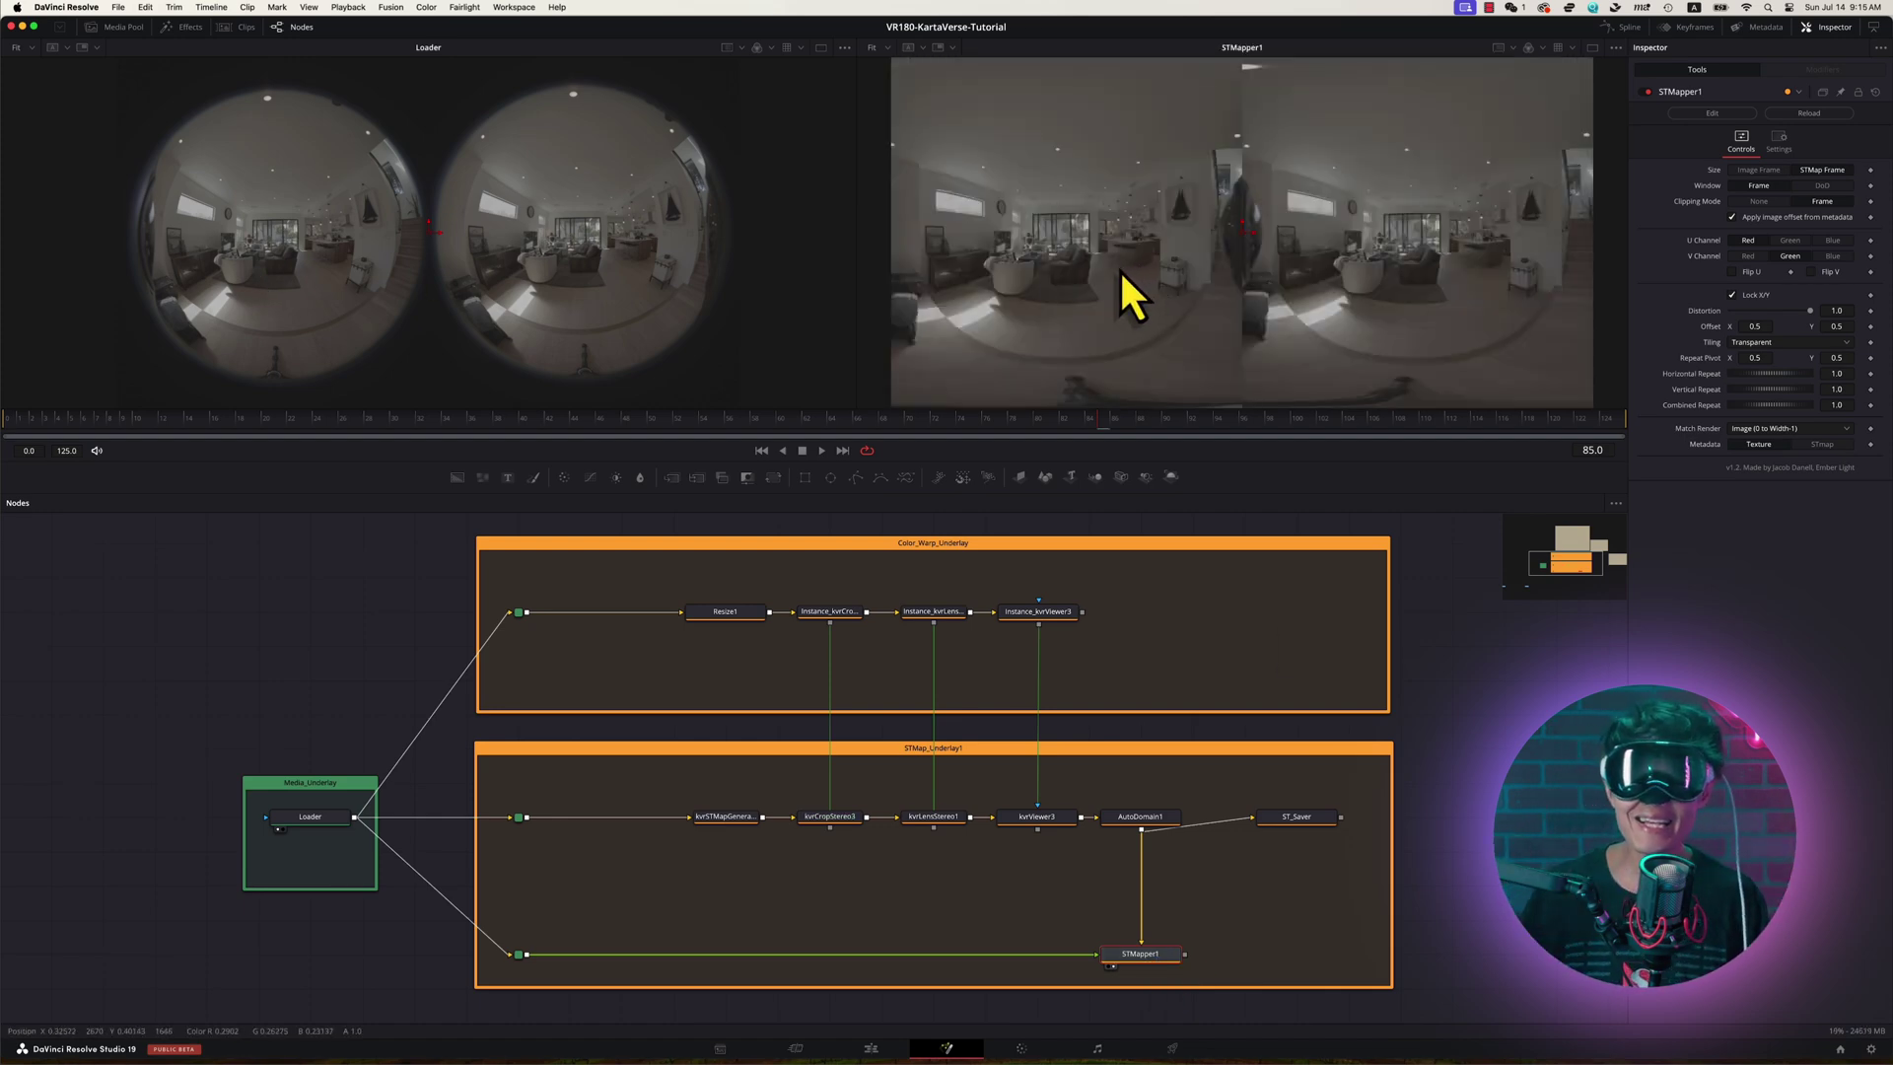
Inspect the kvrLensStereo, ST_Saver and kvrCropStereo nodes, then browse for the Reactor installer
click(917, 612)
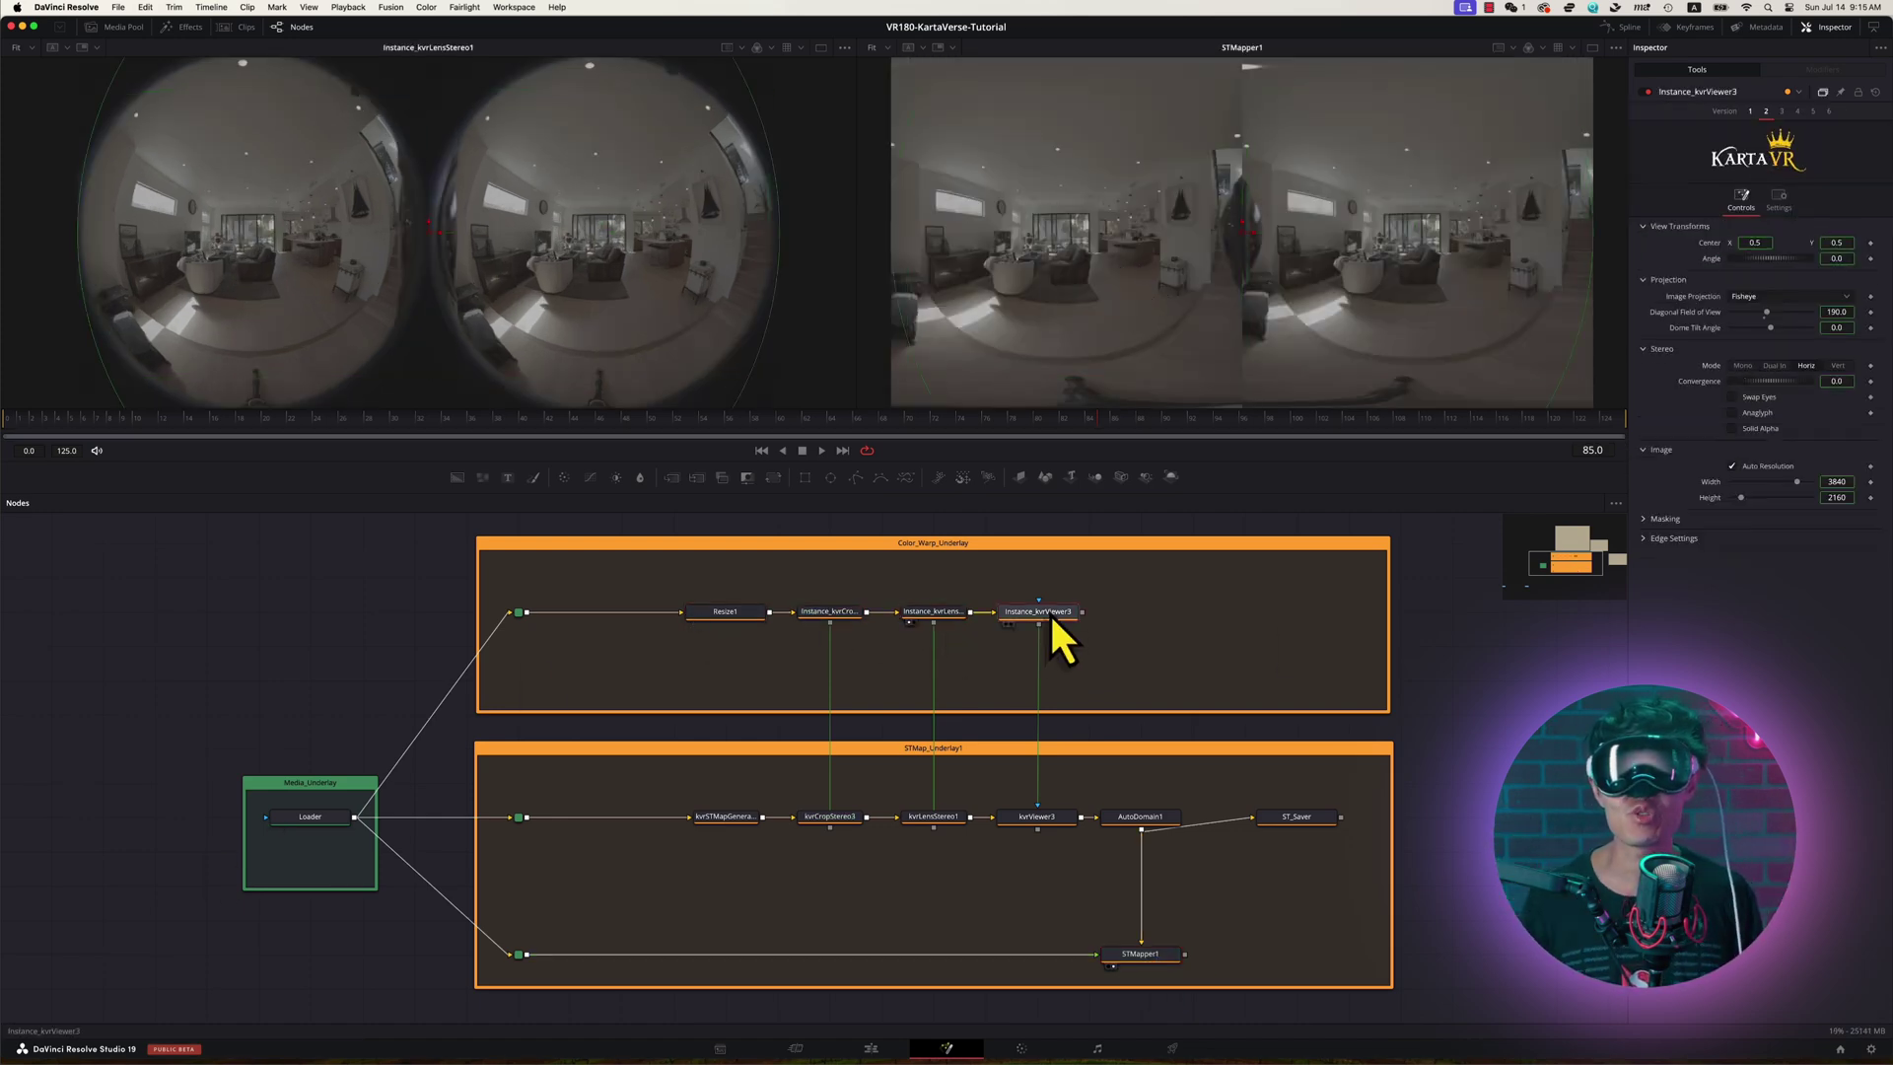
click(1272, 817)
click(828, 612)
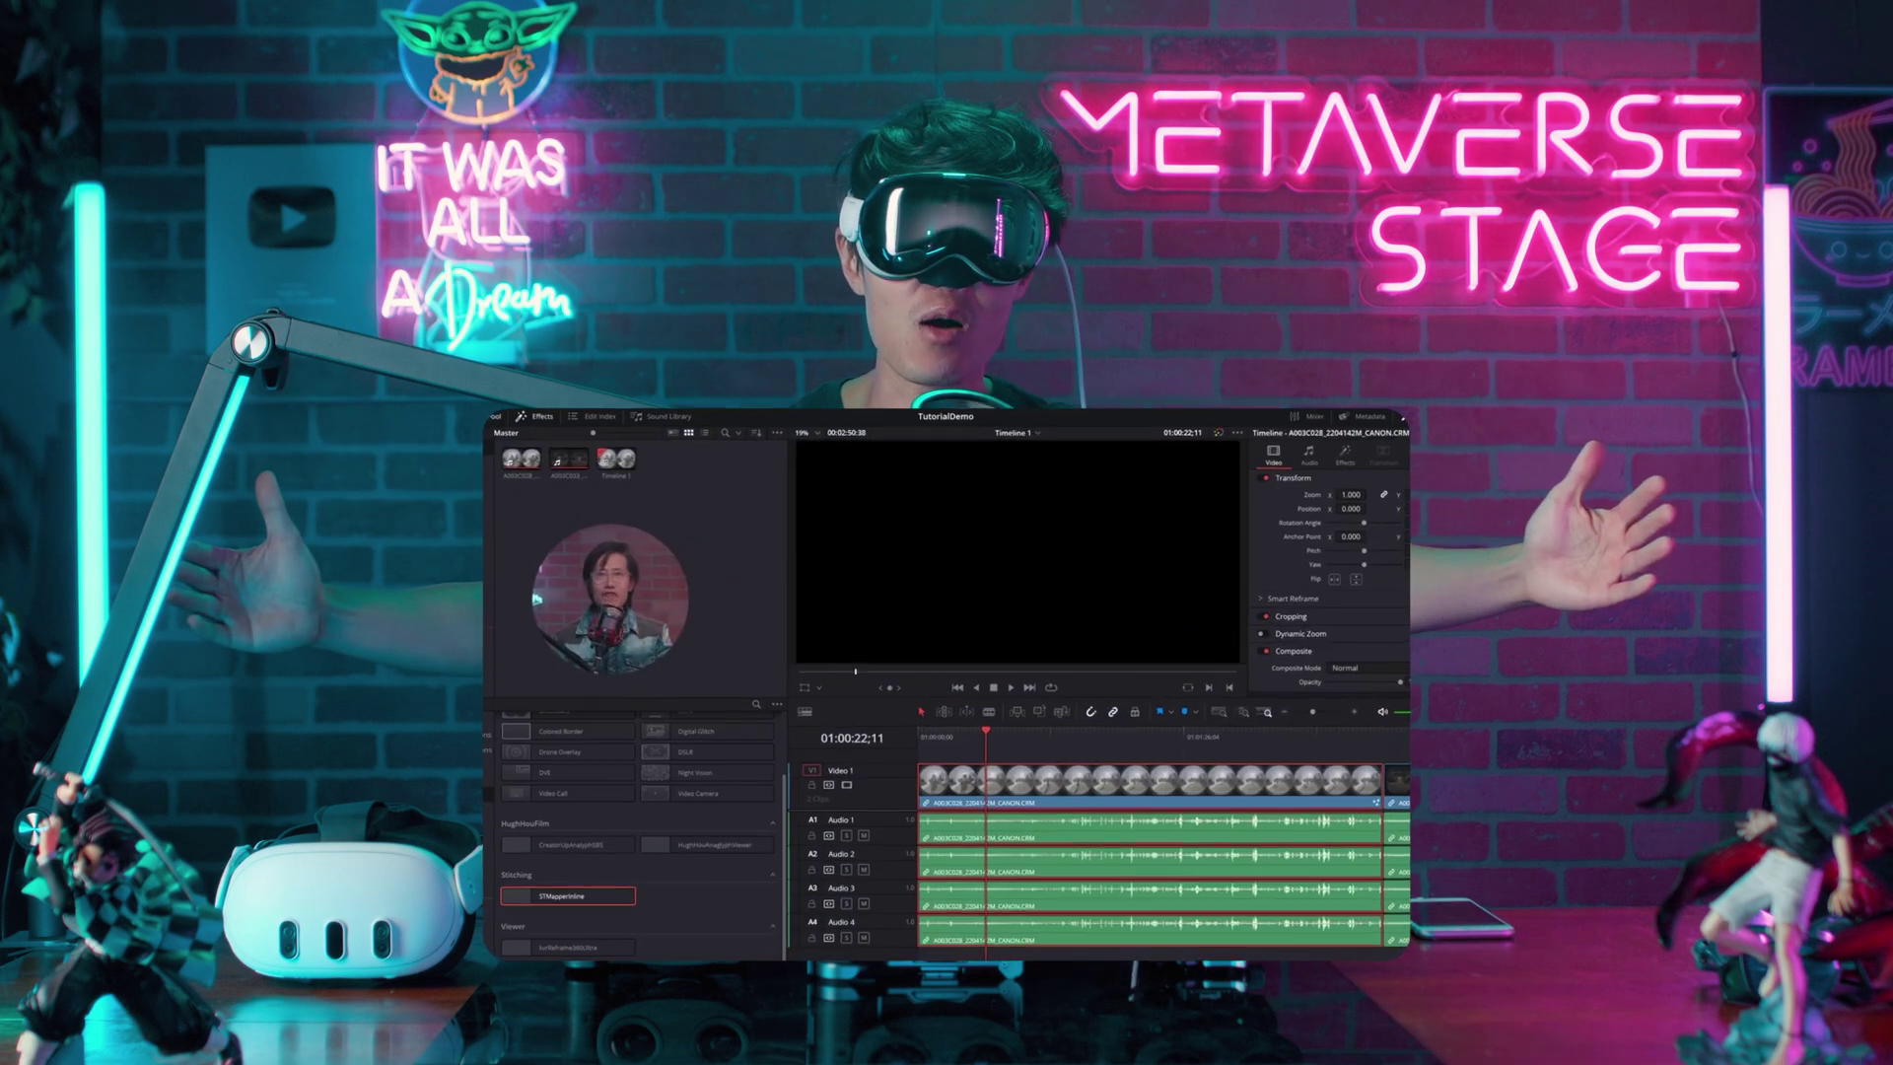
click(1376, 553)
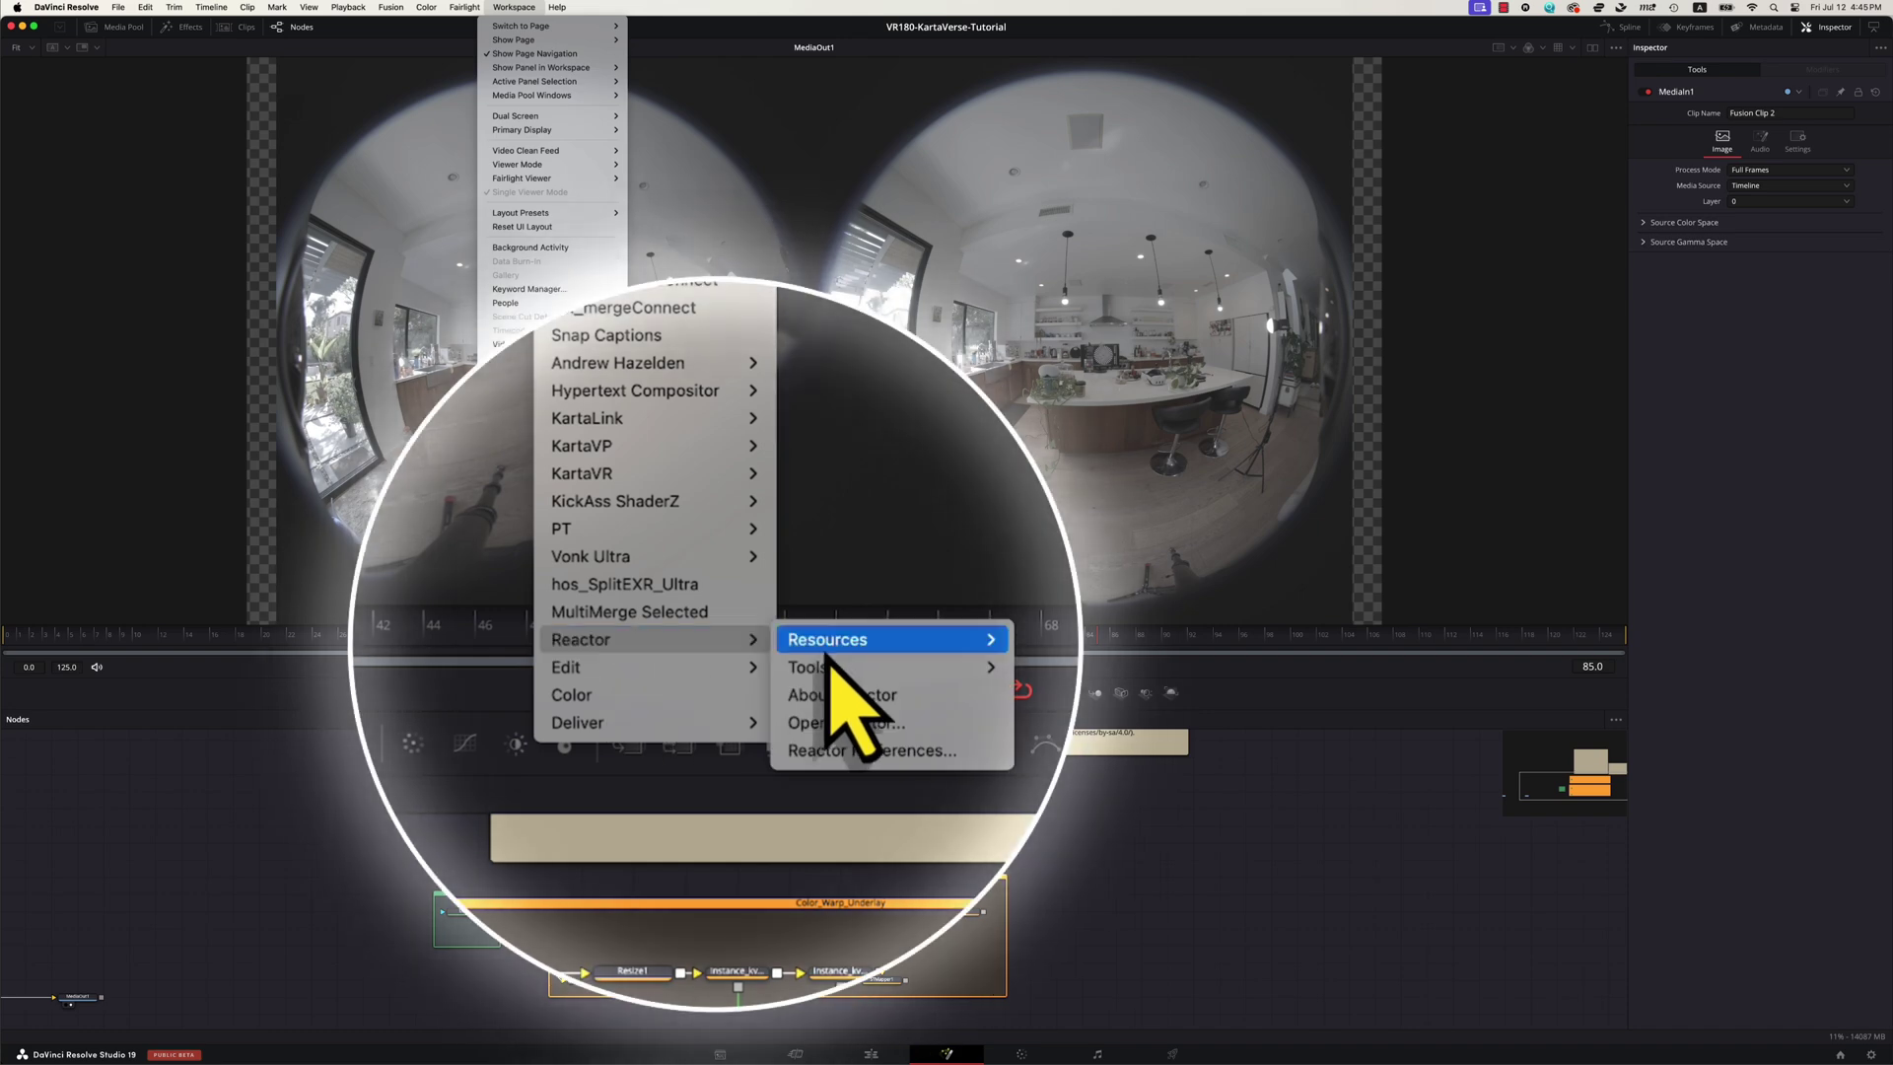
Launch Reactor via Workspace > Scripts > Reactor > Open Reactor to list KartaVR packages
click(858, 718)
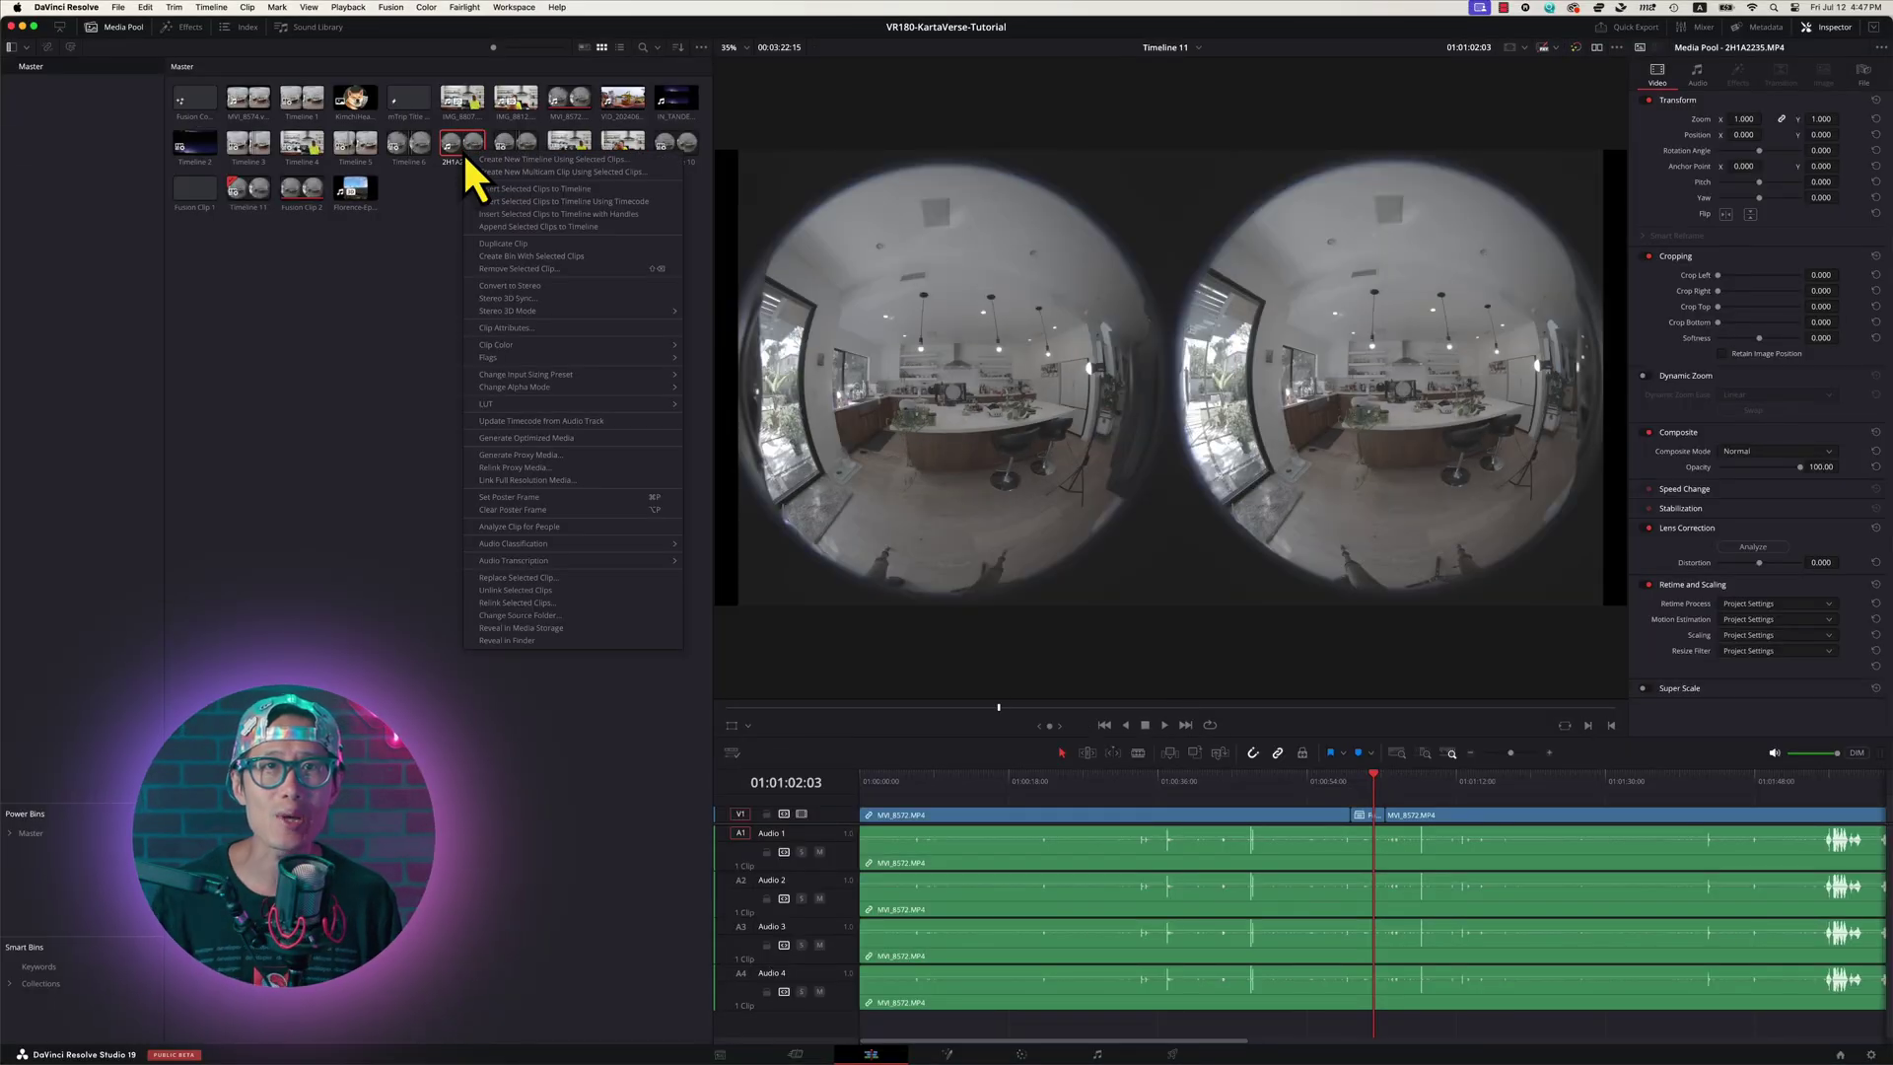
Start a timeline from the clip without project settings, with a custom 3840×1920 resolution
click(593, 160)
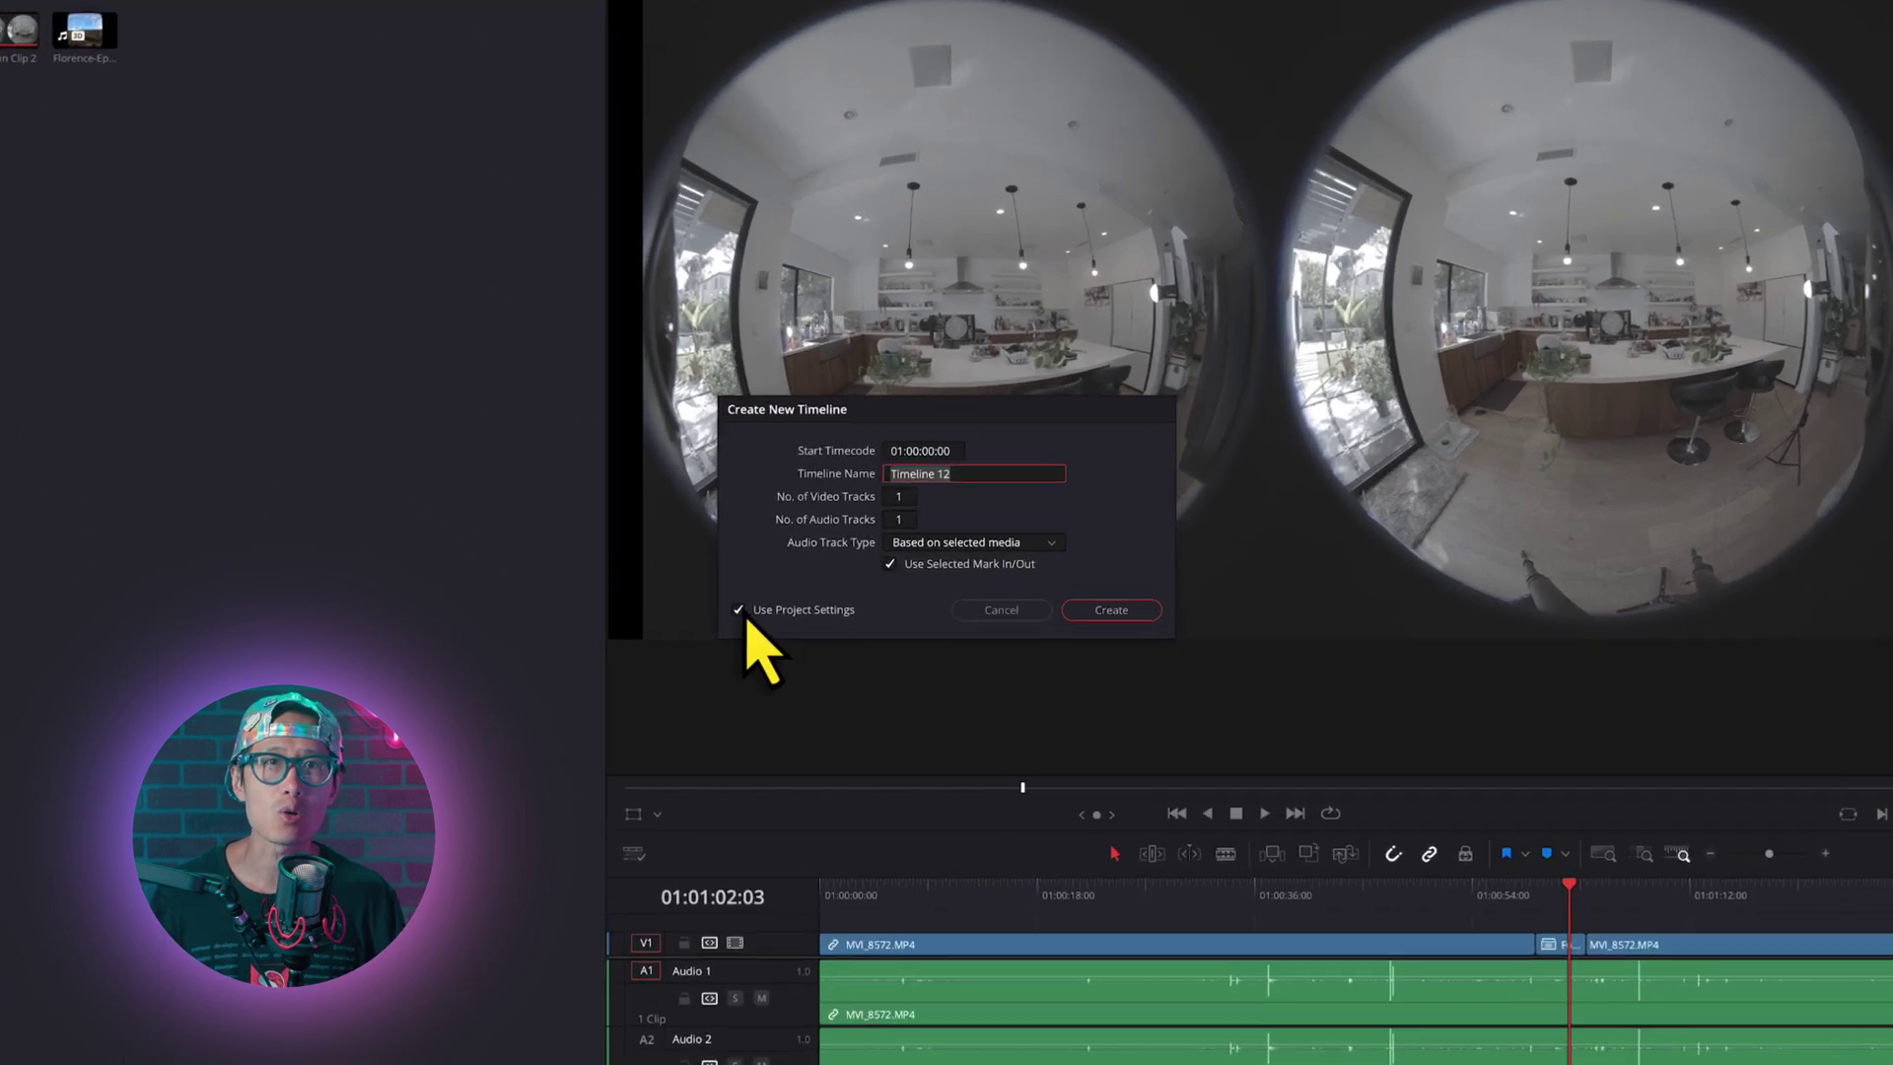
click(803, 584)
click(898, 477)
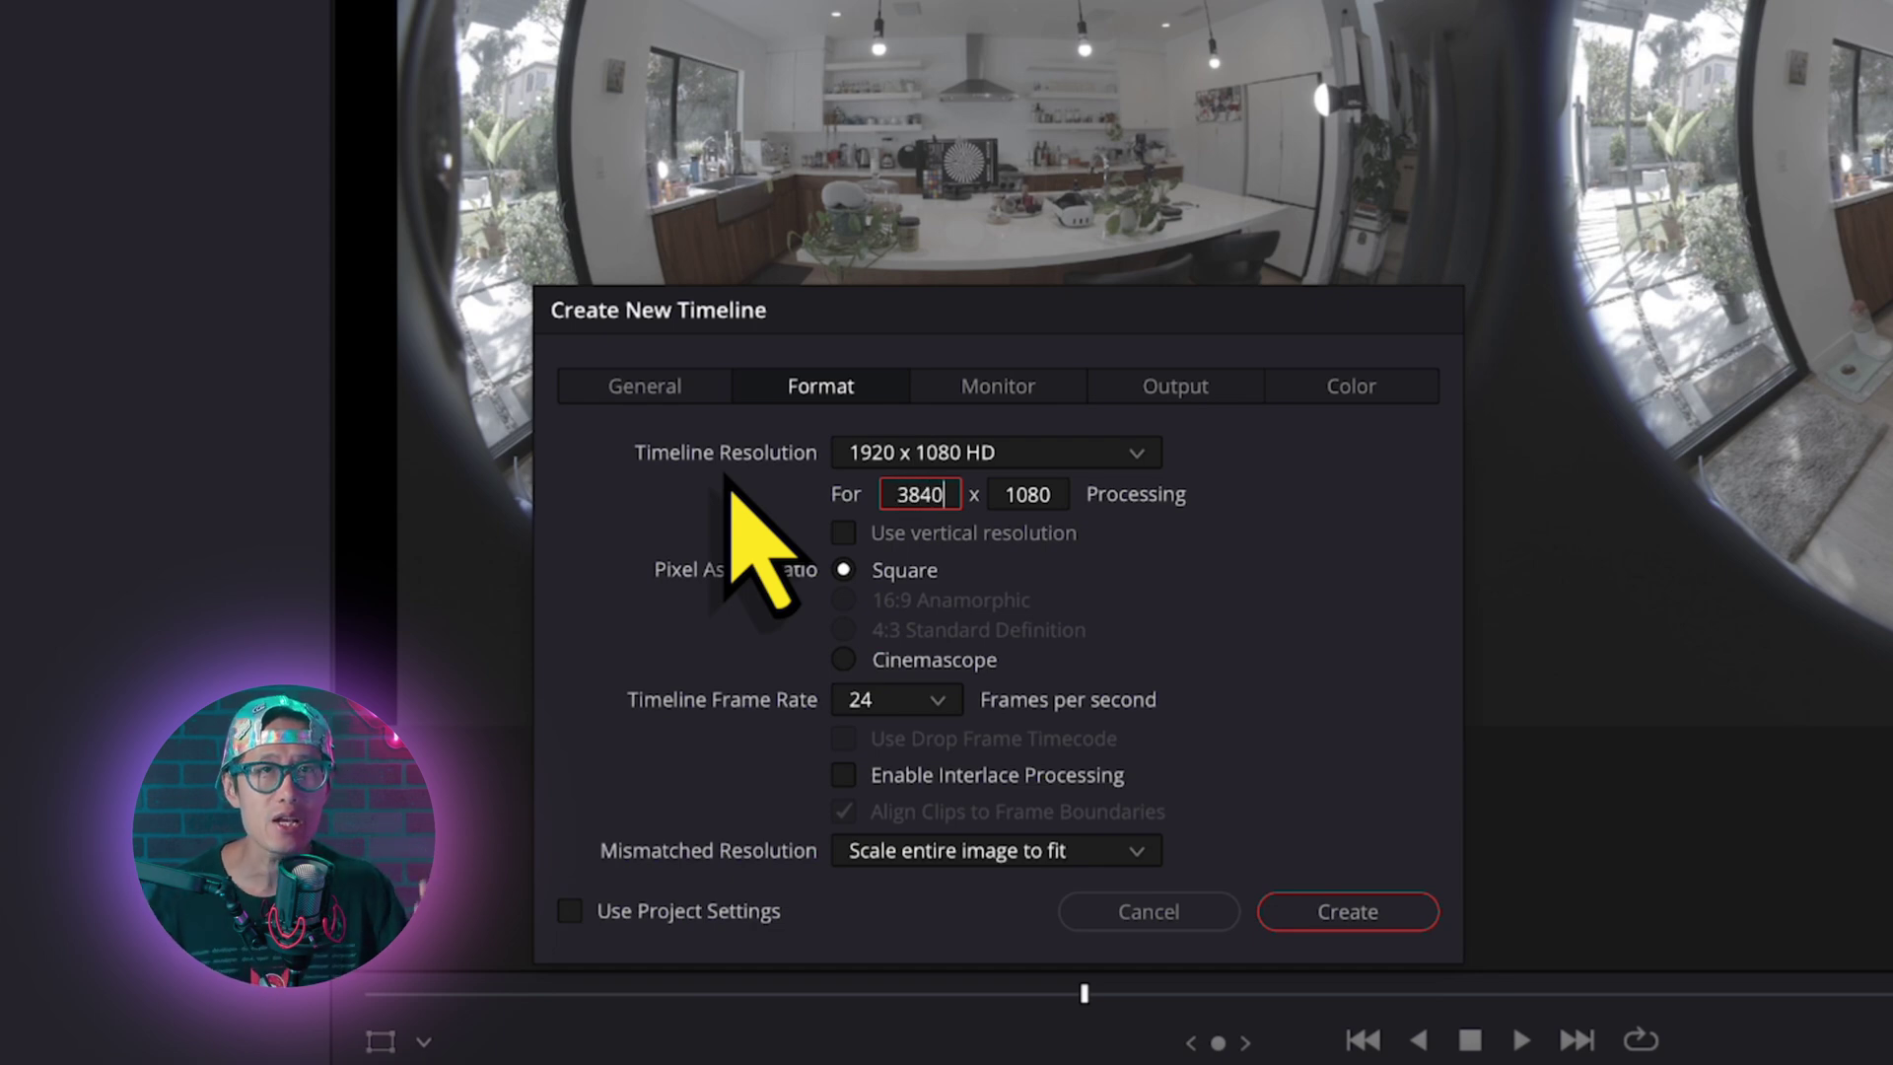
click(996, 496)
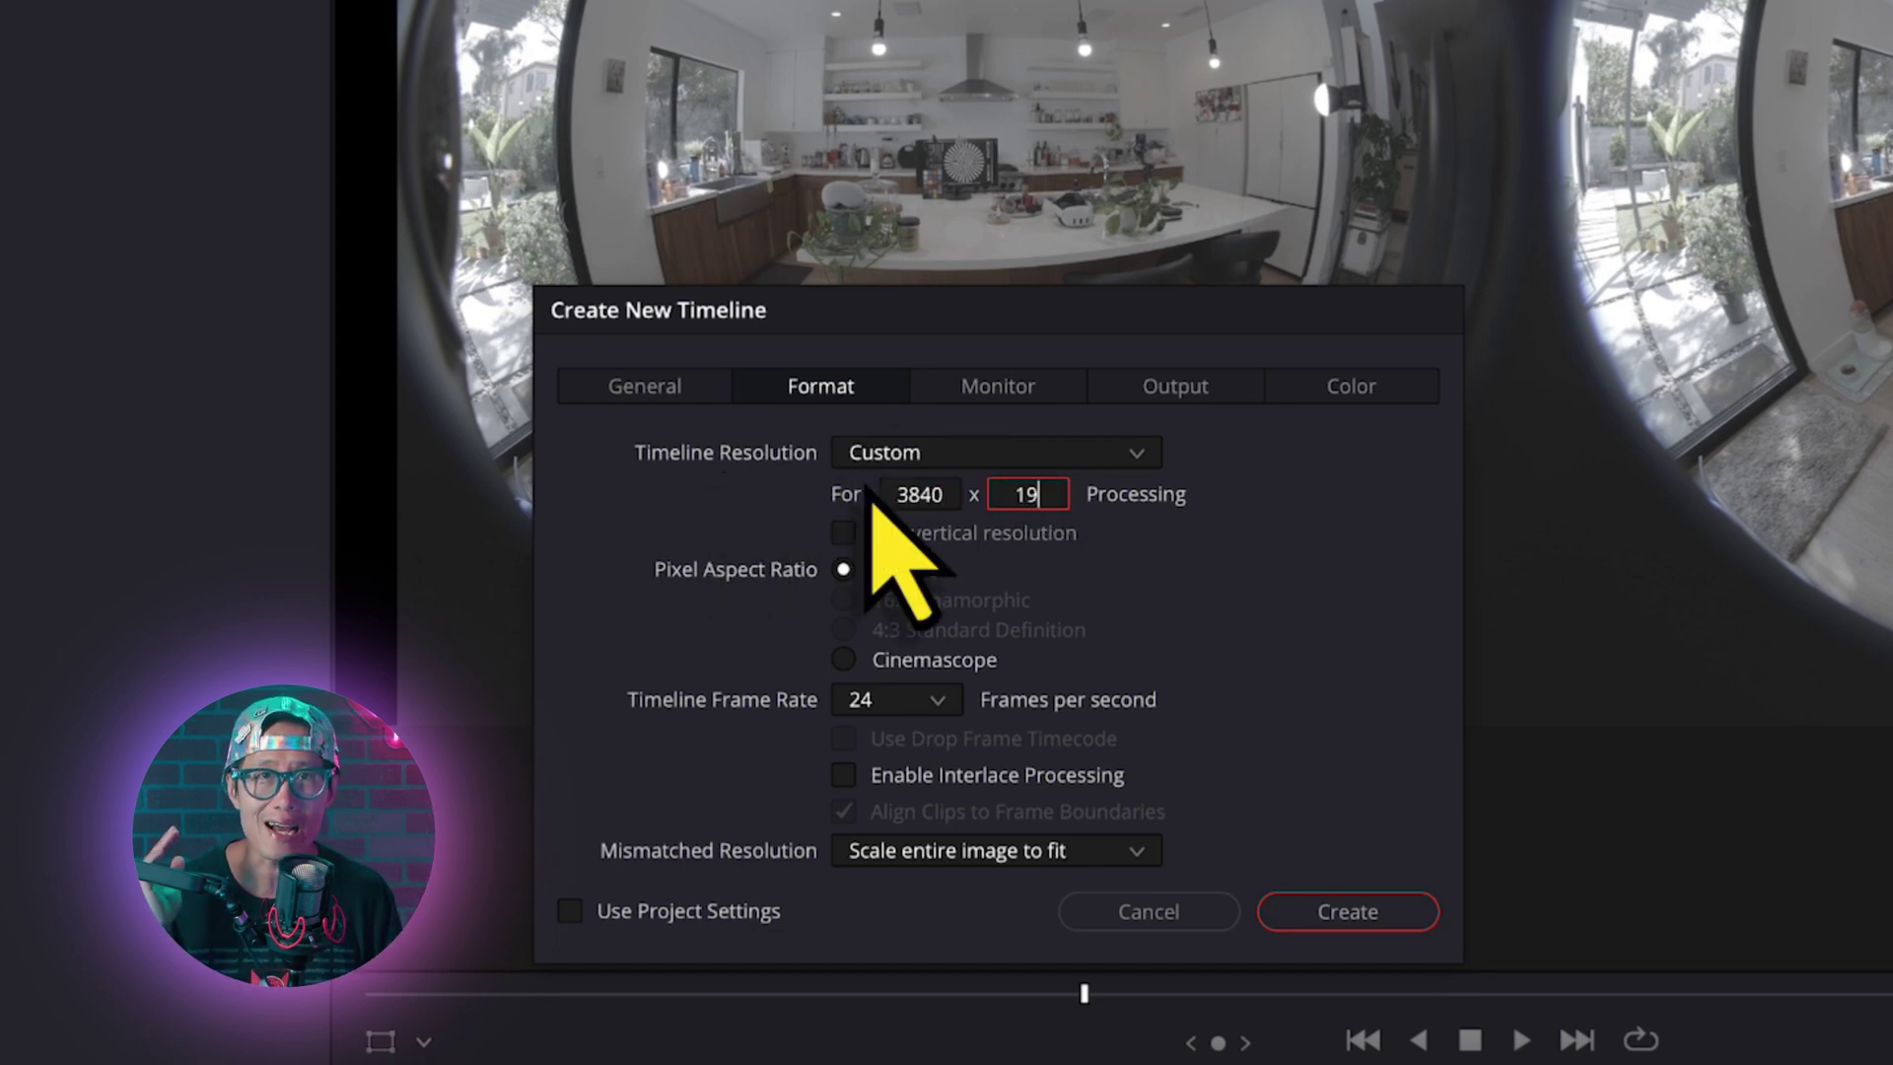
click(921, 494)
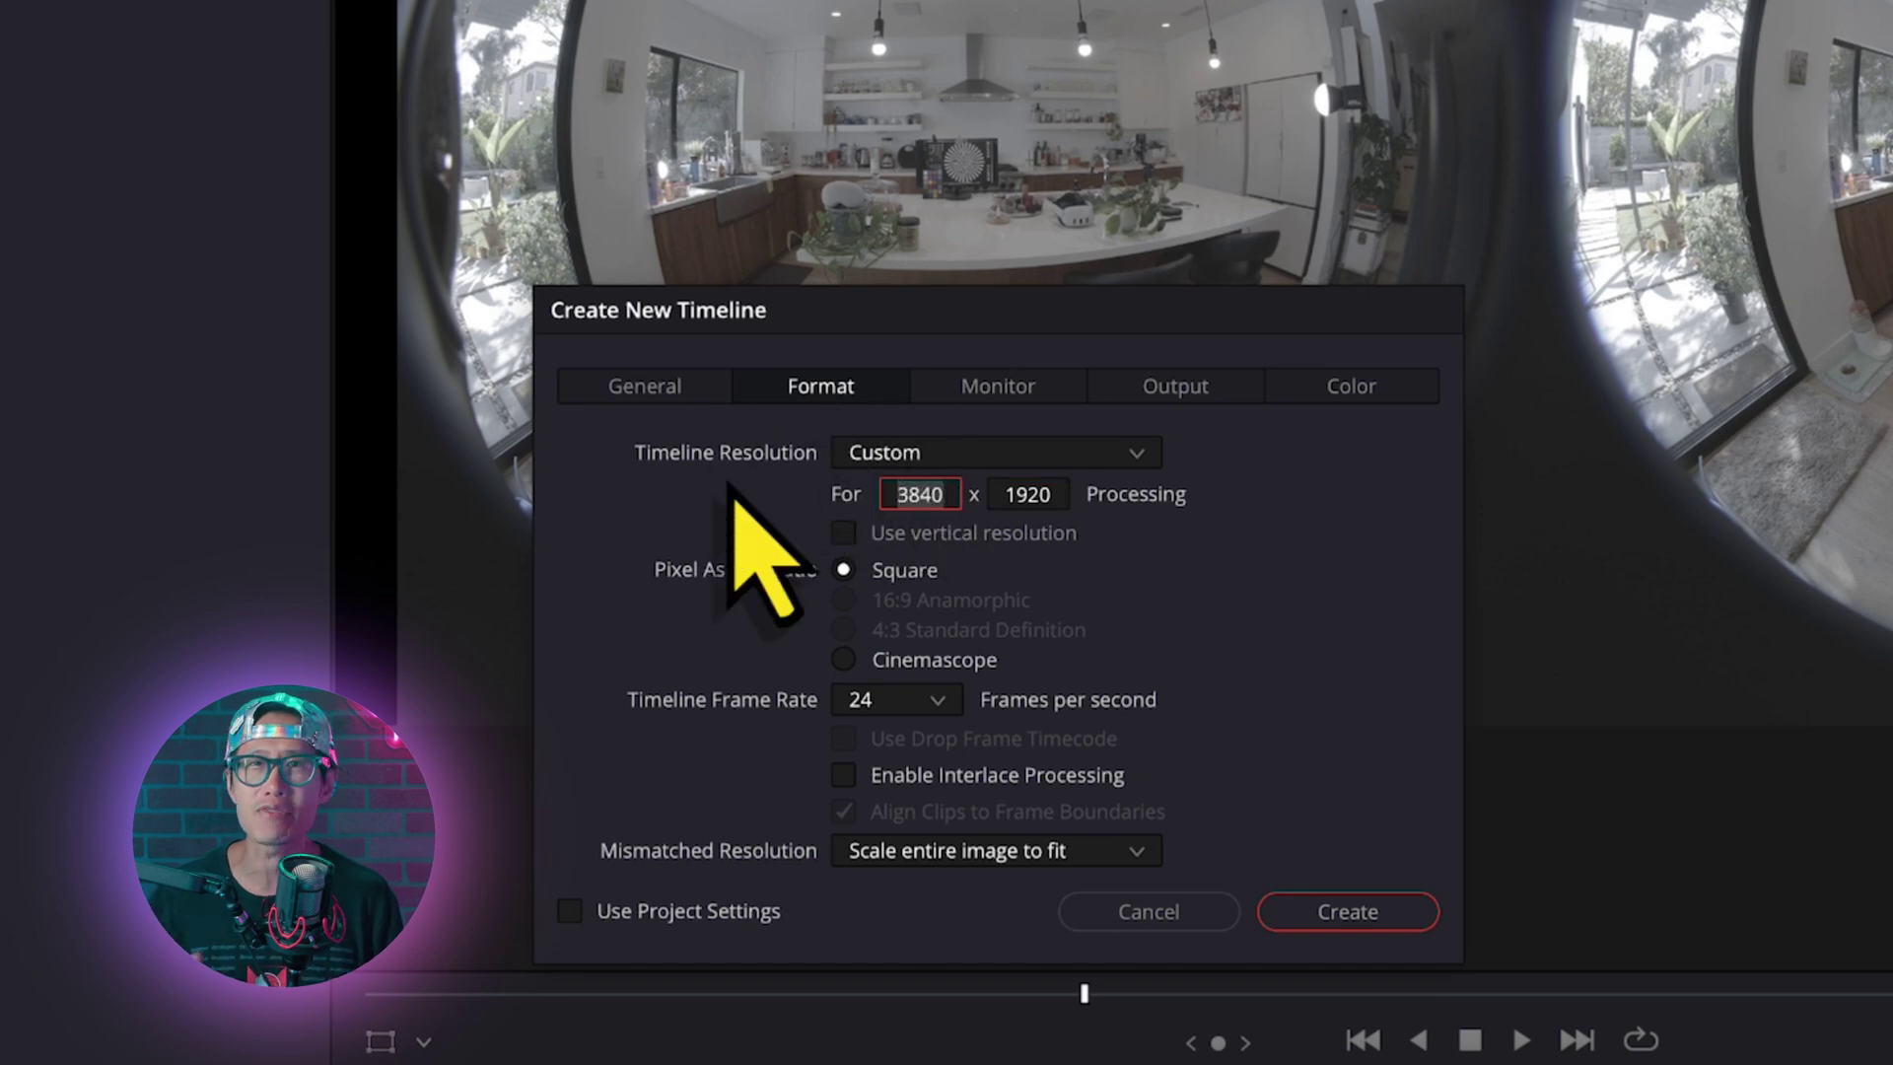
text(6)
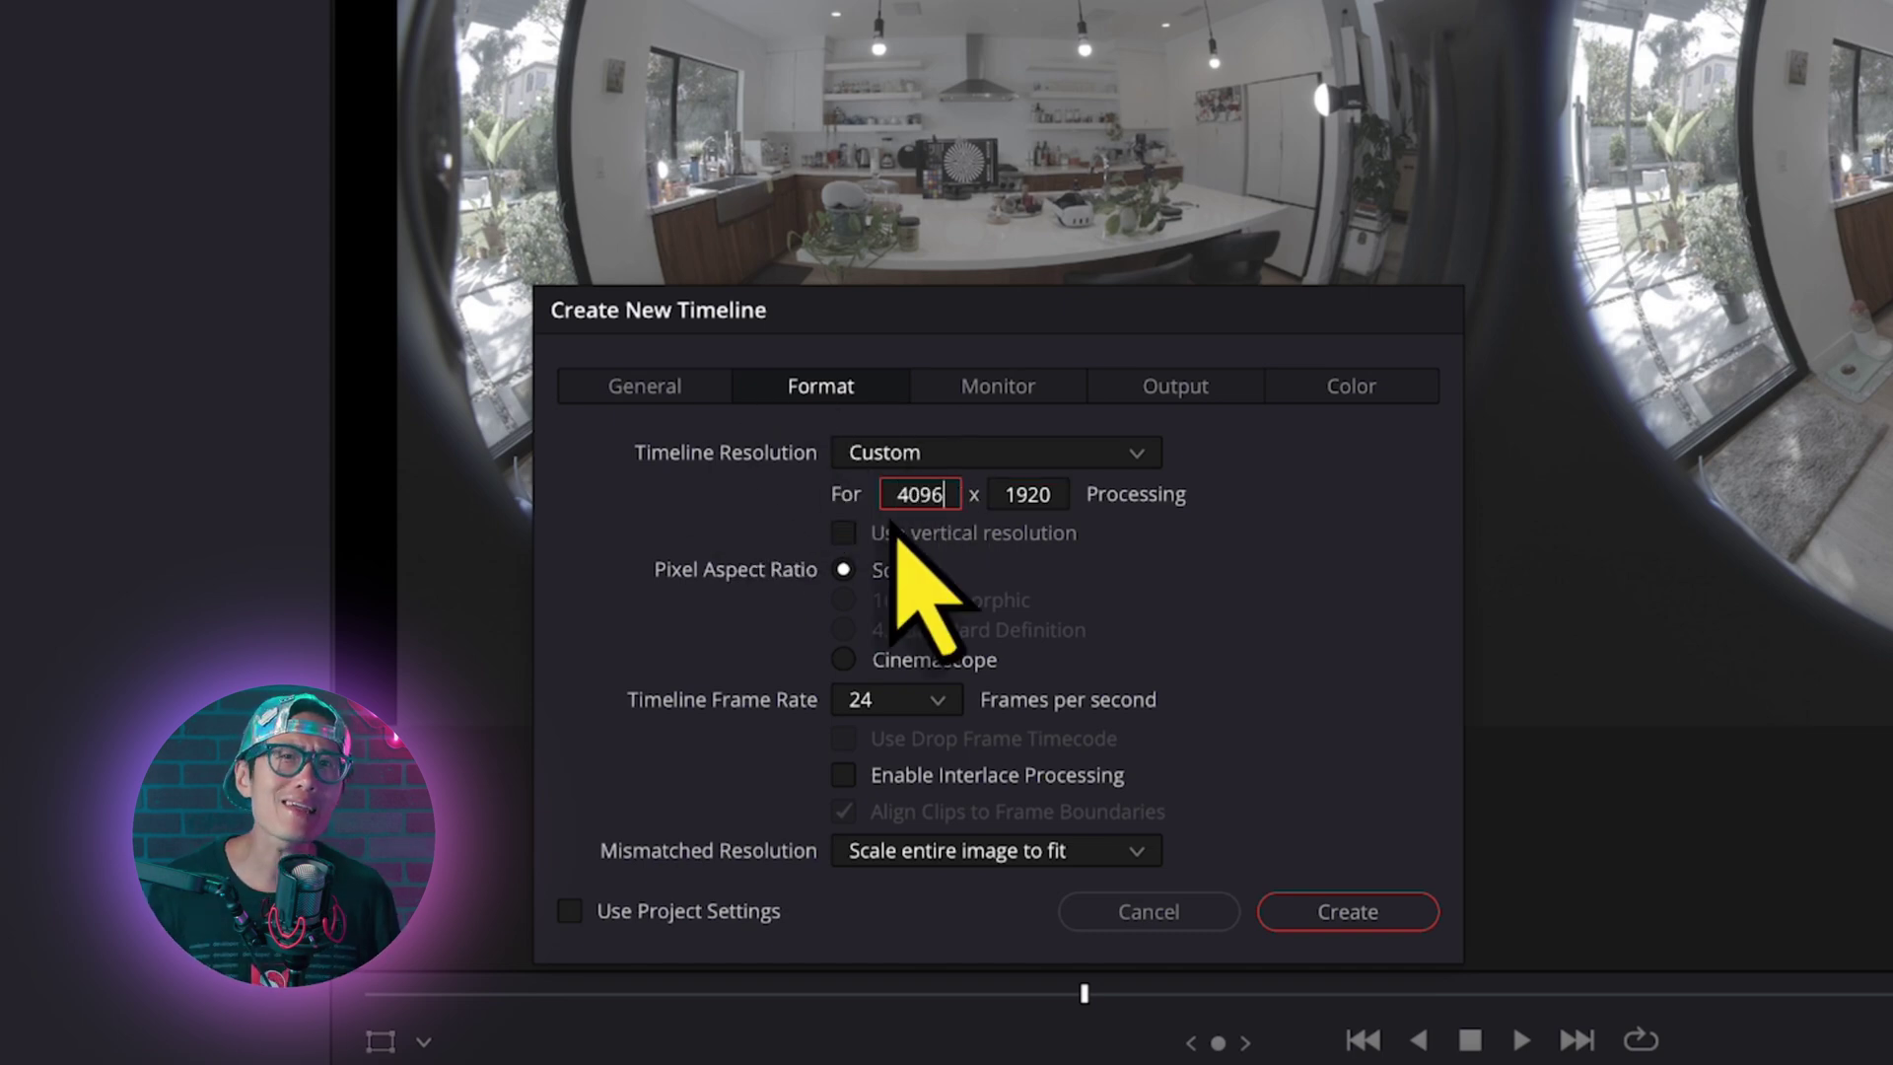
click(1050, 494)
text(2048)
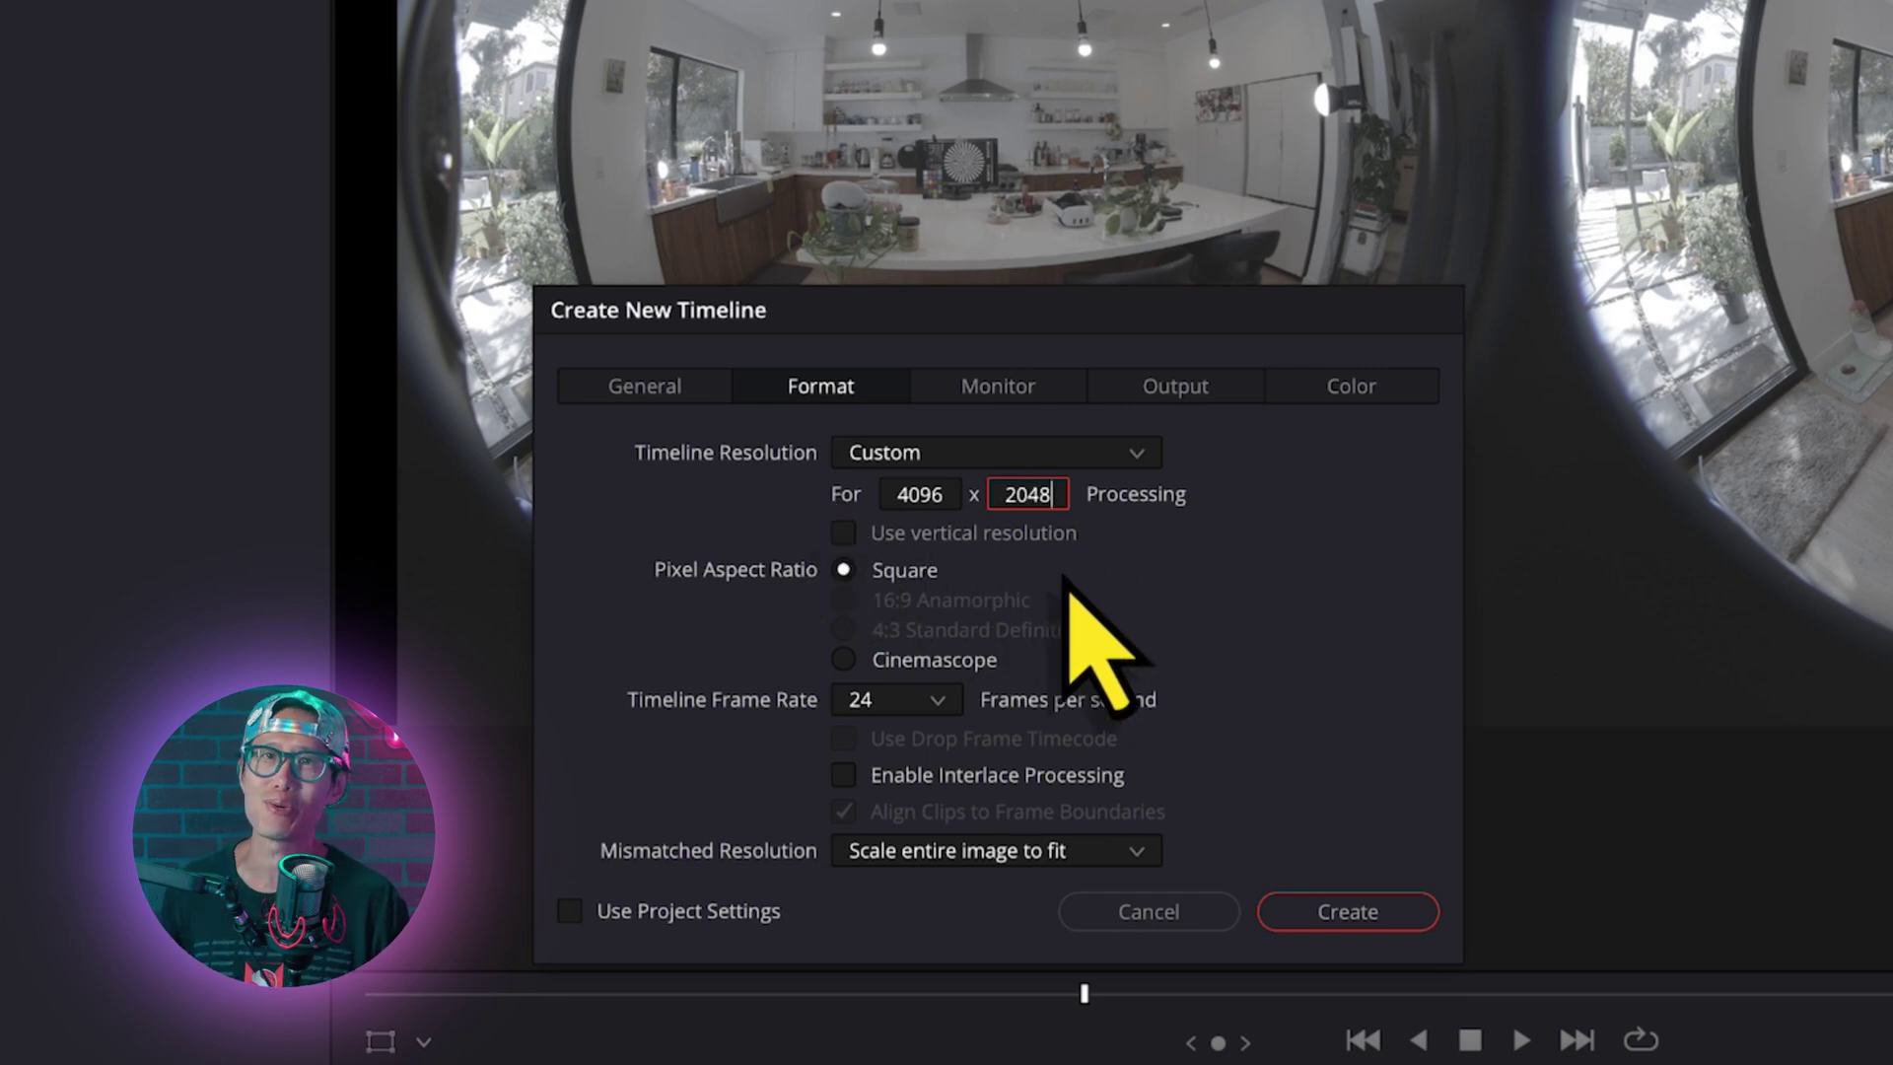
click(941, 494)
text(3840)
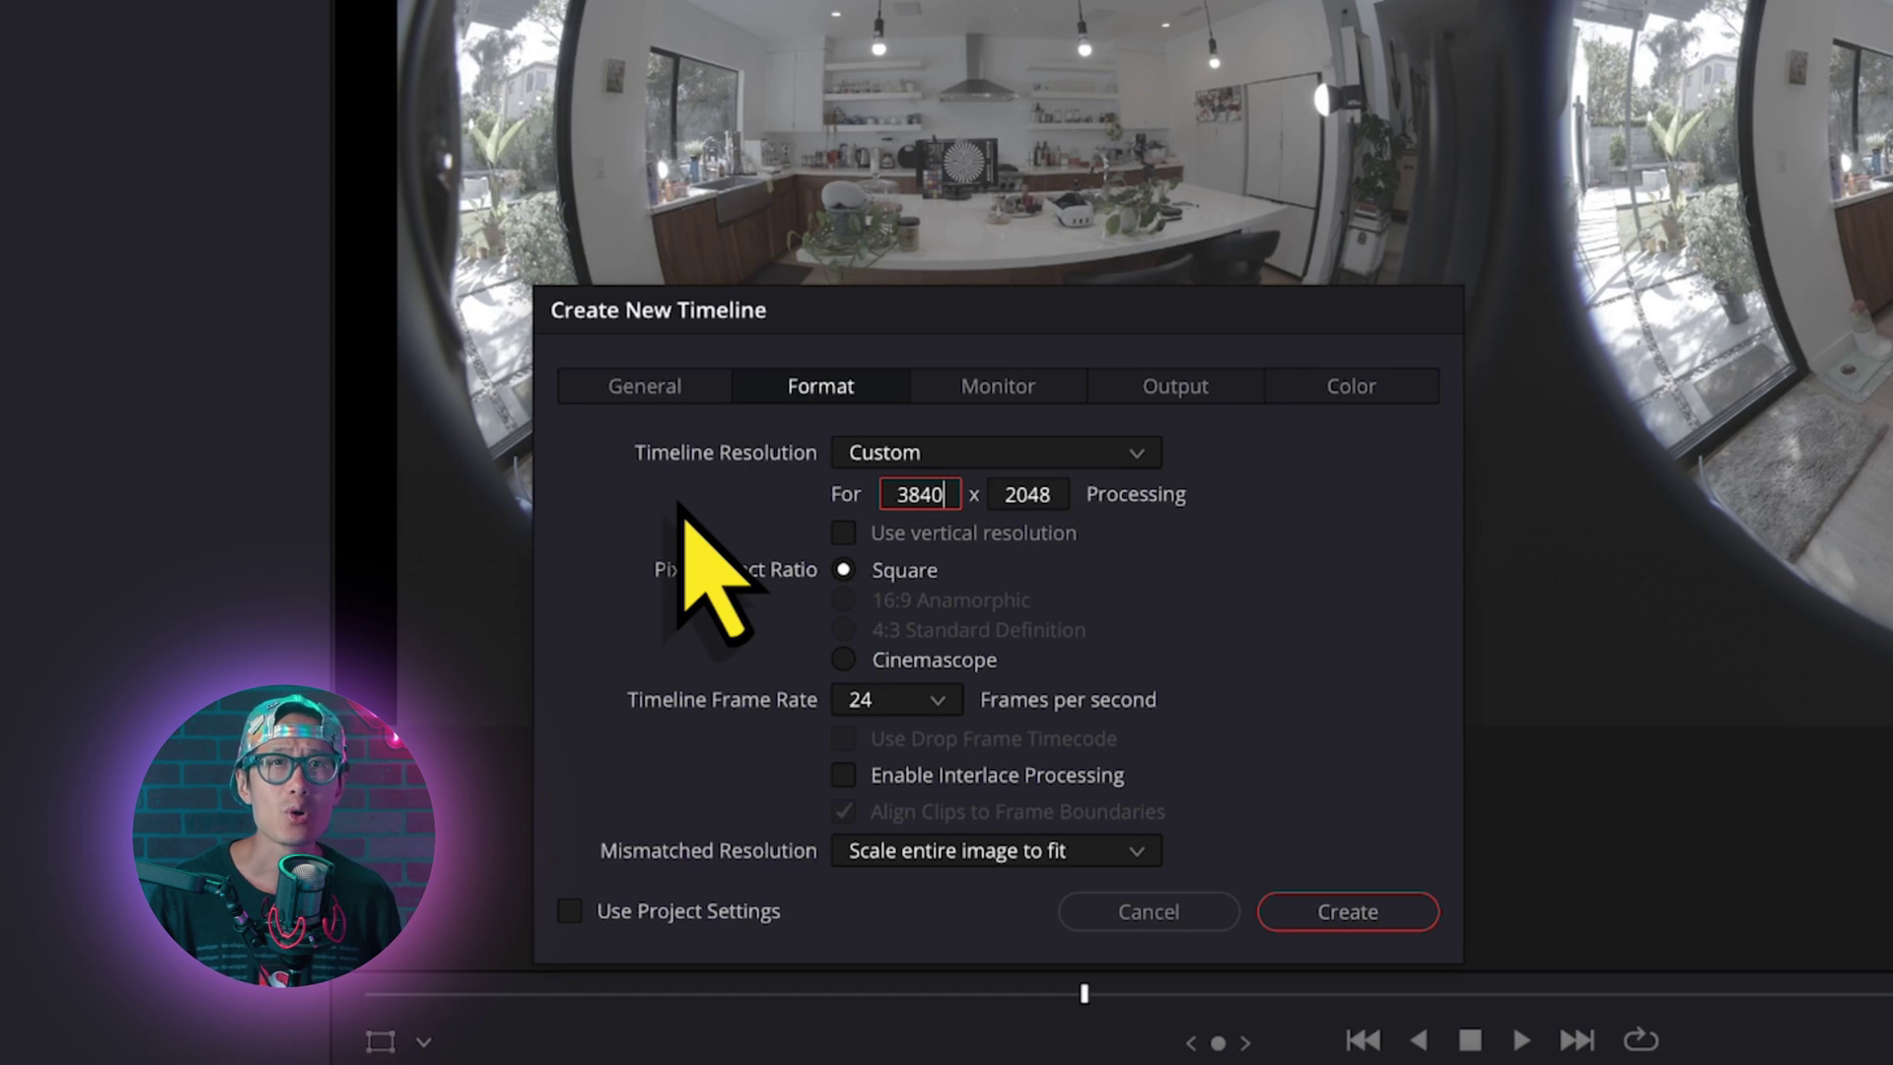
double_click(1015, 494)
text(19)
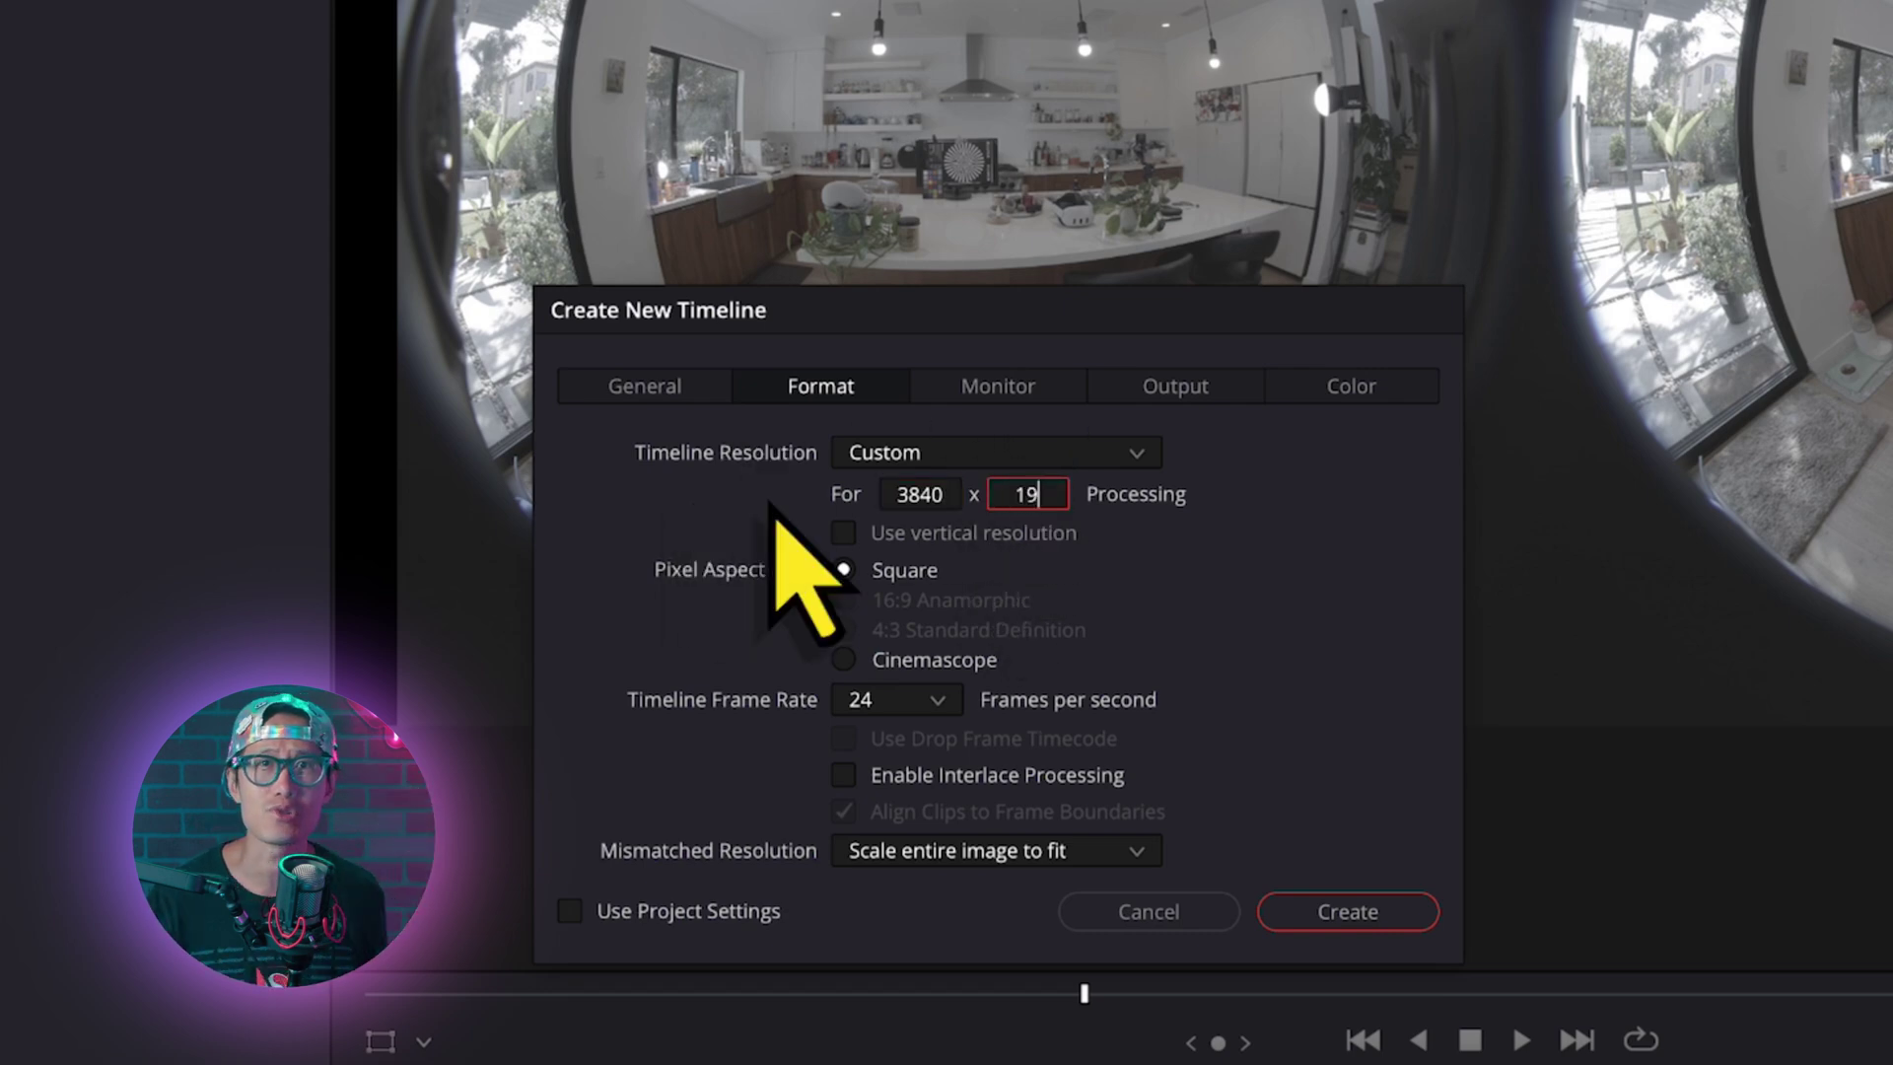
Set the timeline frame rate to 30 fps and create the new timeline
click(937, 703)
click(933, 926)
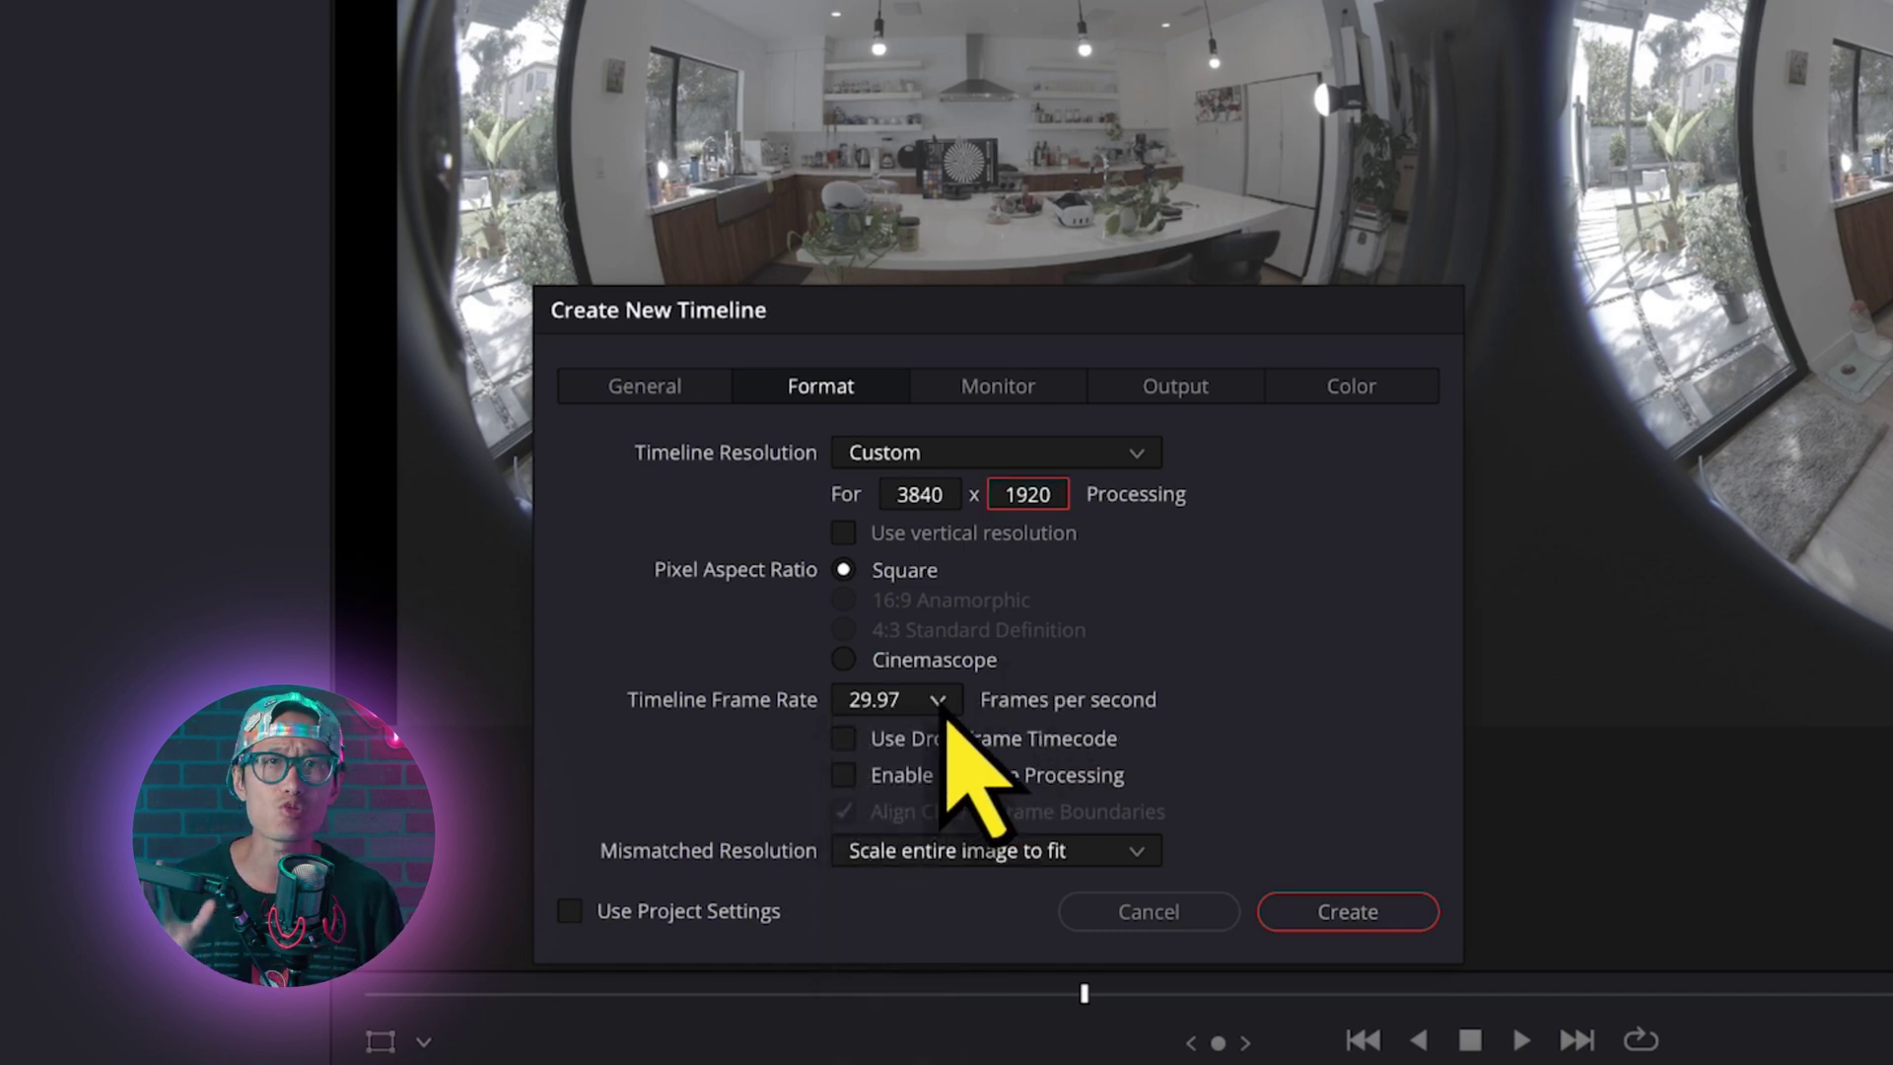
click(941, 700)
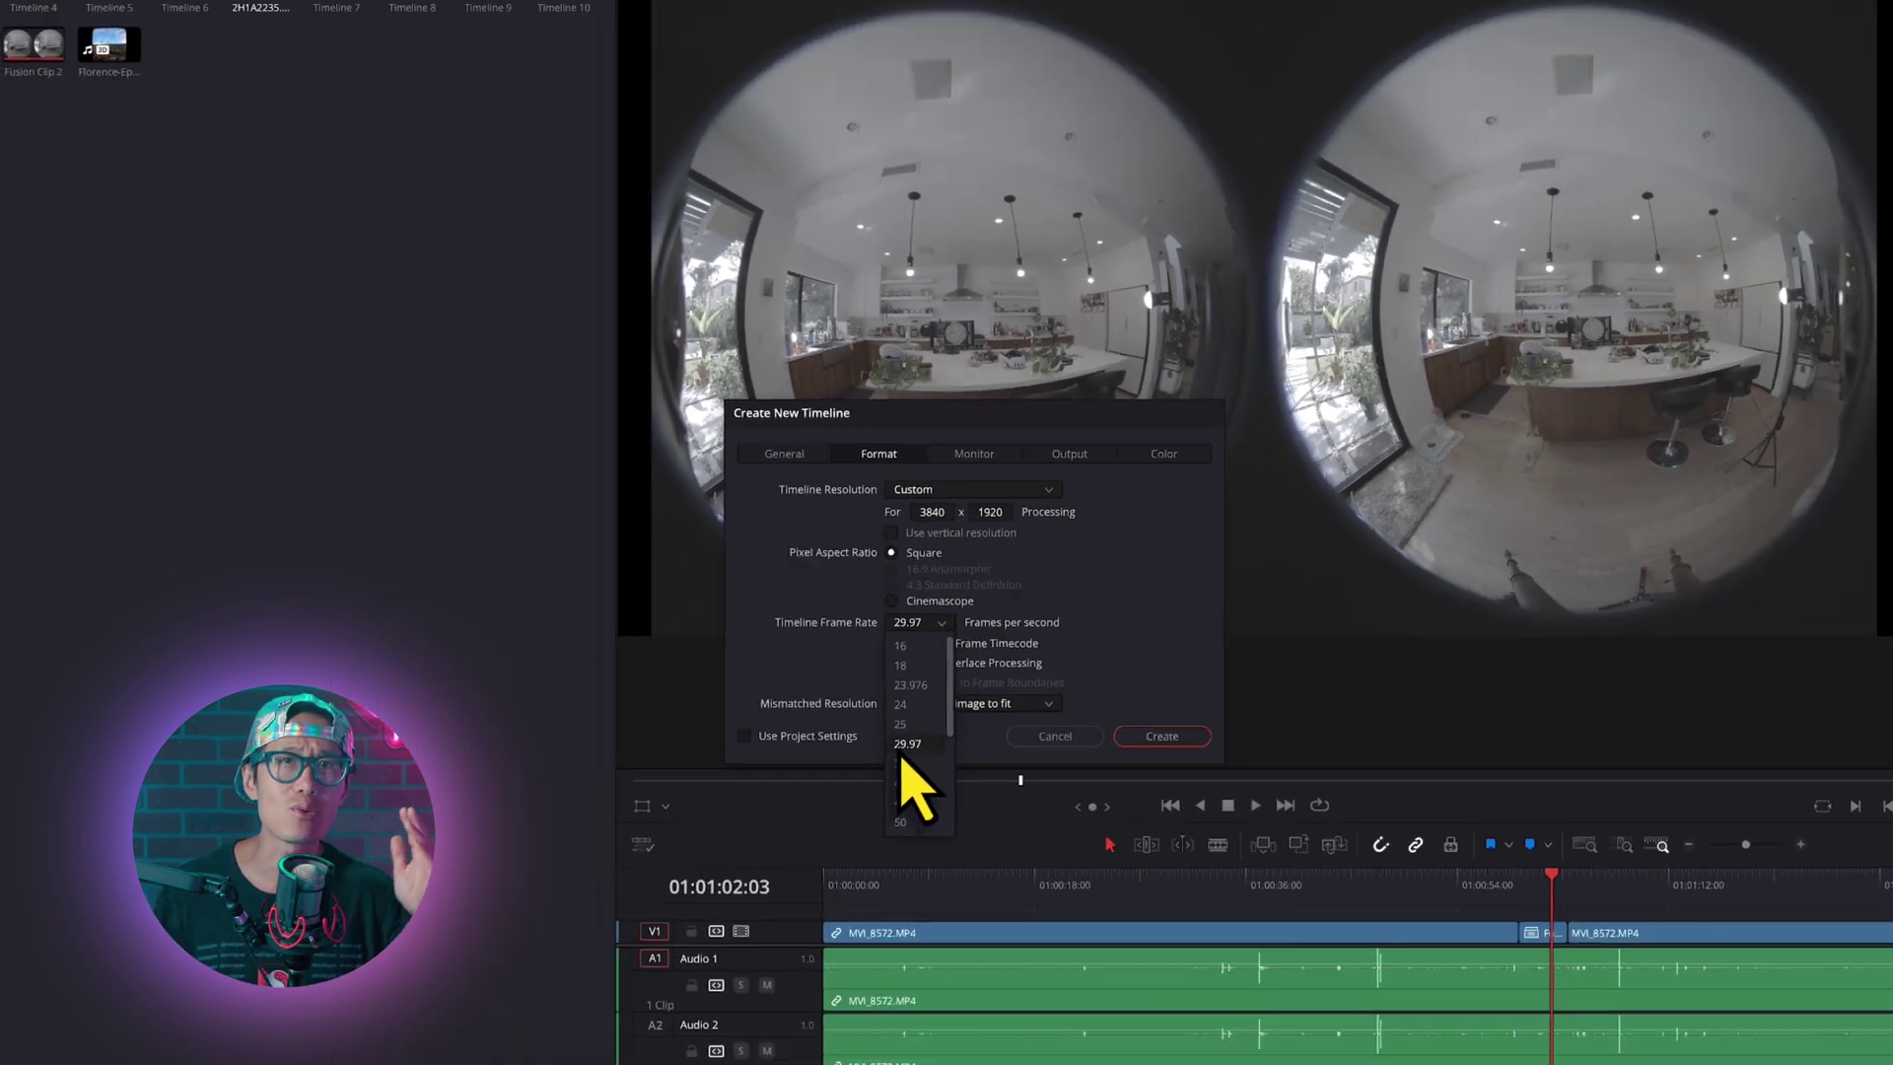
click(931, 680)
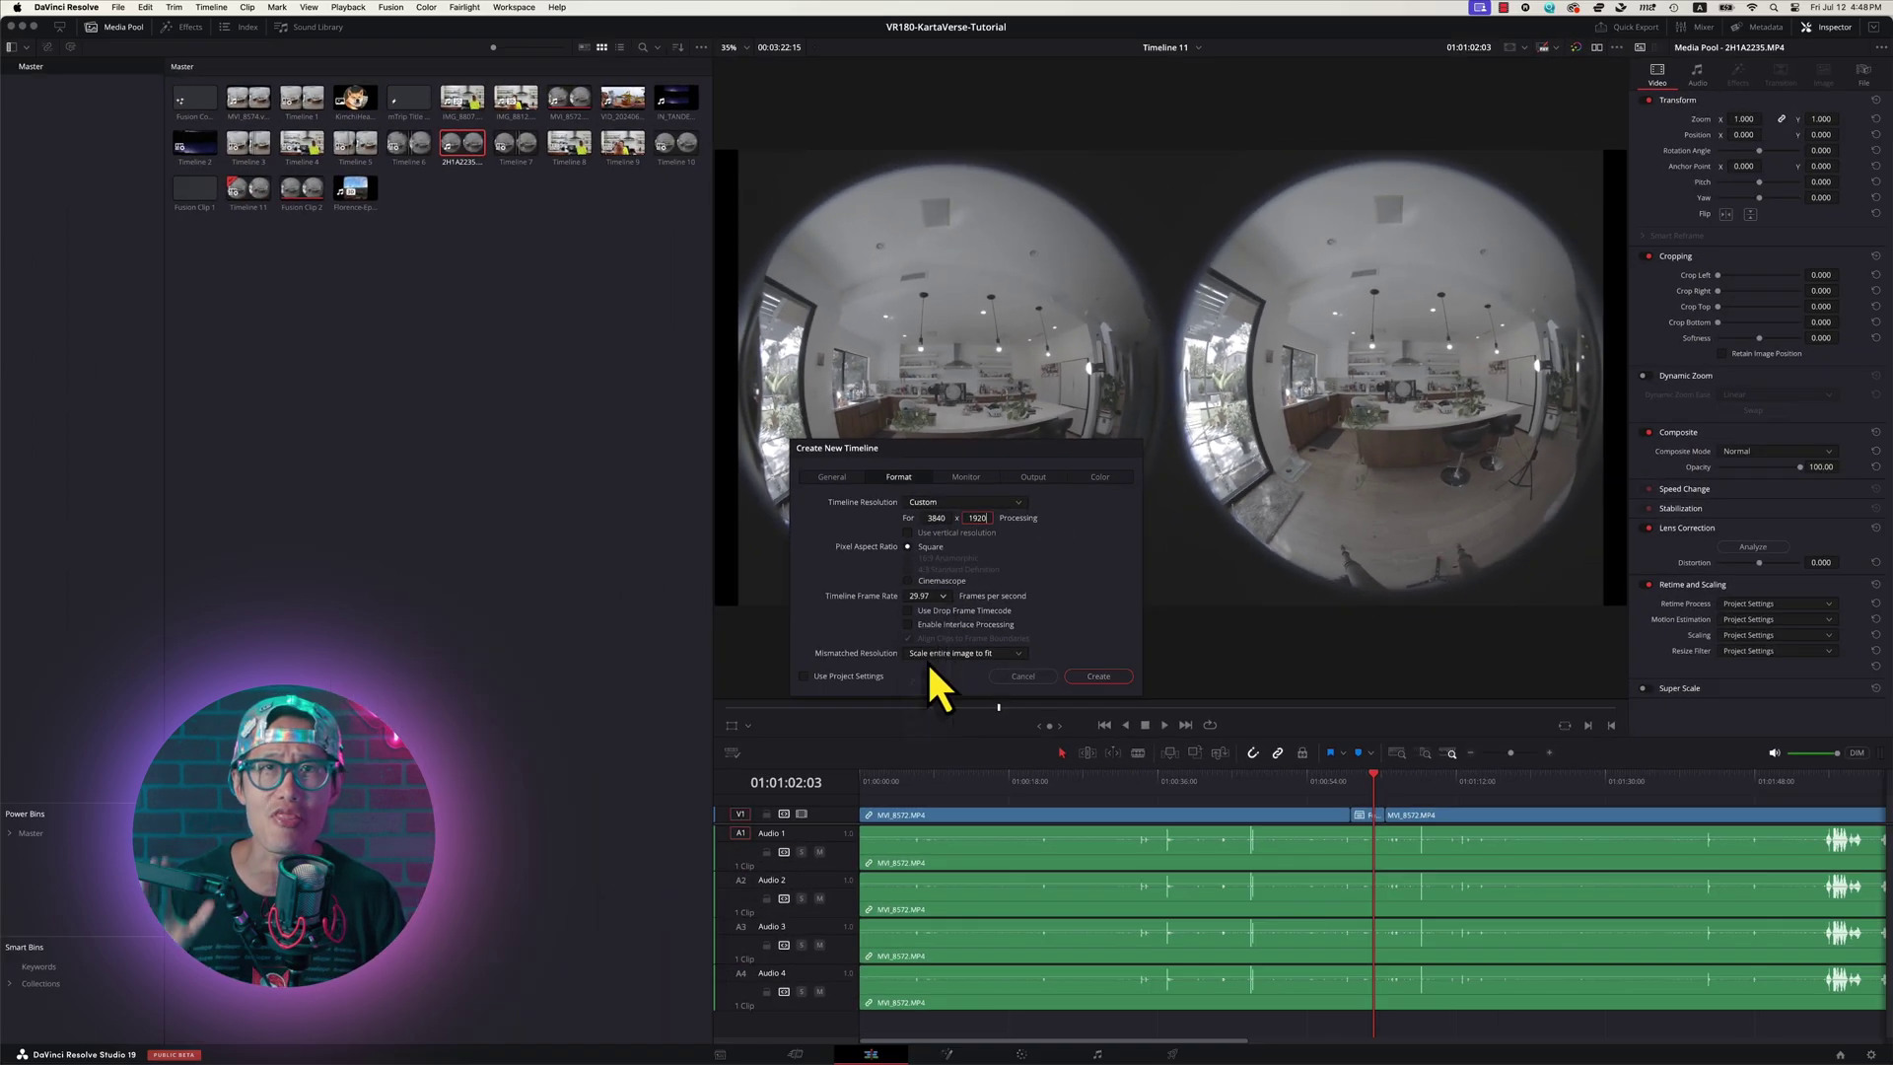
click(922, 682)
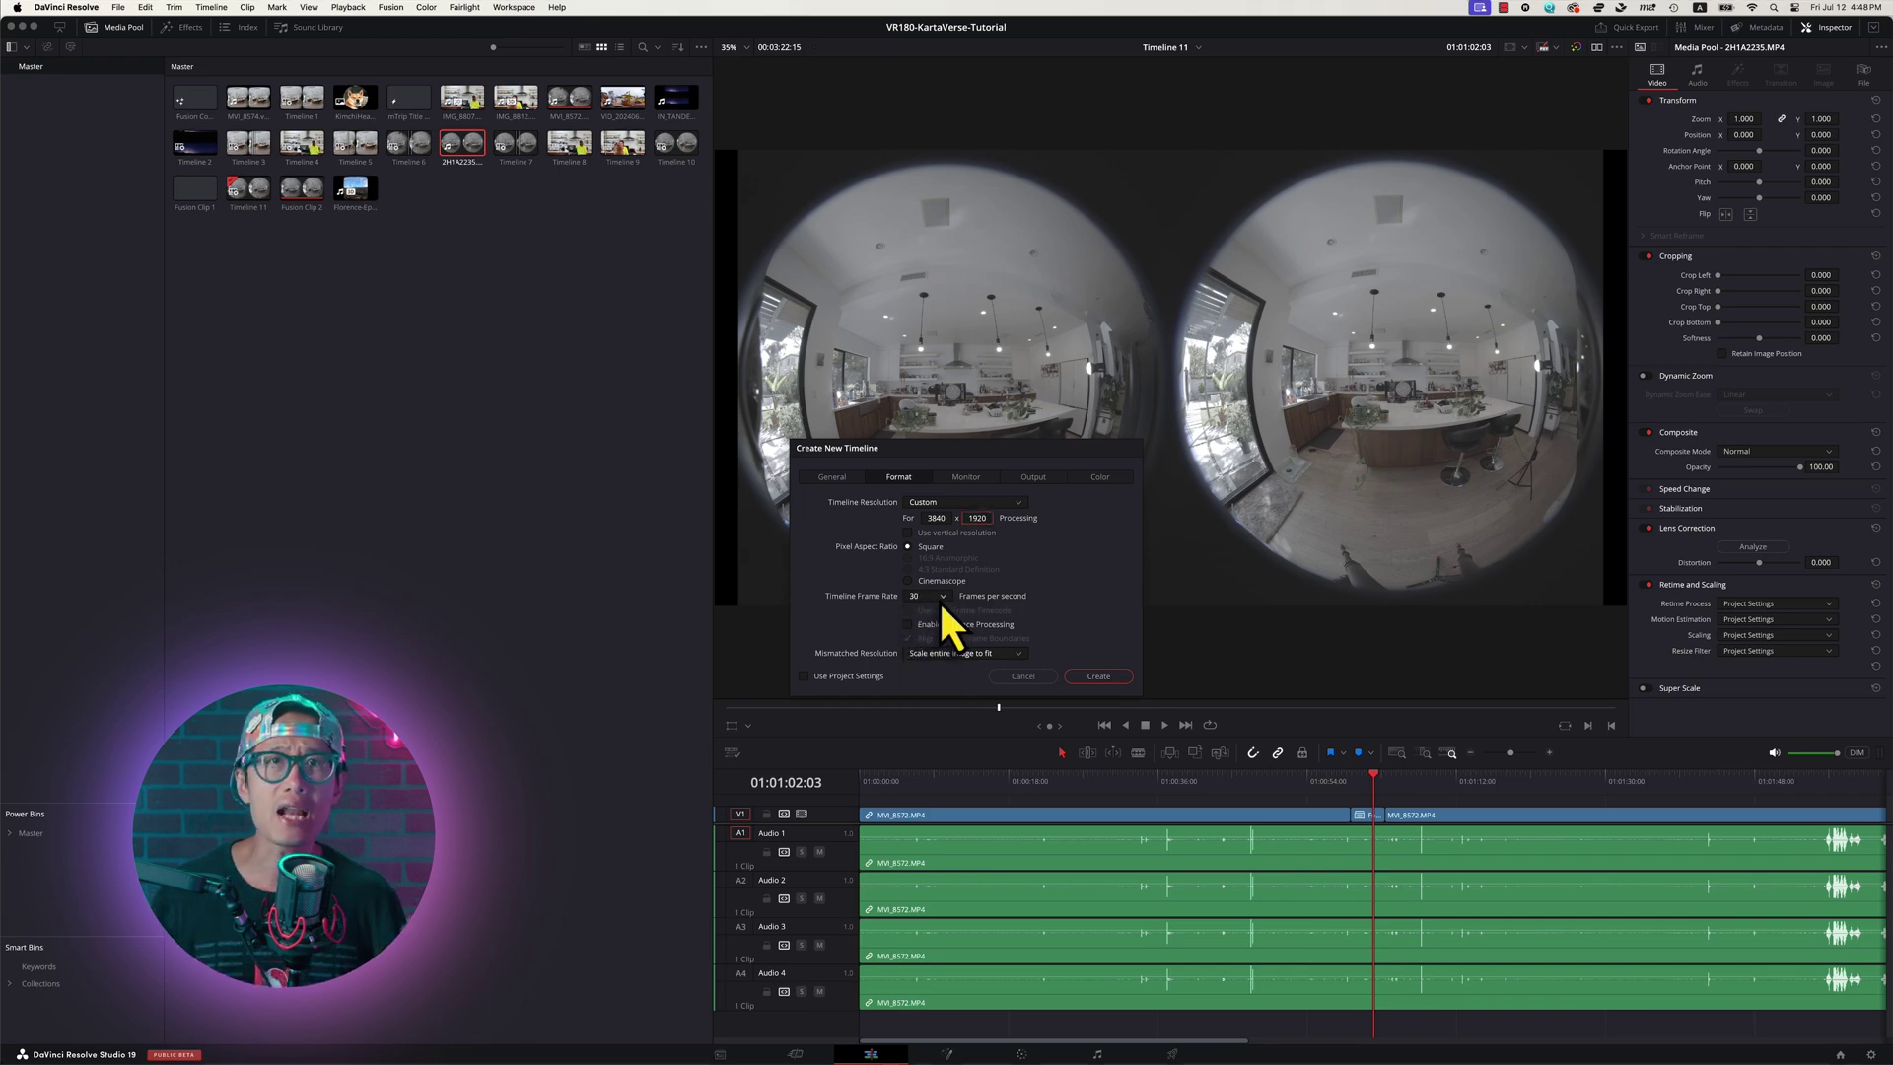
click(1099, 676)
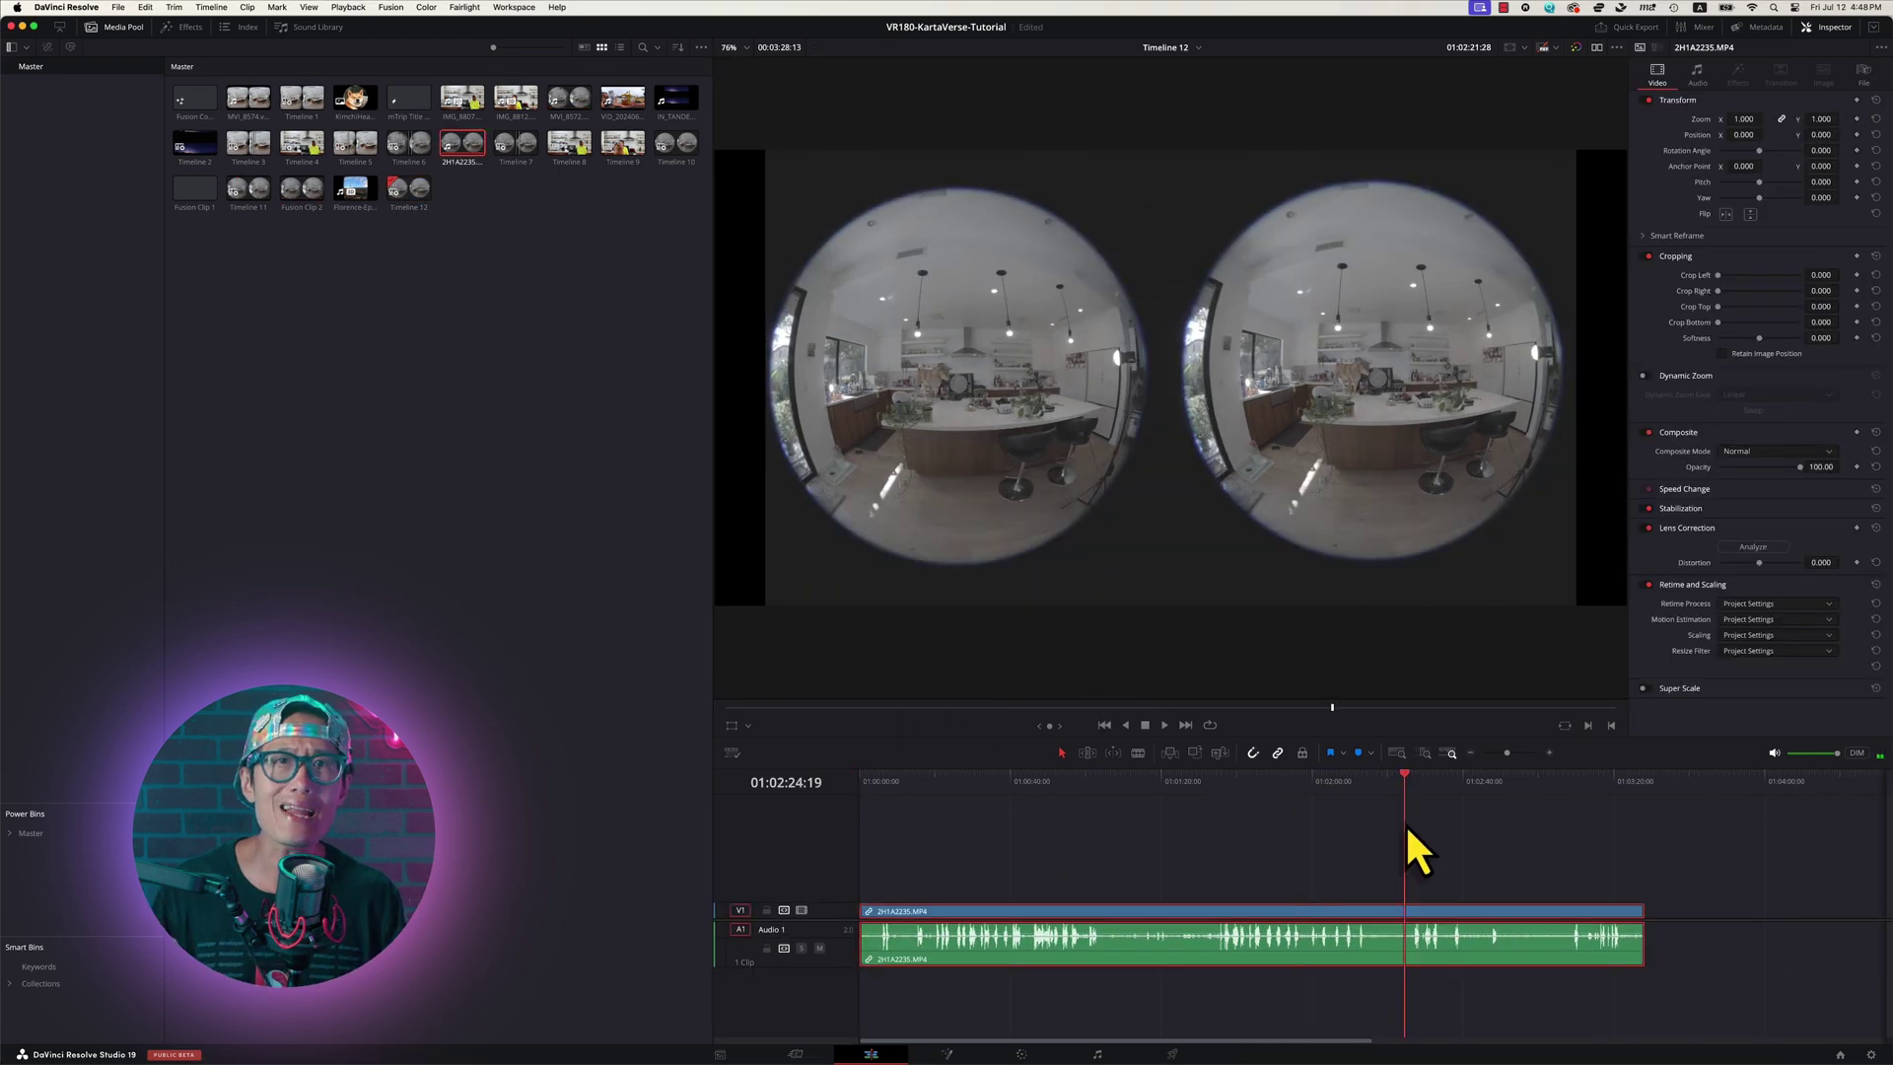
Trim the clip after the playhead, convert it into a Fusion clip, and open it in Fusion
key(shift+])
click(908, 785)
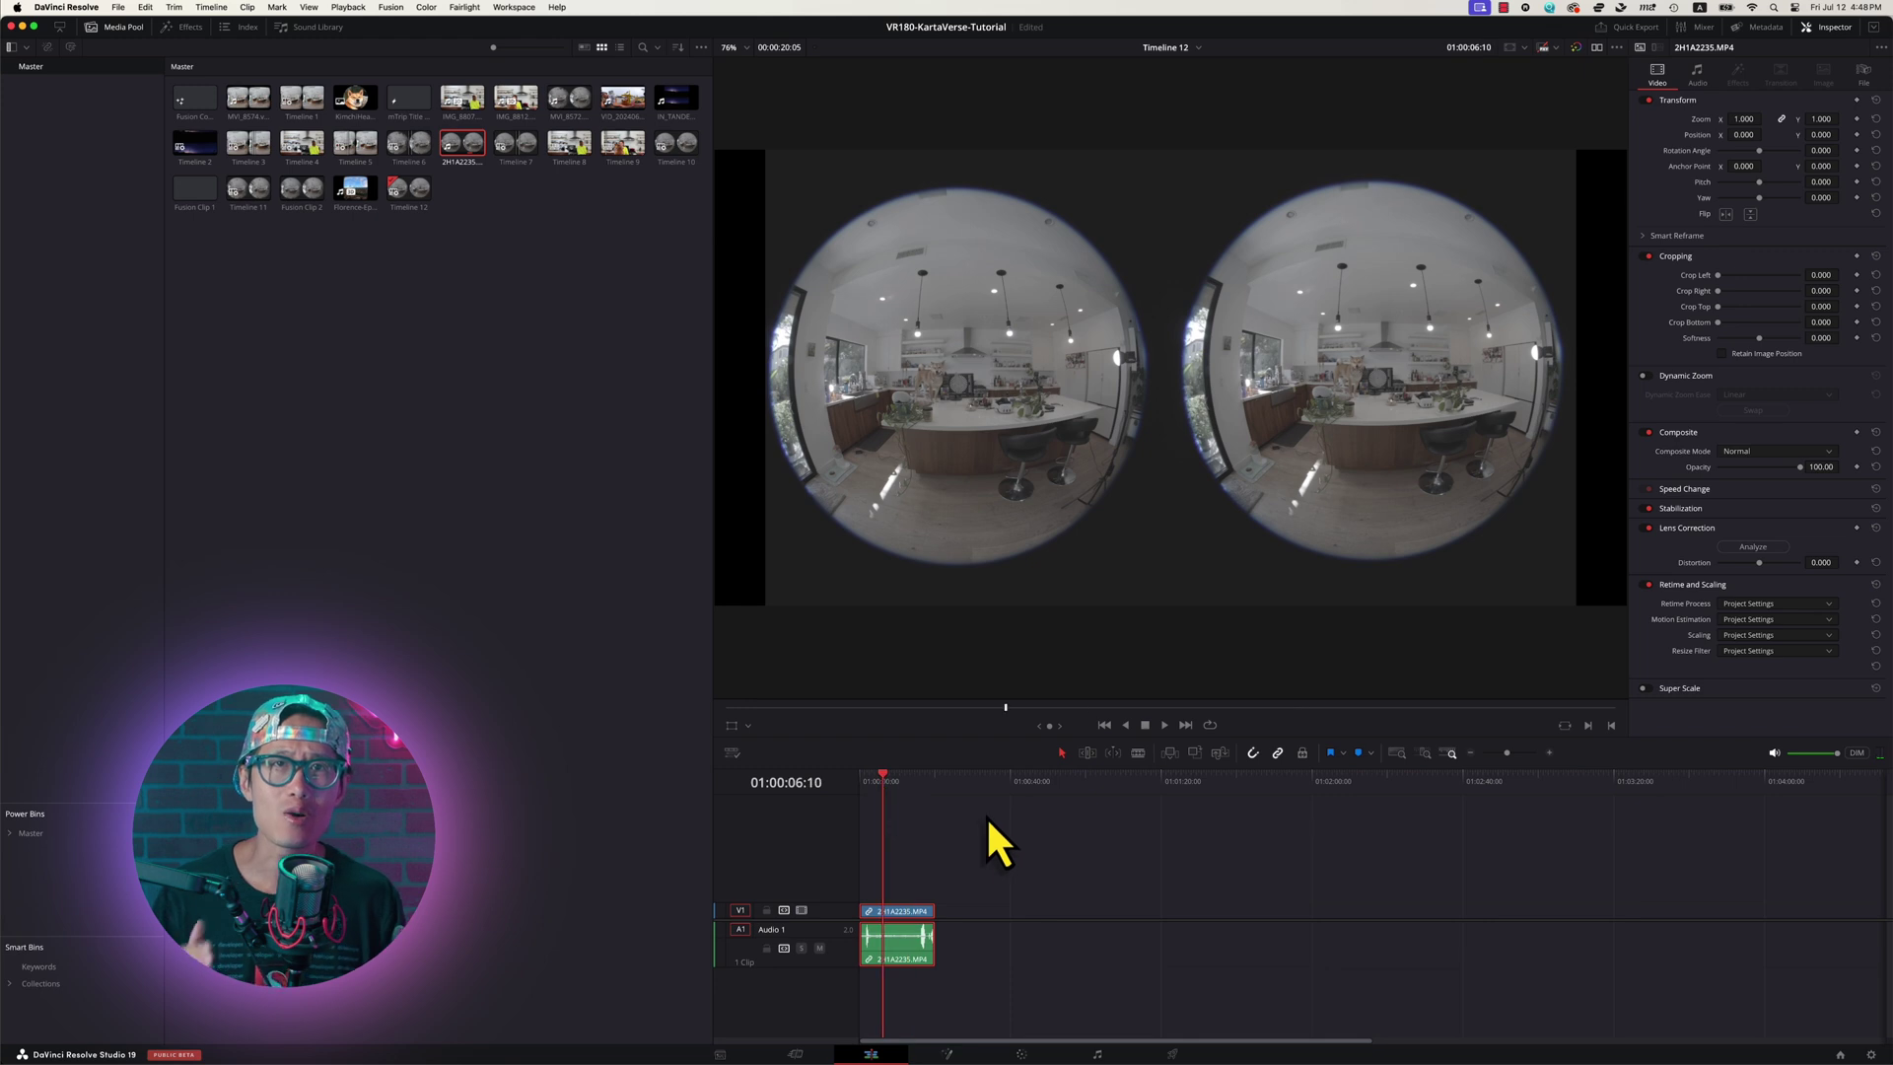
right_click(901, 910)
click(947, 476)
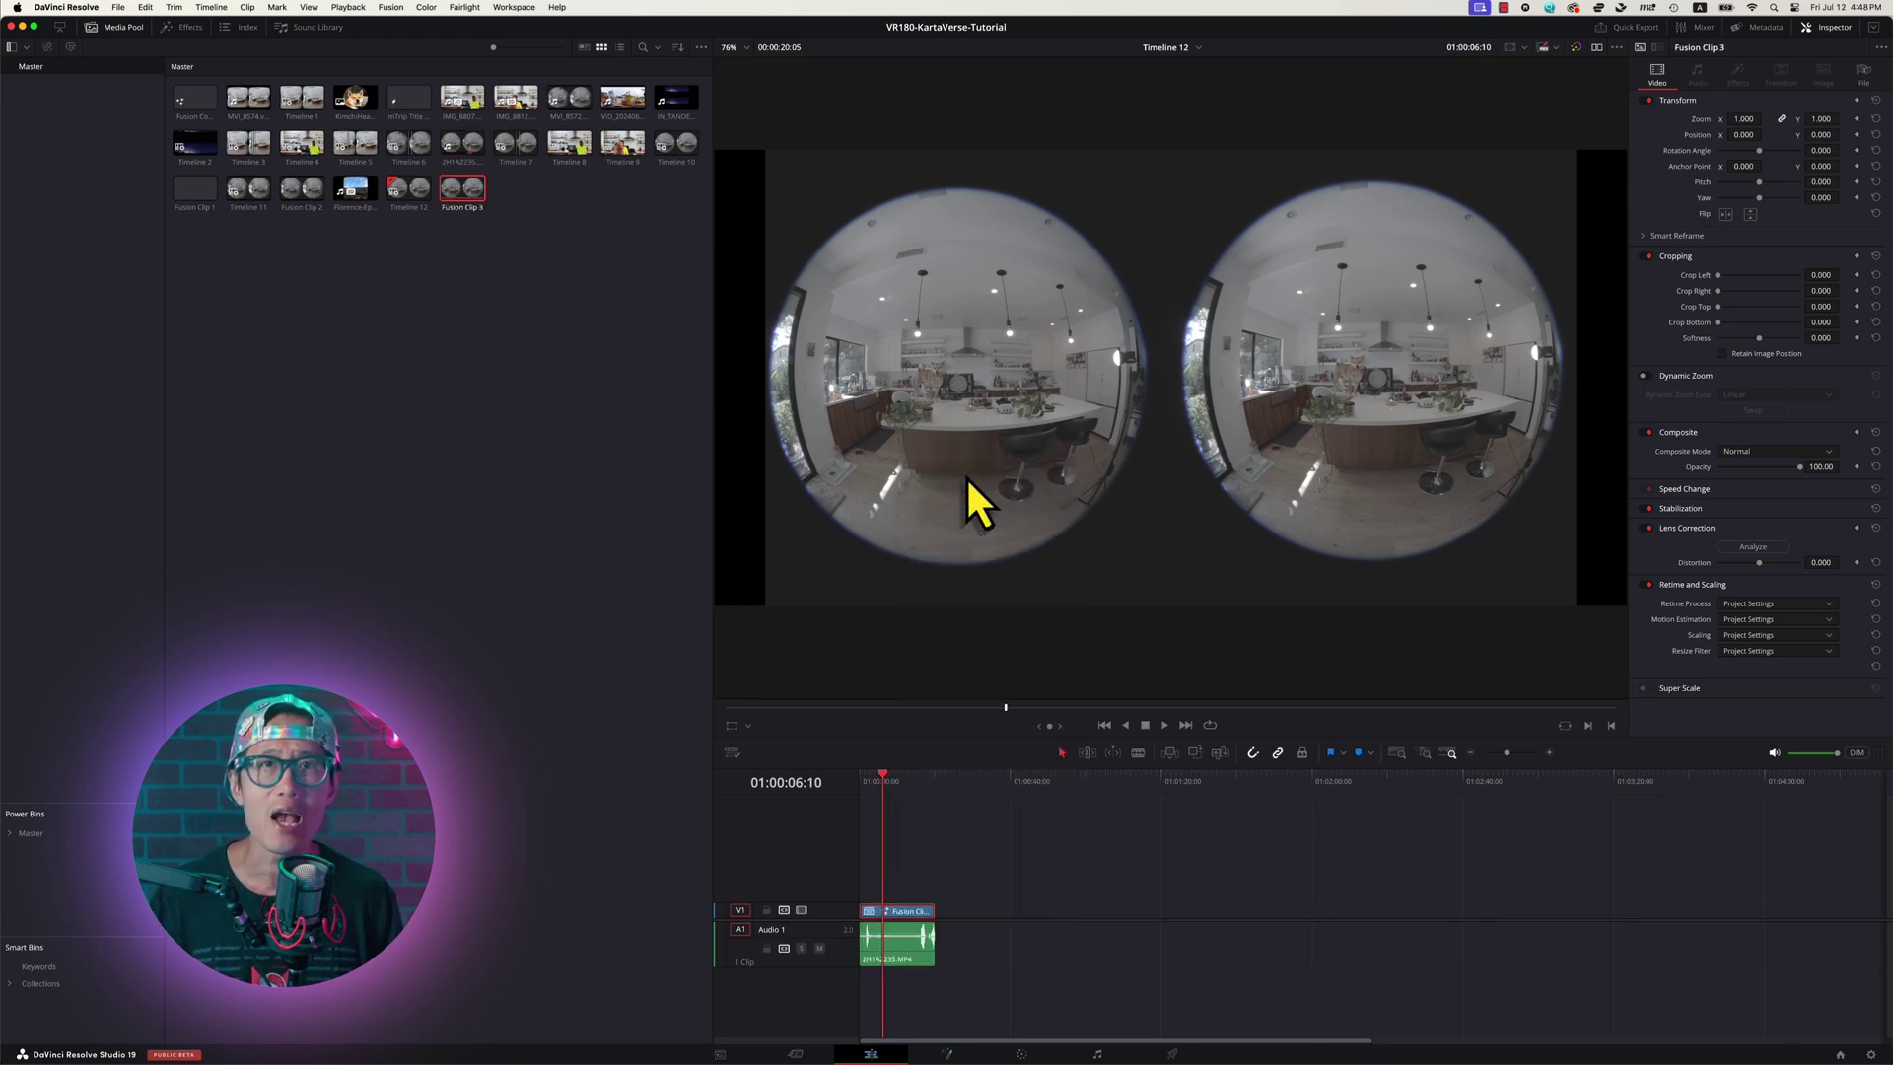
click(947, 1054)
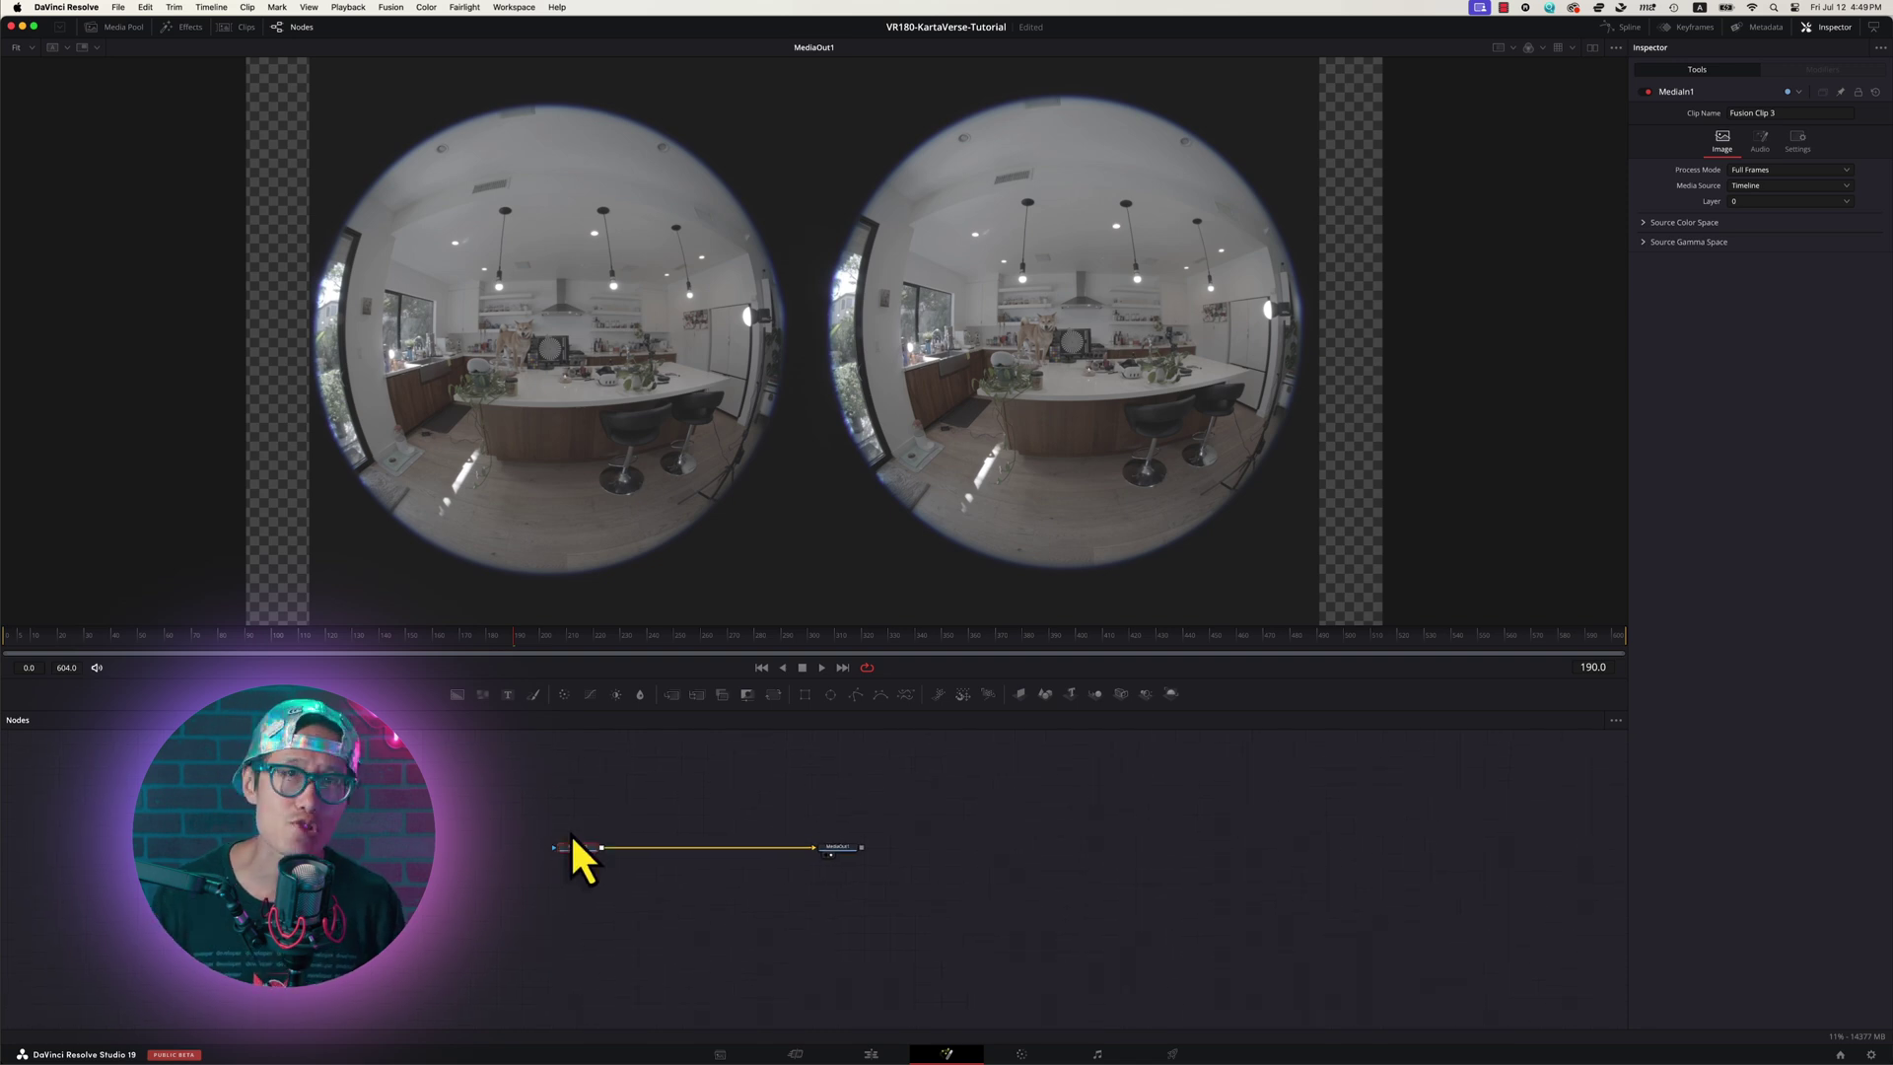
Insert kvrCropStereo and kvrViewer nodes between MediaIn1 and MediaOut1
key(ctrl+f)
key(shift+space)
drag(832, 433, 827, 305)
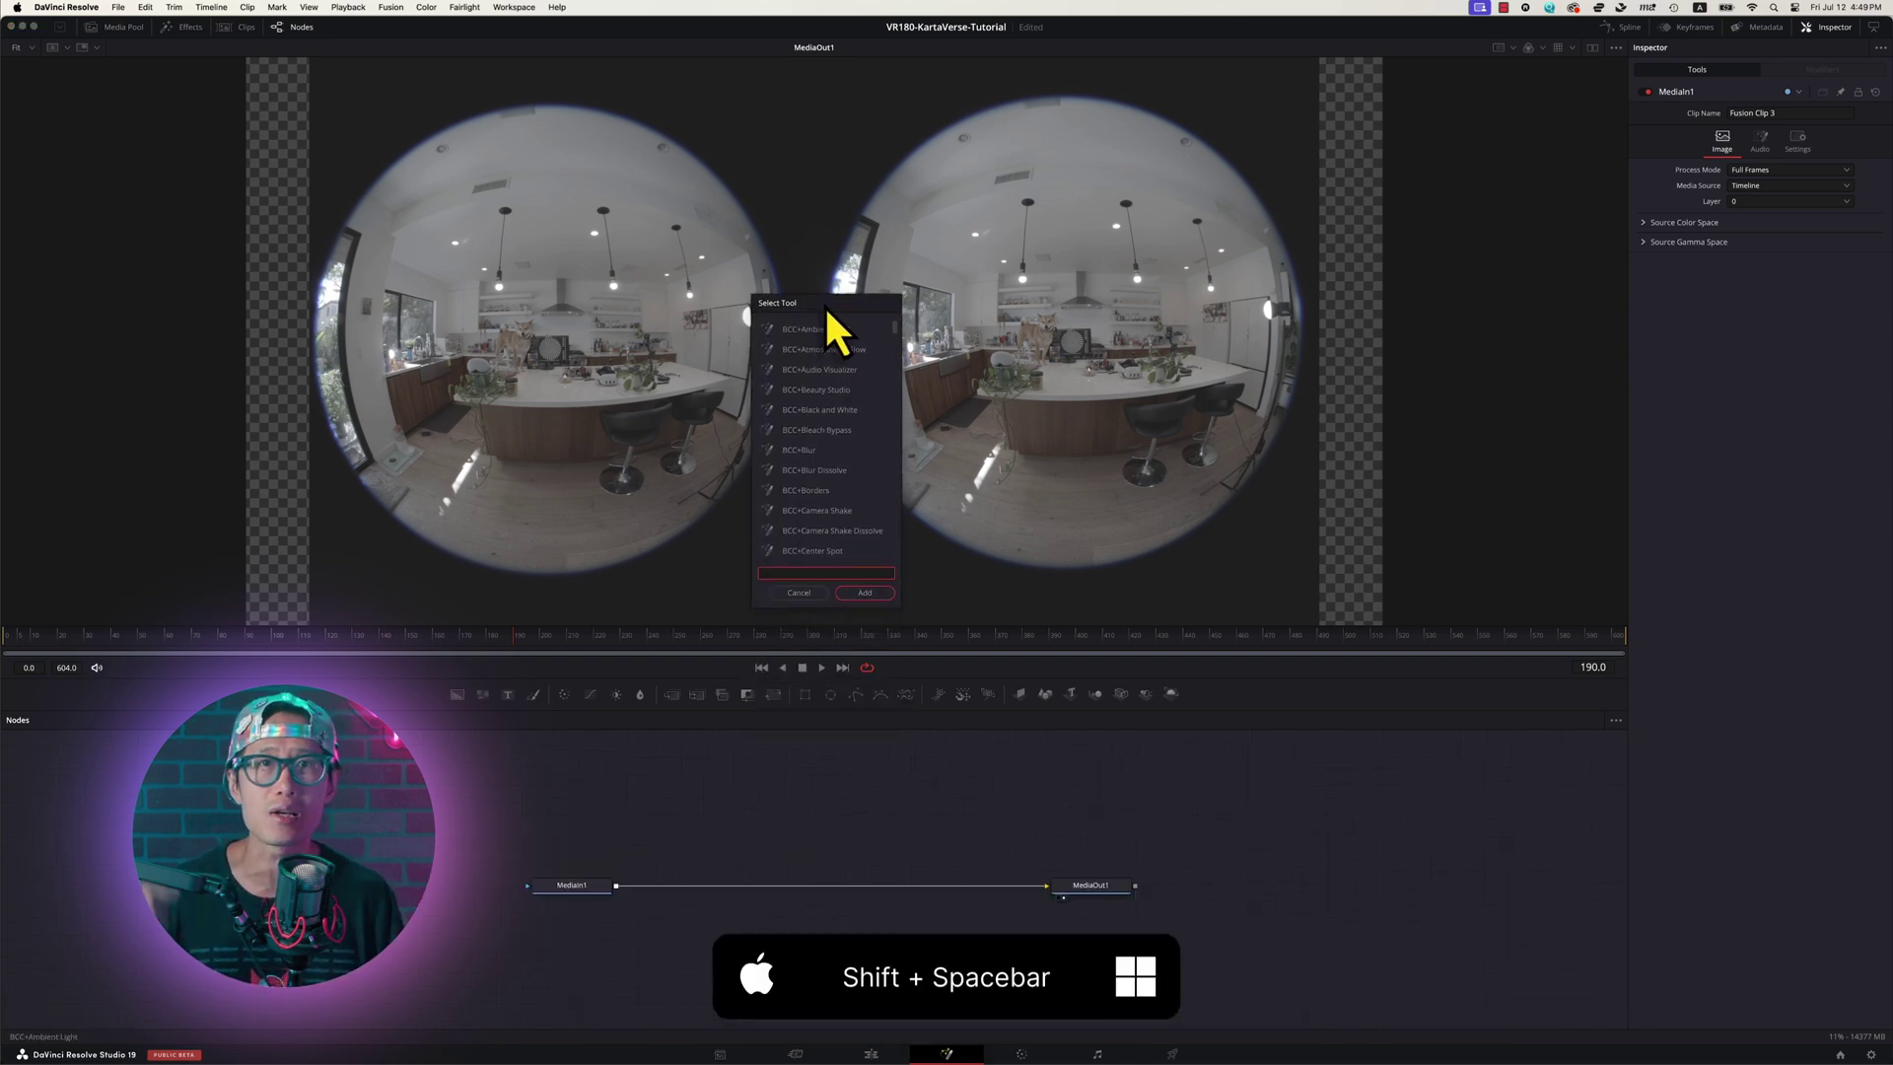
text(k)
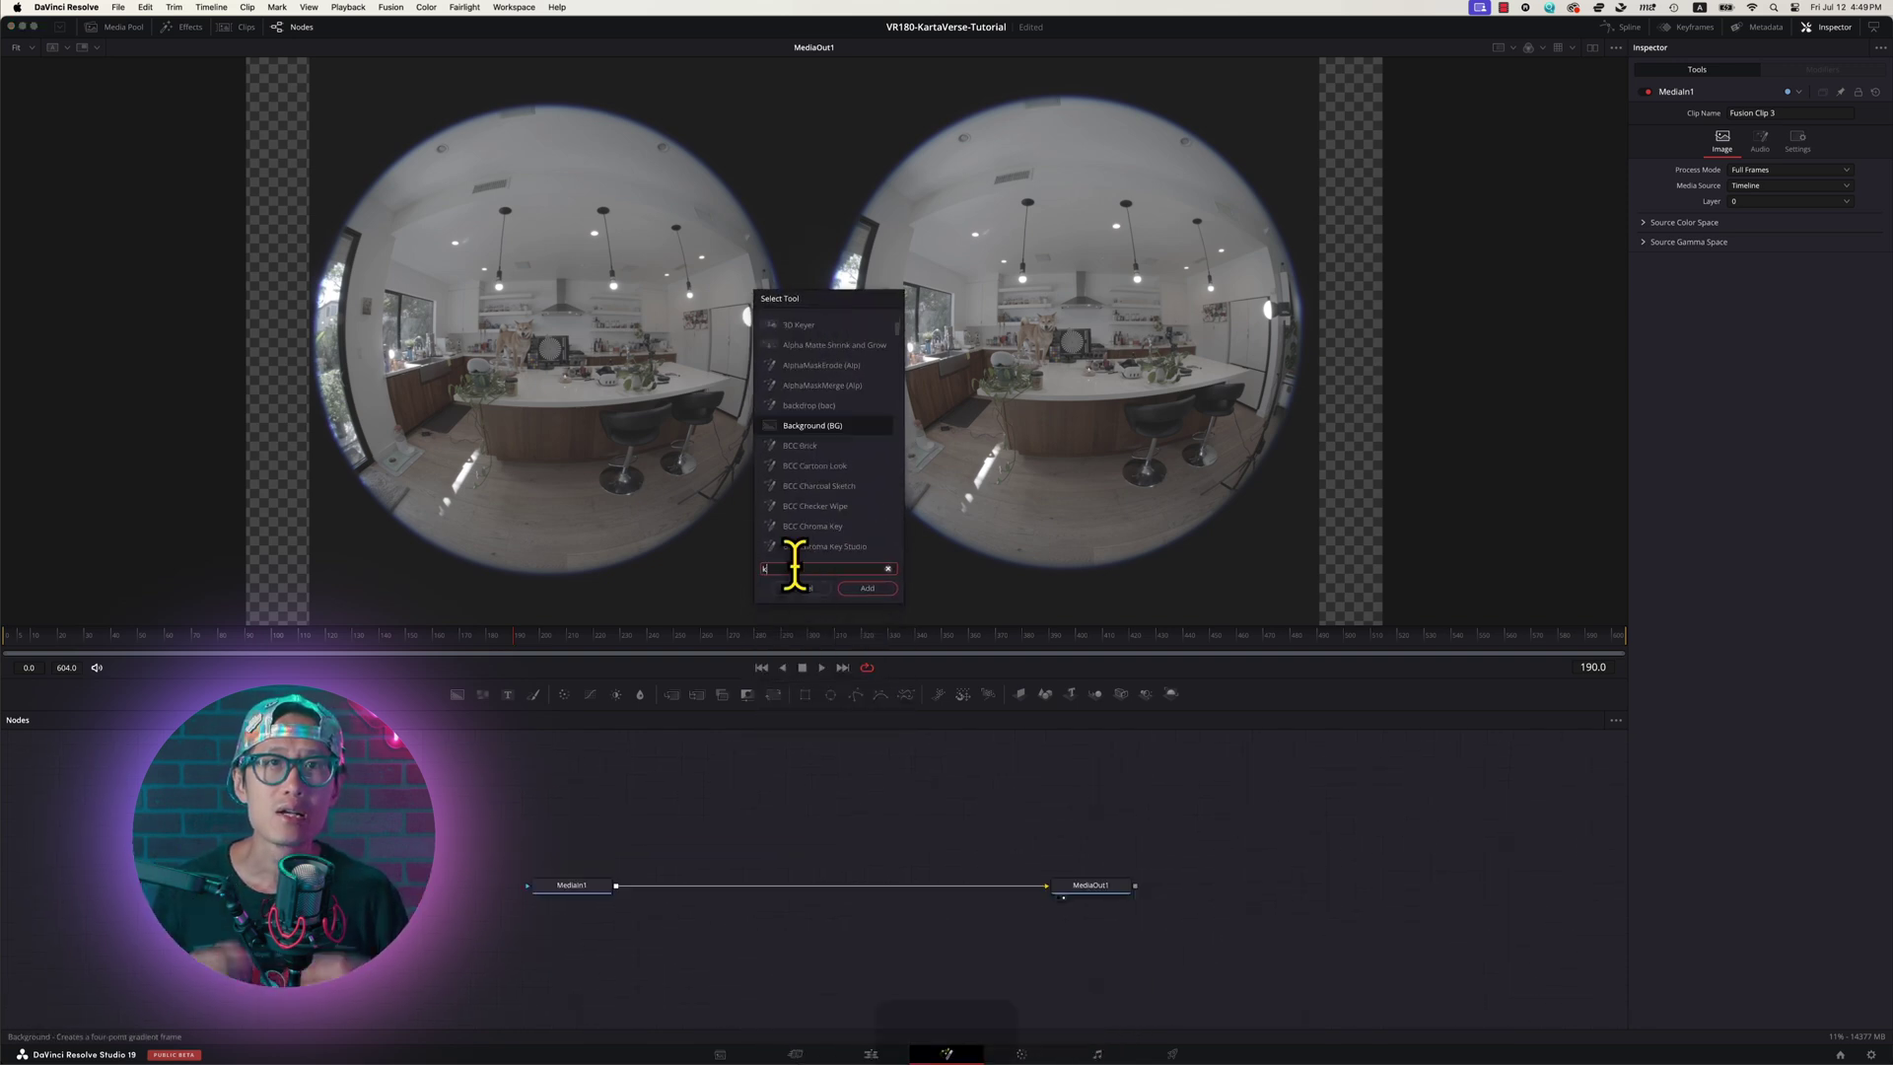
text(vrC)
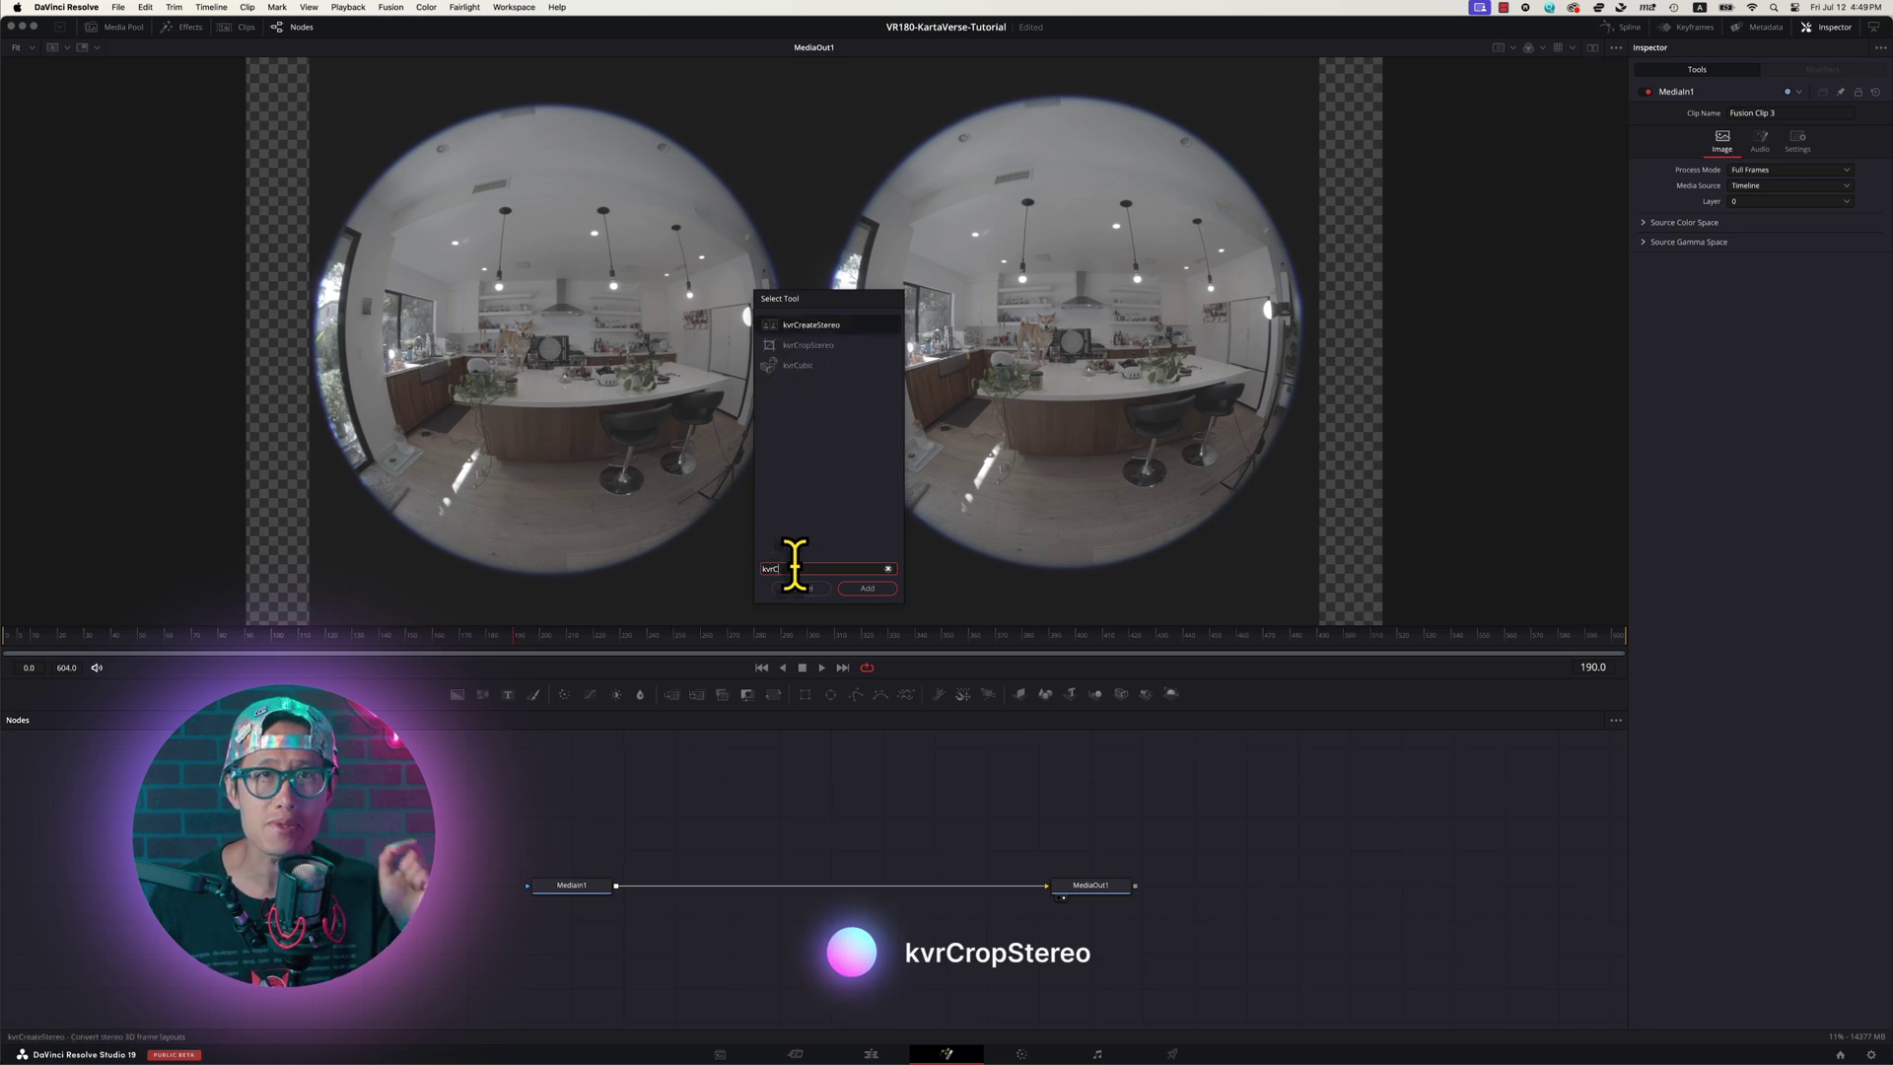
click(865, 589)
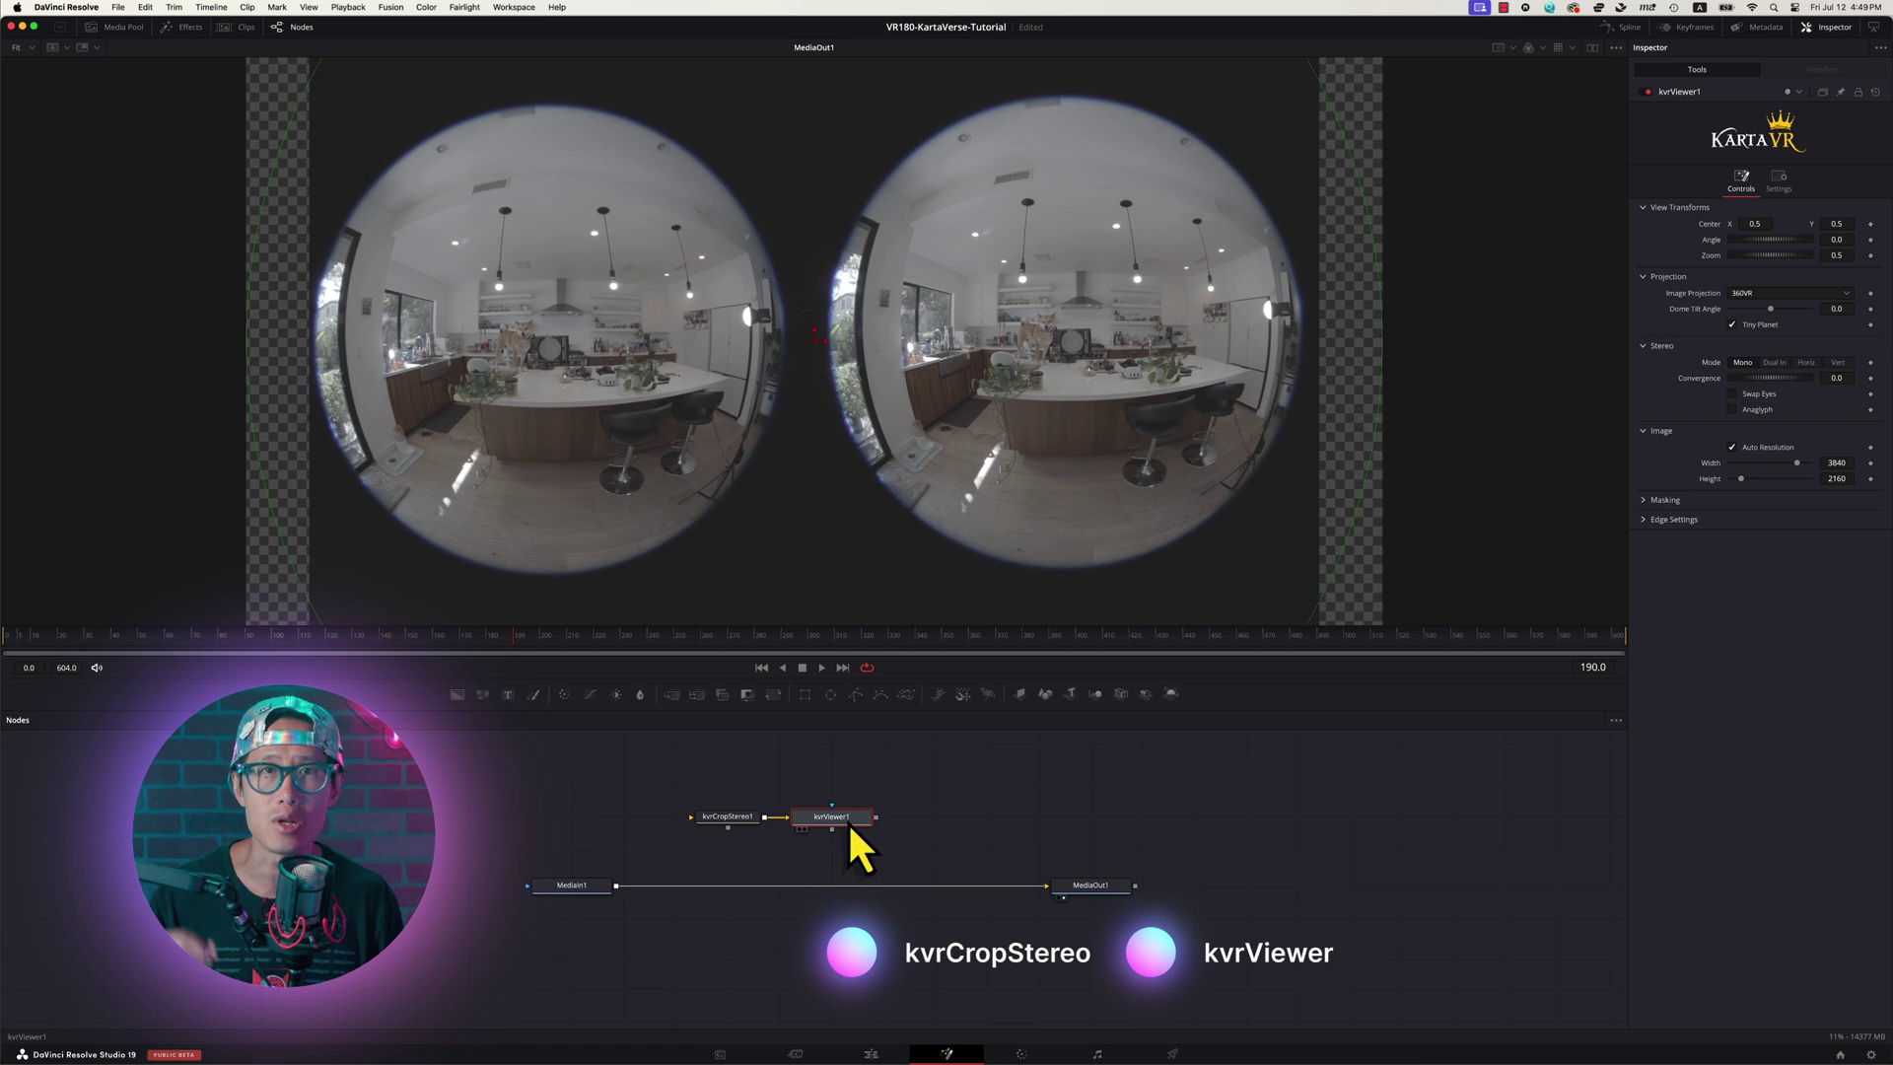
drag(755, 819, 757, 892)
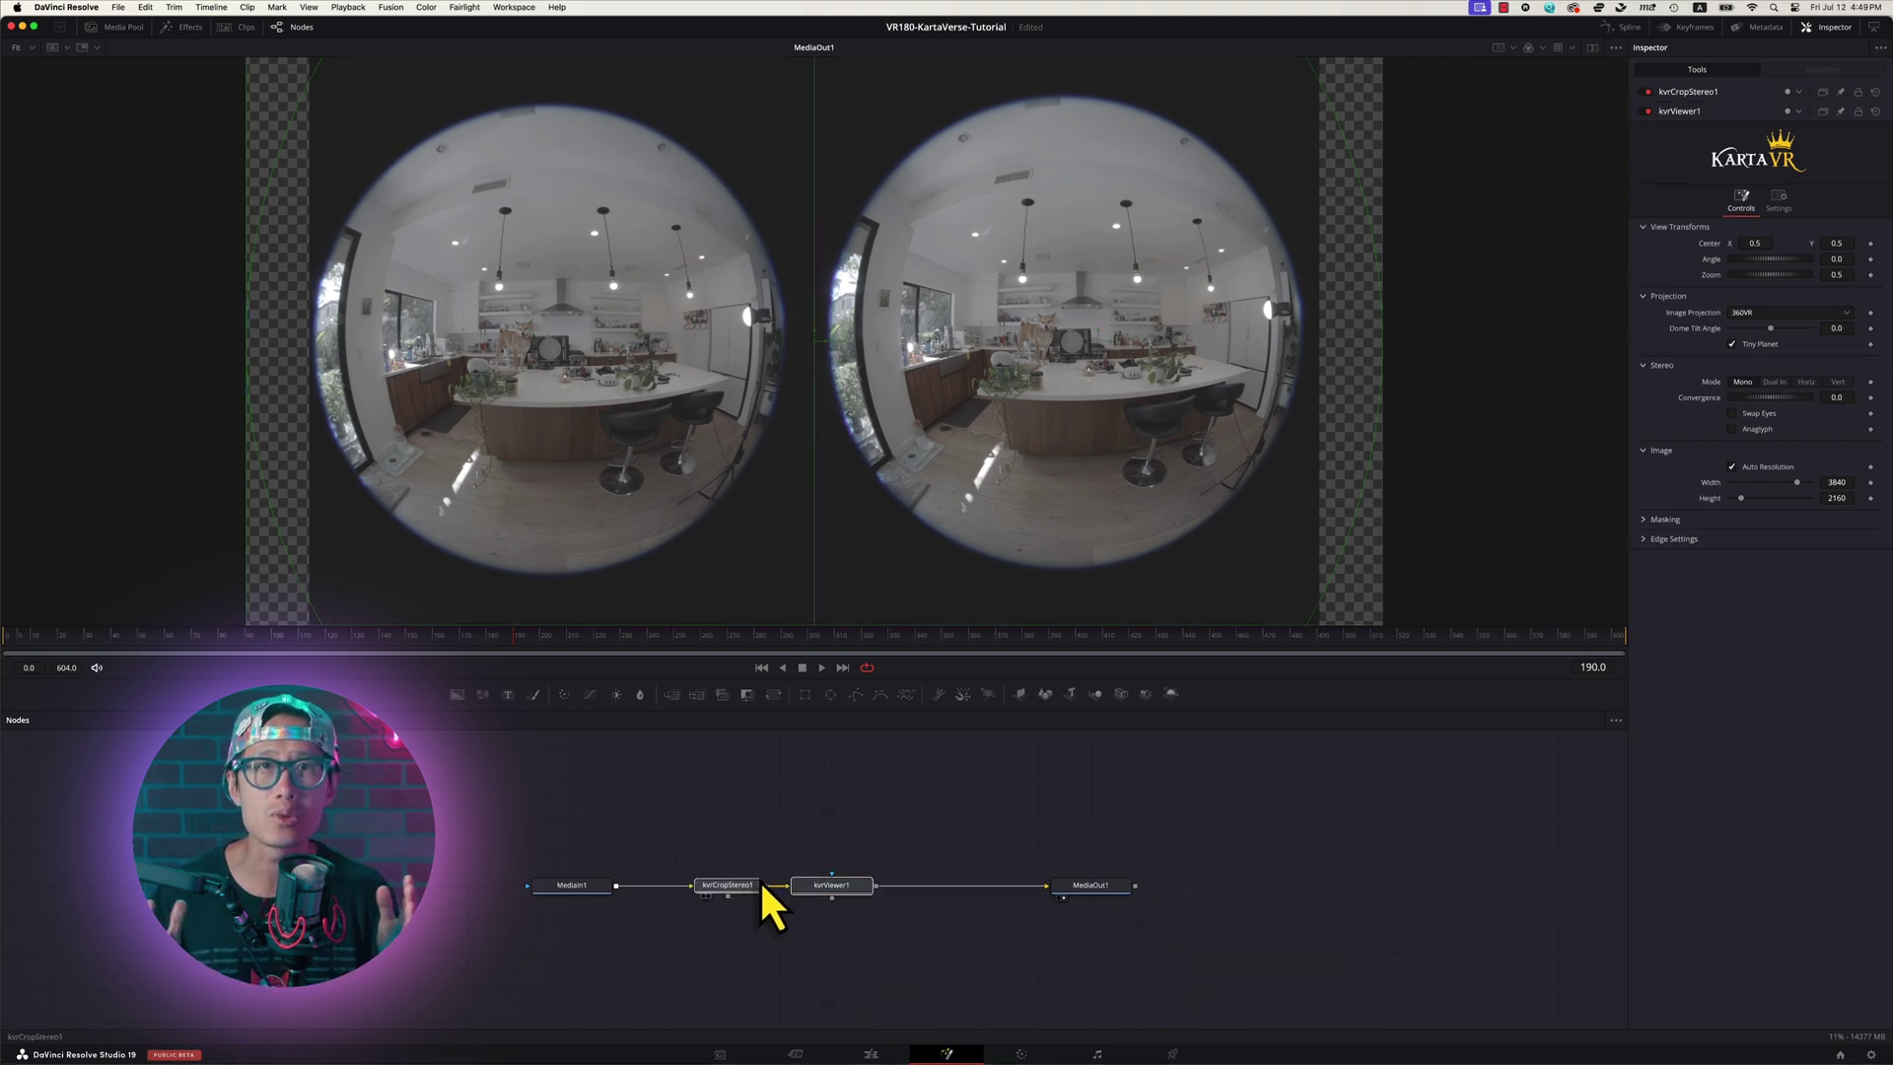
click(755, 888)
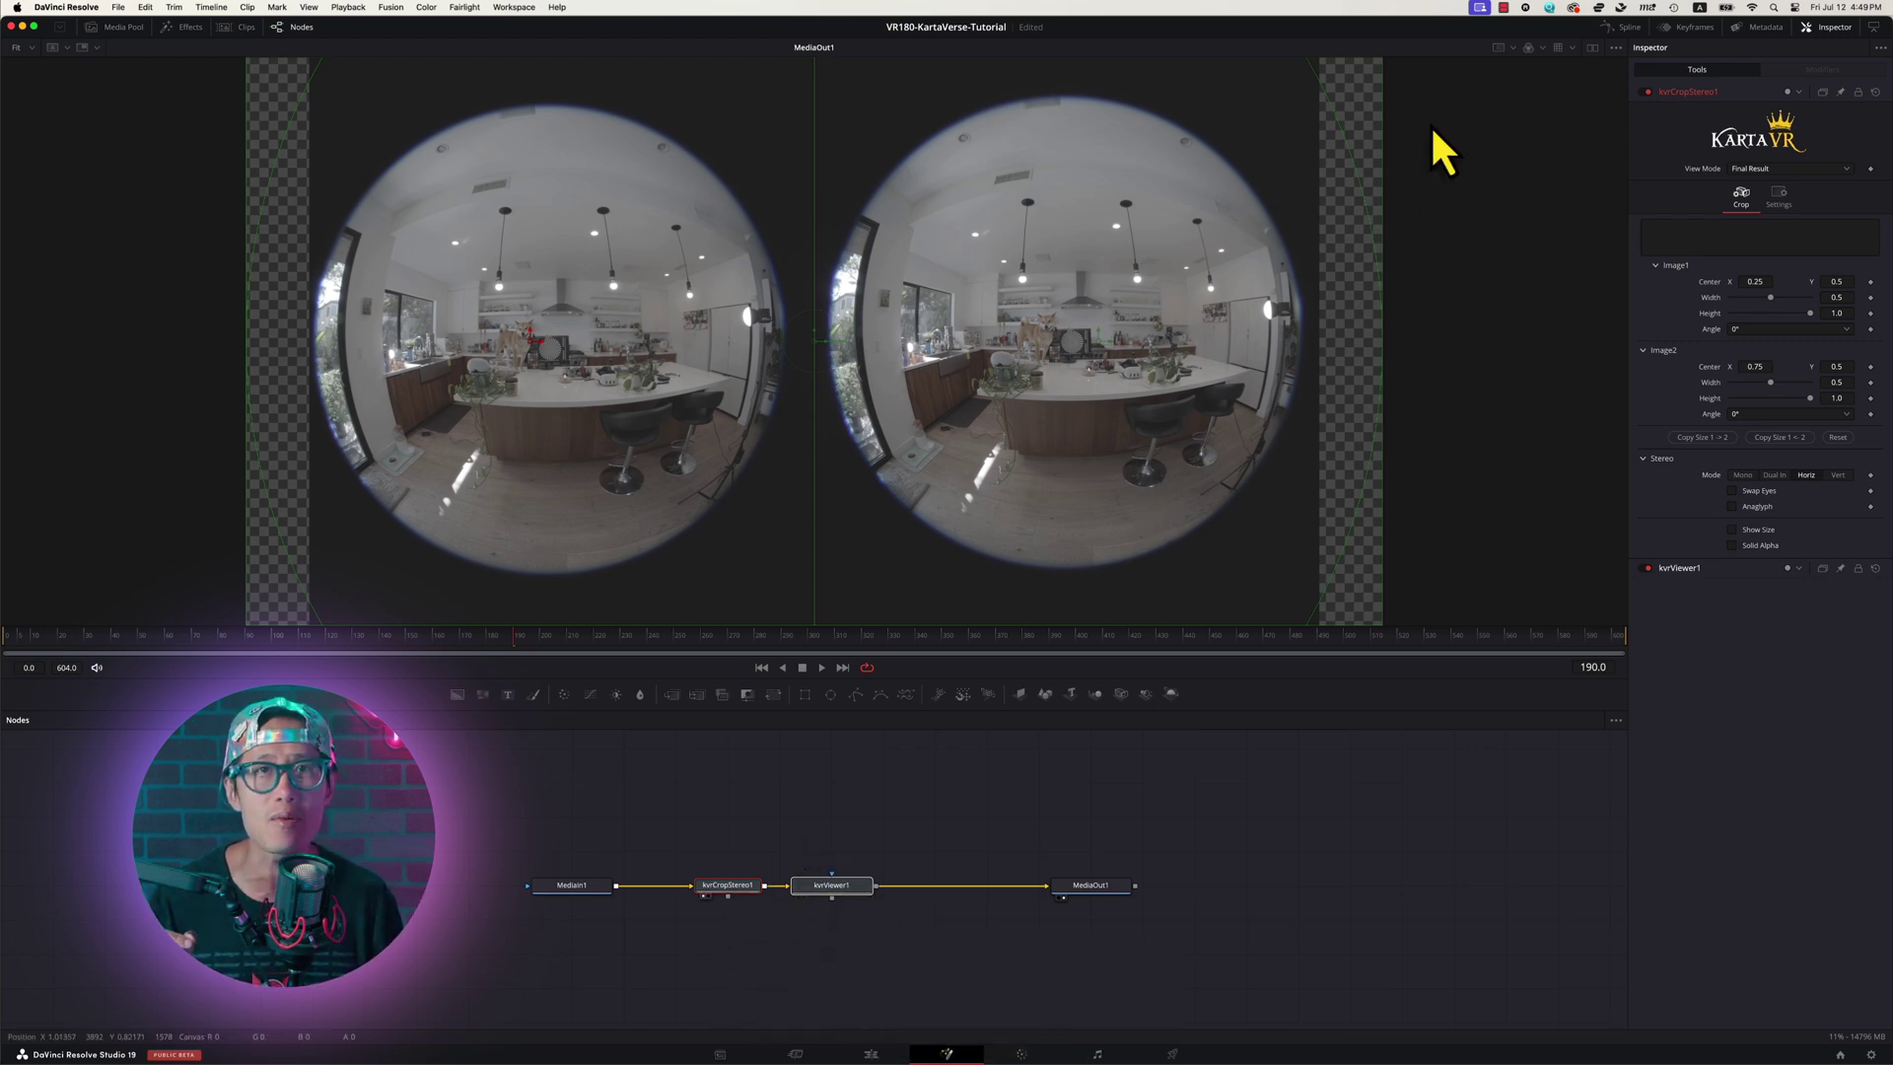
Show kvrCropStereo1 in an enlarged dual viewer with View Mode set to Original Image
click(1592, 48)
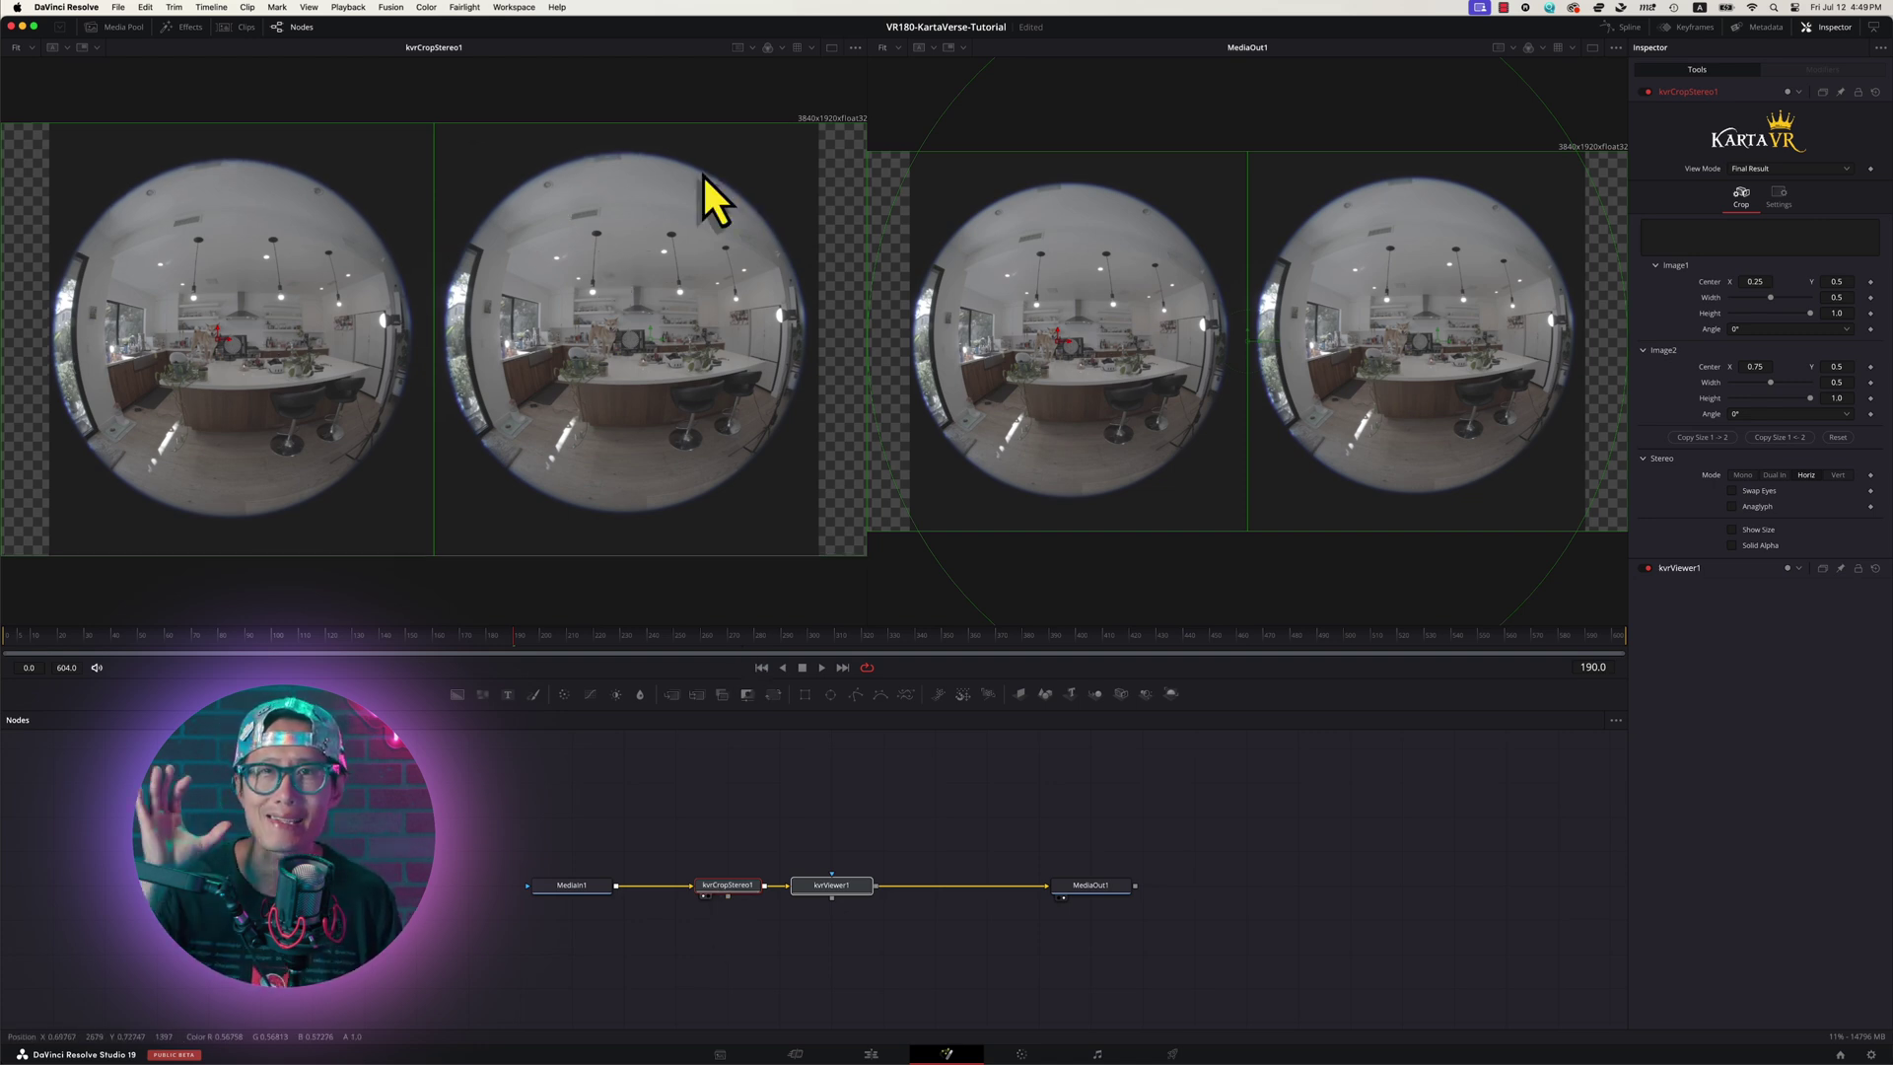
drag(865, 96, 1097, 111)
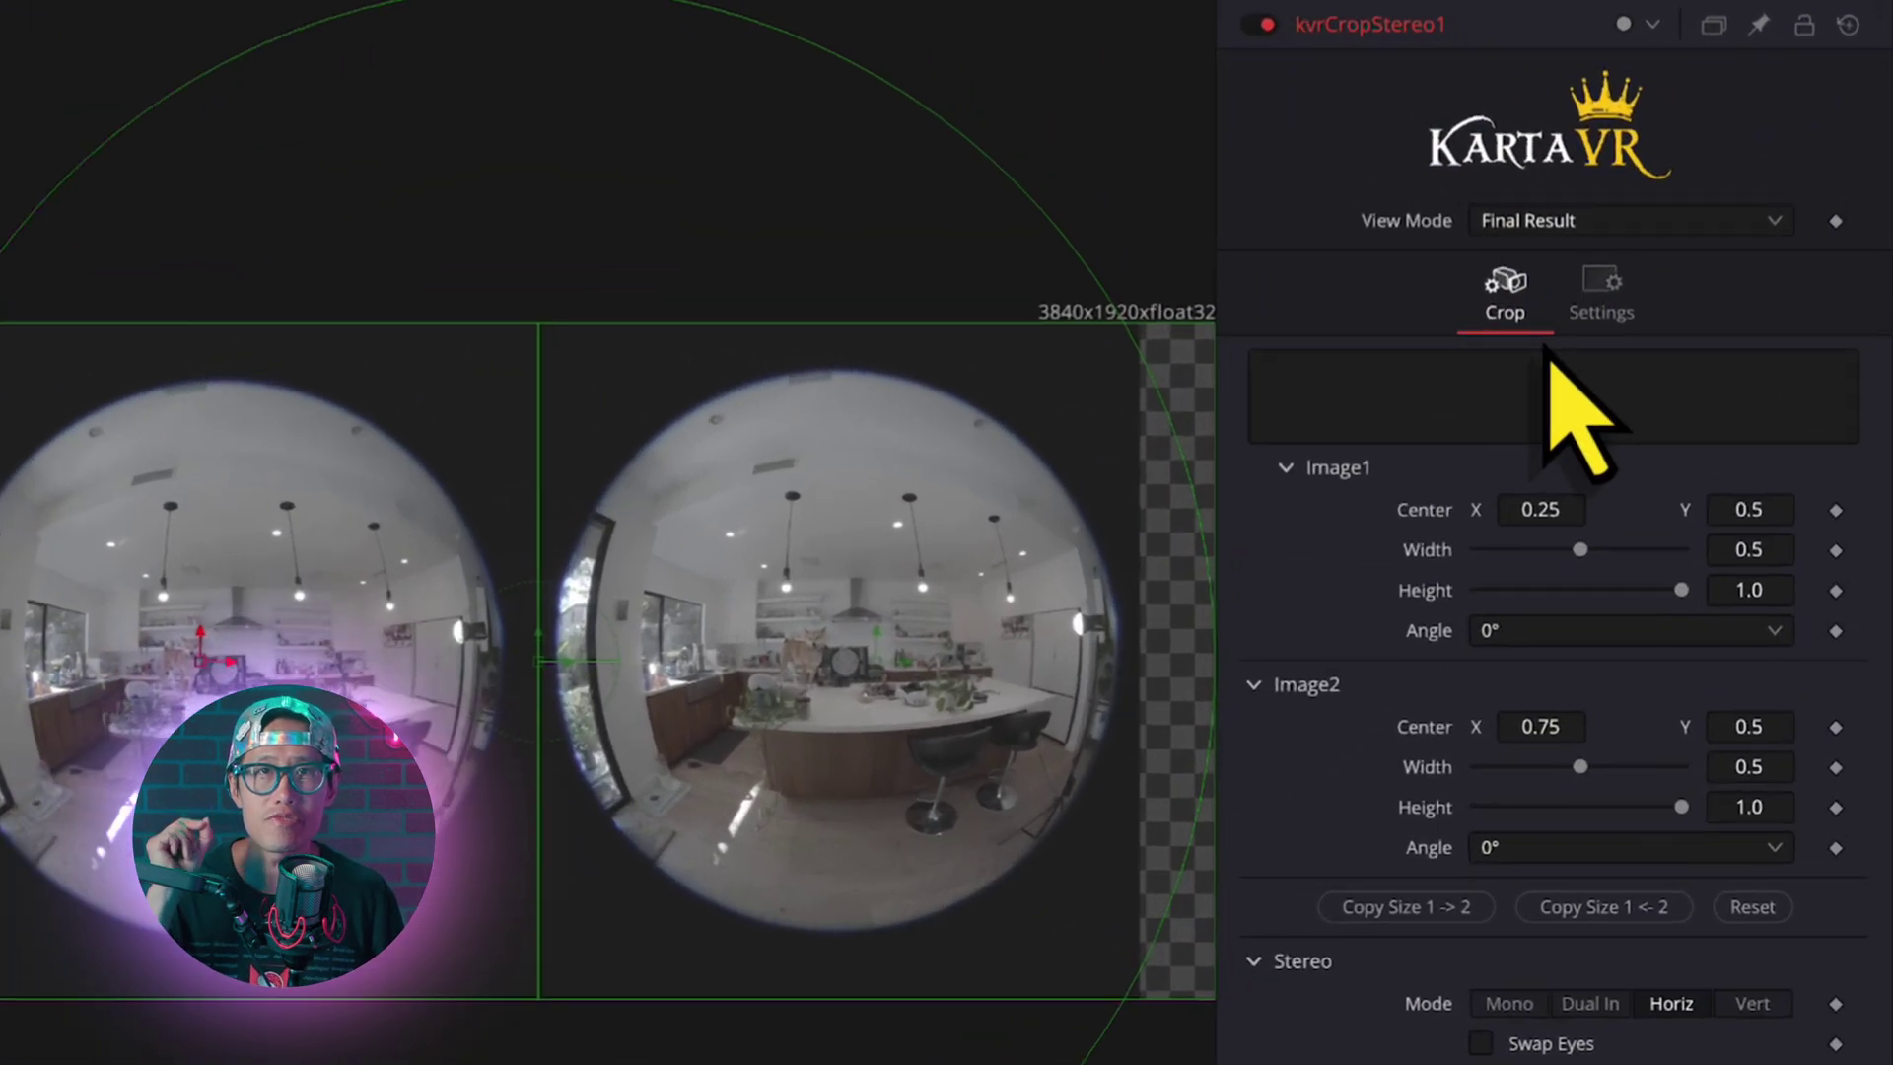
click(1695, 186)
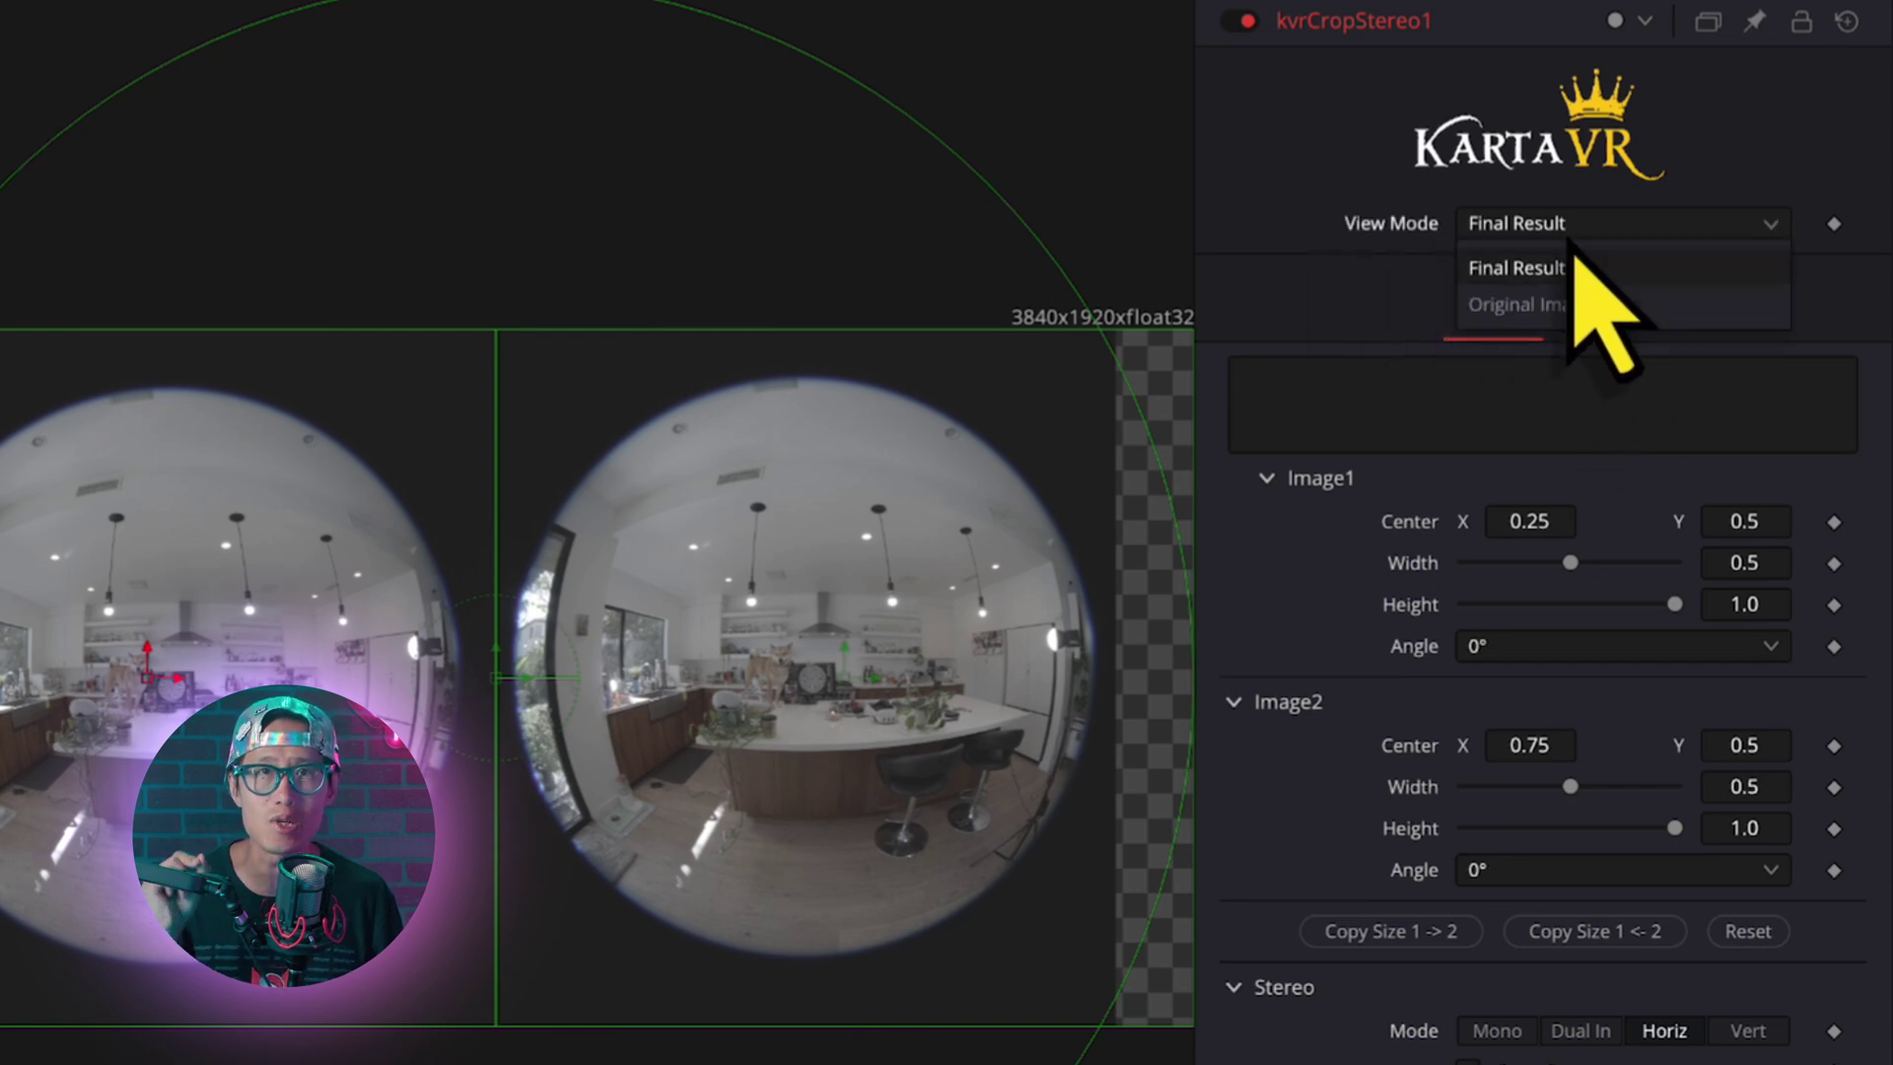
click(1523, 306)
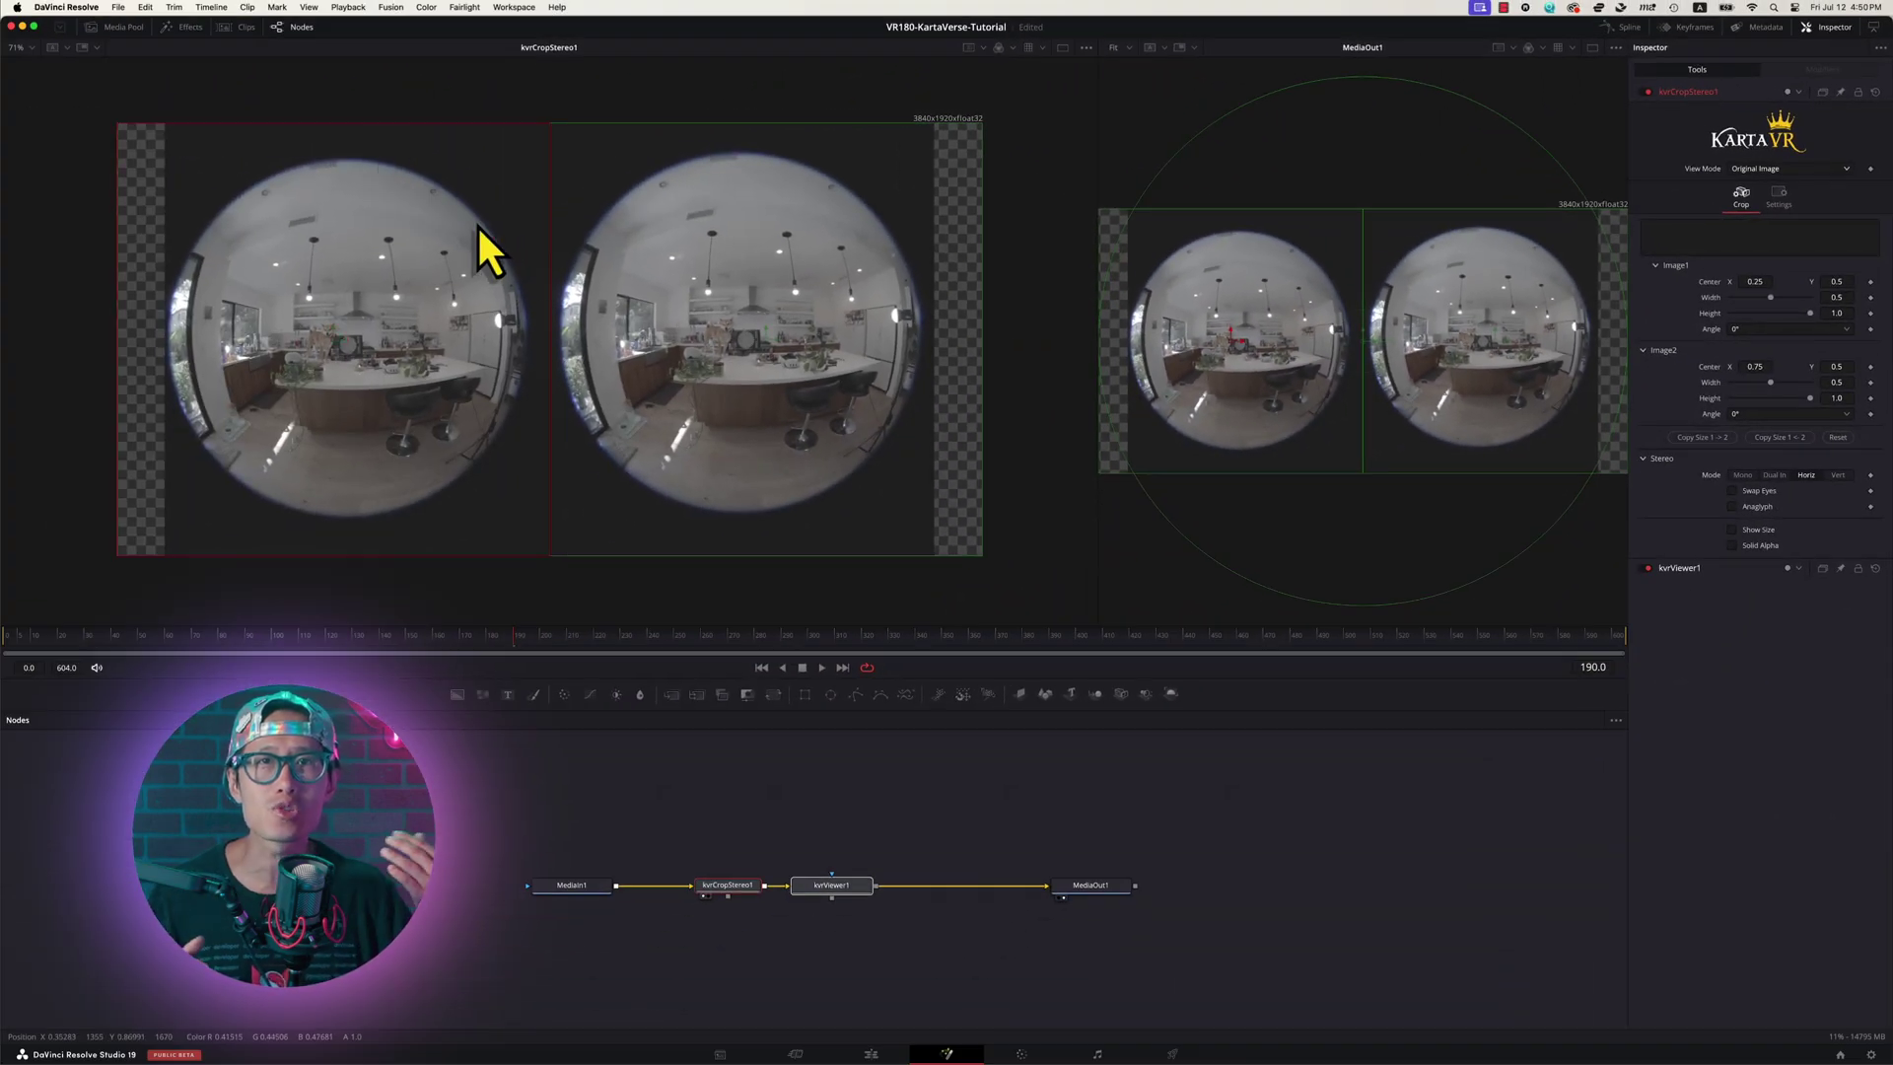
Tighten the Image1 crop box around the left fisheye circle
drag(550, 280, 530, 284)
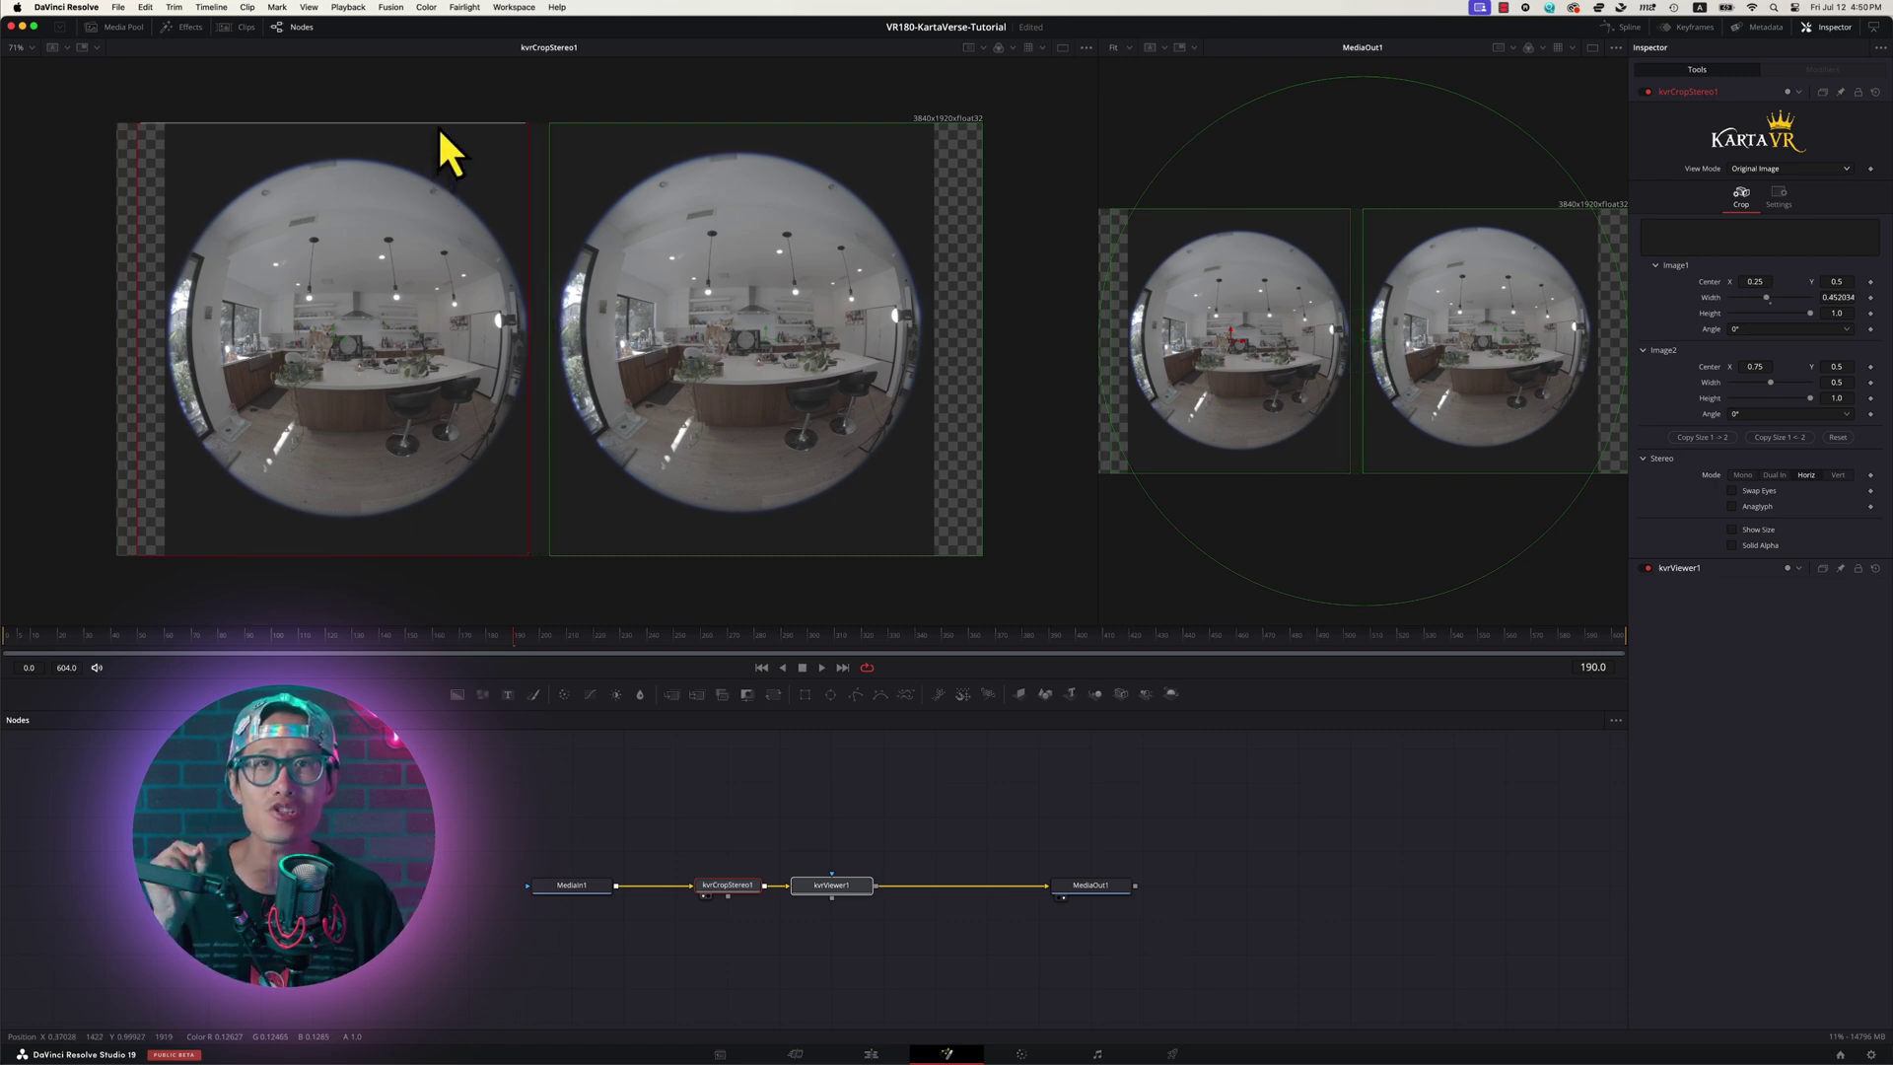
drag(435, 127, 433, 158)
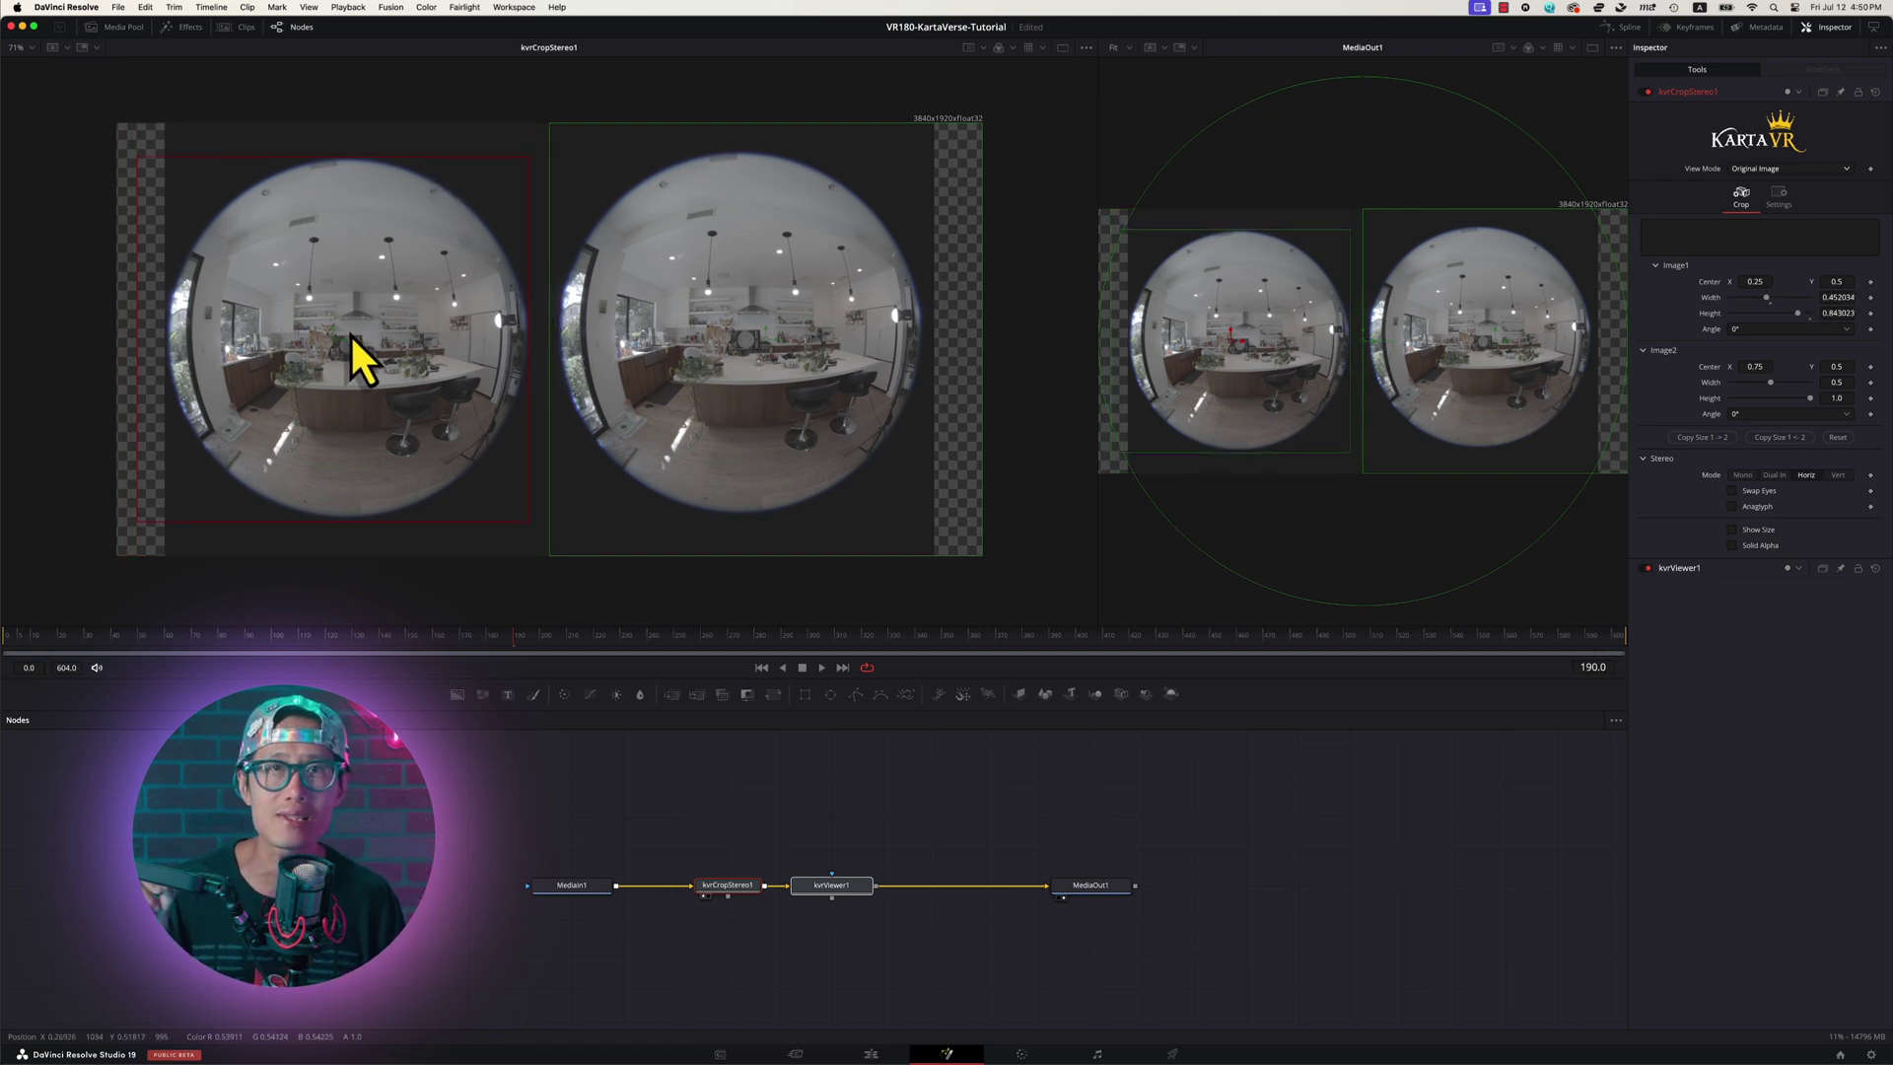
drag(345, 339, 355, 339)
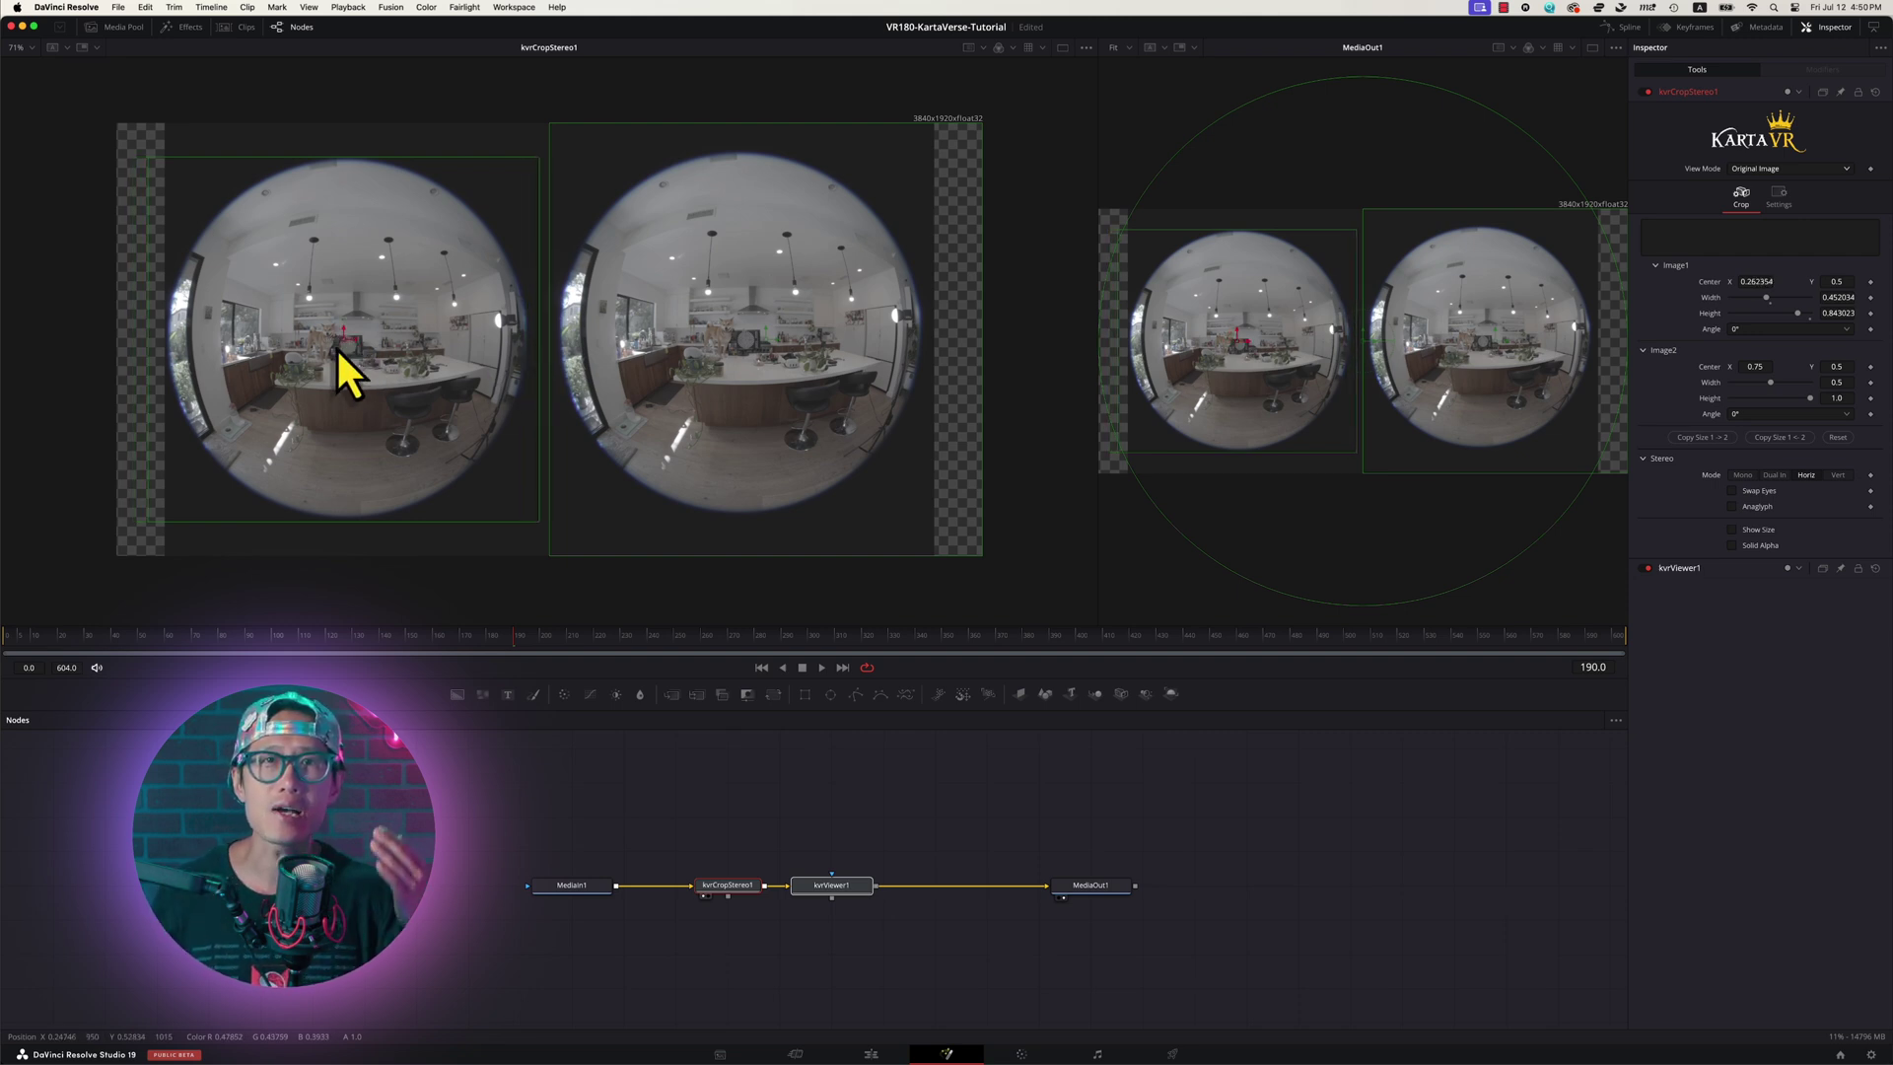
drag(351, 340, 345, 323)
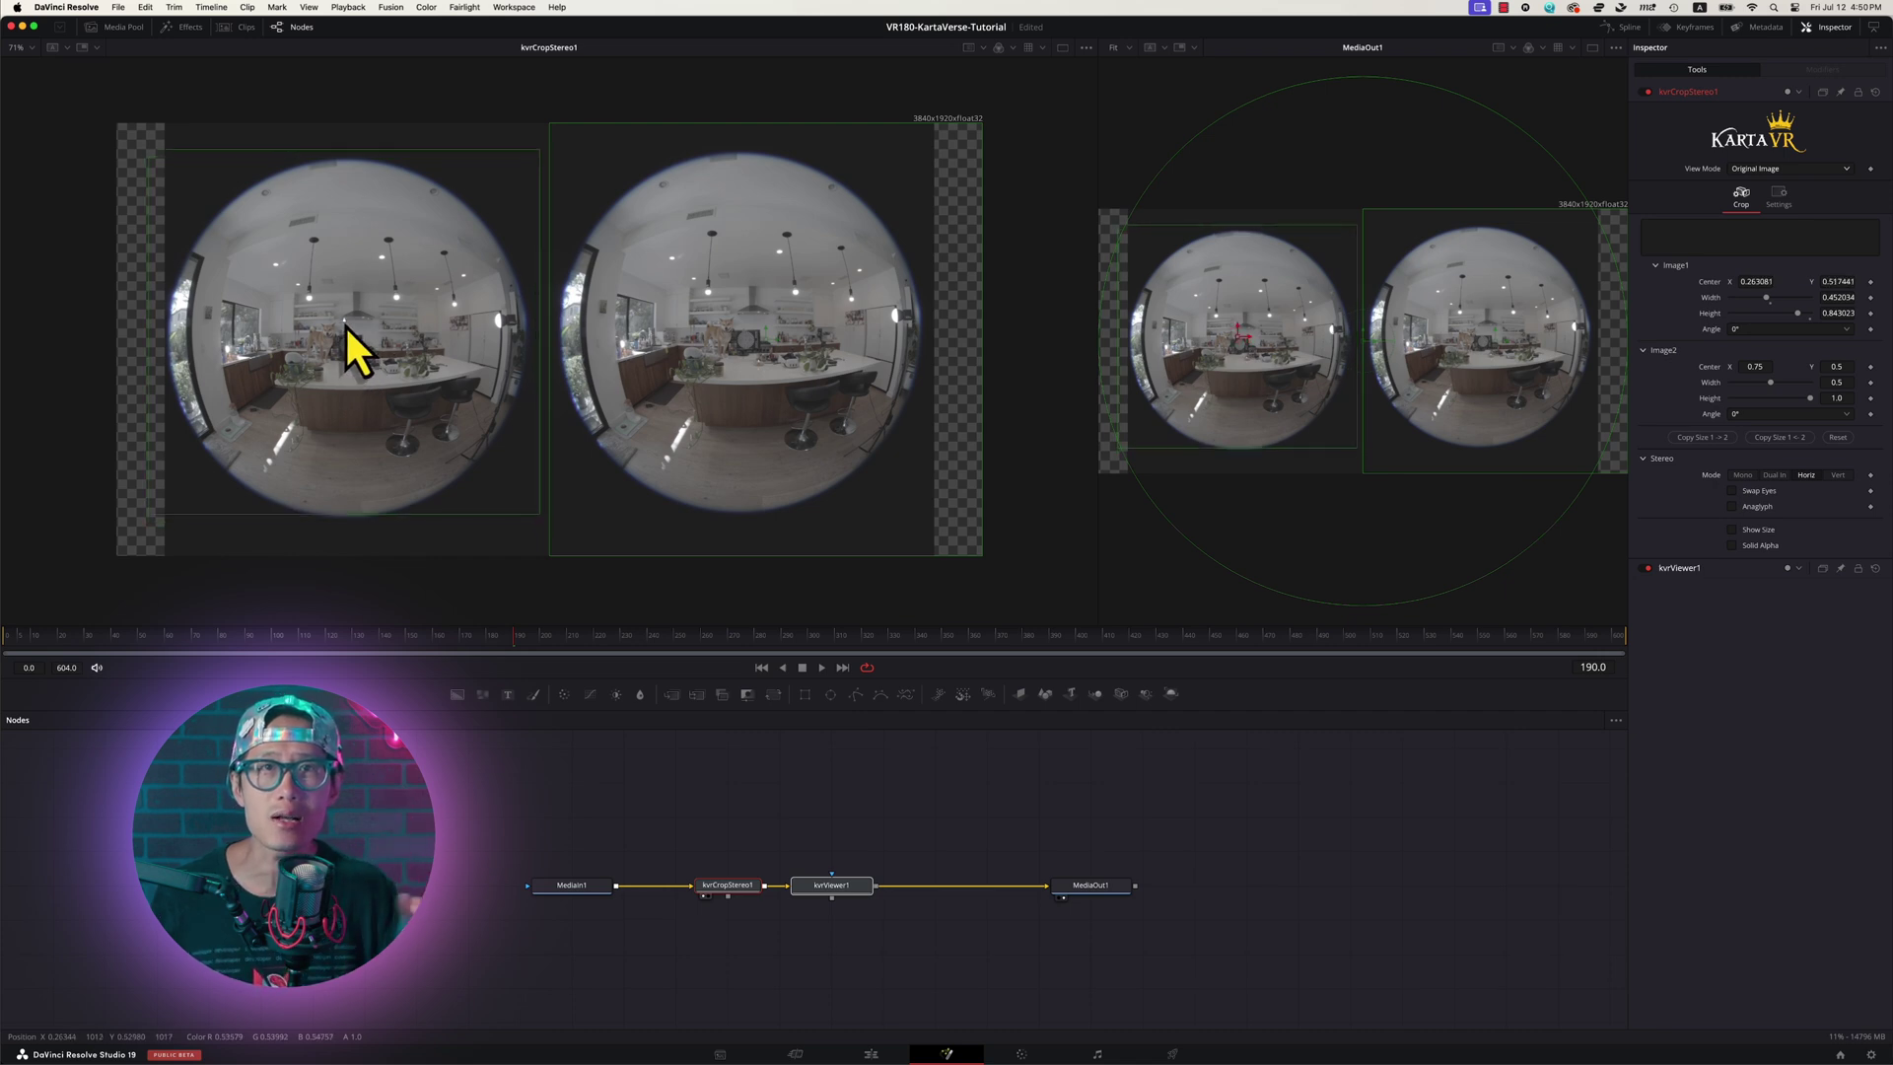
drag(532, 374, 505, 375)
drag(365, 156, 372, 177)
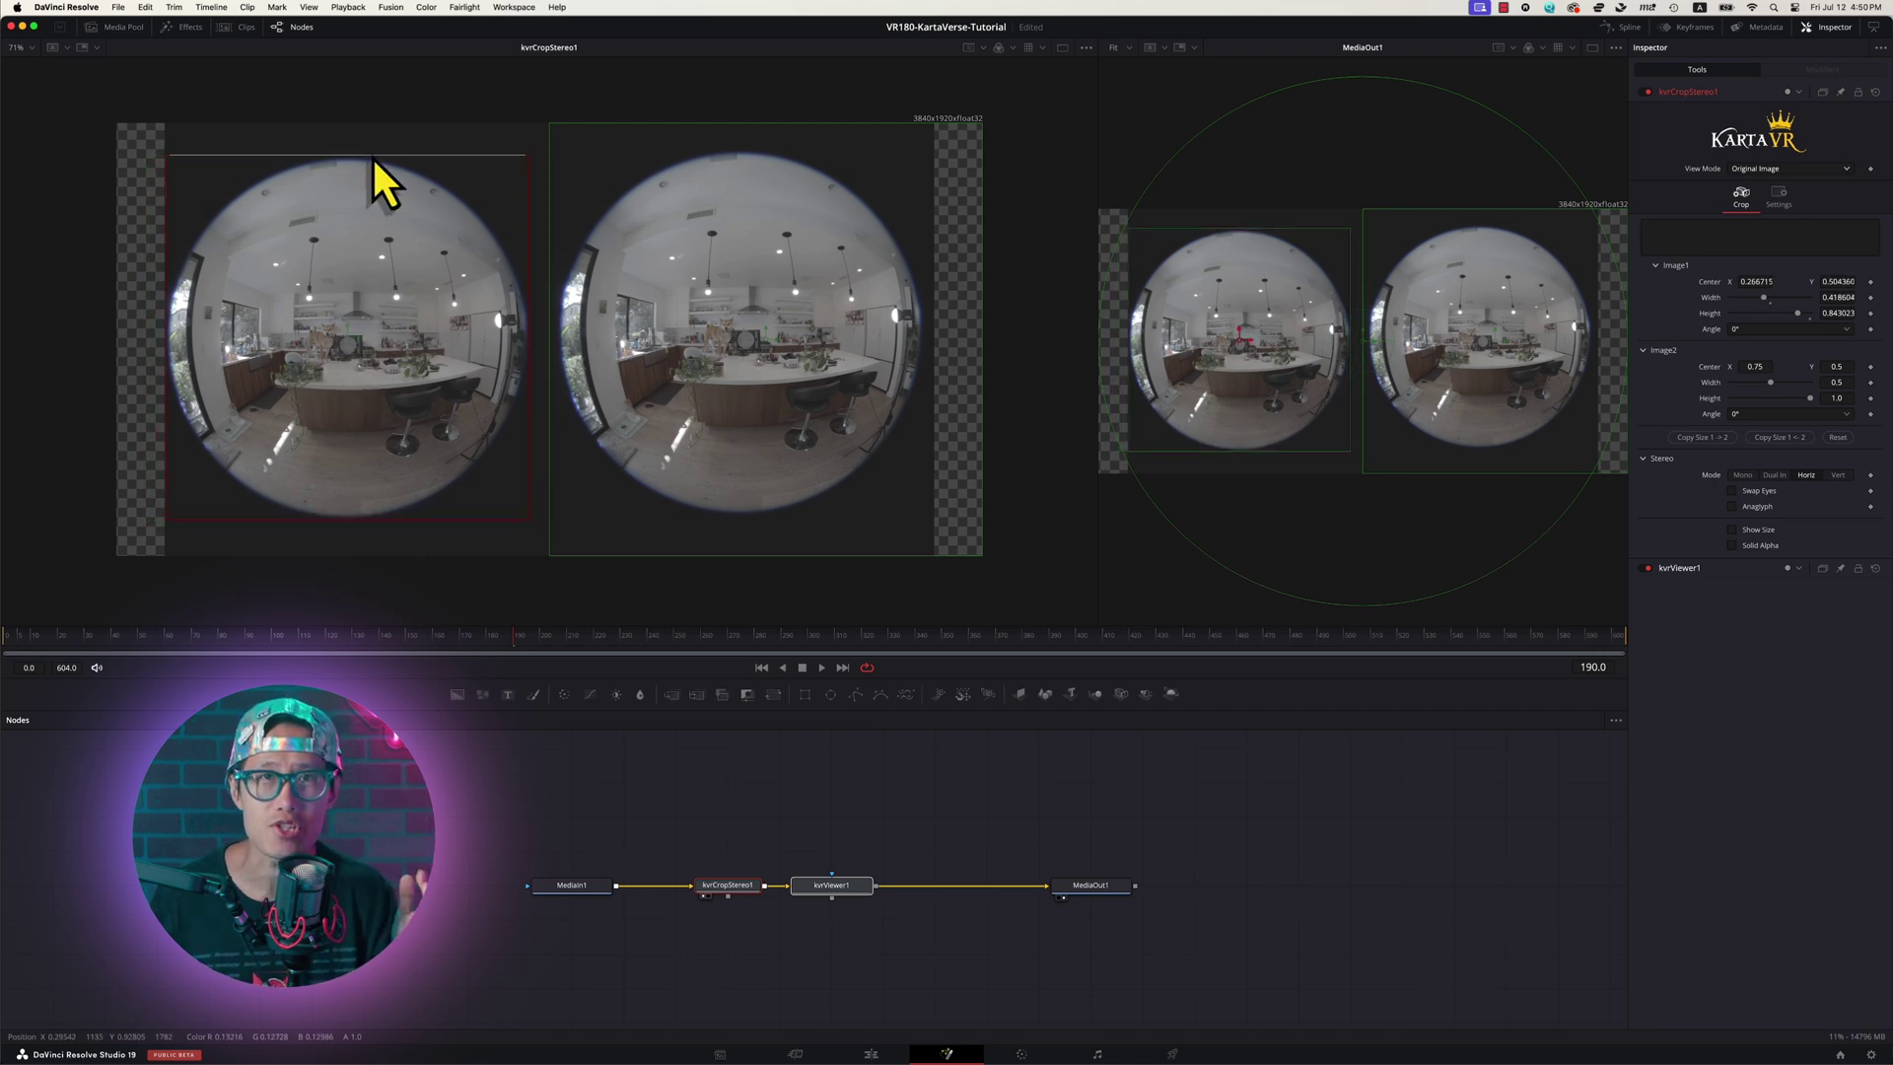
Copy Size 1 -> 2 and move the Image2 crop onto the right fisheye circle
click(1714, 439)
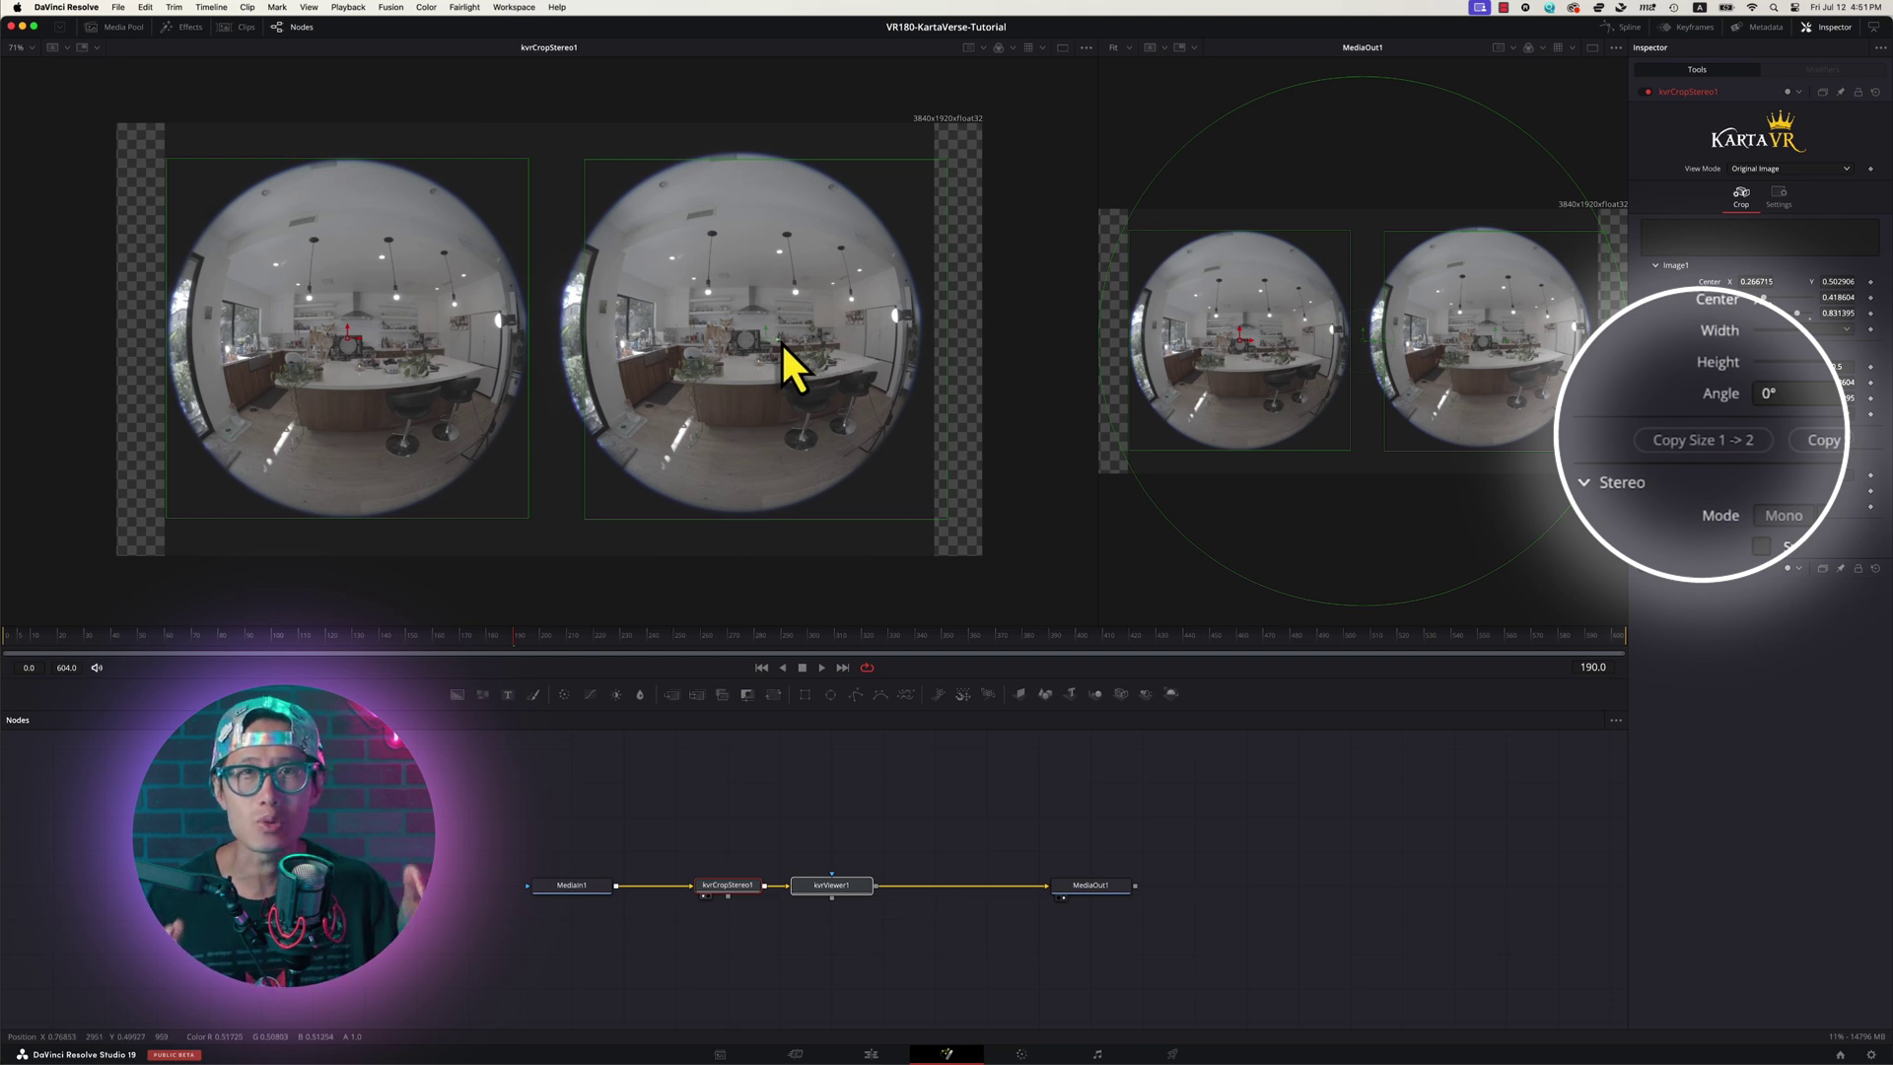
drag(781, 341, 753, 347)
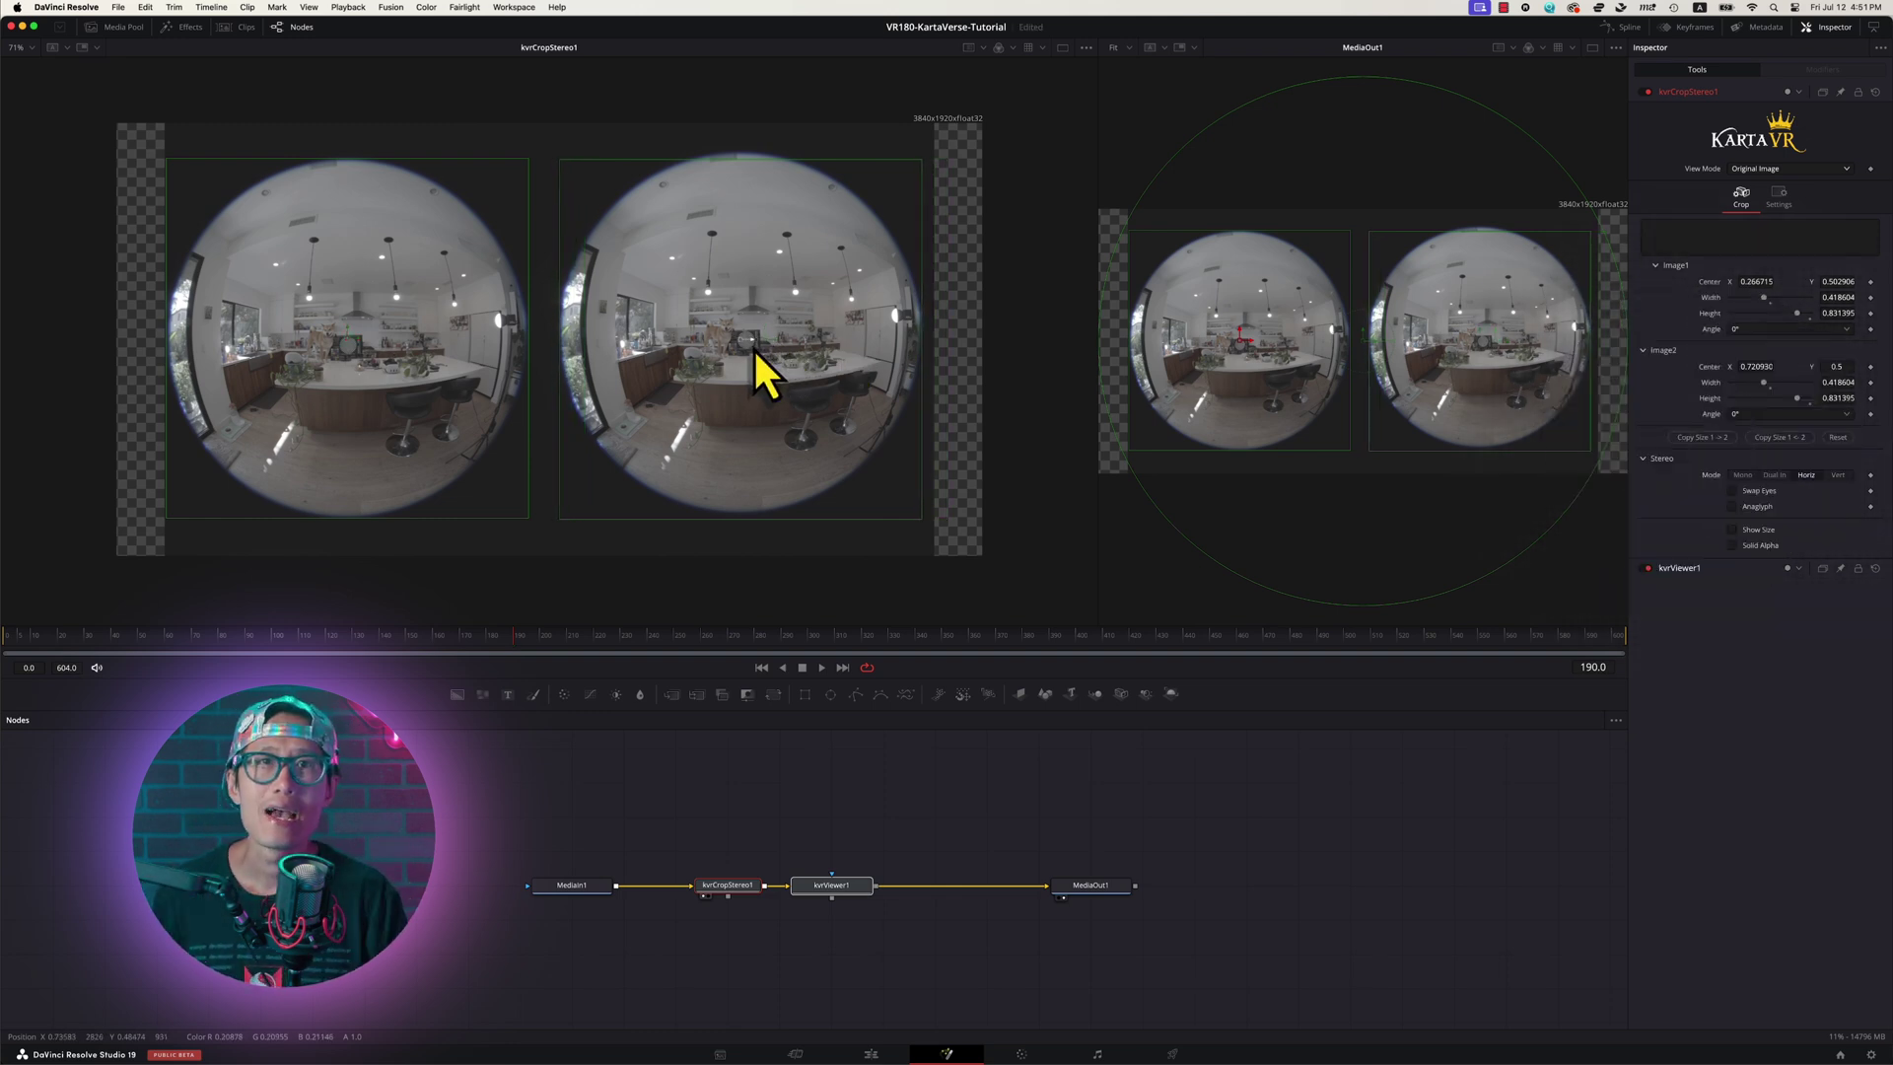
drag(741, 329, 742, 323)
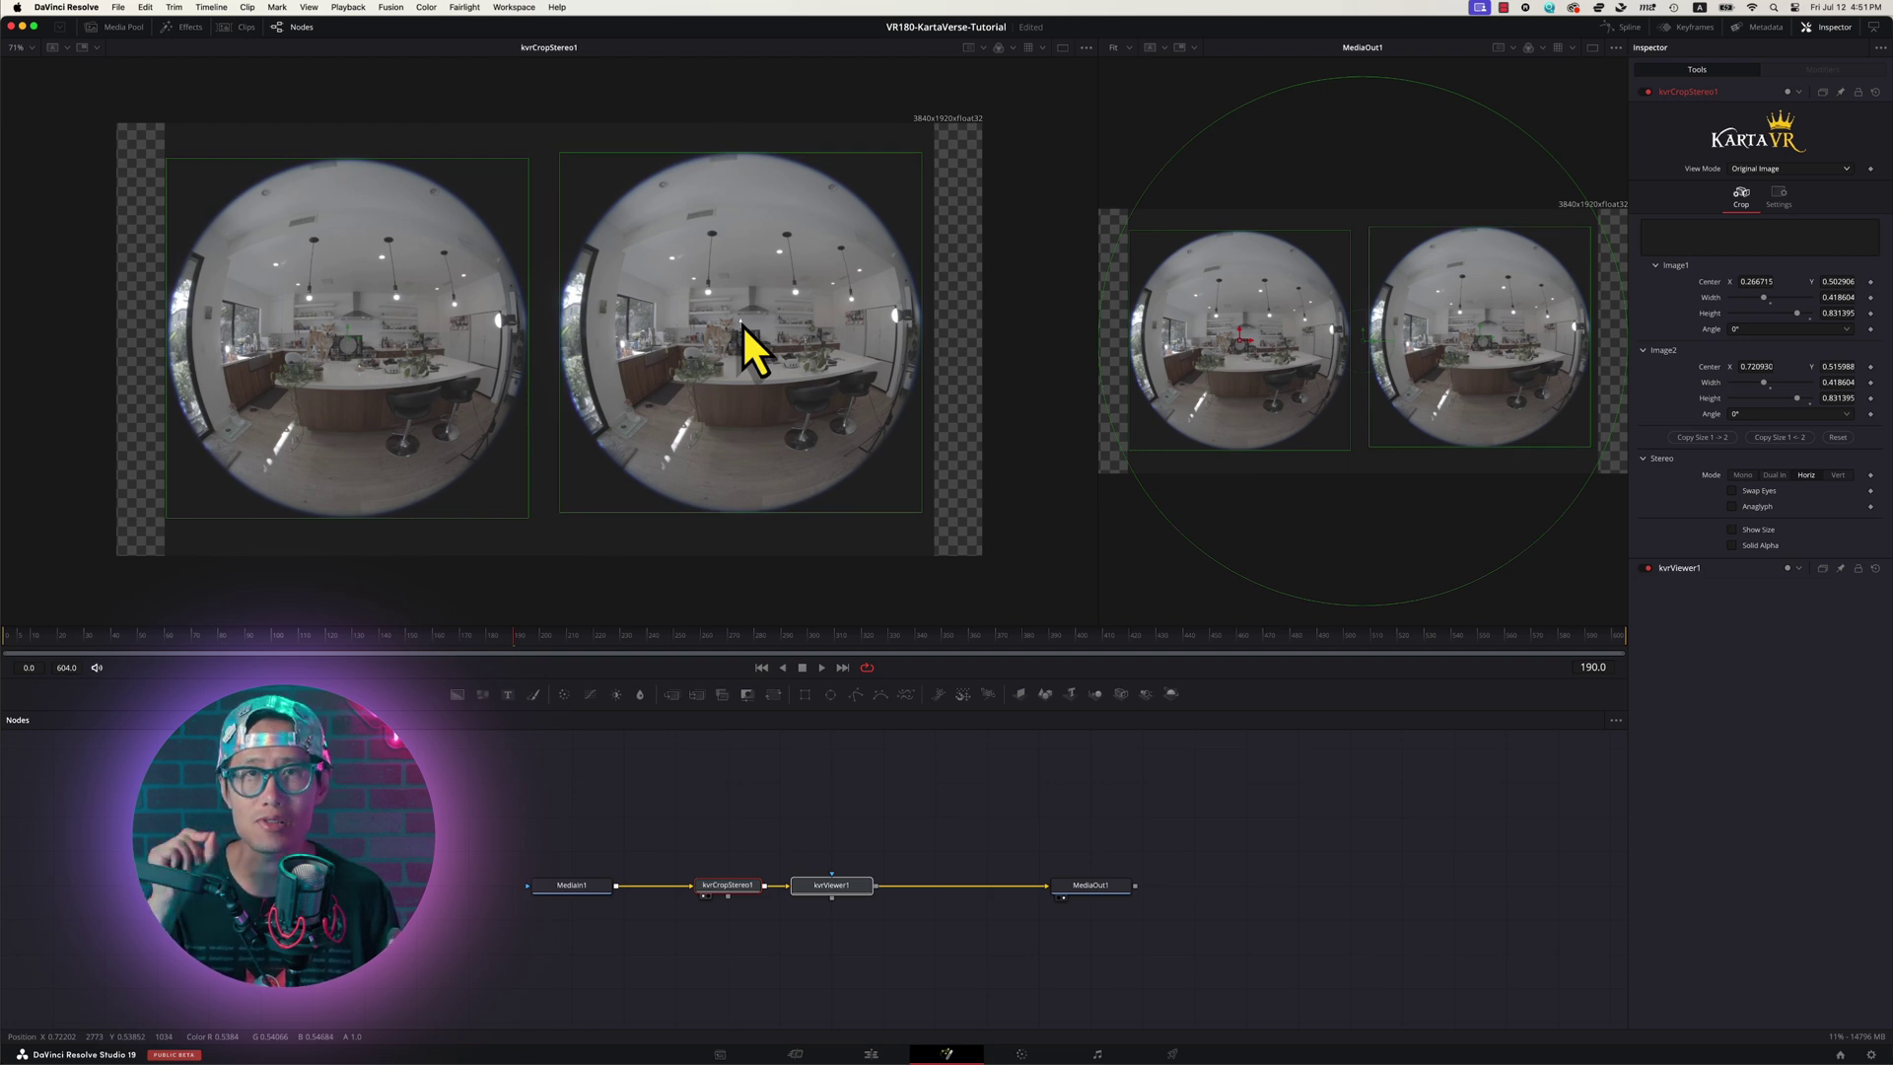
Set kvrCropStereo1 to Final Result in Horiz stereo mode with Swap Eyes ticked
click(1769, 169)
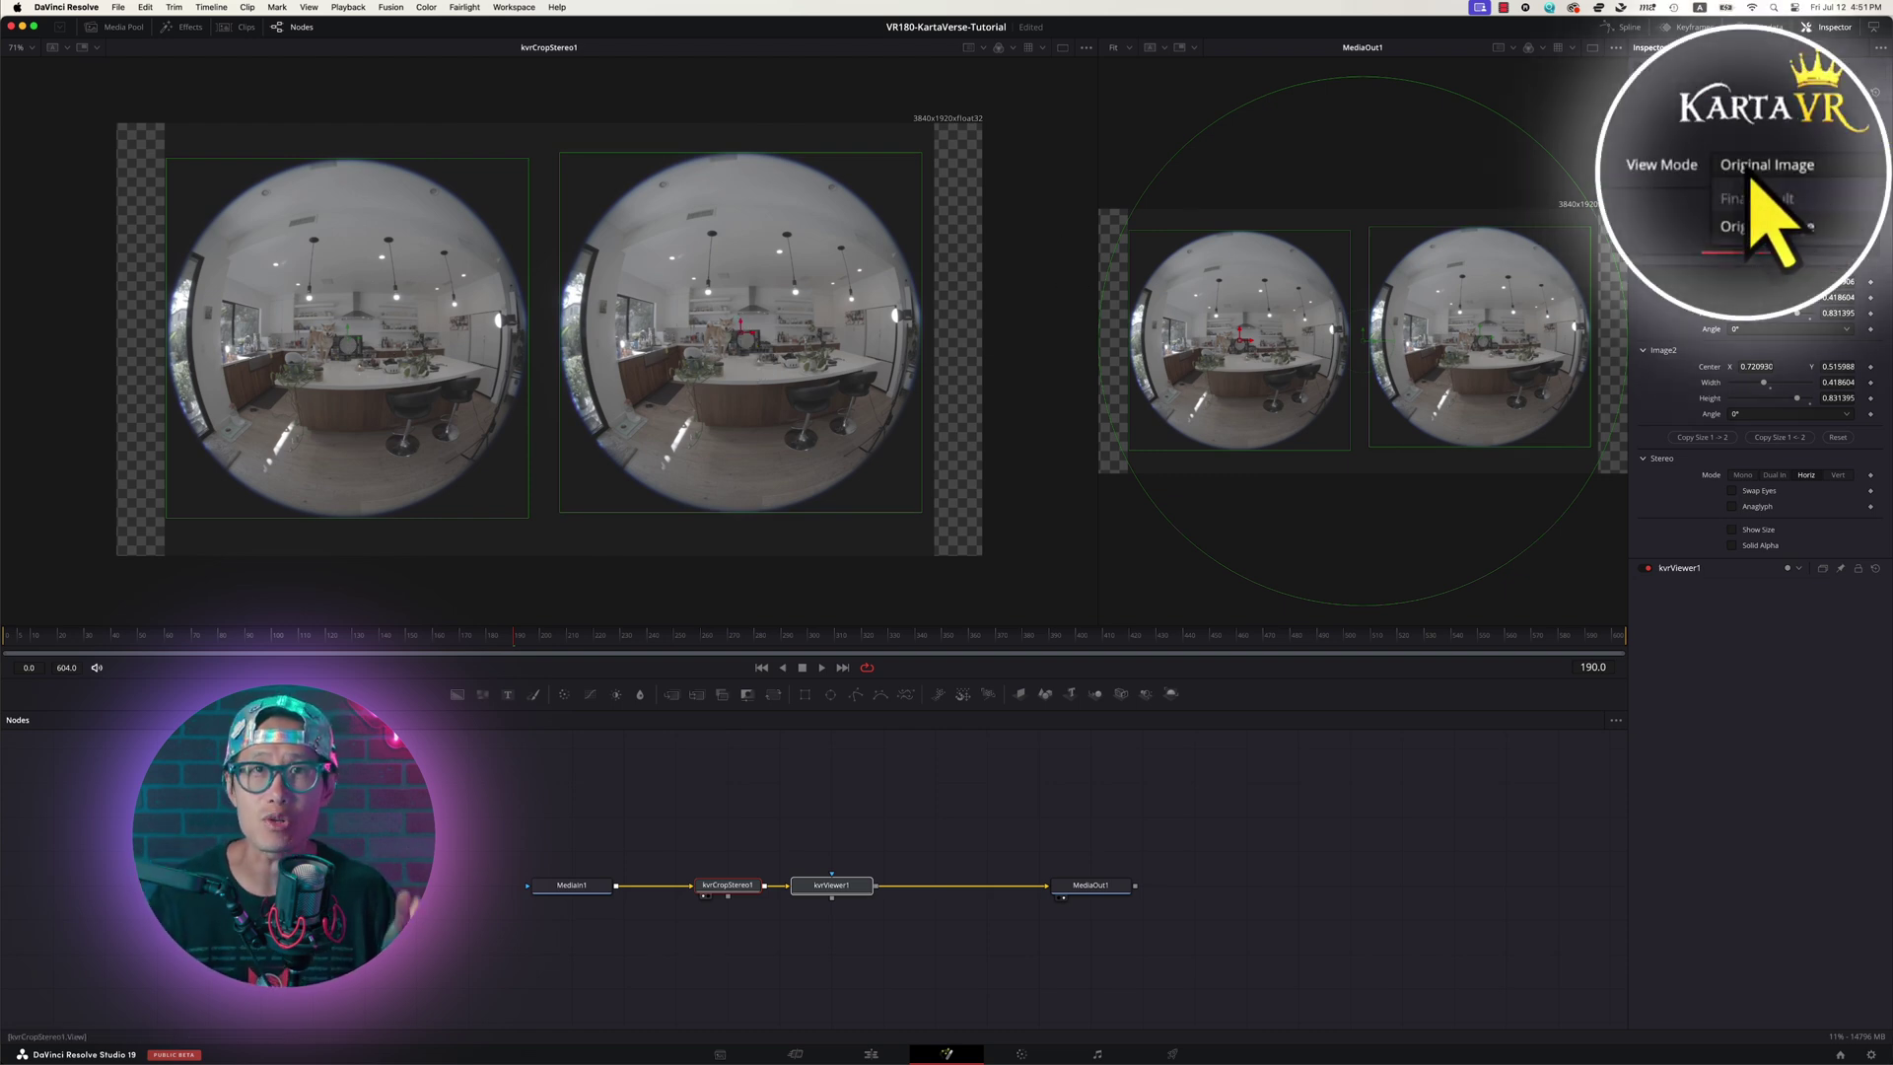
click(1756, 186)
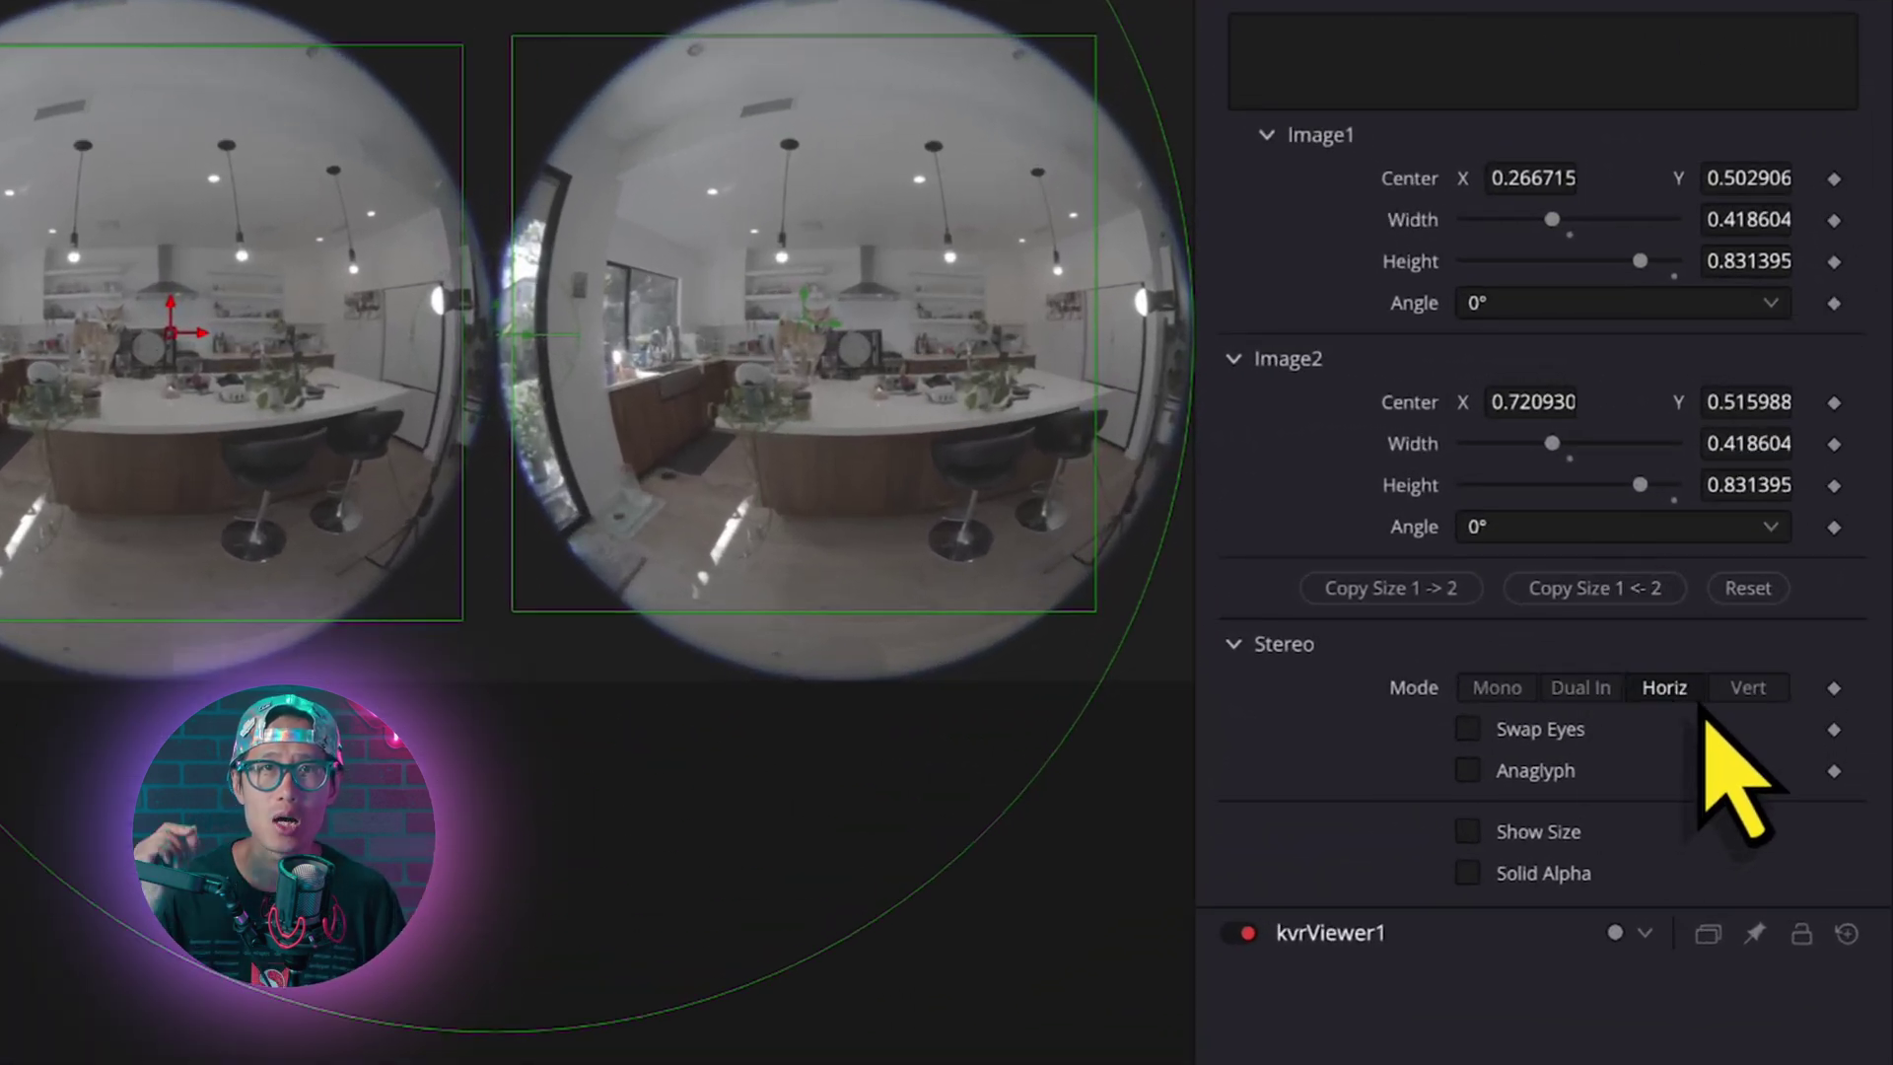
click(1666, 688)
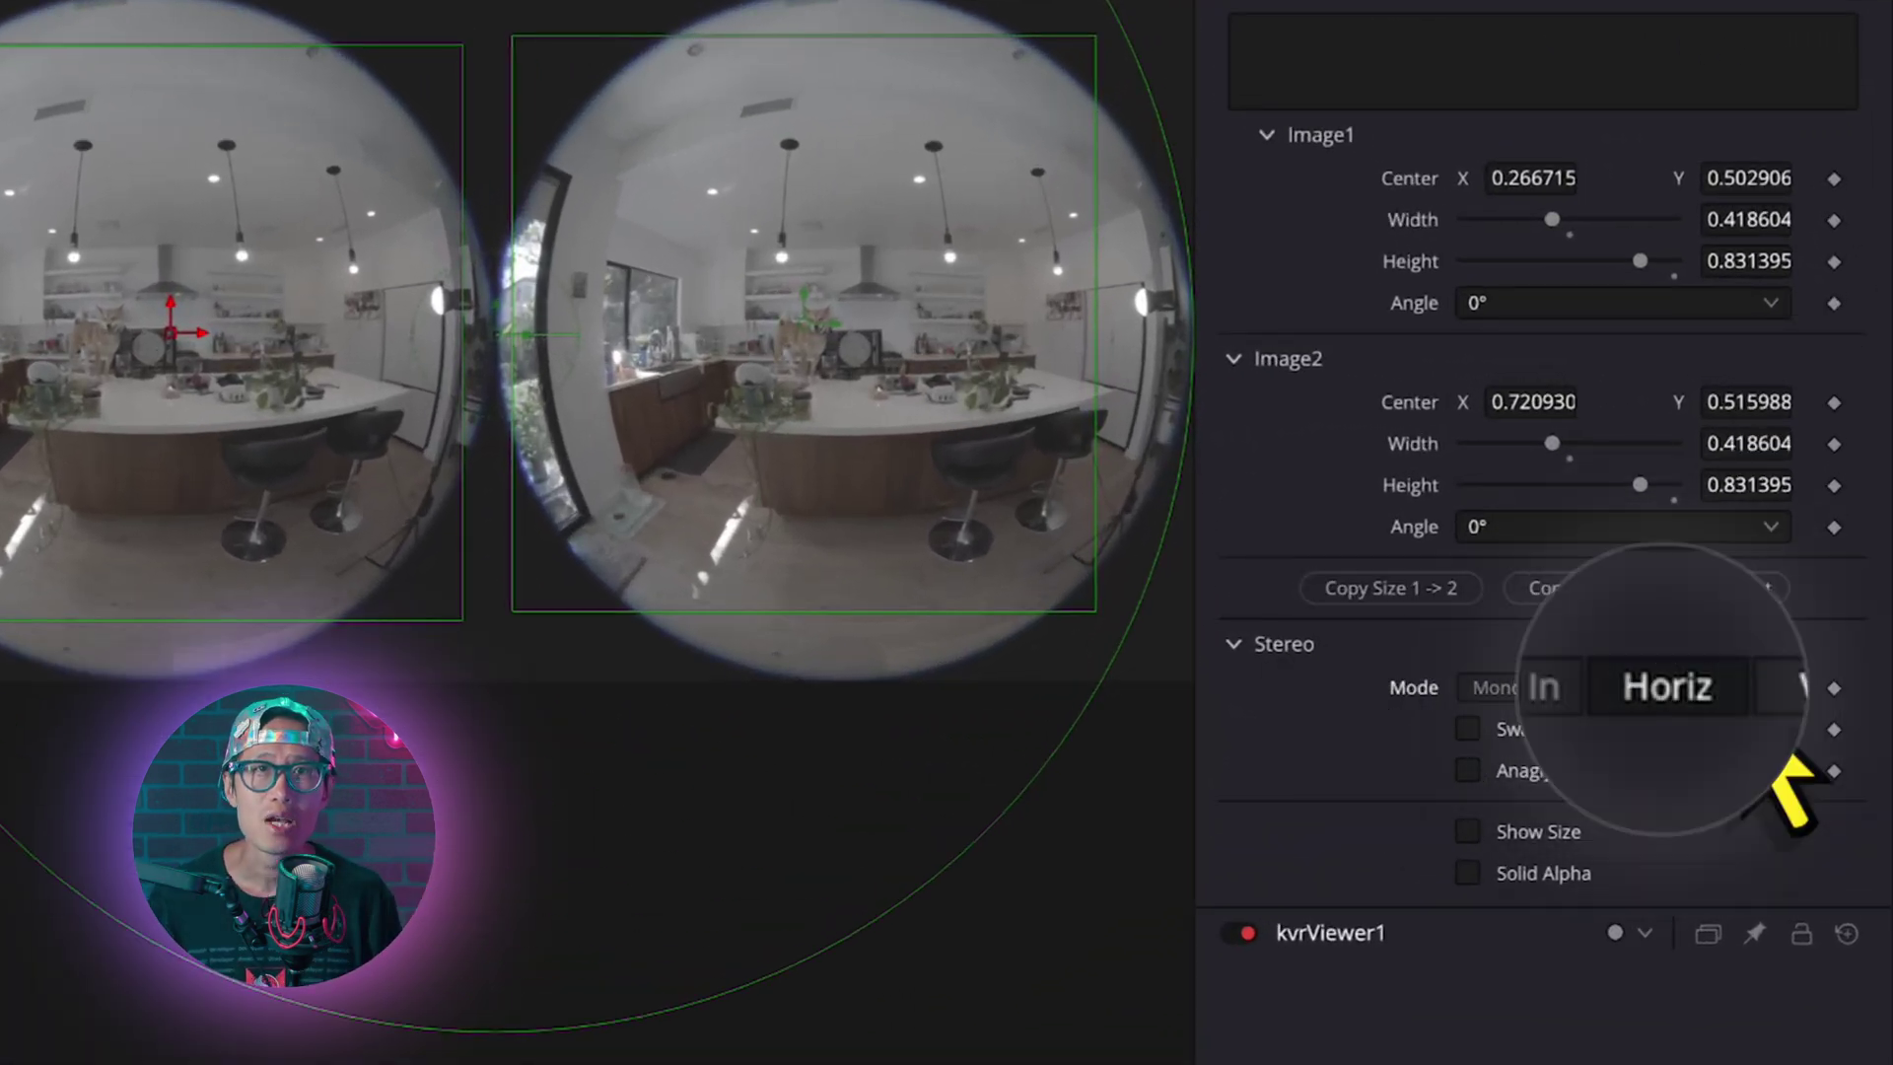
click(1750, 687)
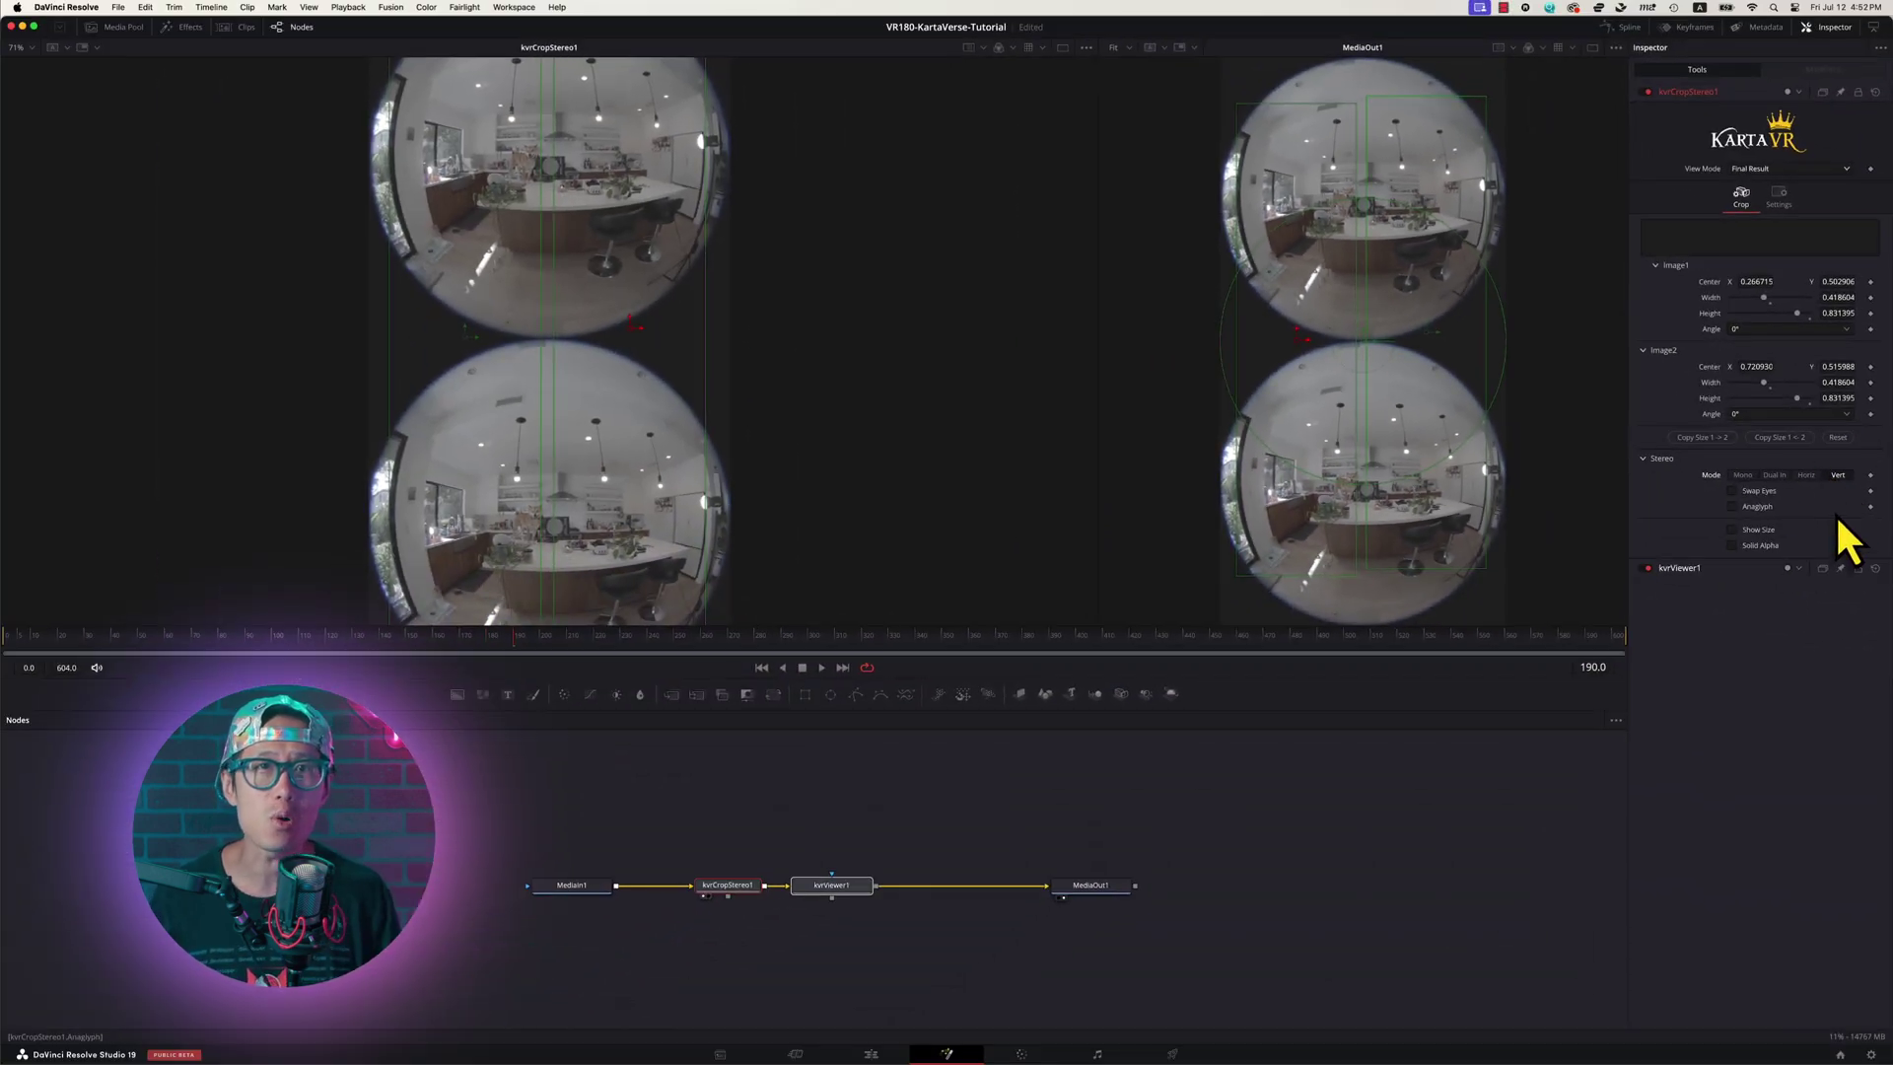
click(1807, 478)
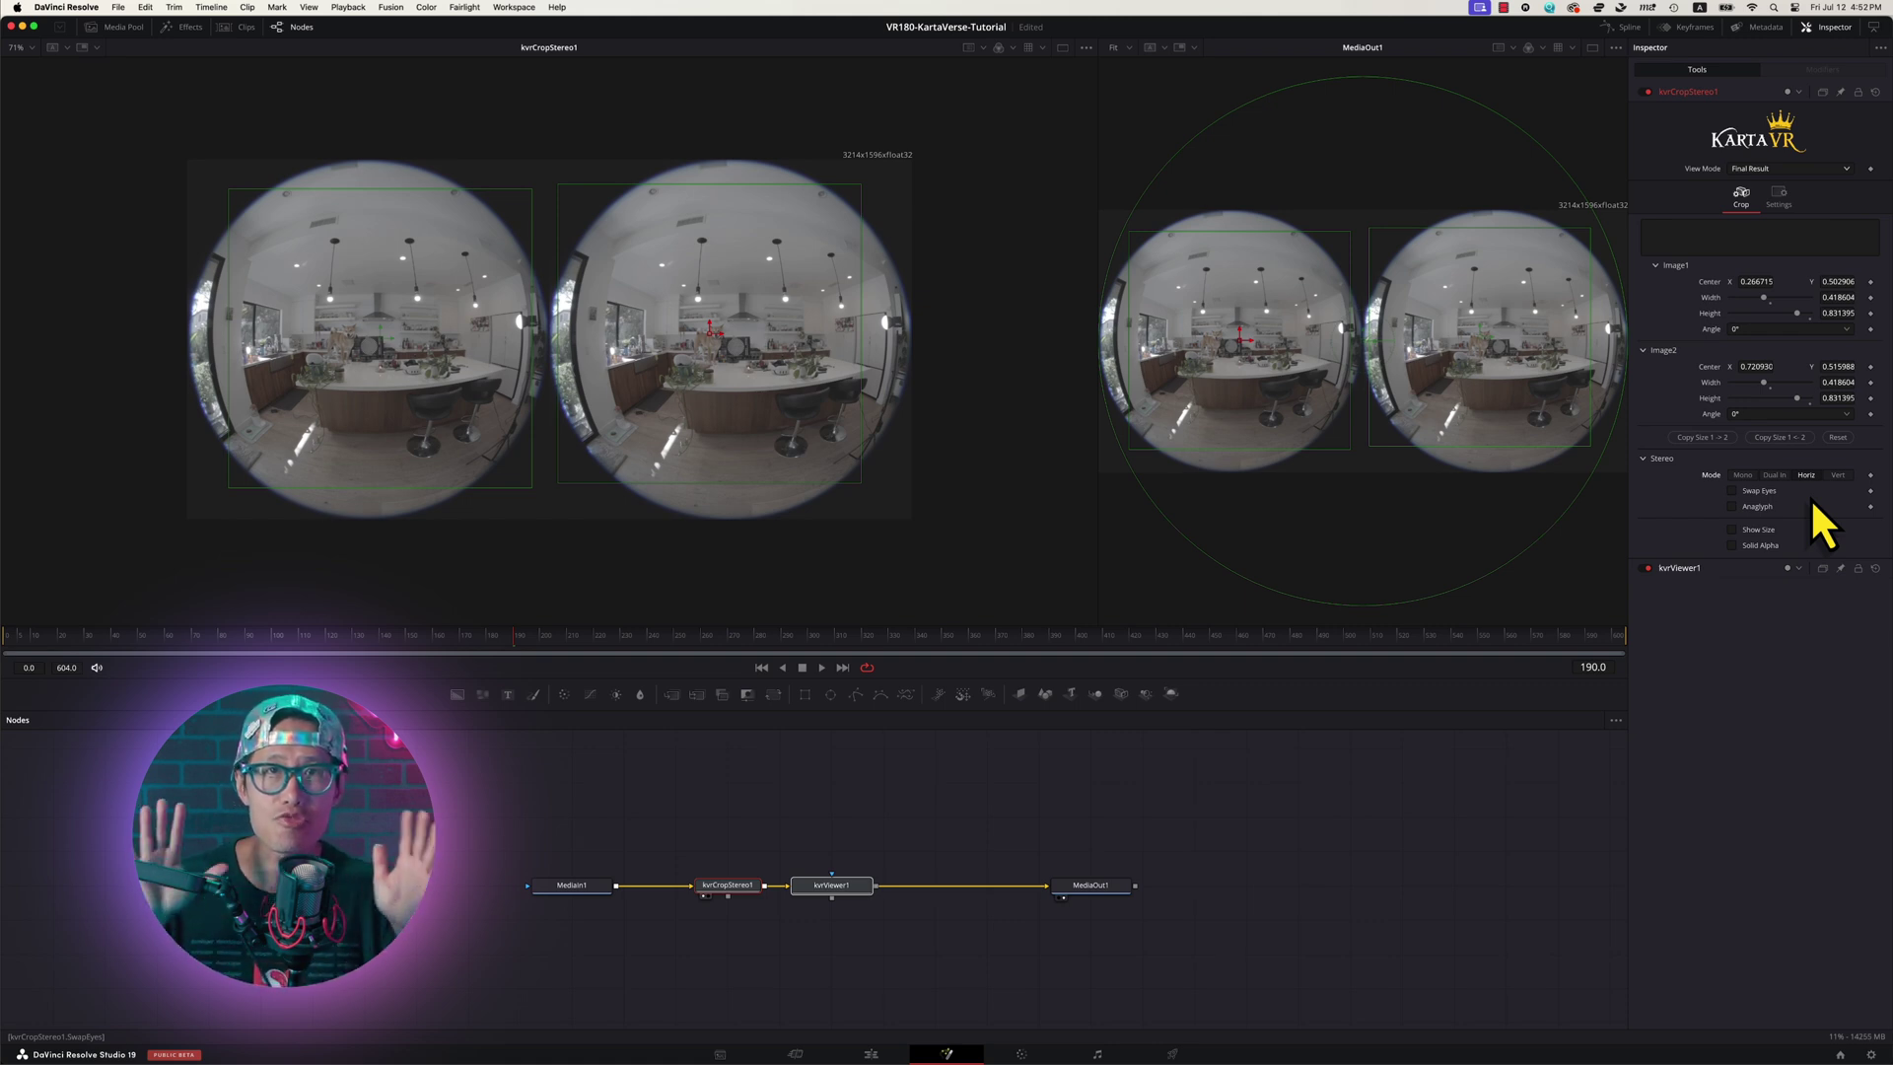
click(1732, 491)
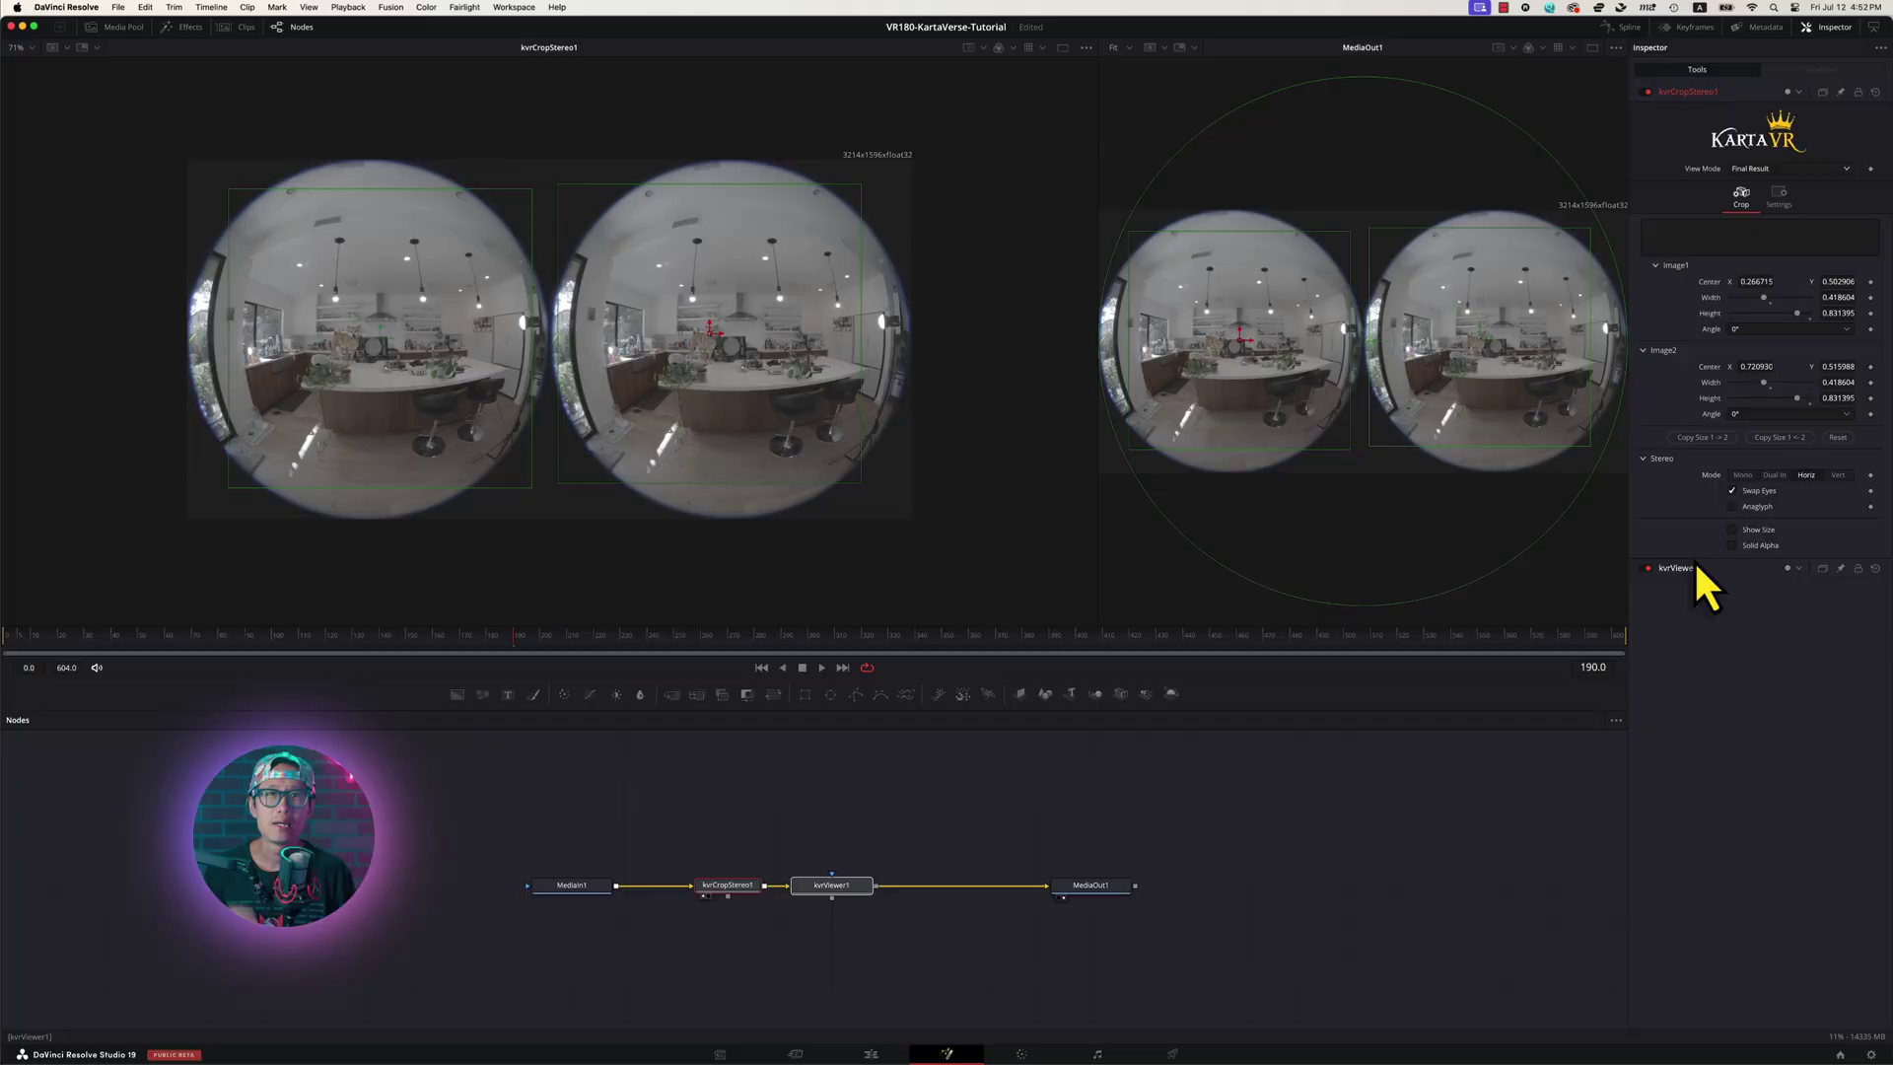
Select kvrViewer1 and show its output in a widened second viewer
click(845, 895)
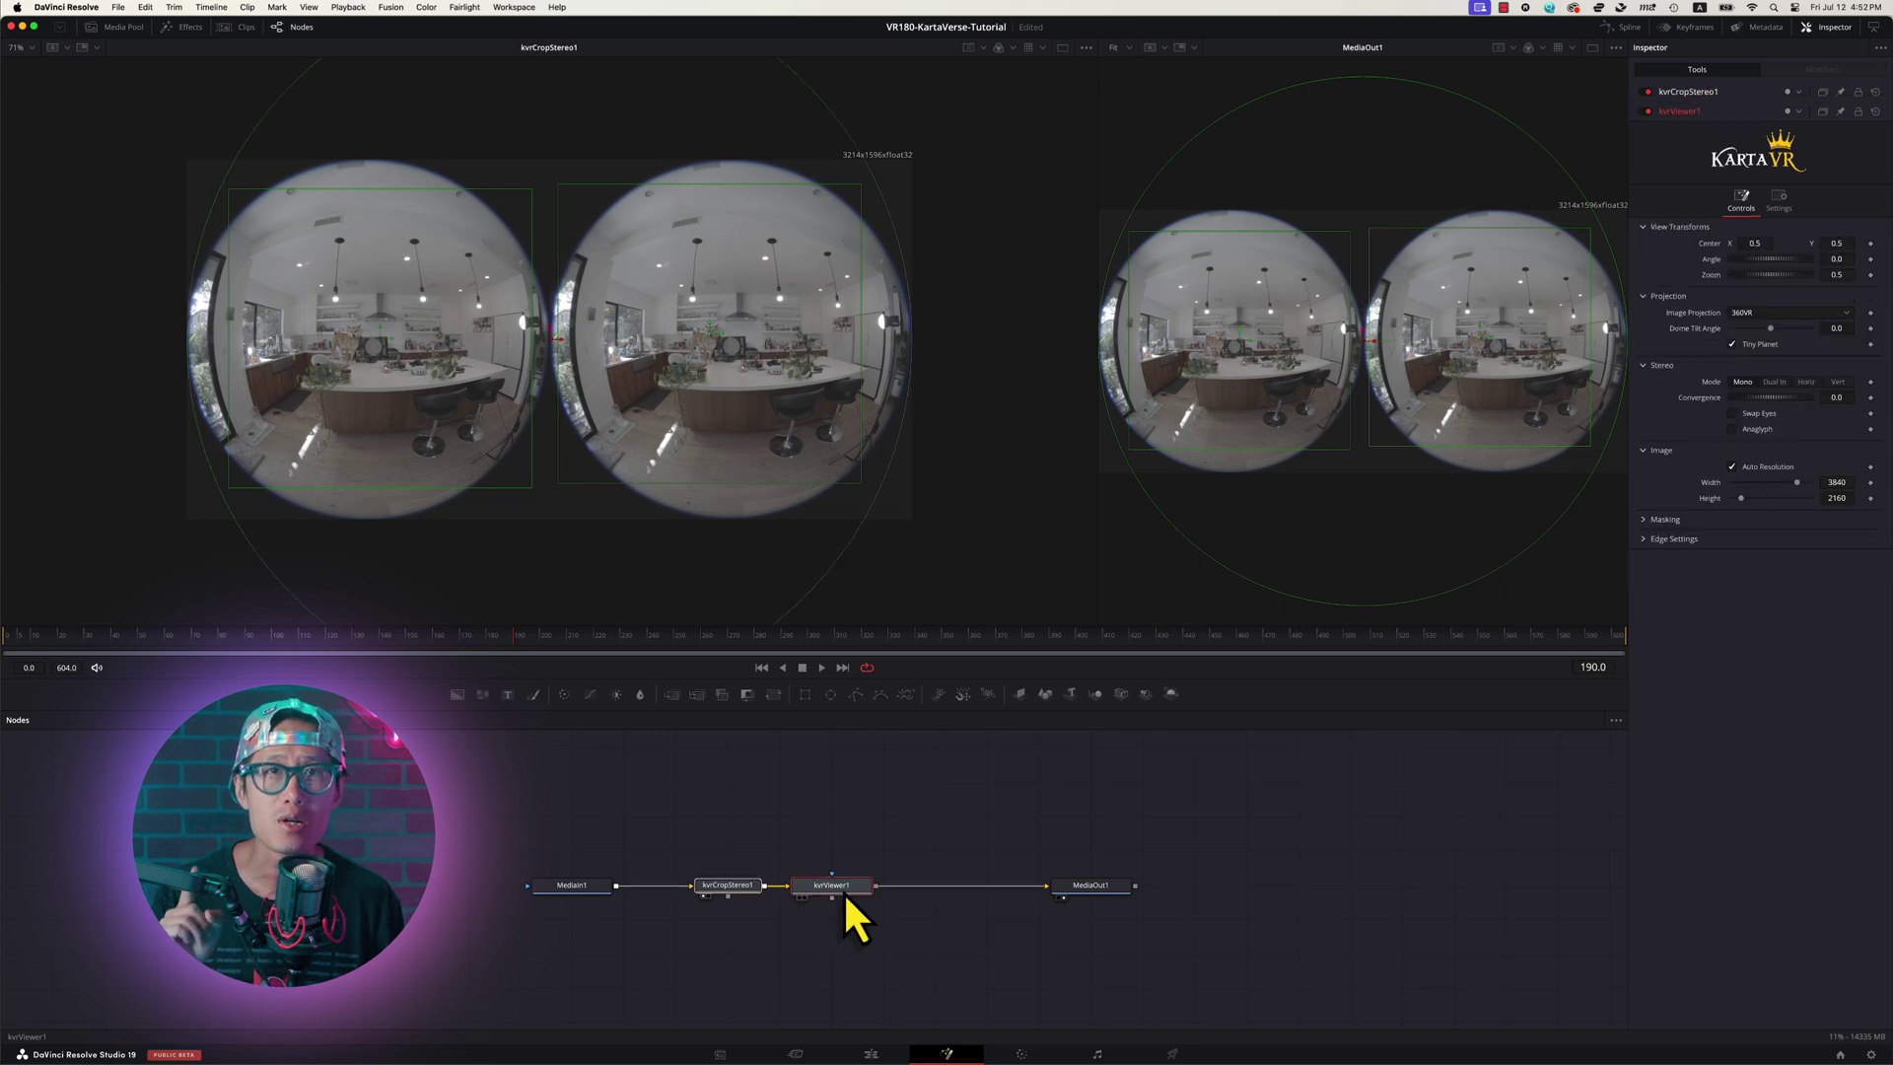
key(2)
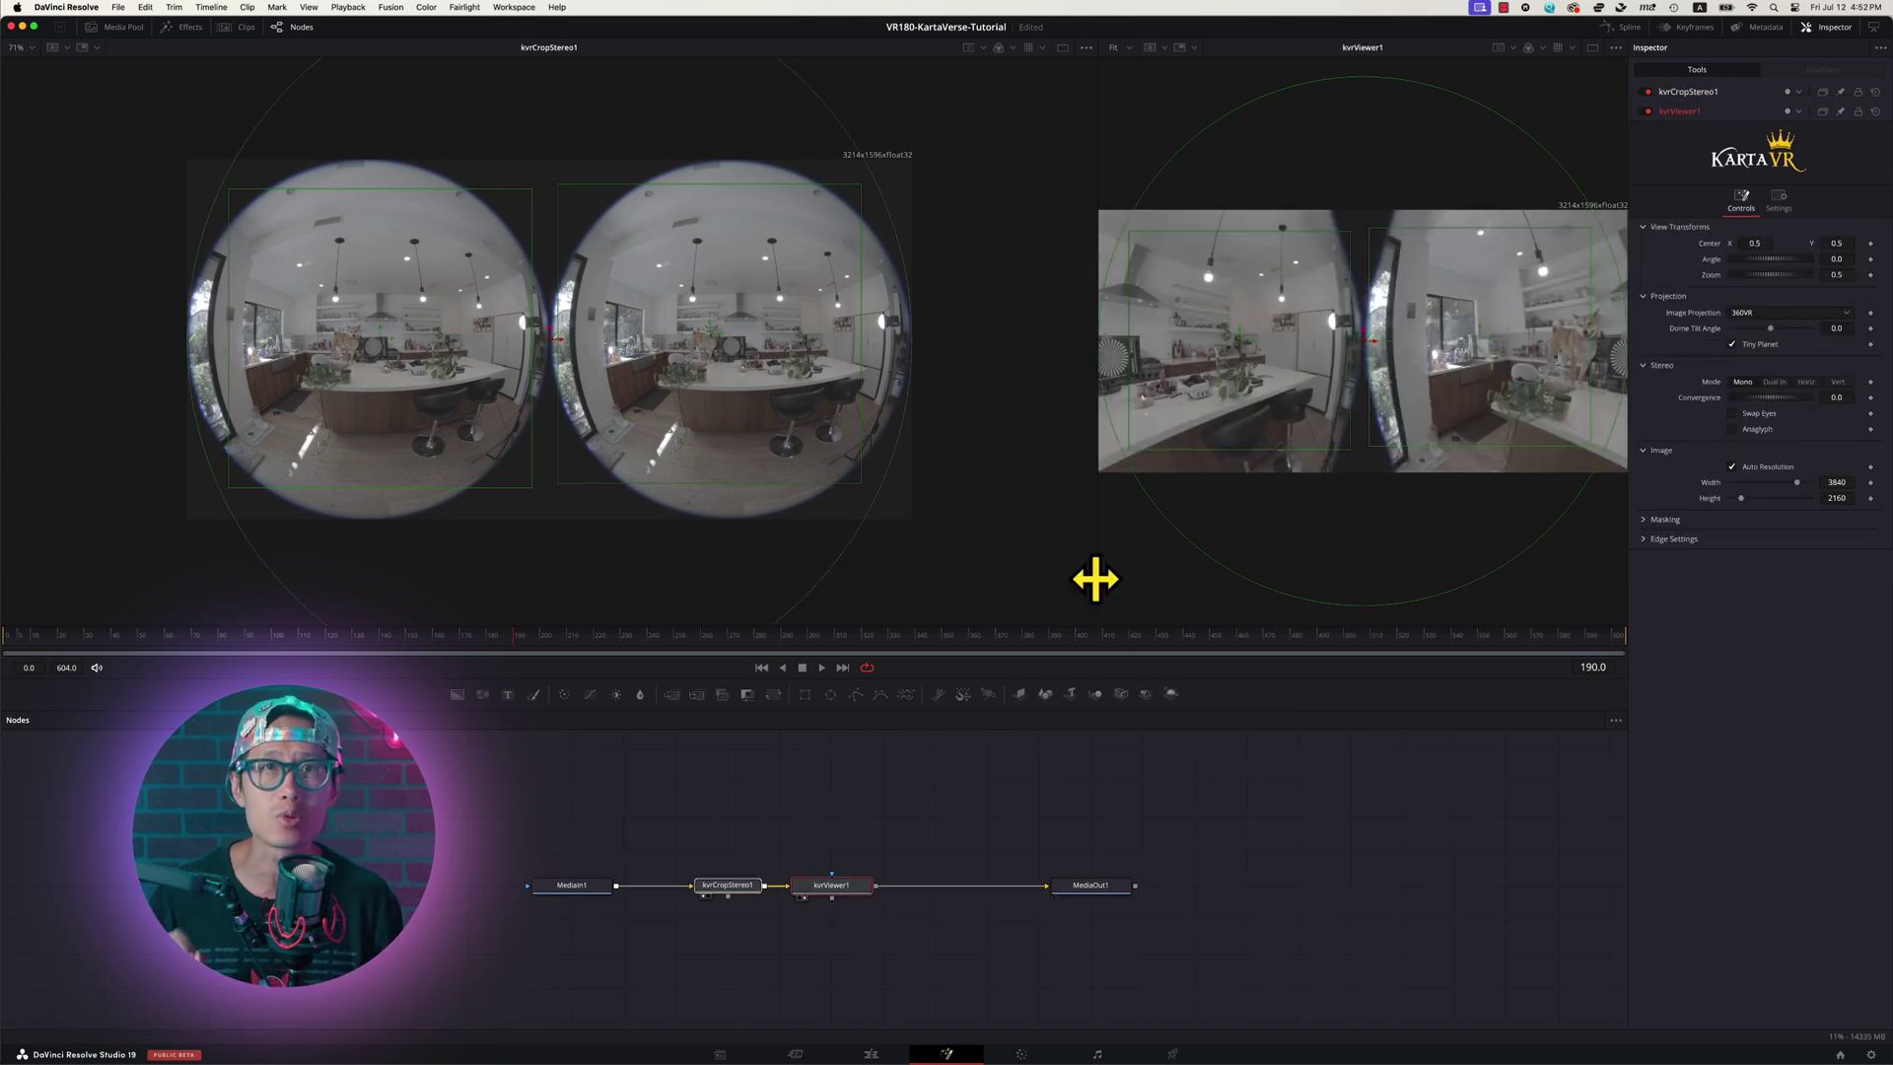
drag(1095, 577, 892, 582)
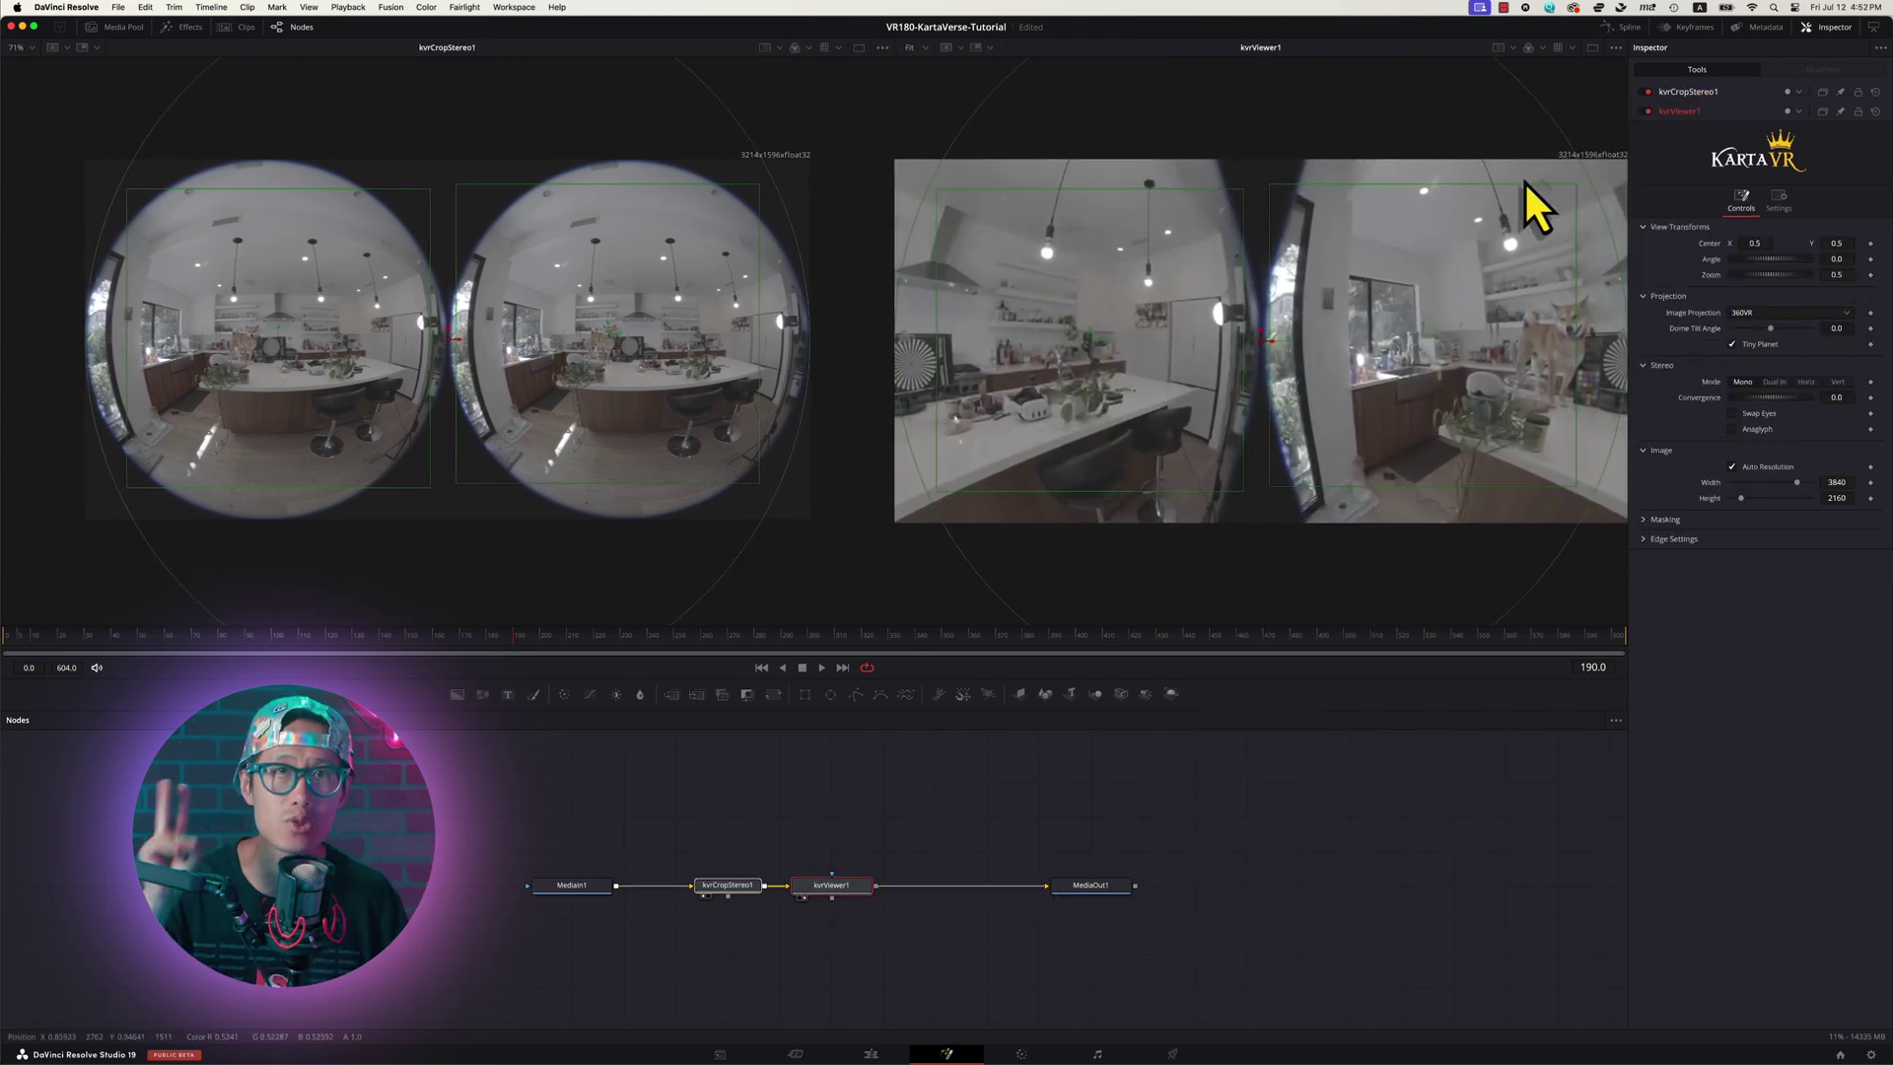
click(1588, 51)
click(1591, 56)
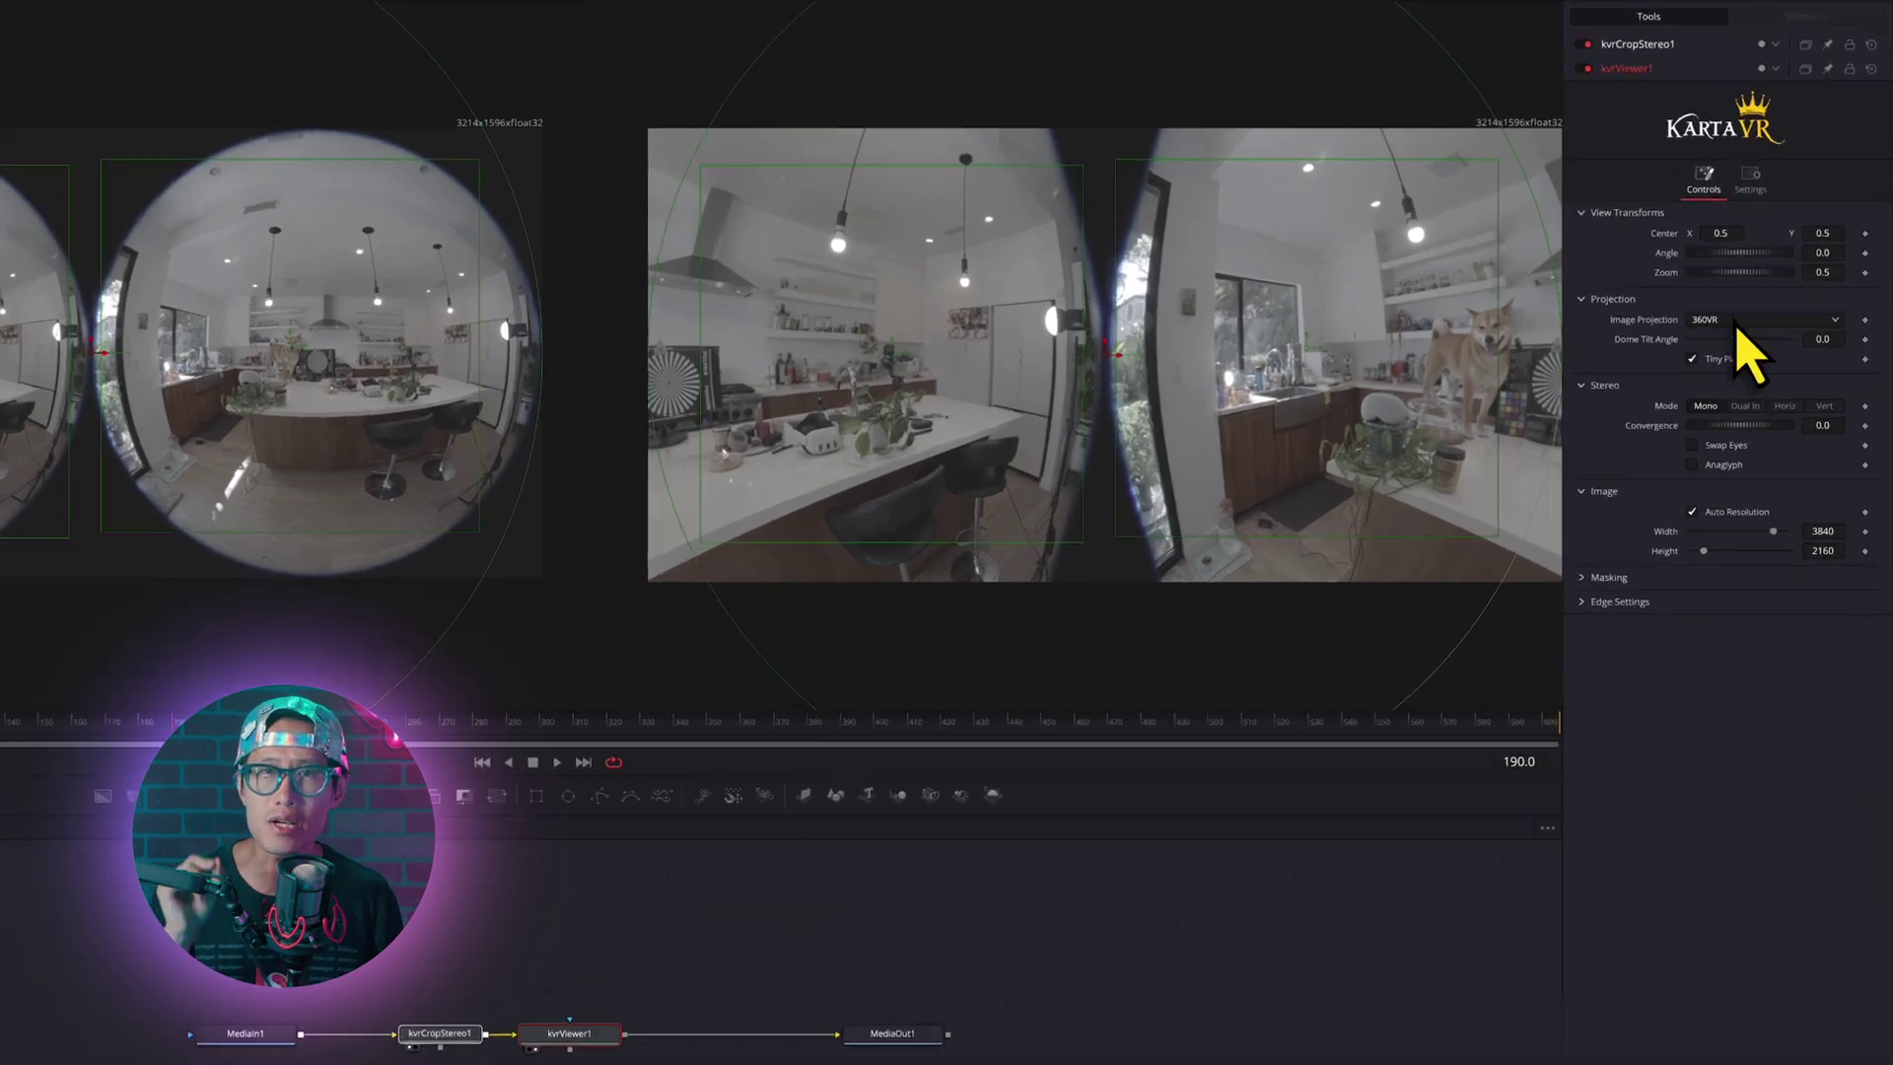
Set kvrViewer1 to Fisheye, Horiz stereo, Solid Alpha, and a manual 1920×1920 resolution
click(1812, 313)
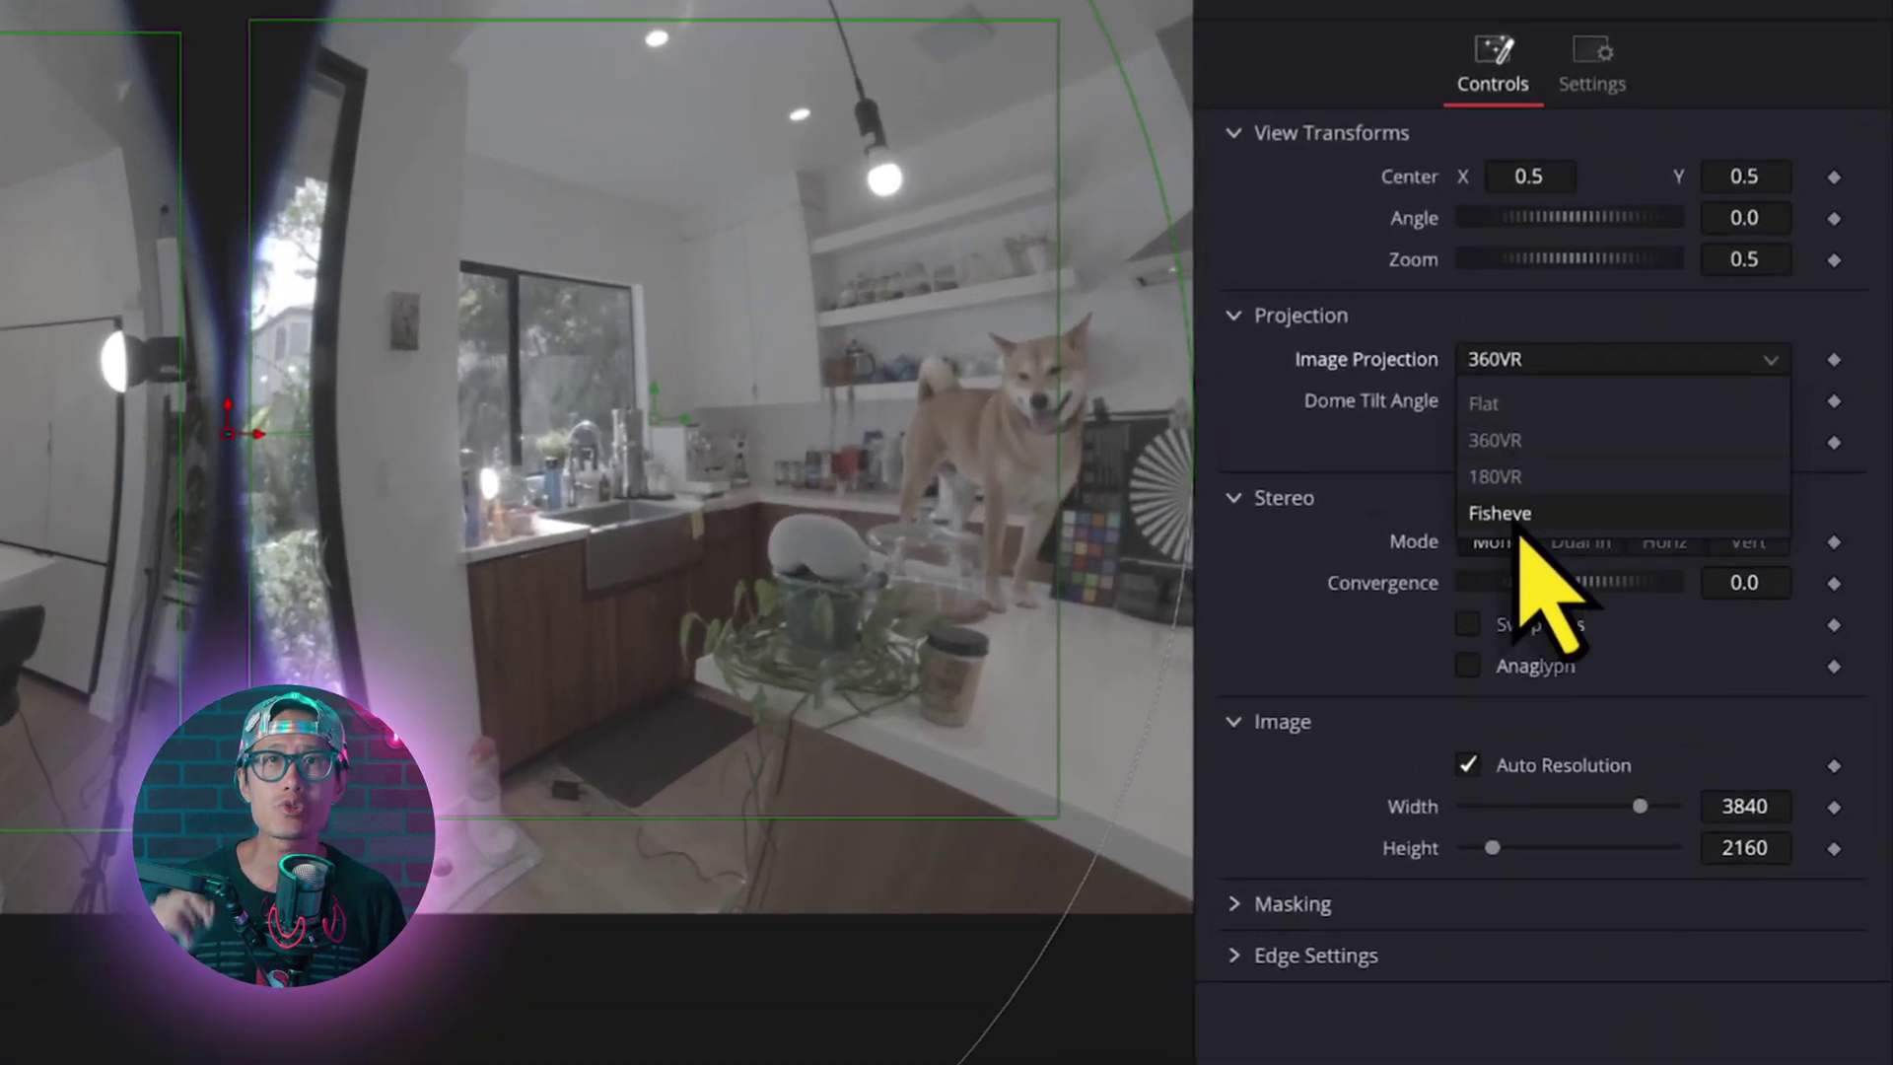
click(1518, 514)
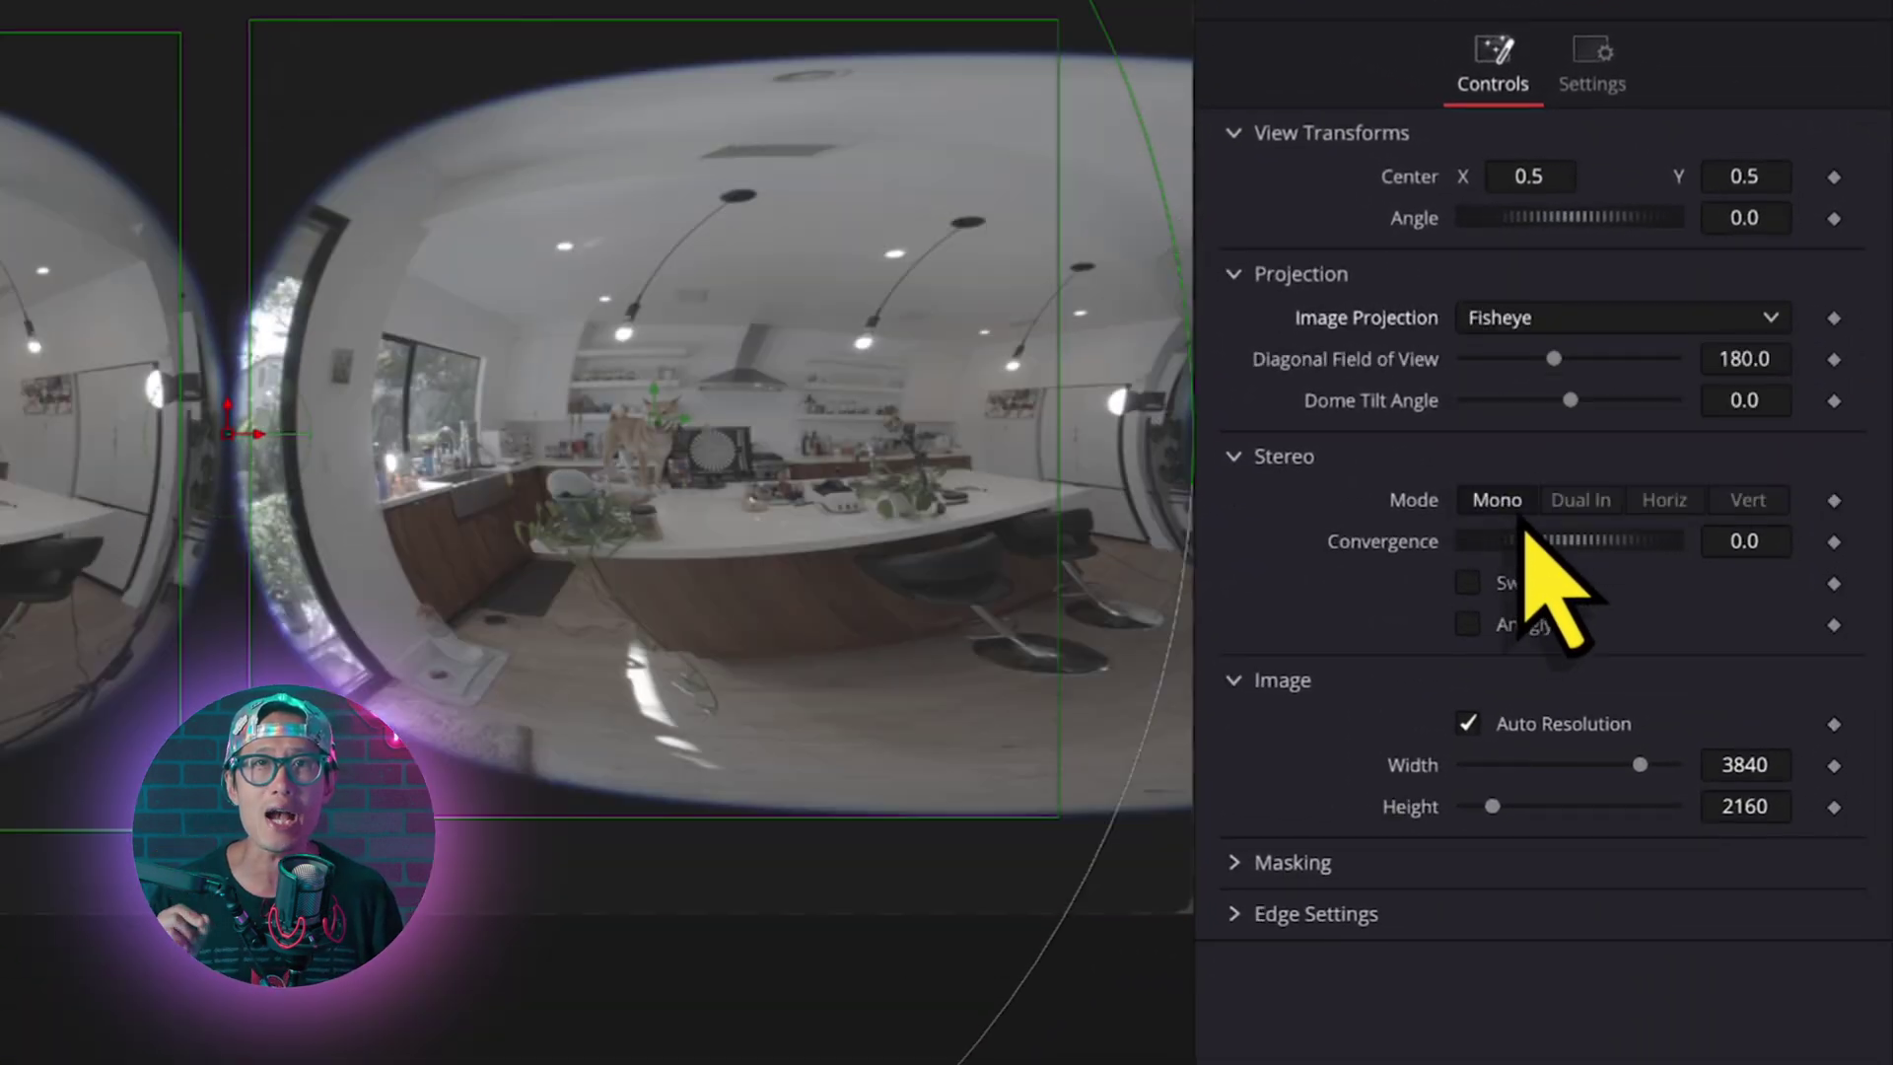
click(1664, 499)
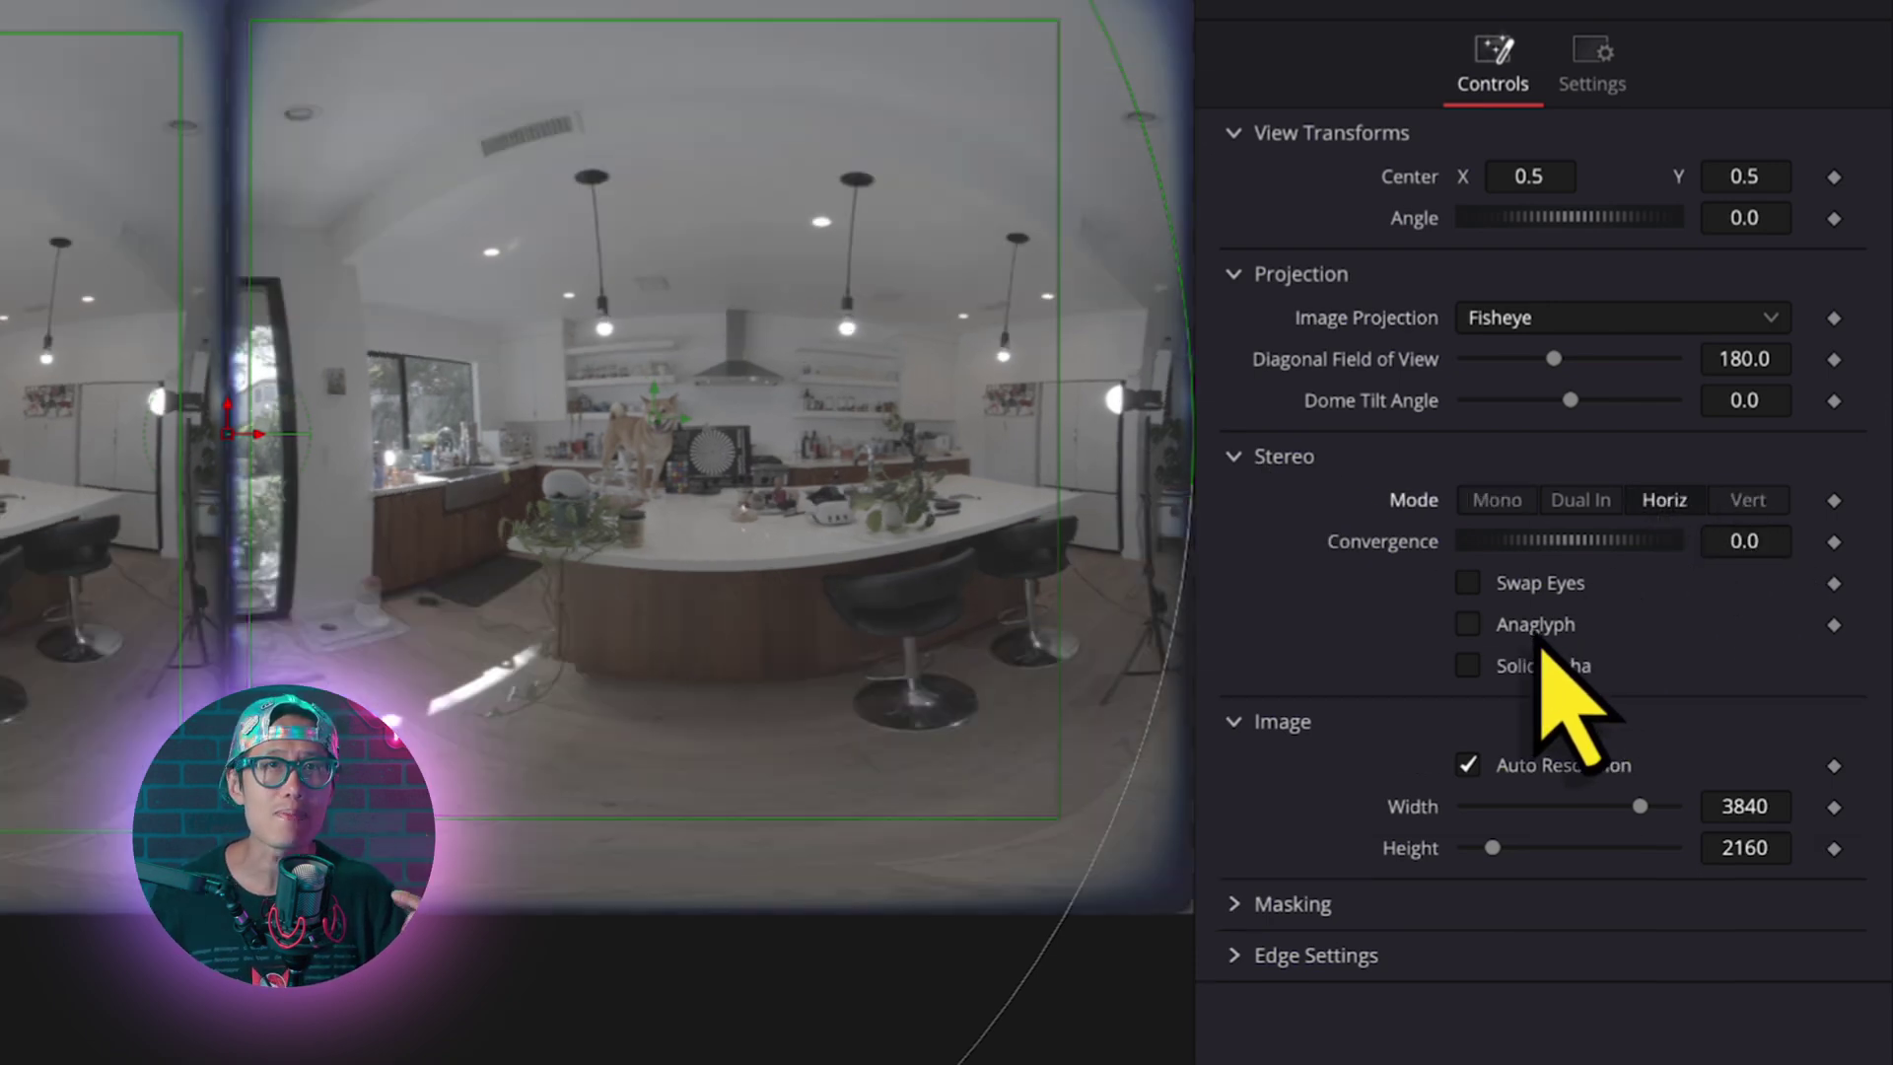
click(1468, 667)
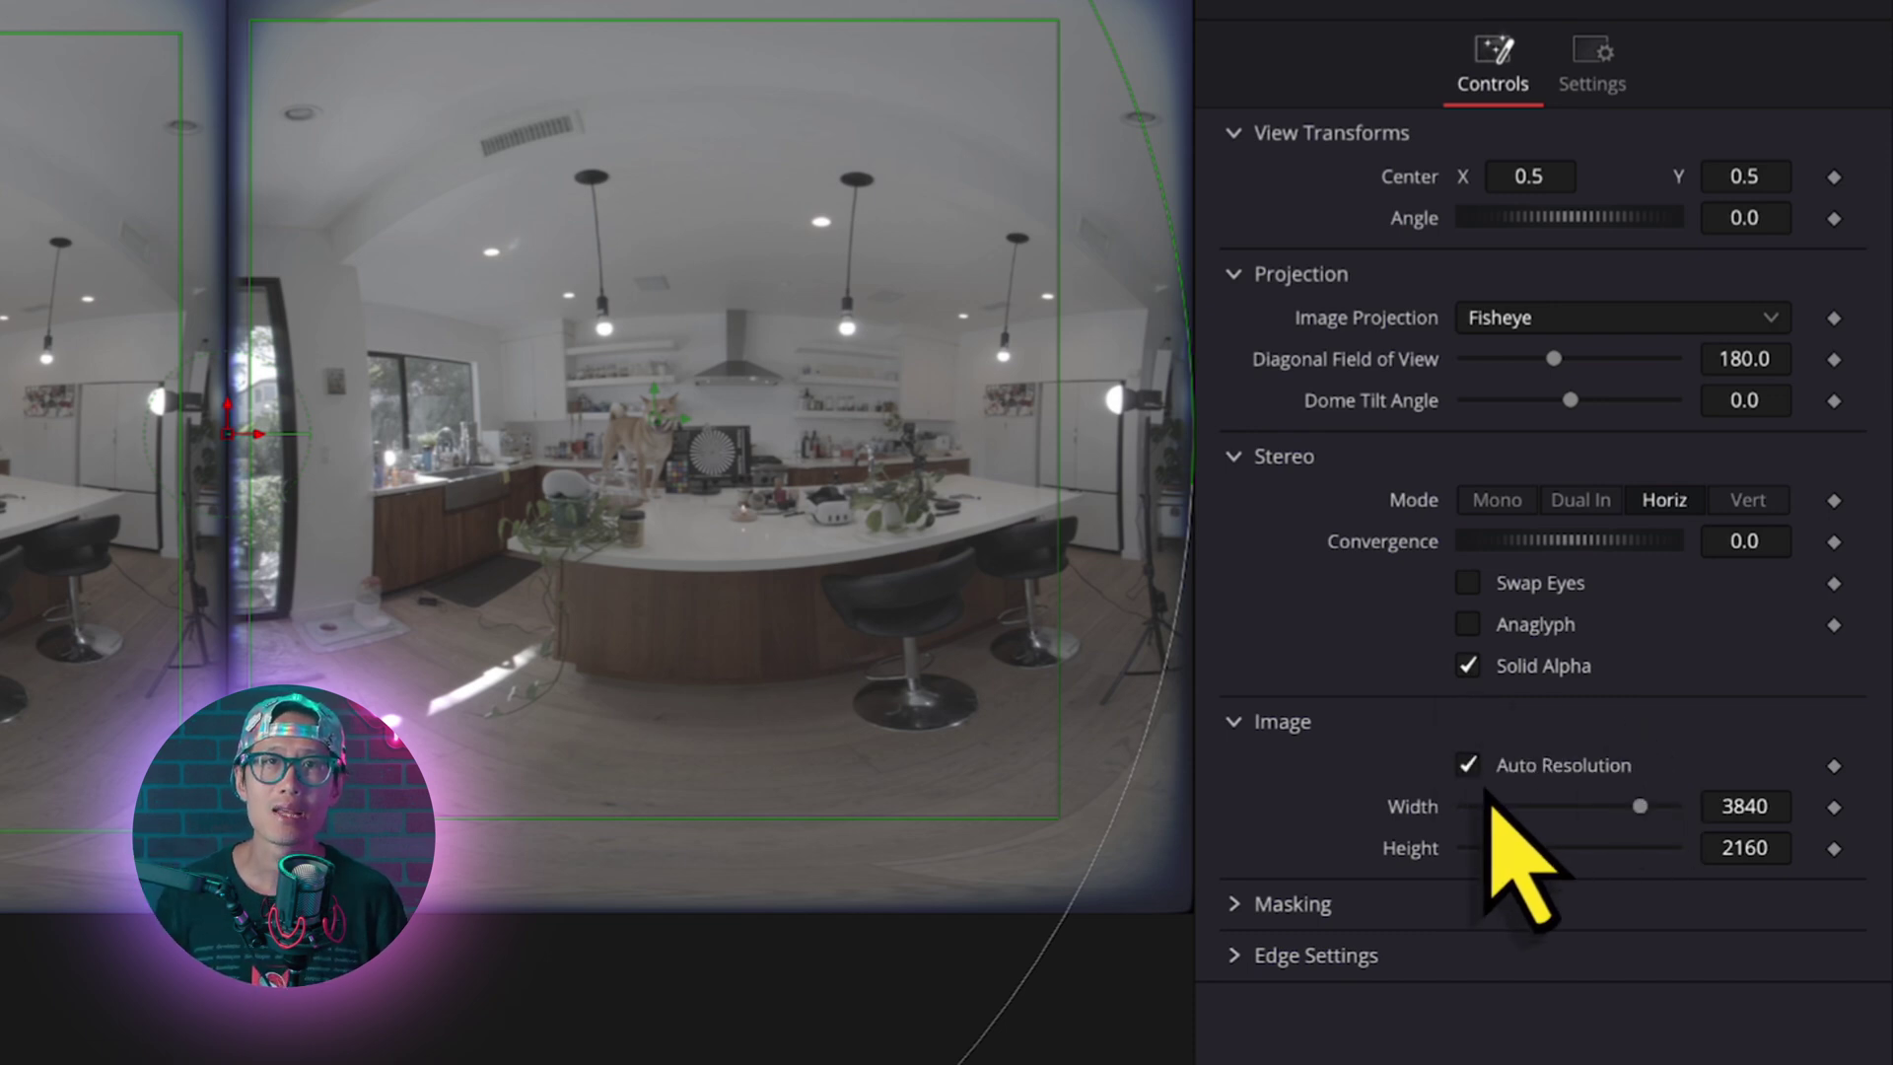
click(1468, 765)
click(1767, 805)
text(1920)
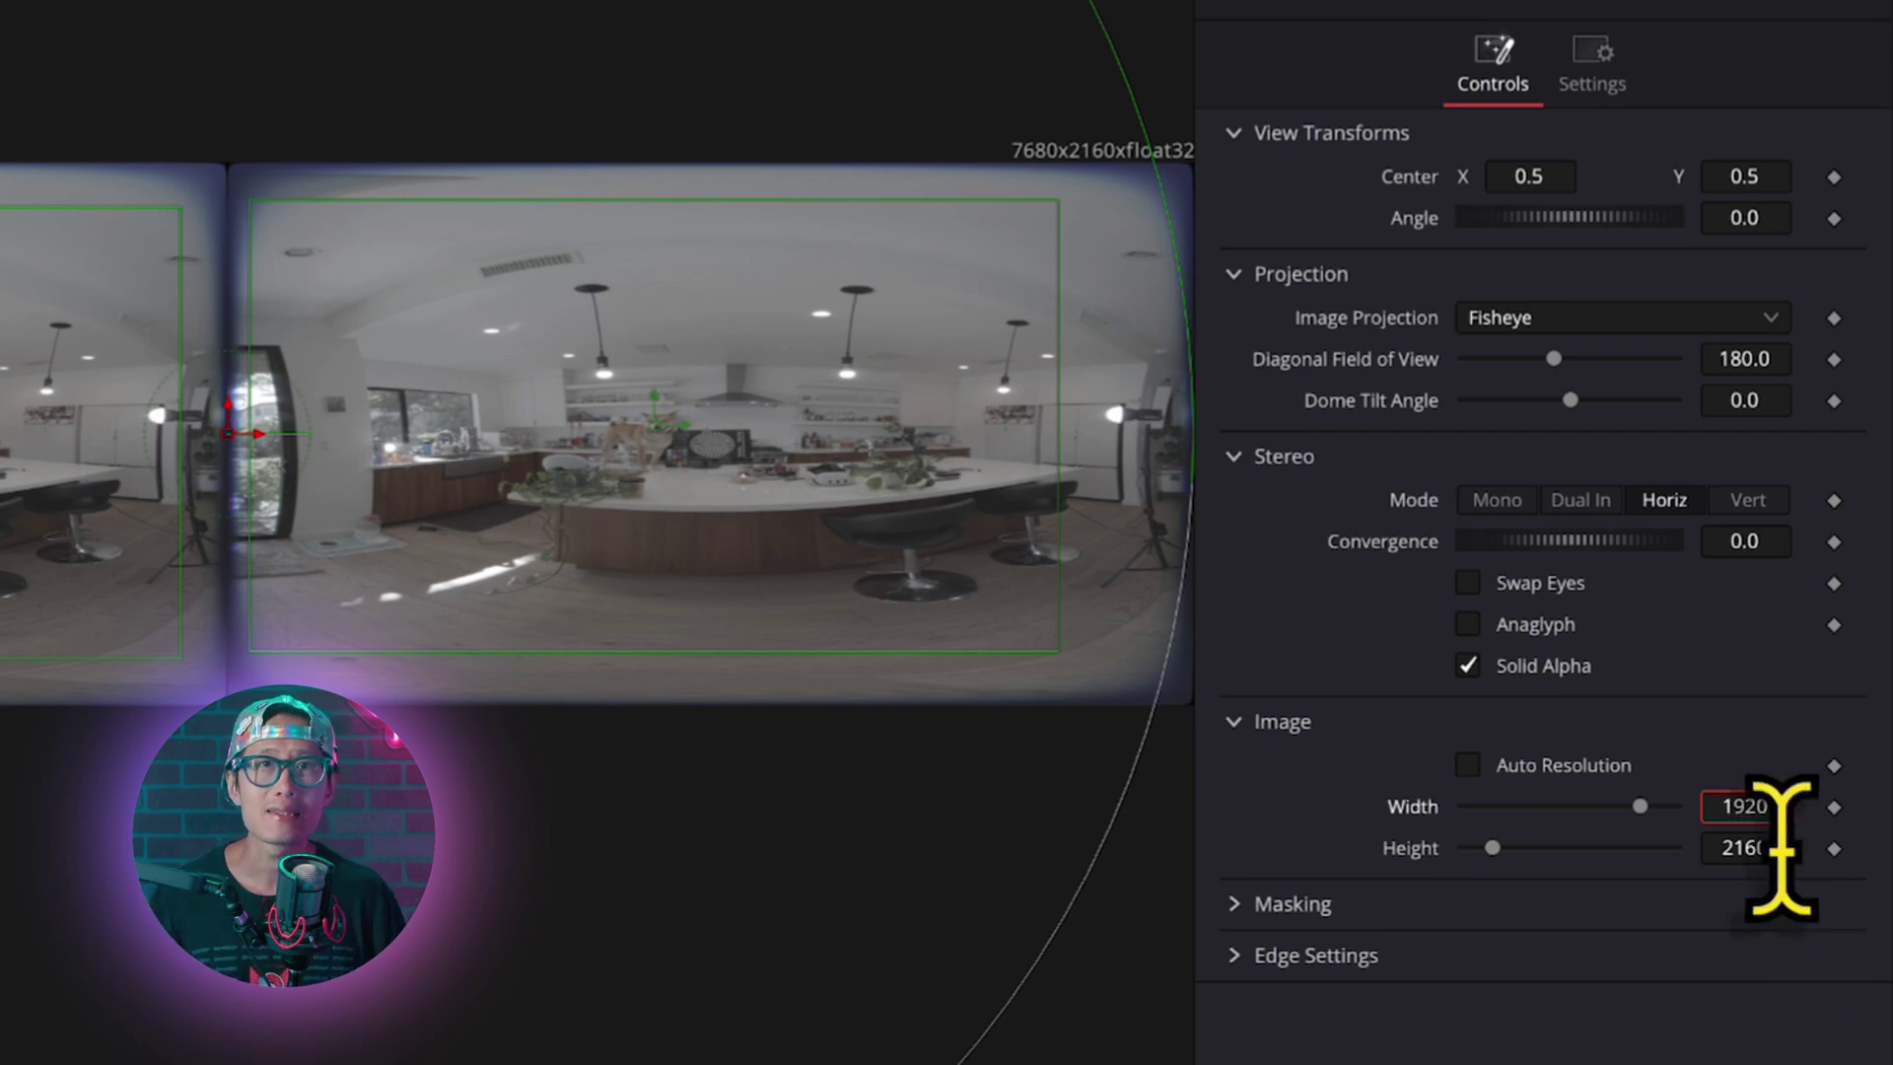
click(1774, 847)
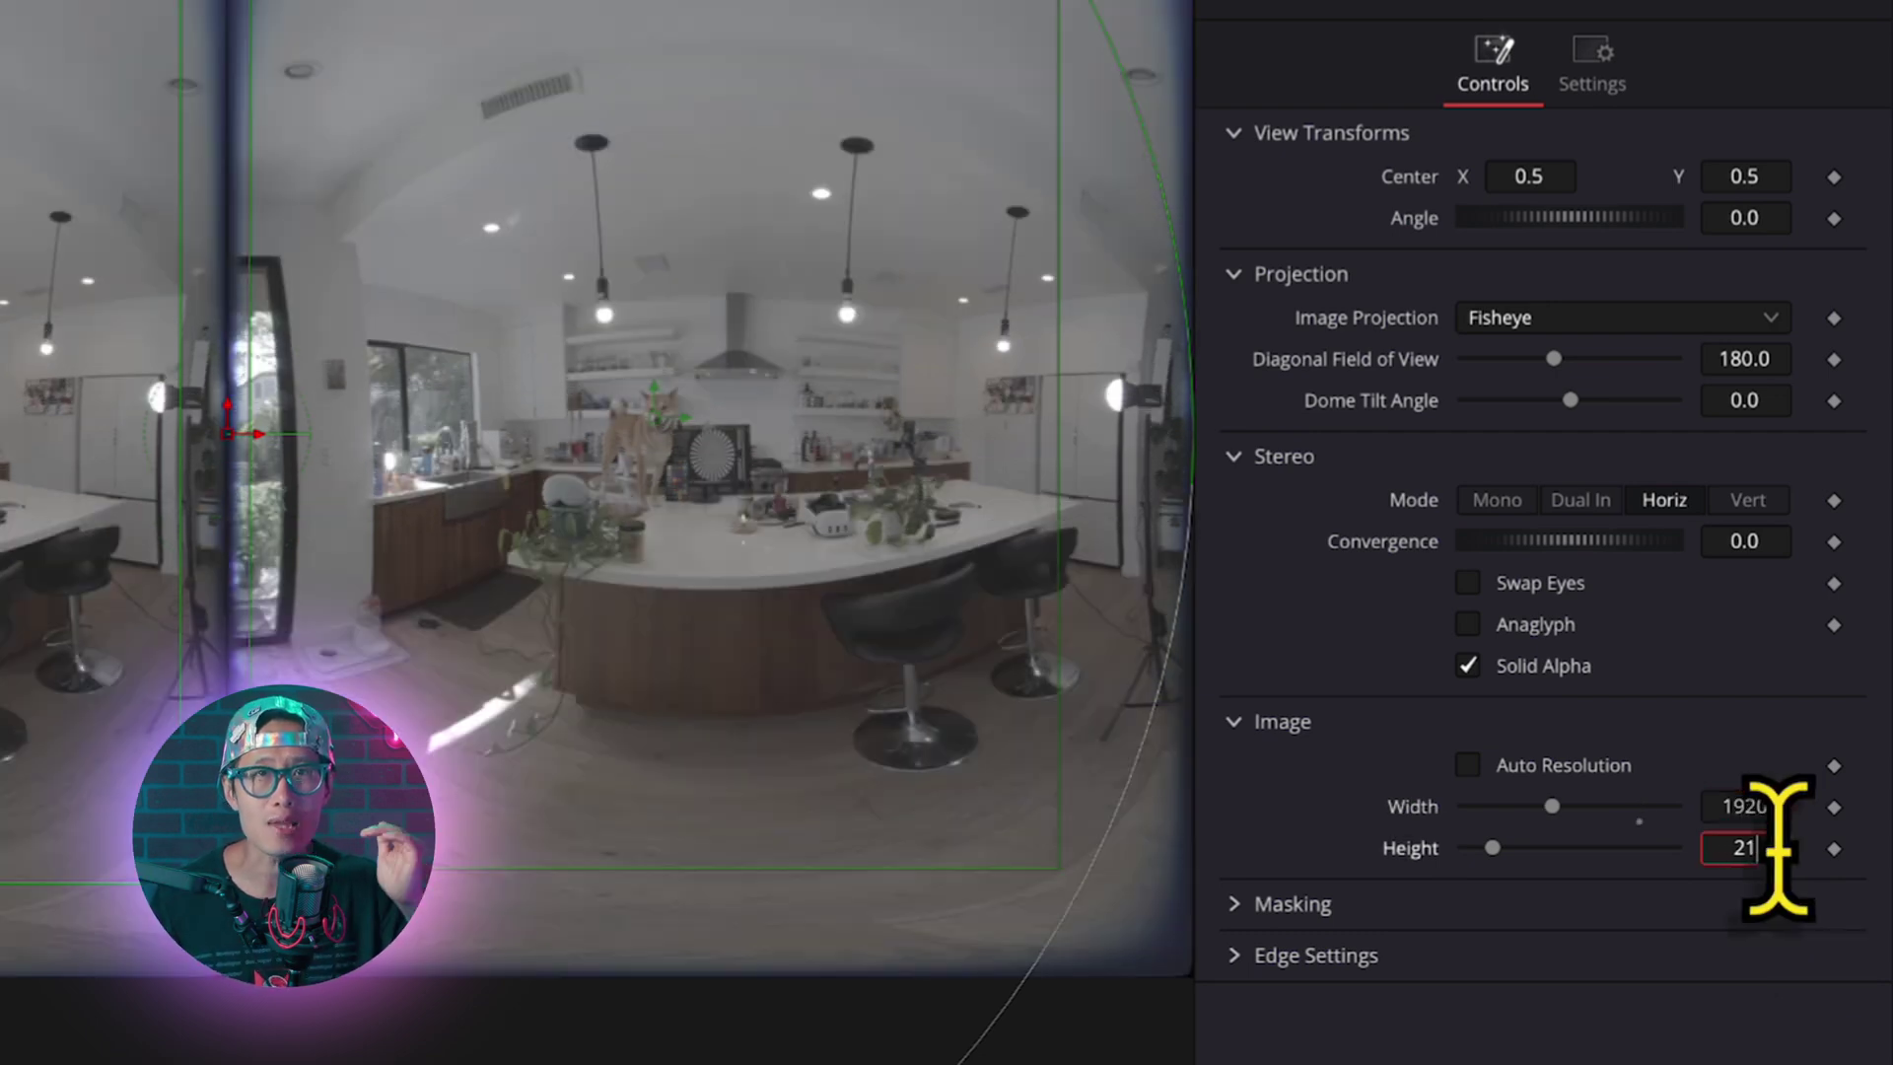
text(192)
key(Return)
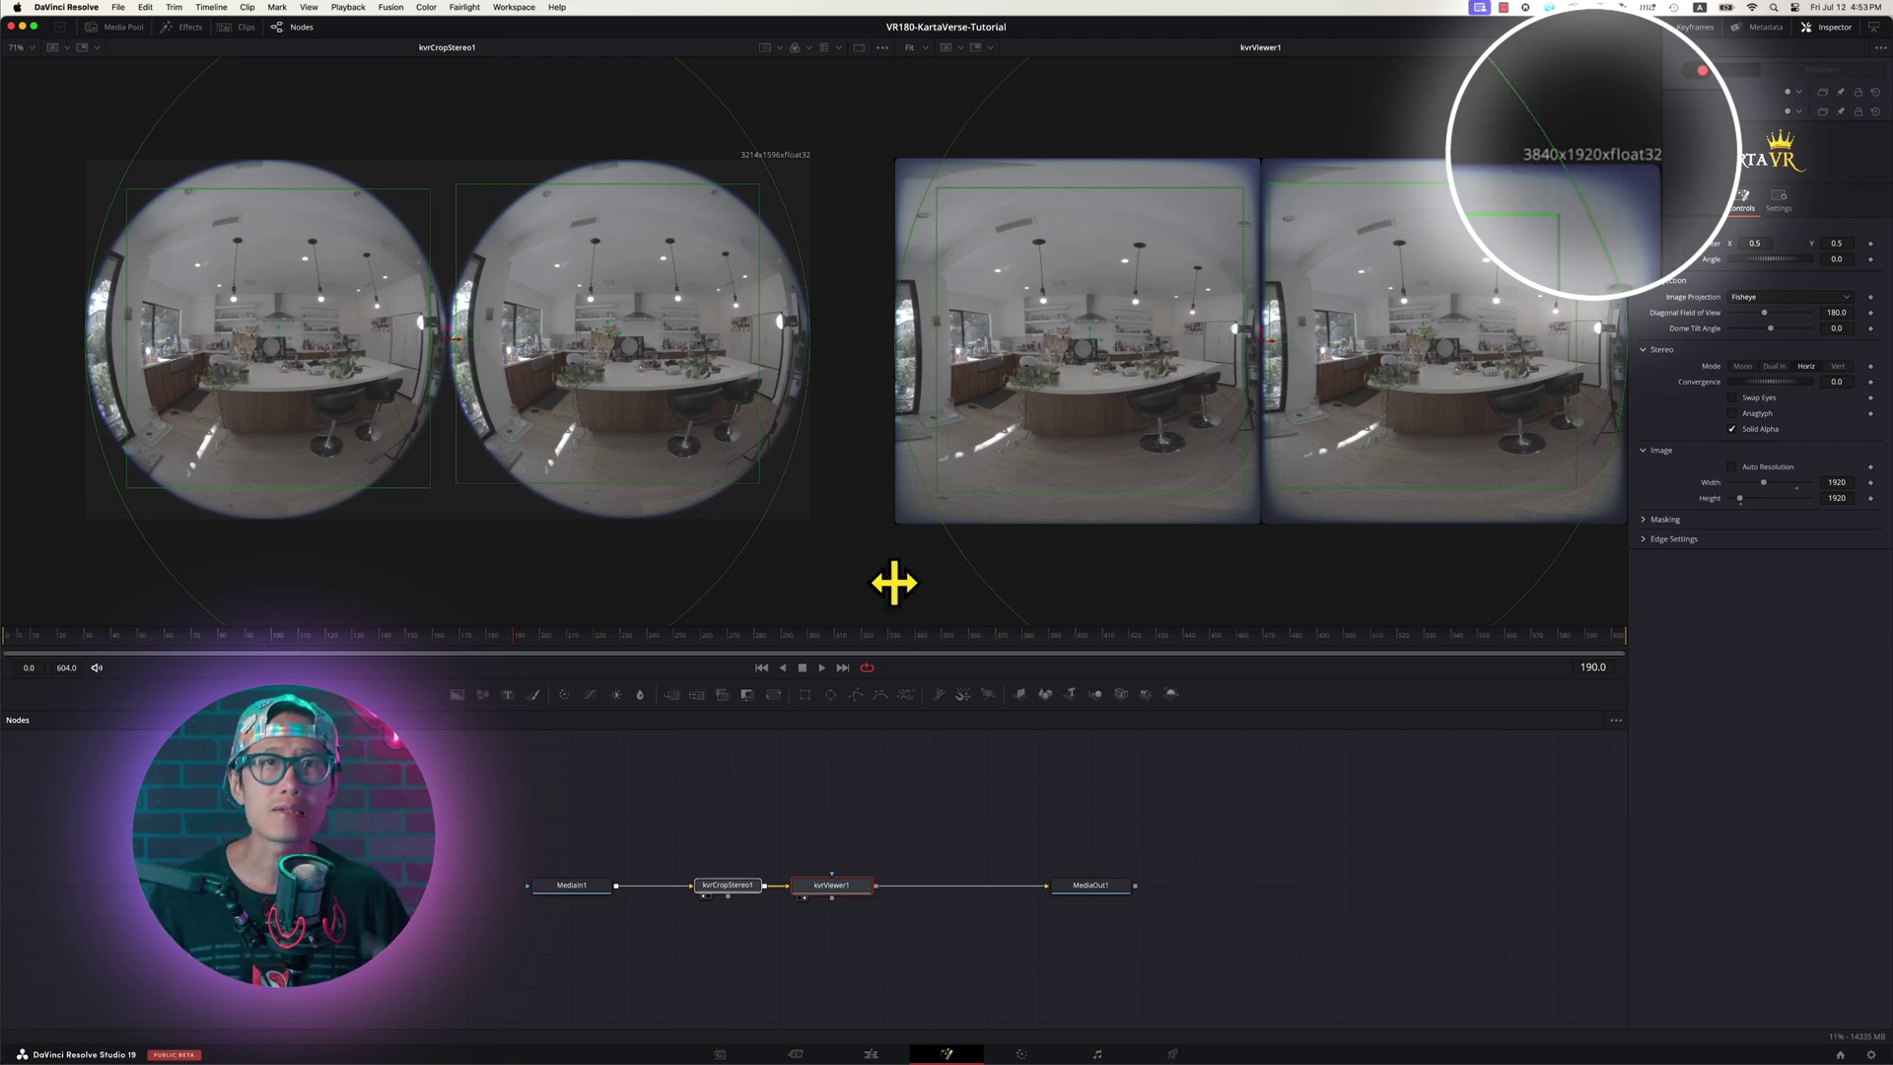
drag(893, 583, 846, 580)
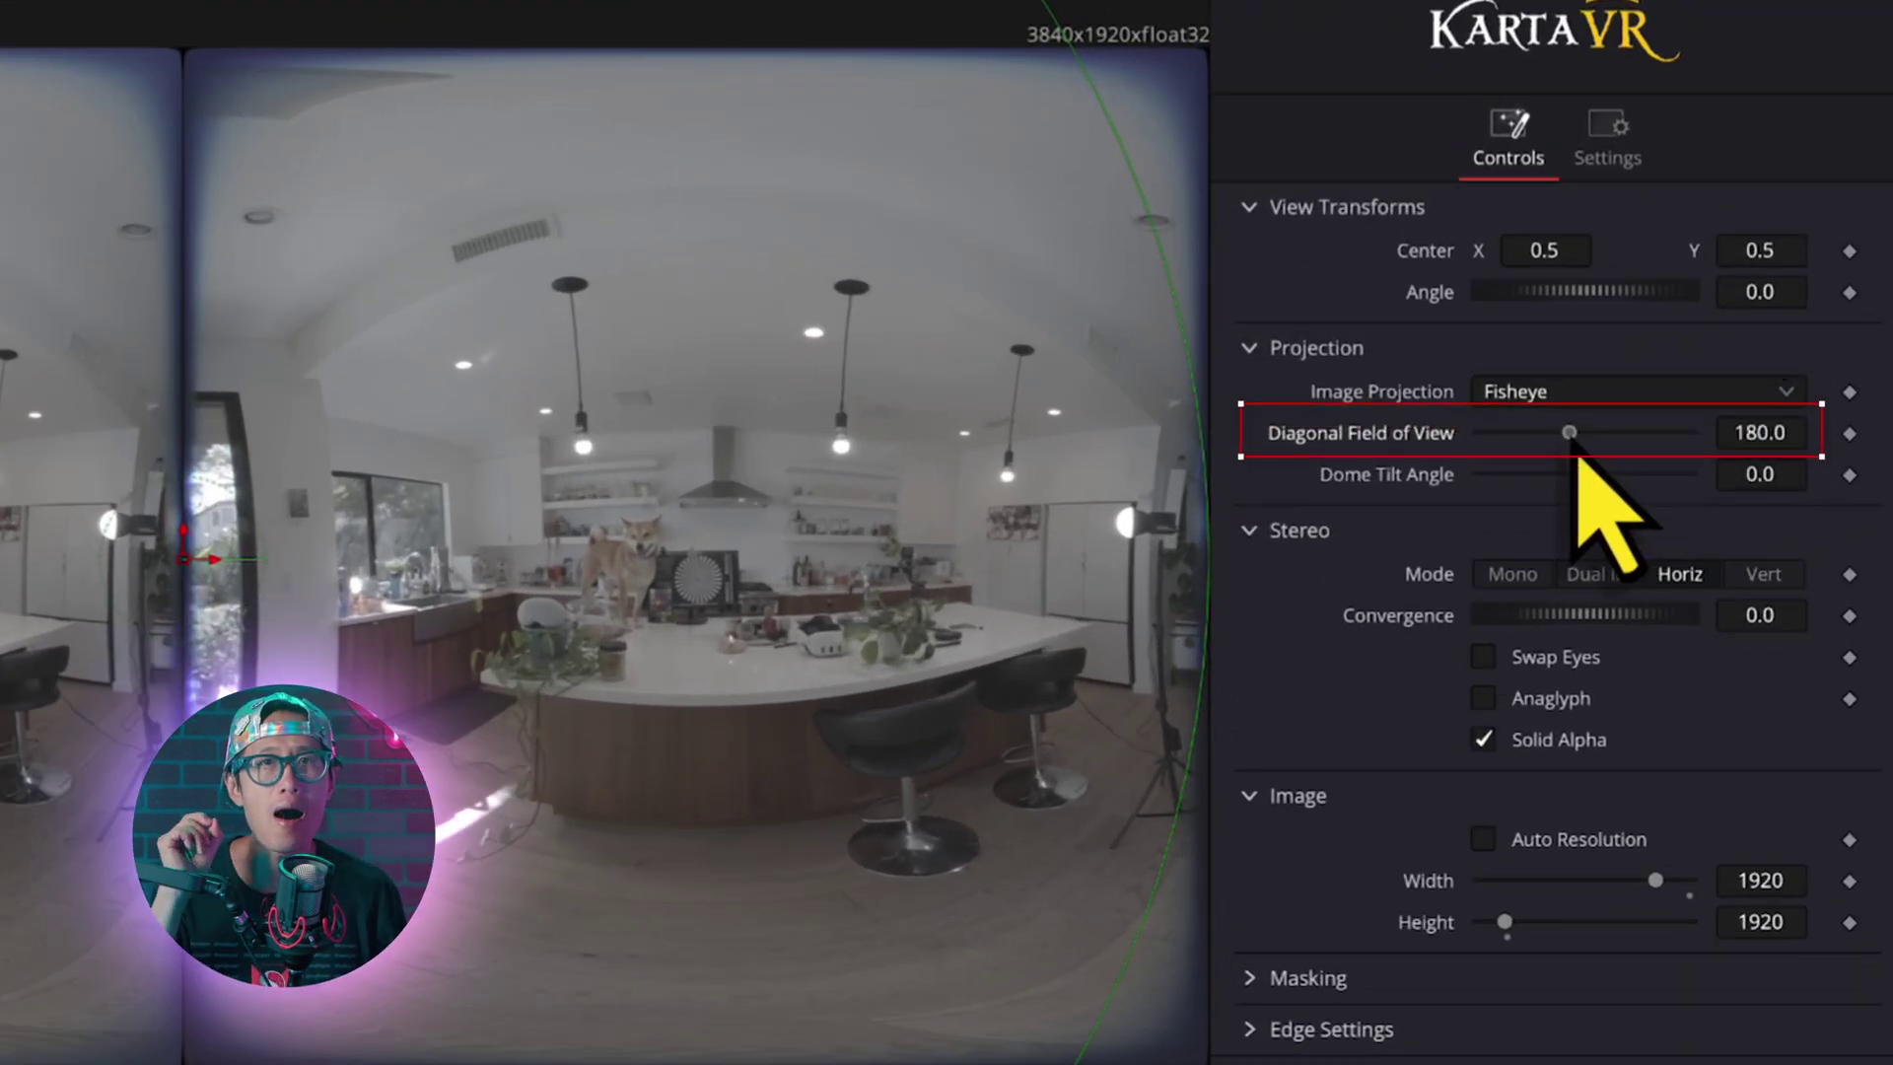
Drag the kvrViewer1 Diagonal Field of View down to 154.1
drag(1571, 434, 1555, 434)
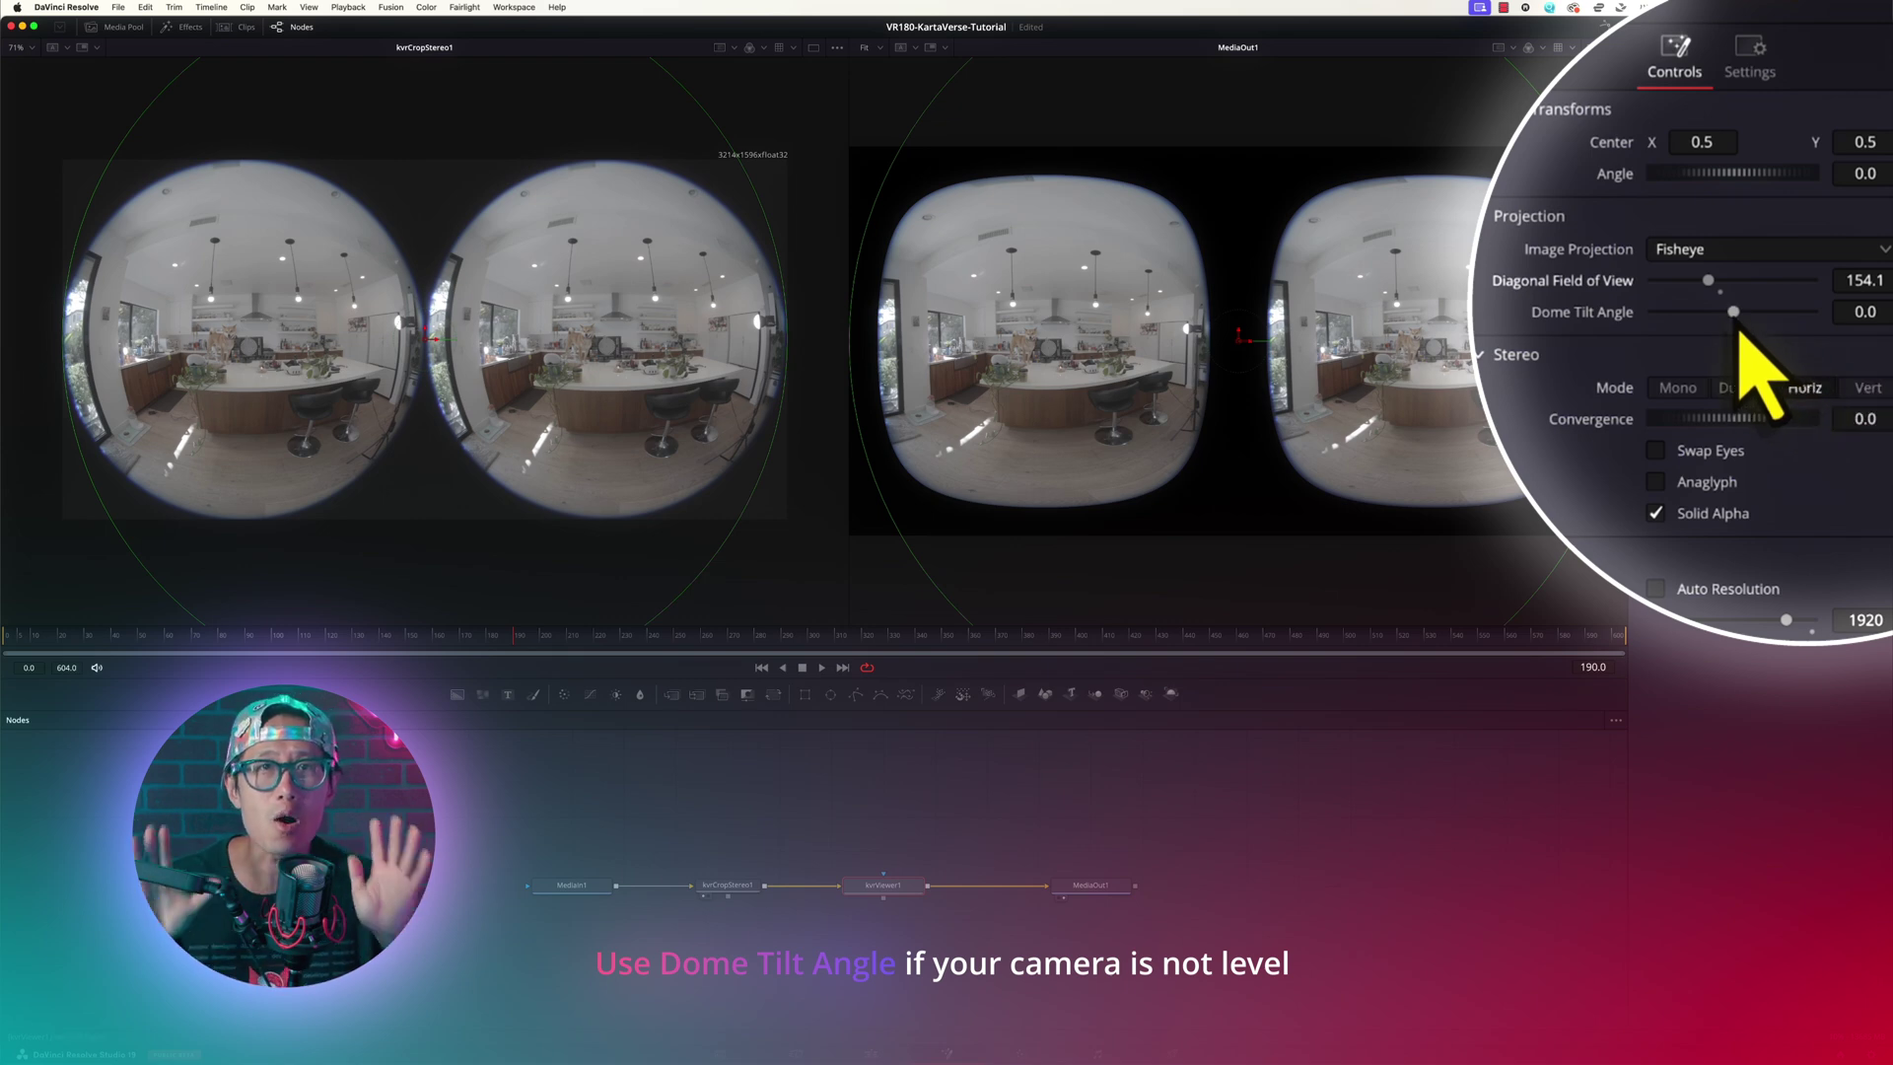
Set the Dome Tilt Angle to about -1.5 to level both eyes
drag(1733, 312, 1732, 312)
click(1863, 312)
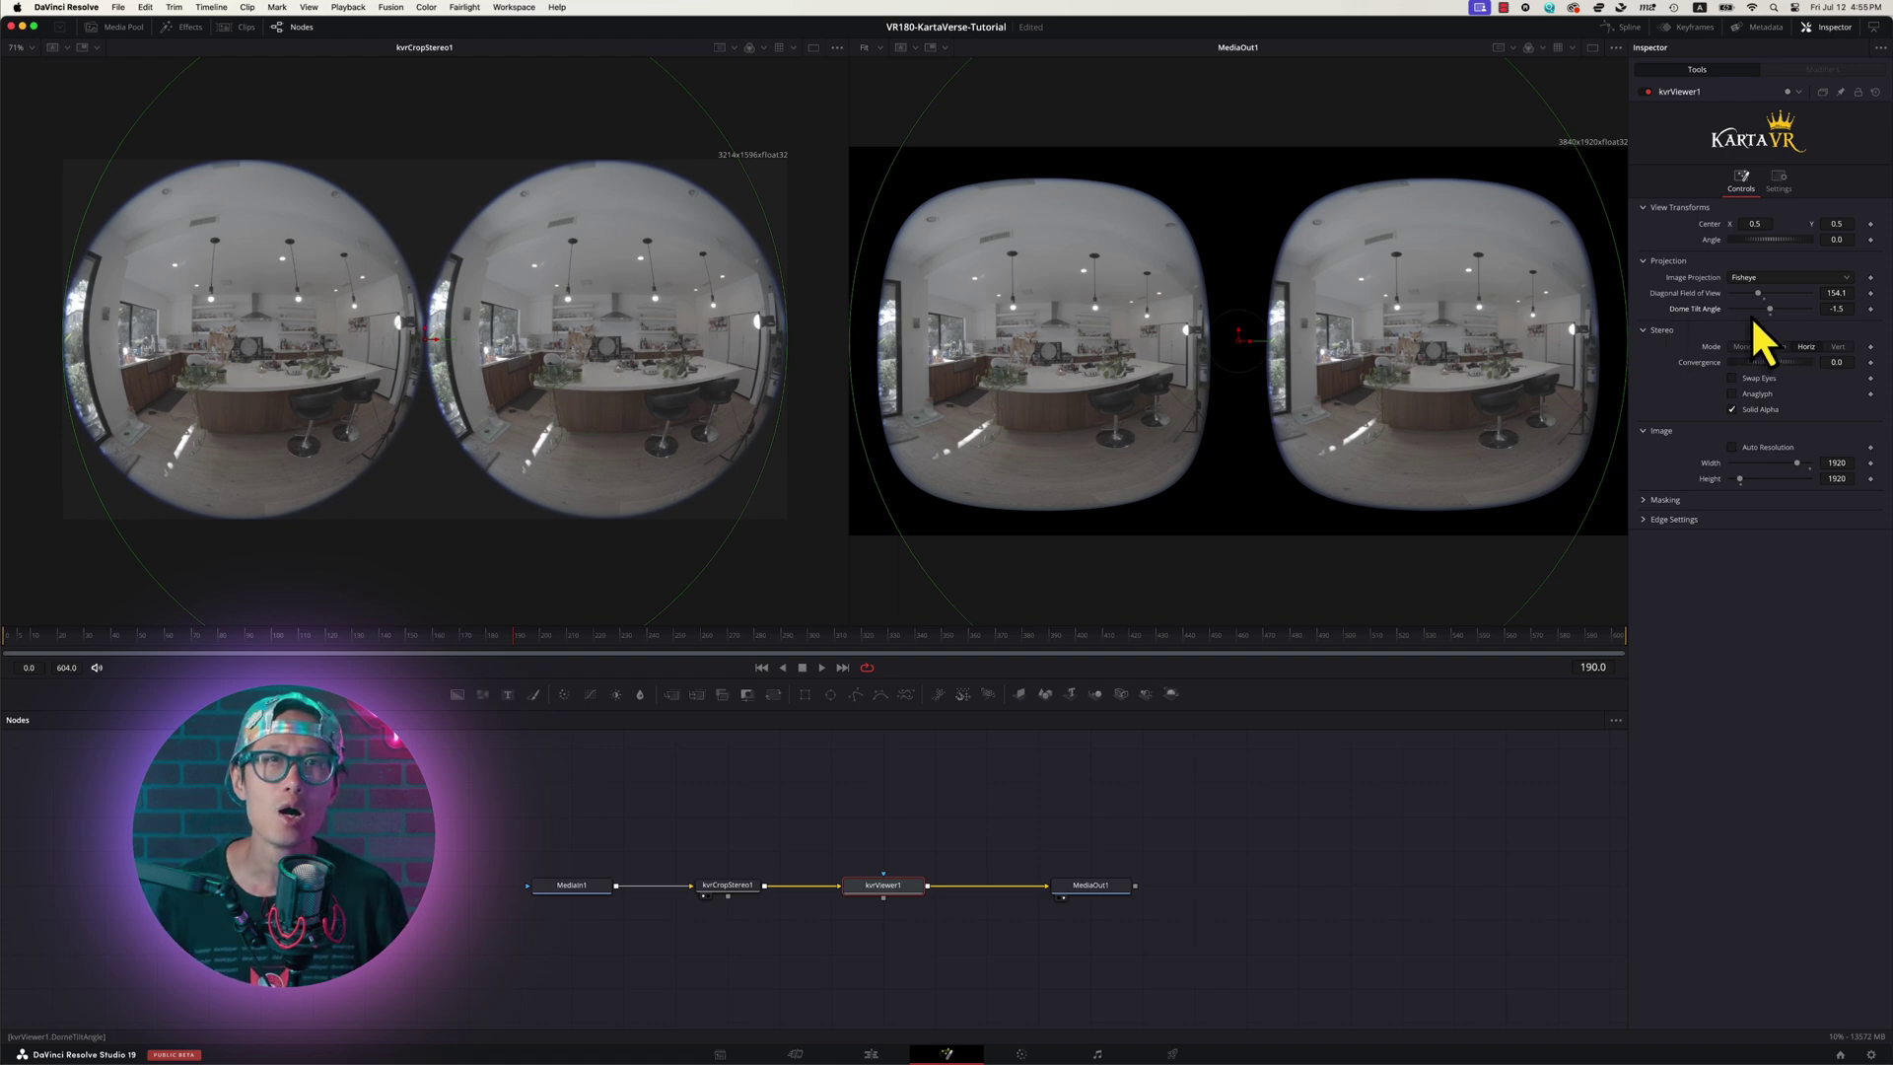
Add a second kvrViewer node fed by kvrViewer1's output
key(shift+space)
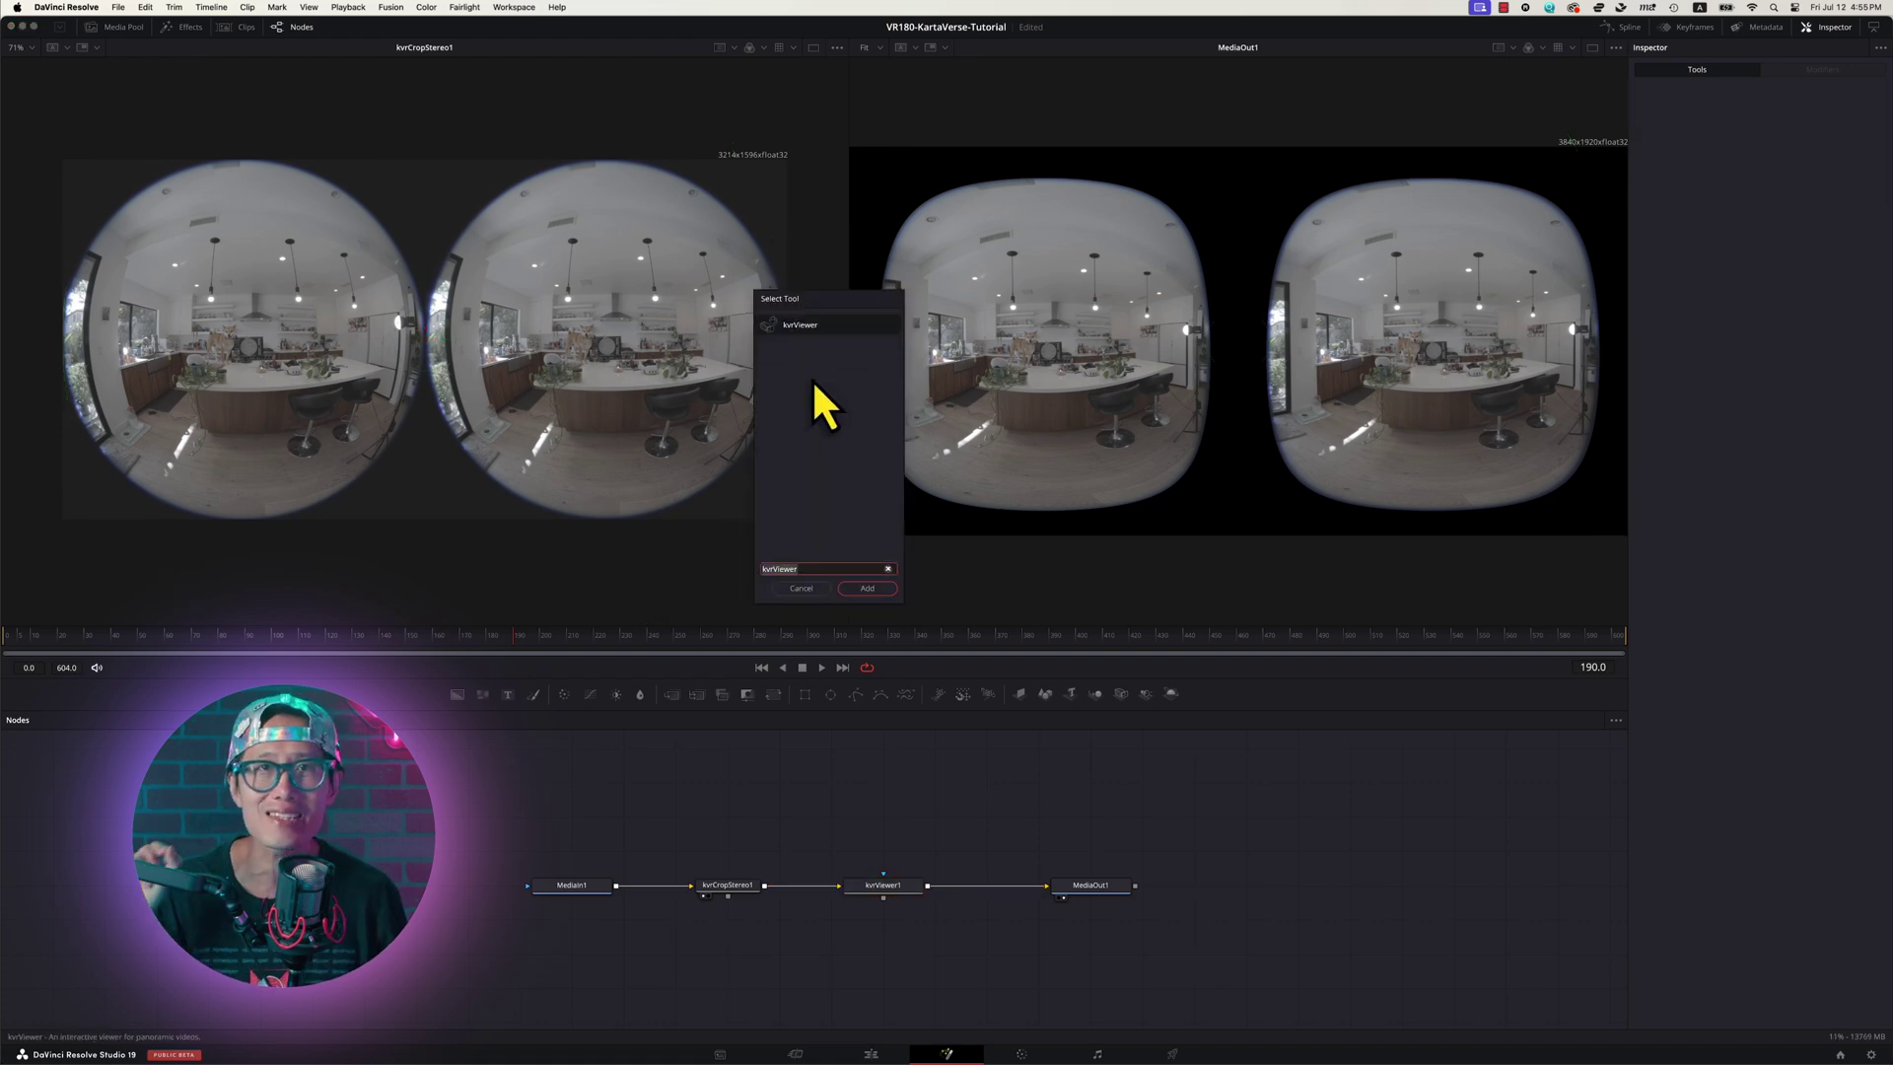
click(867, 587)
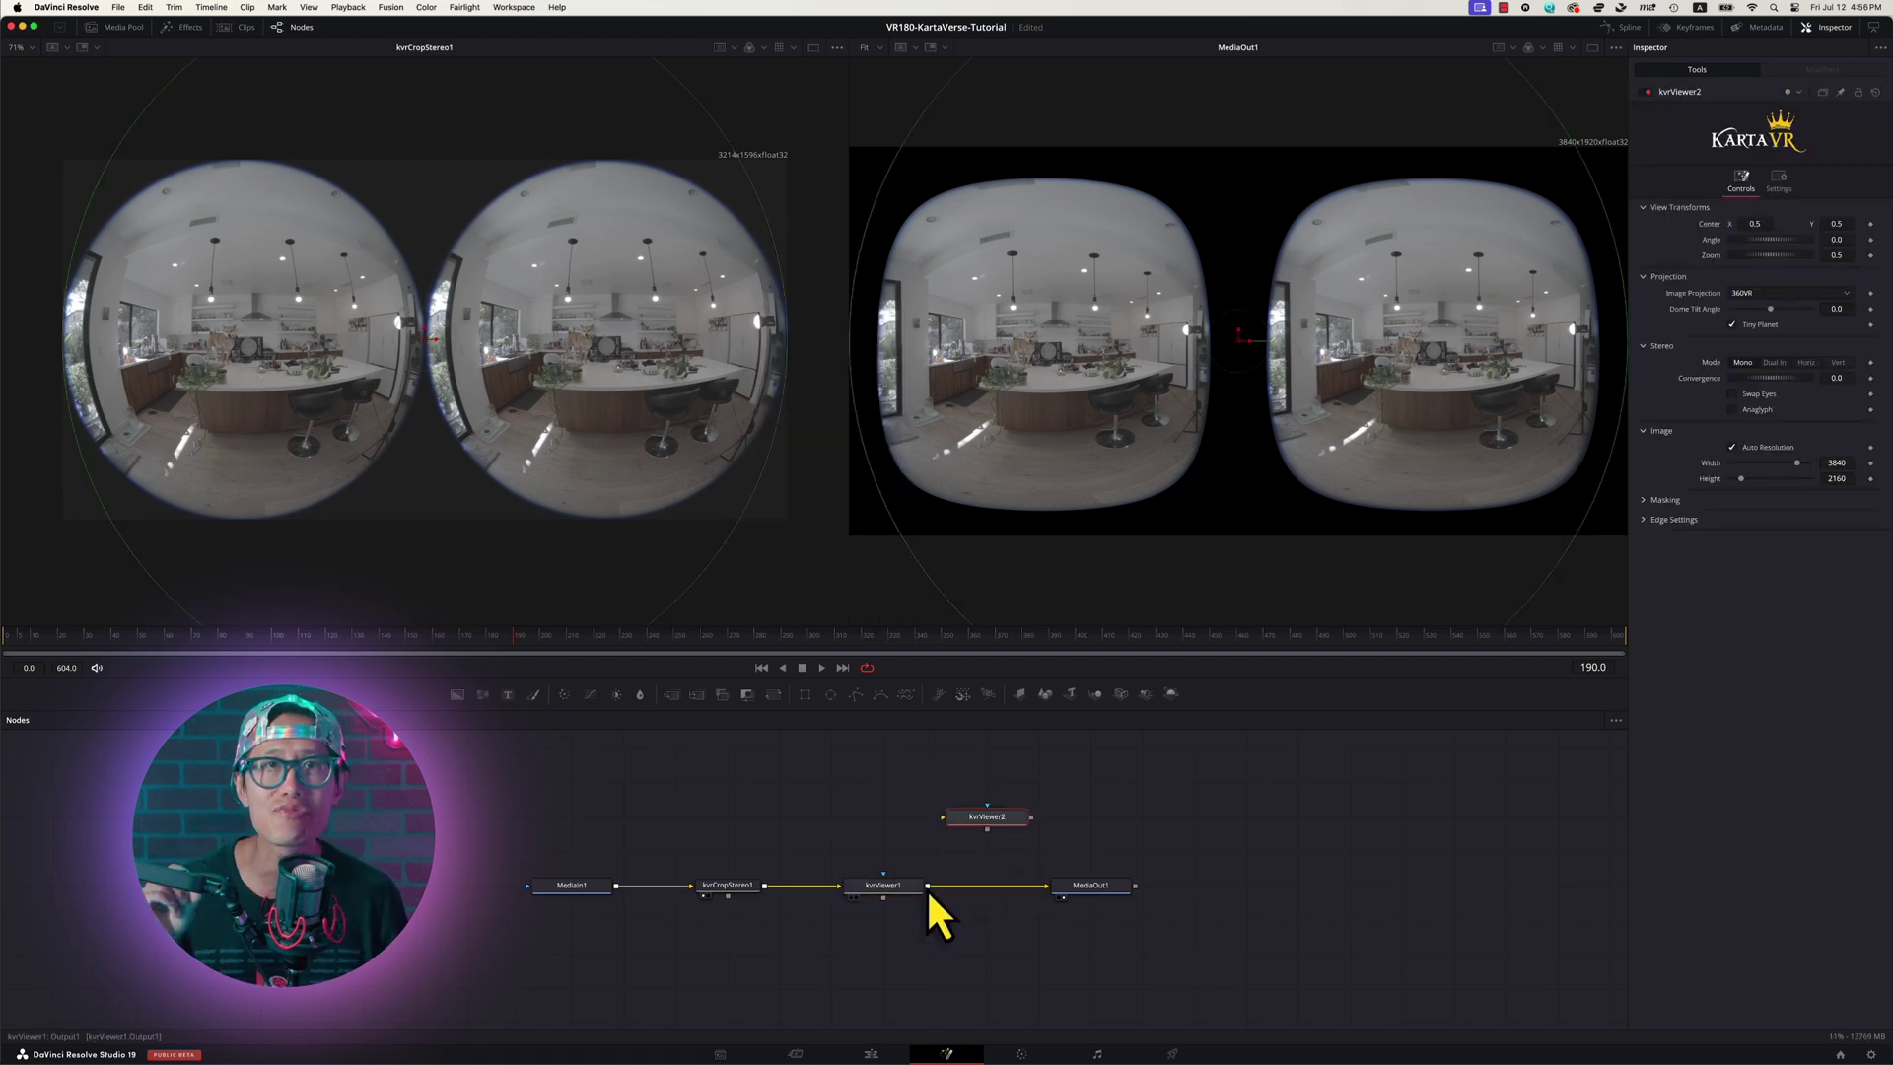
mouse_move(927, 886)
mouse_down()
mouse_move(952, 831)
mouse_move(1086, 826)
mouse_up()
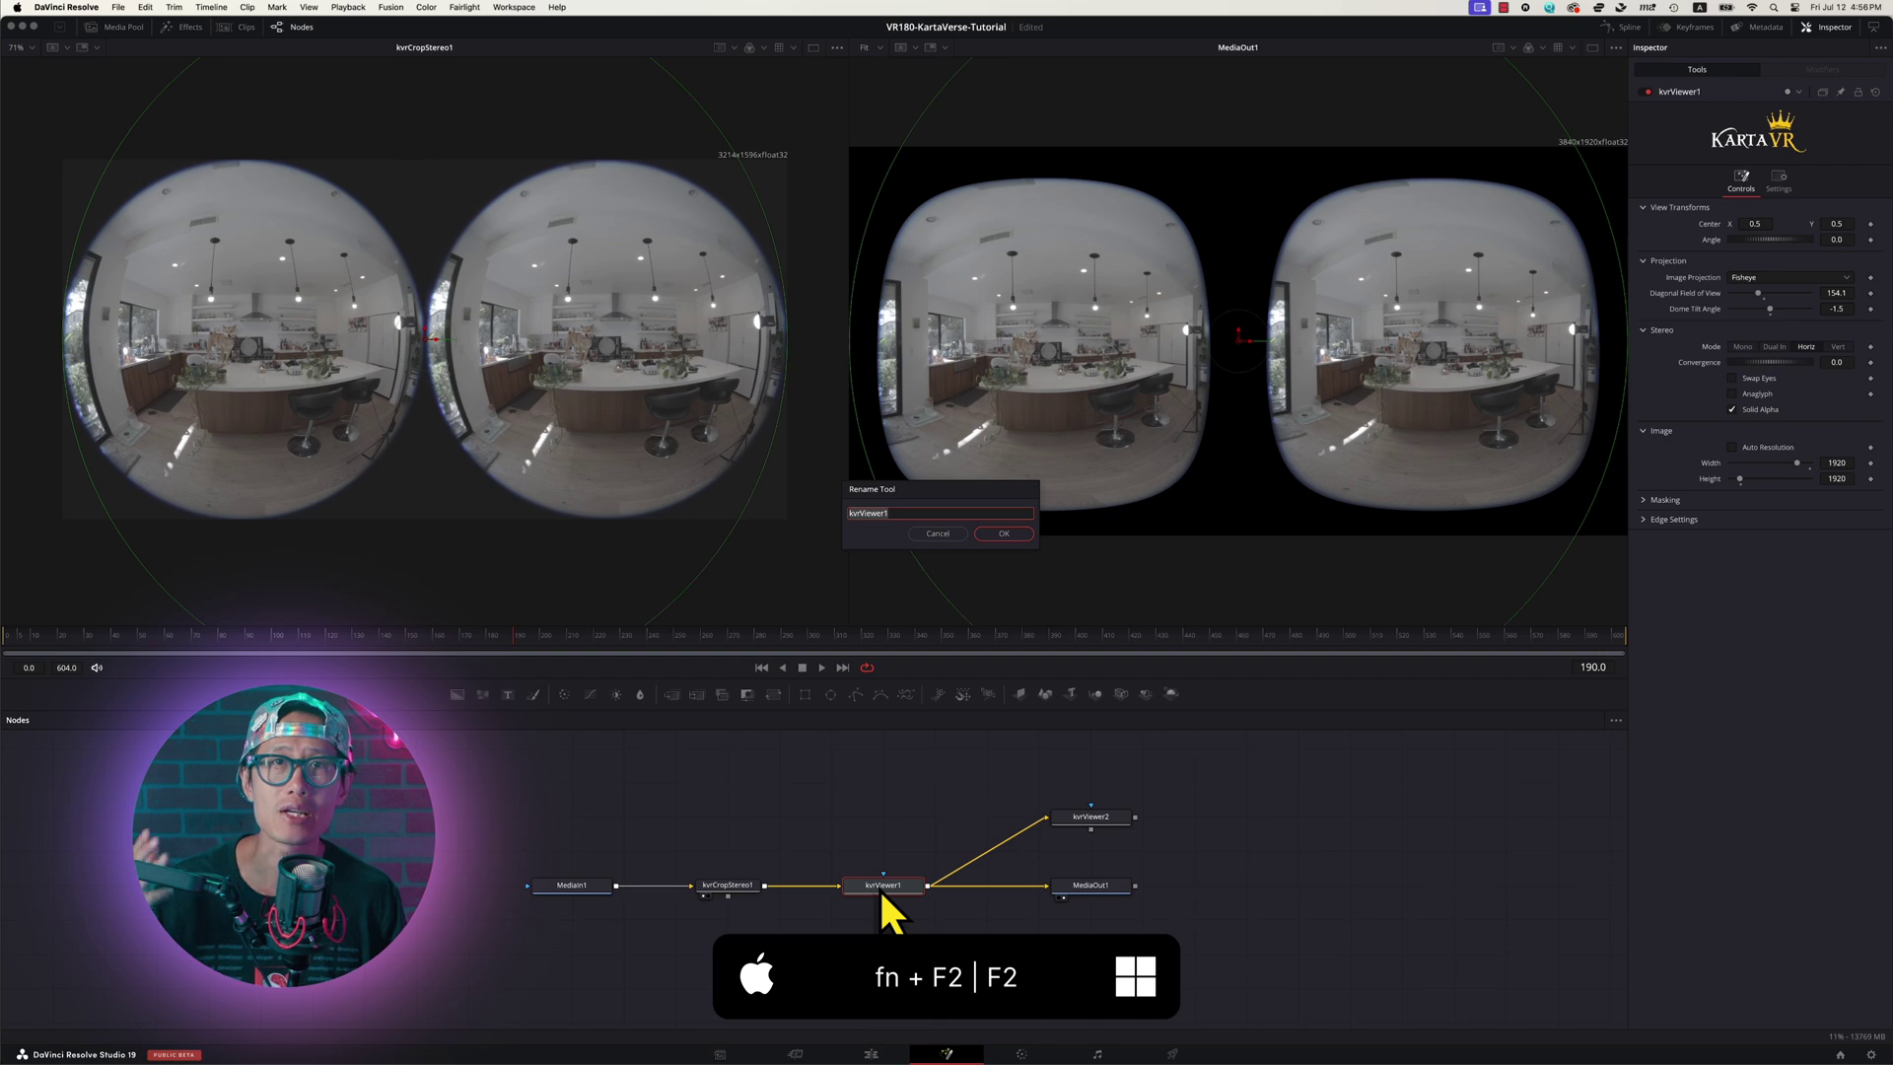
Rename the viewers fisheye_undistorted_kvrViewer and review_kvrViewer2
text(isheye_undistorted_)
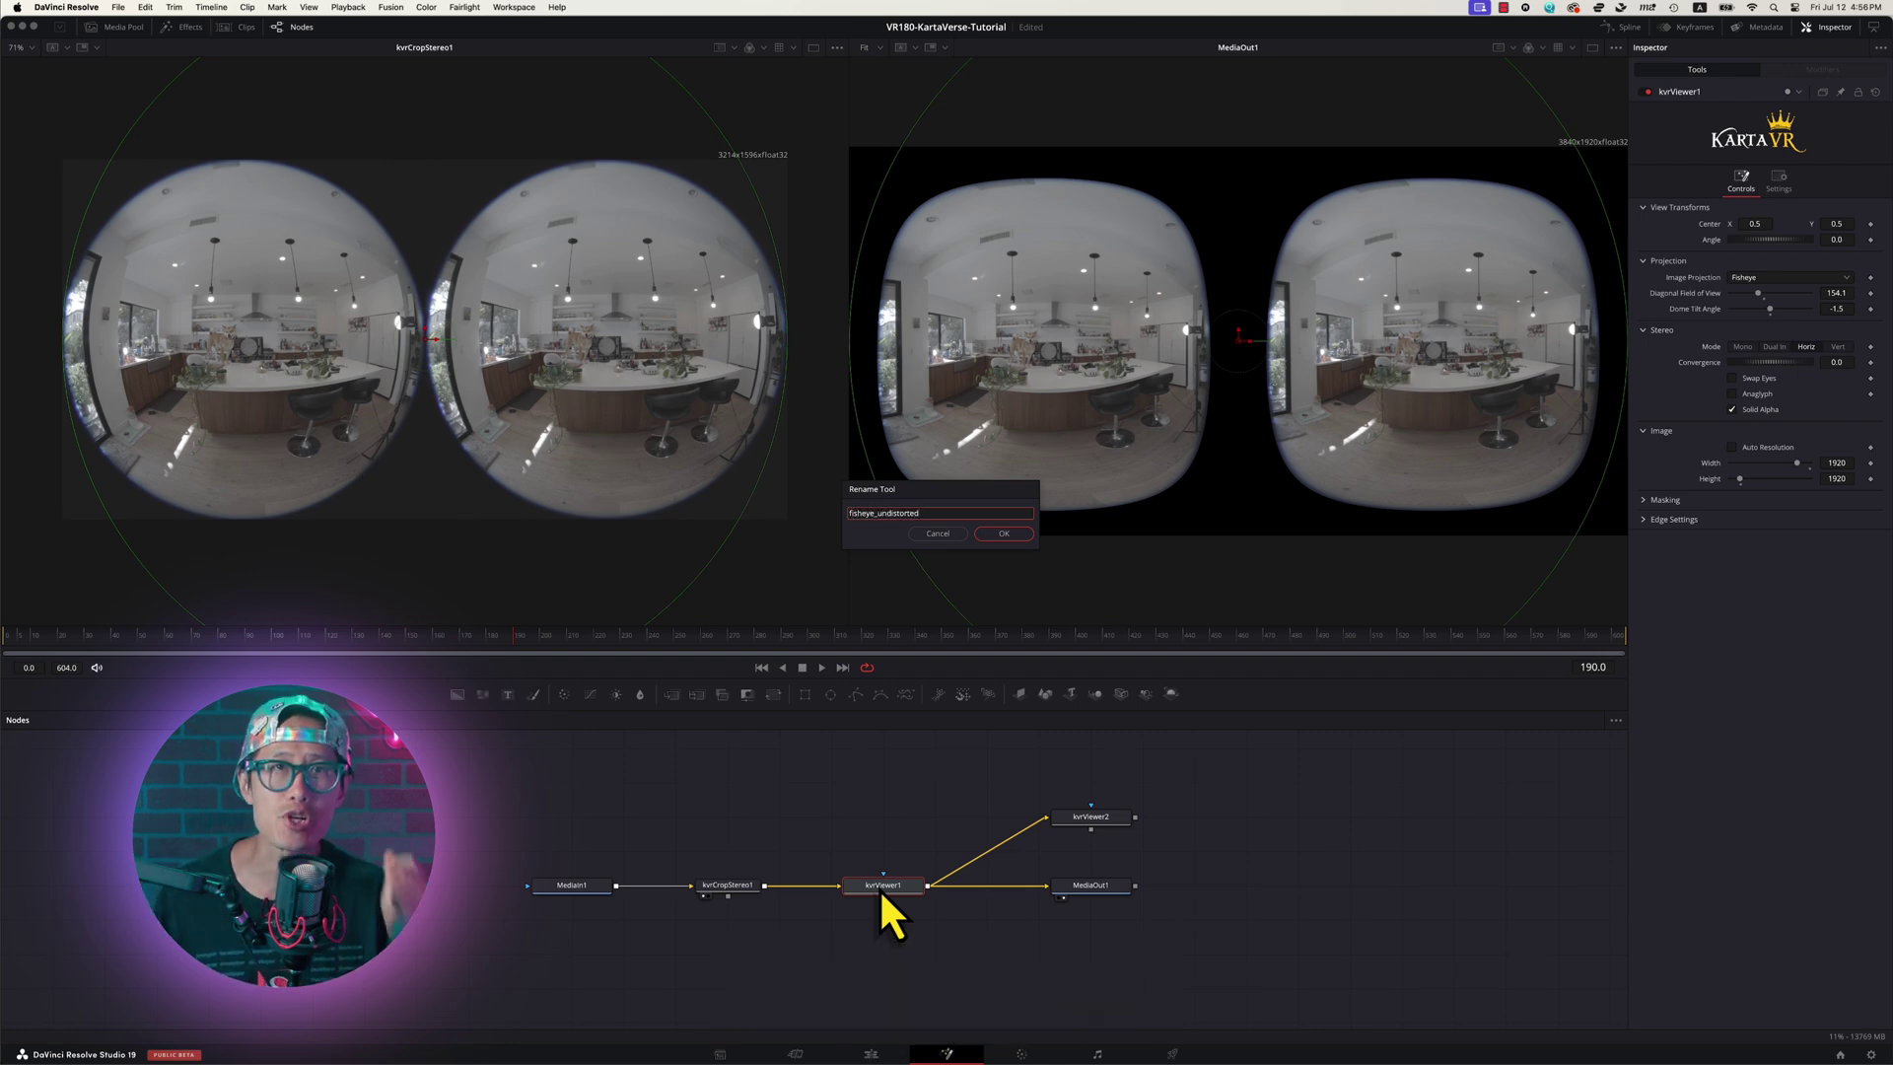
text(kvrVi)
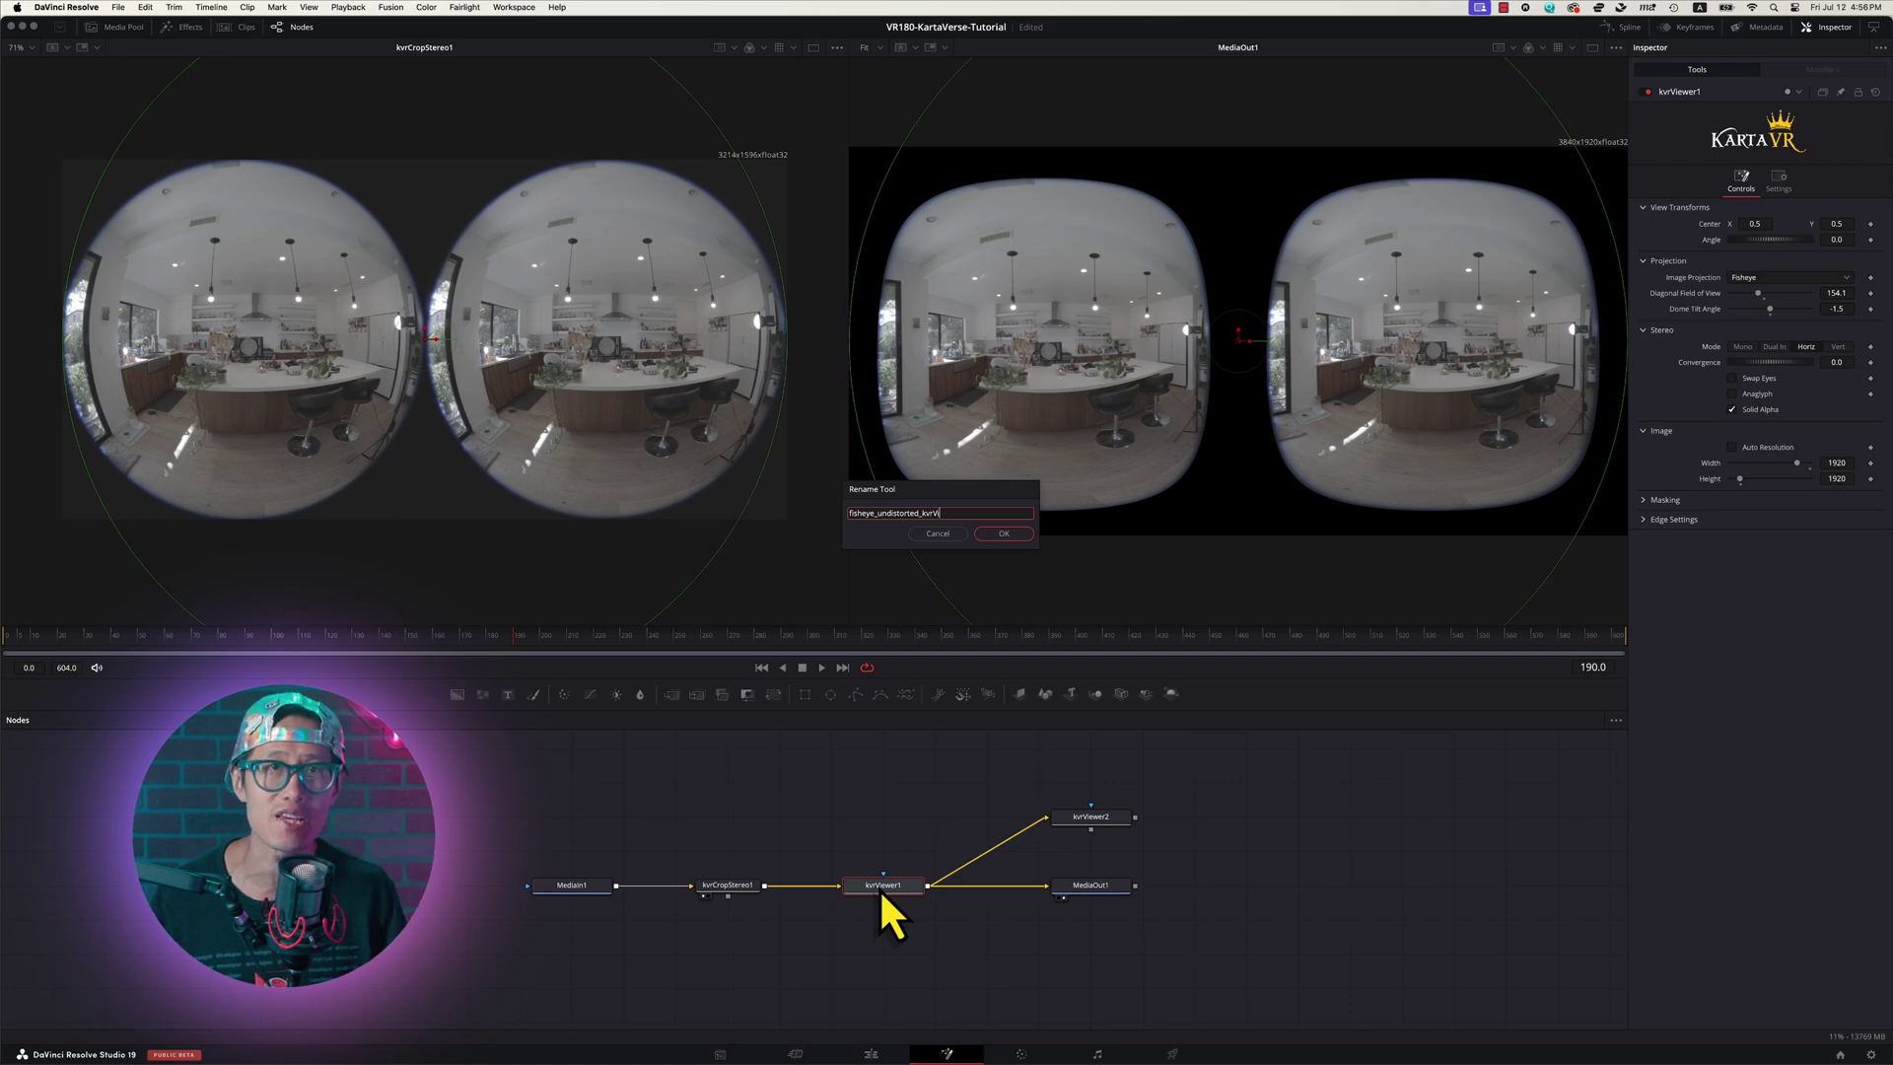
text(ewer)
key(Return)
click(1209, 806)
key(F2)
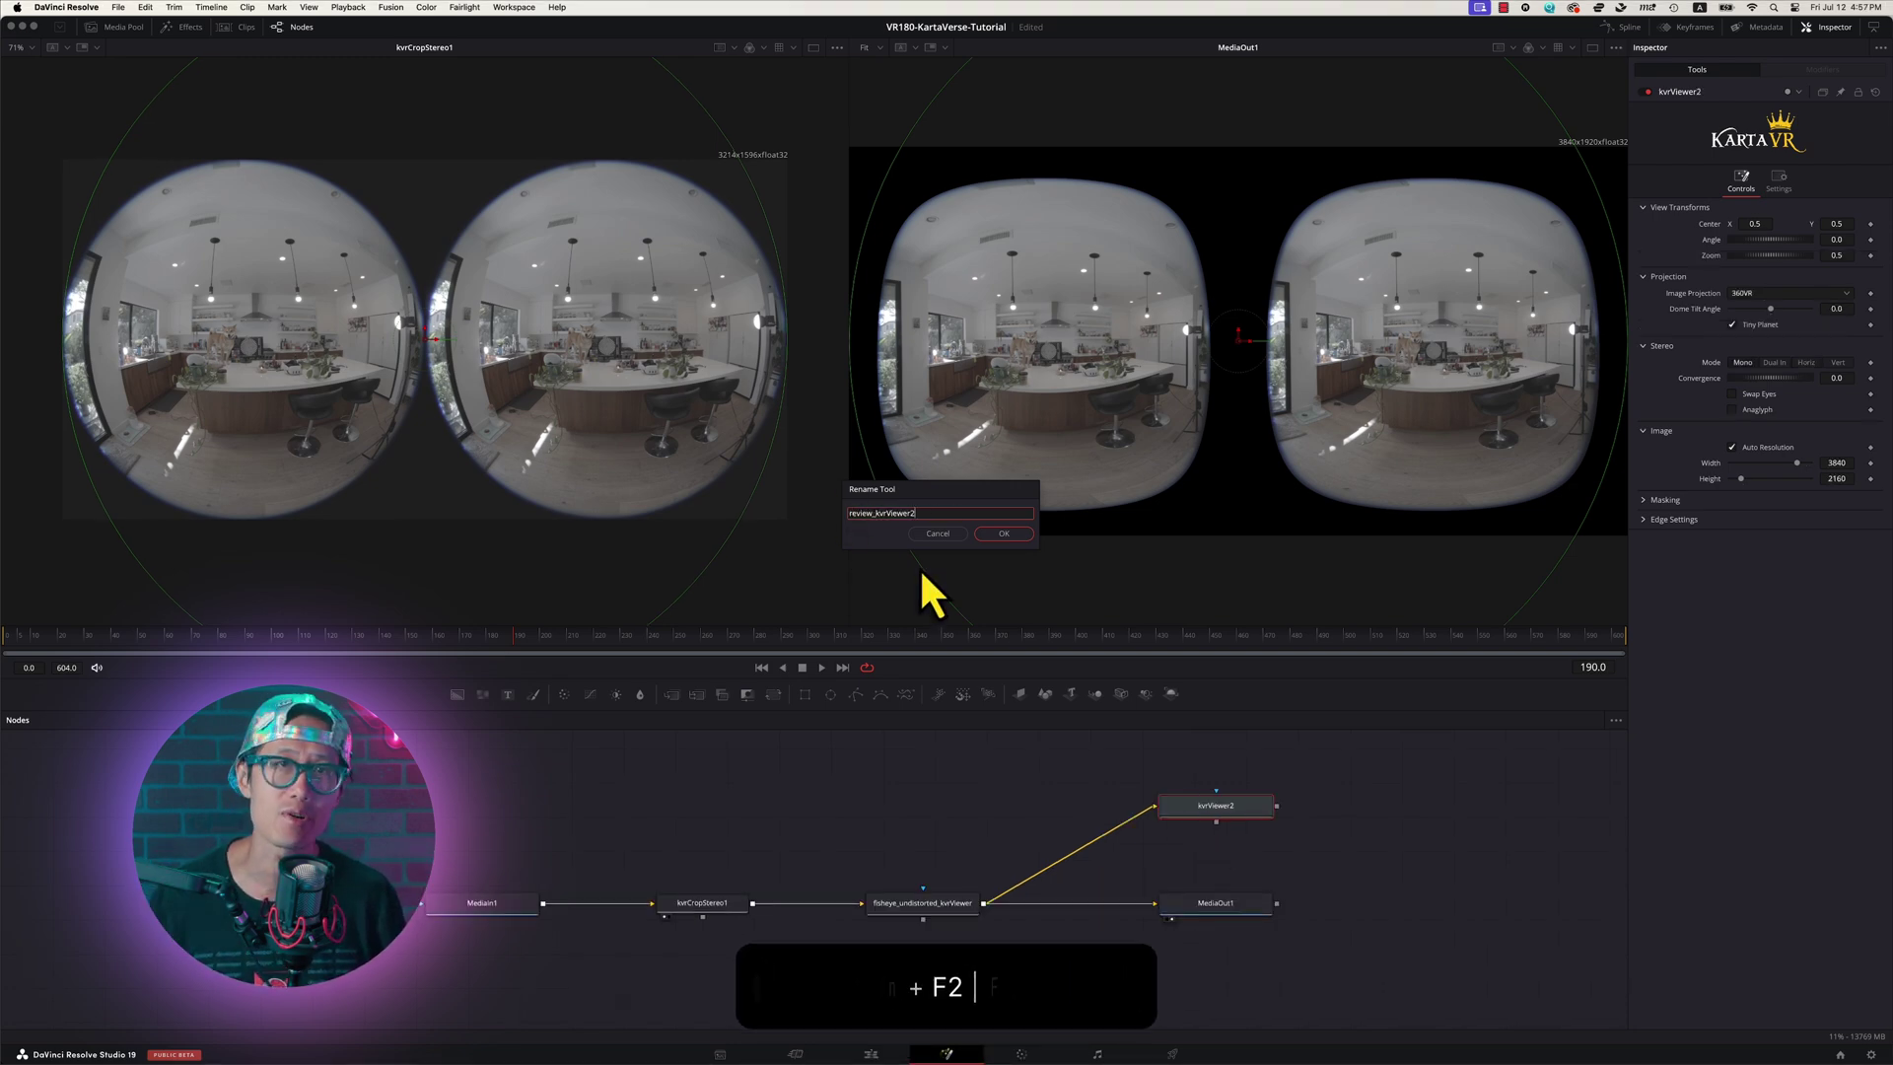
key(Return)
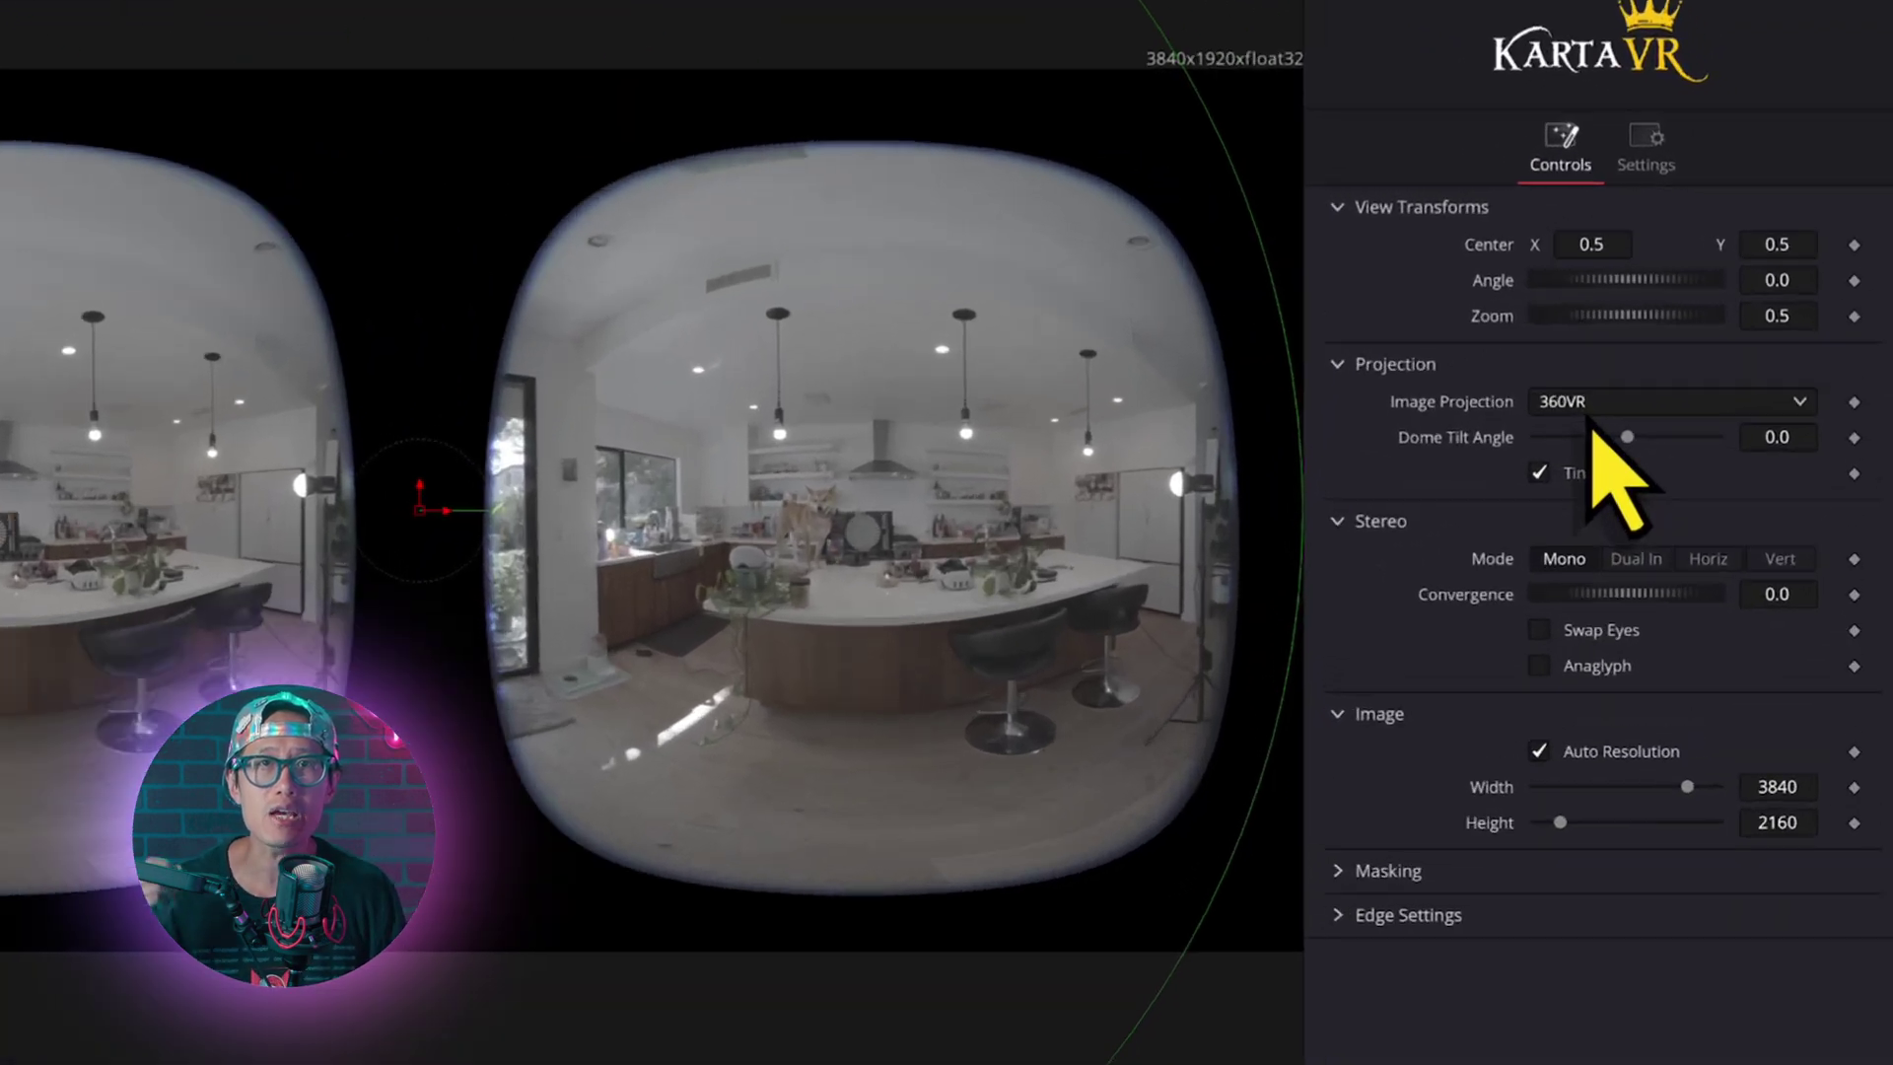
Set review_kvrViewer to 180VR, Horiz stereo, Tiny Planet off, Anaglyph on; load it in the right viewer and recentre
click(1589, 409)
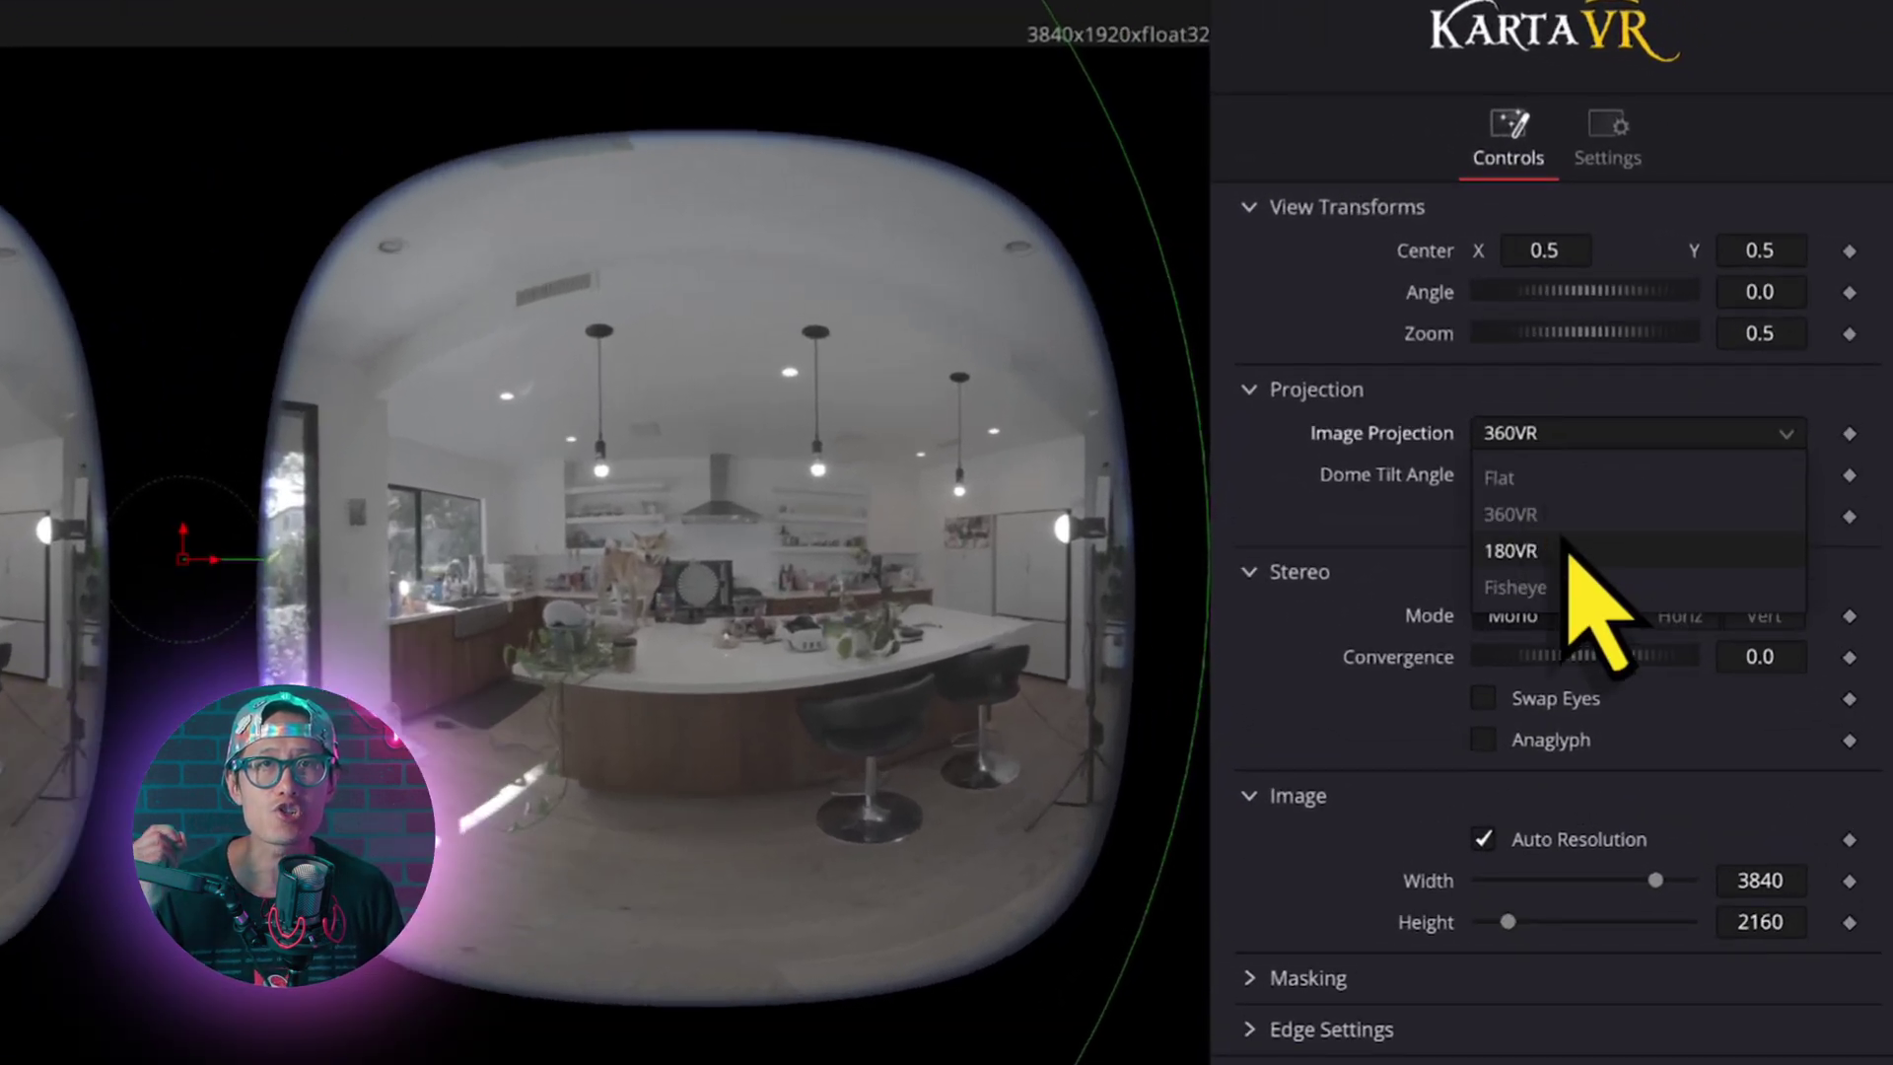
click(1611, 497)
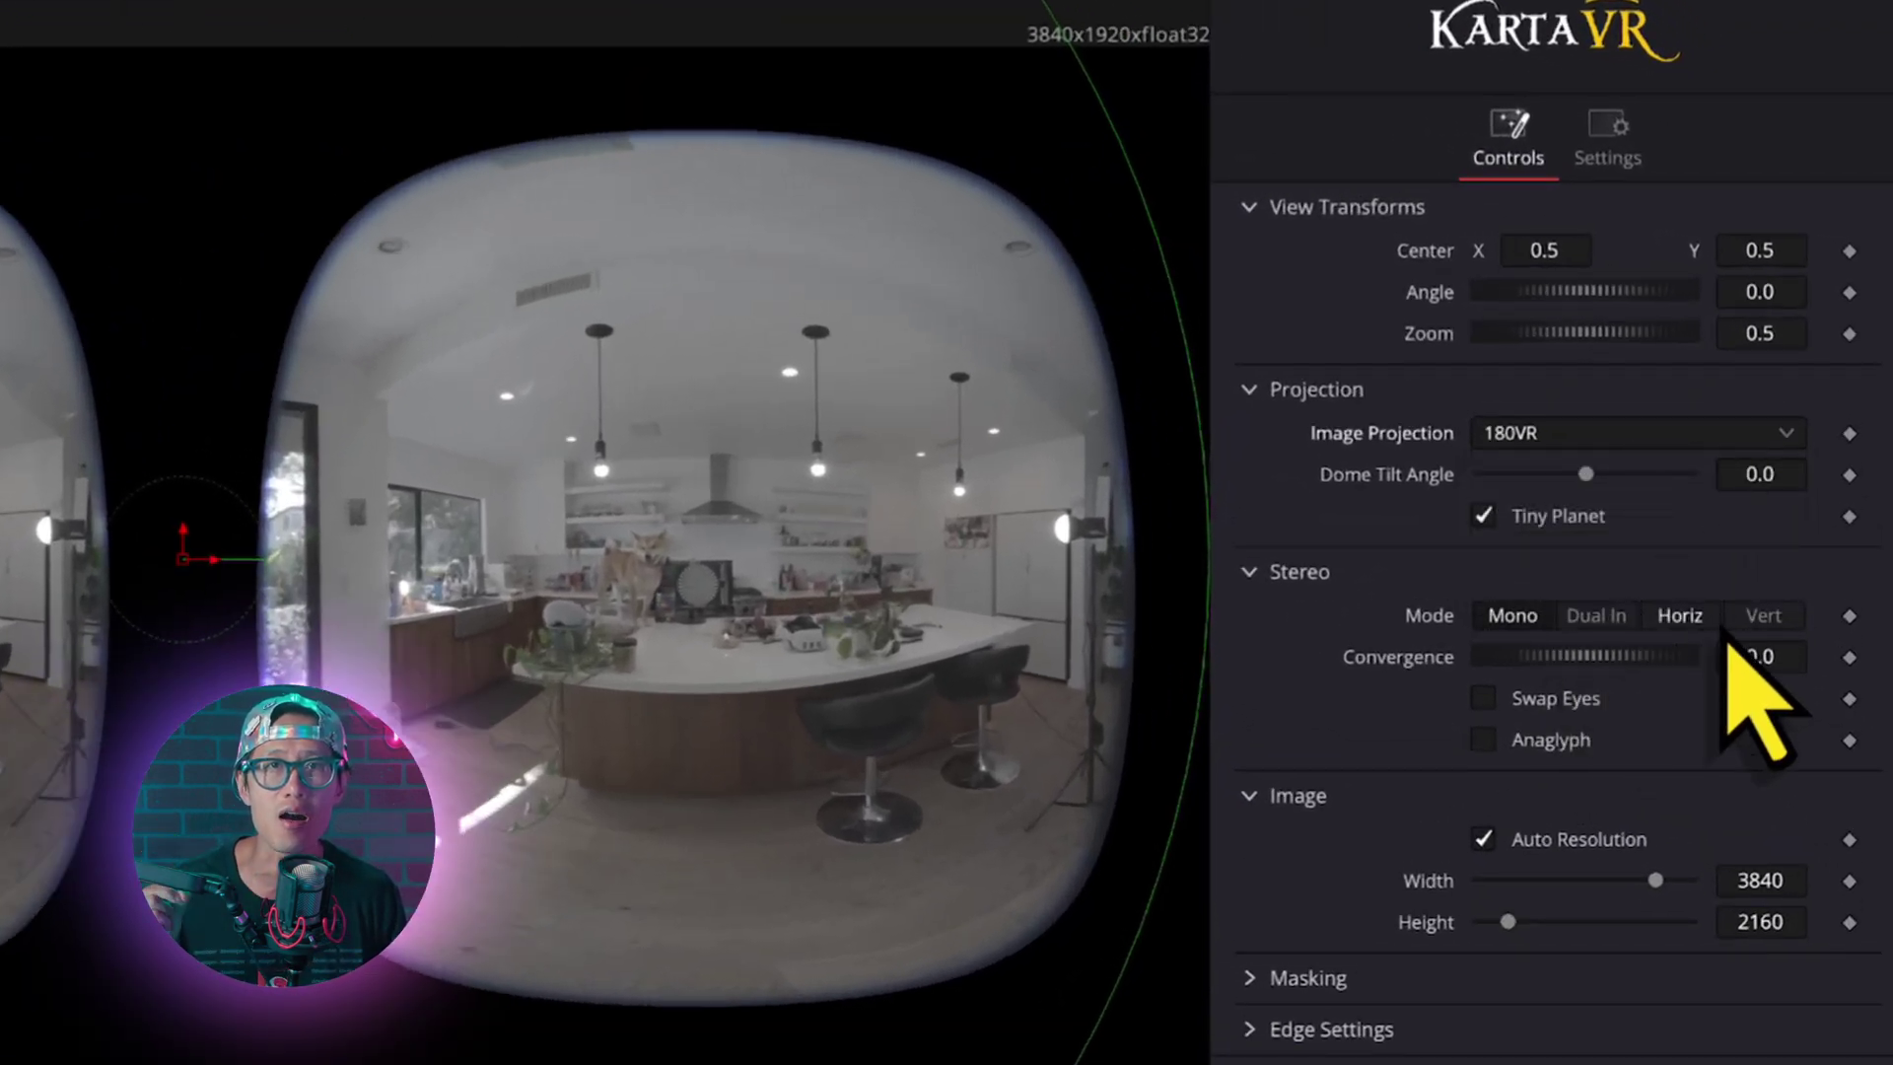
click(1707, 618)
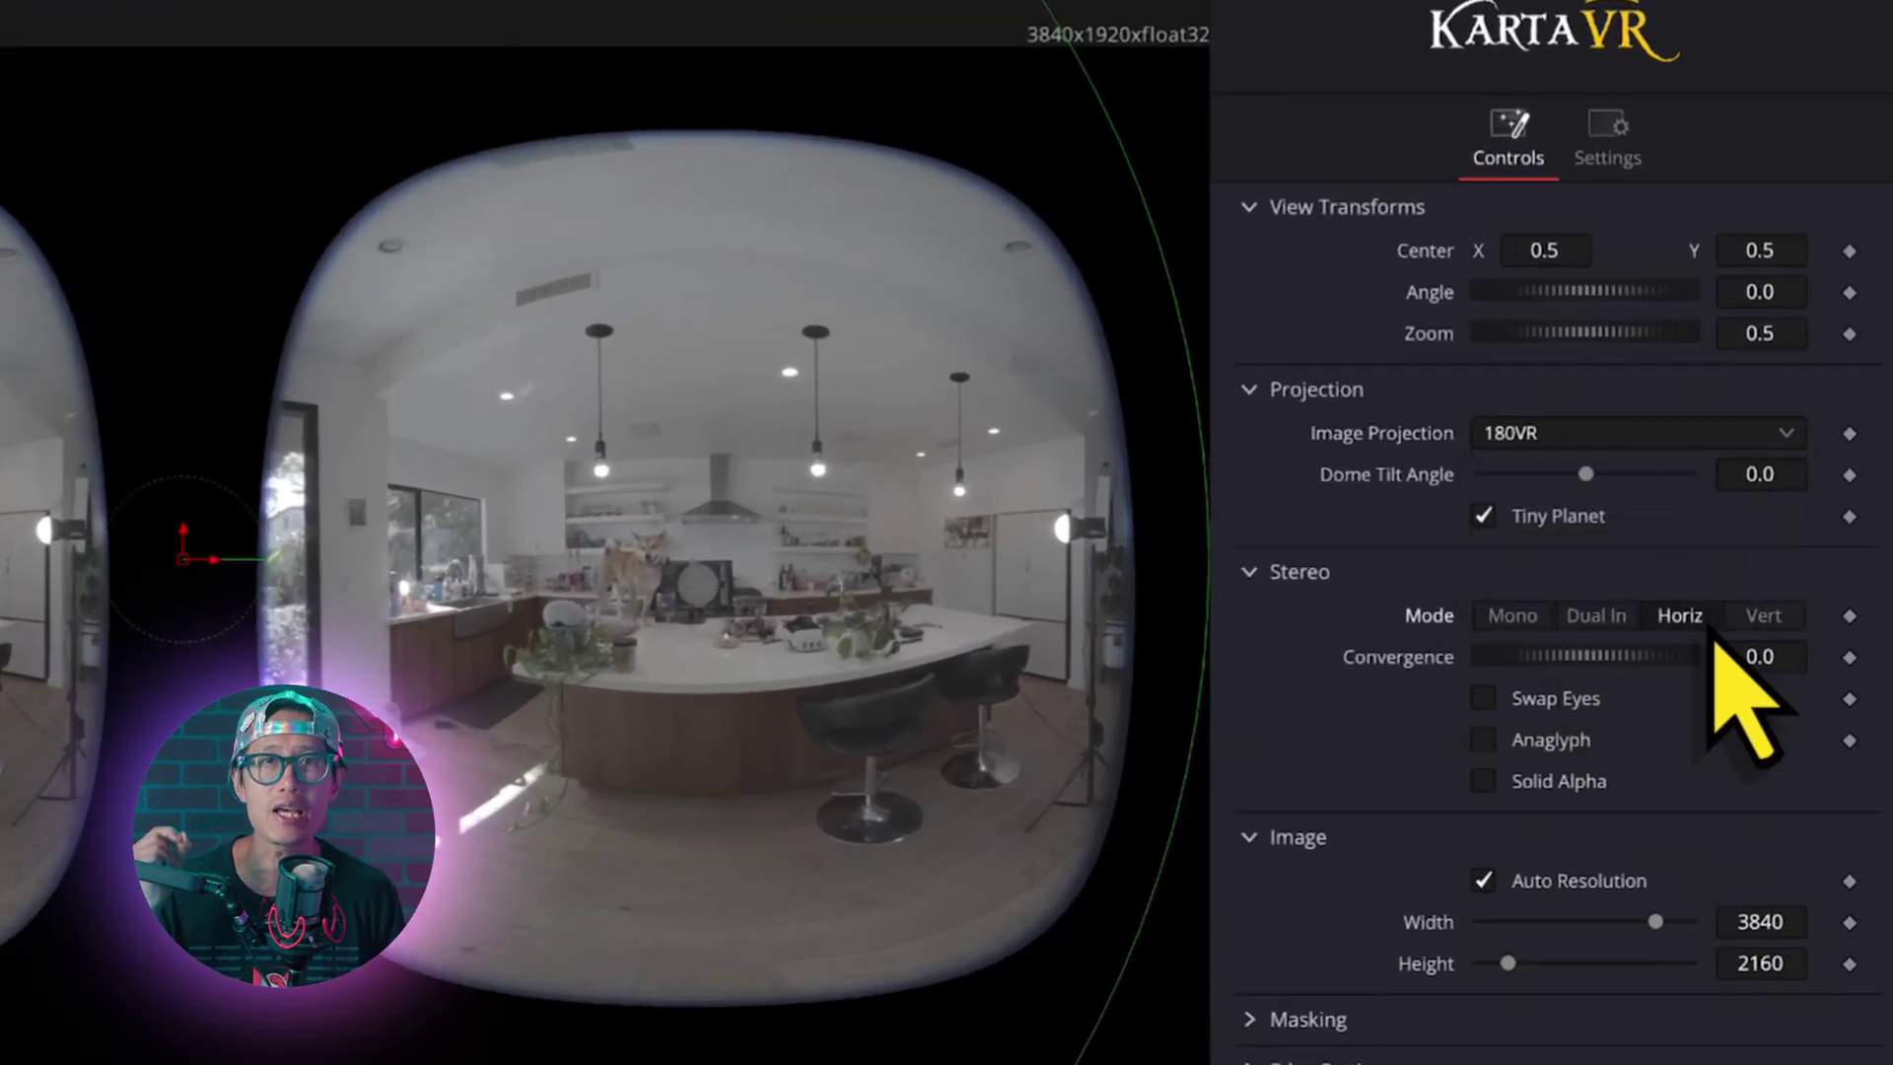
click(1483, 515)
click(1483, 740)
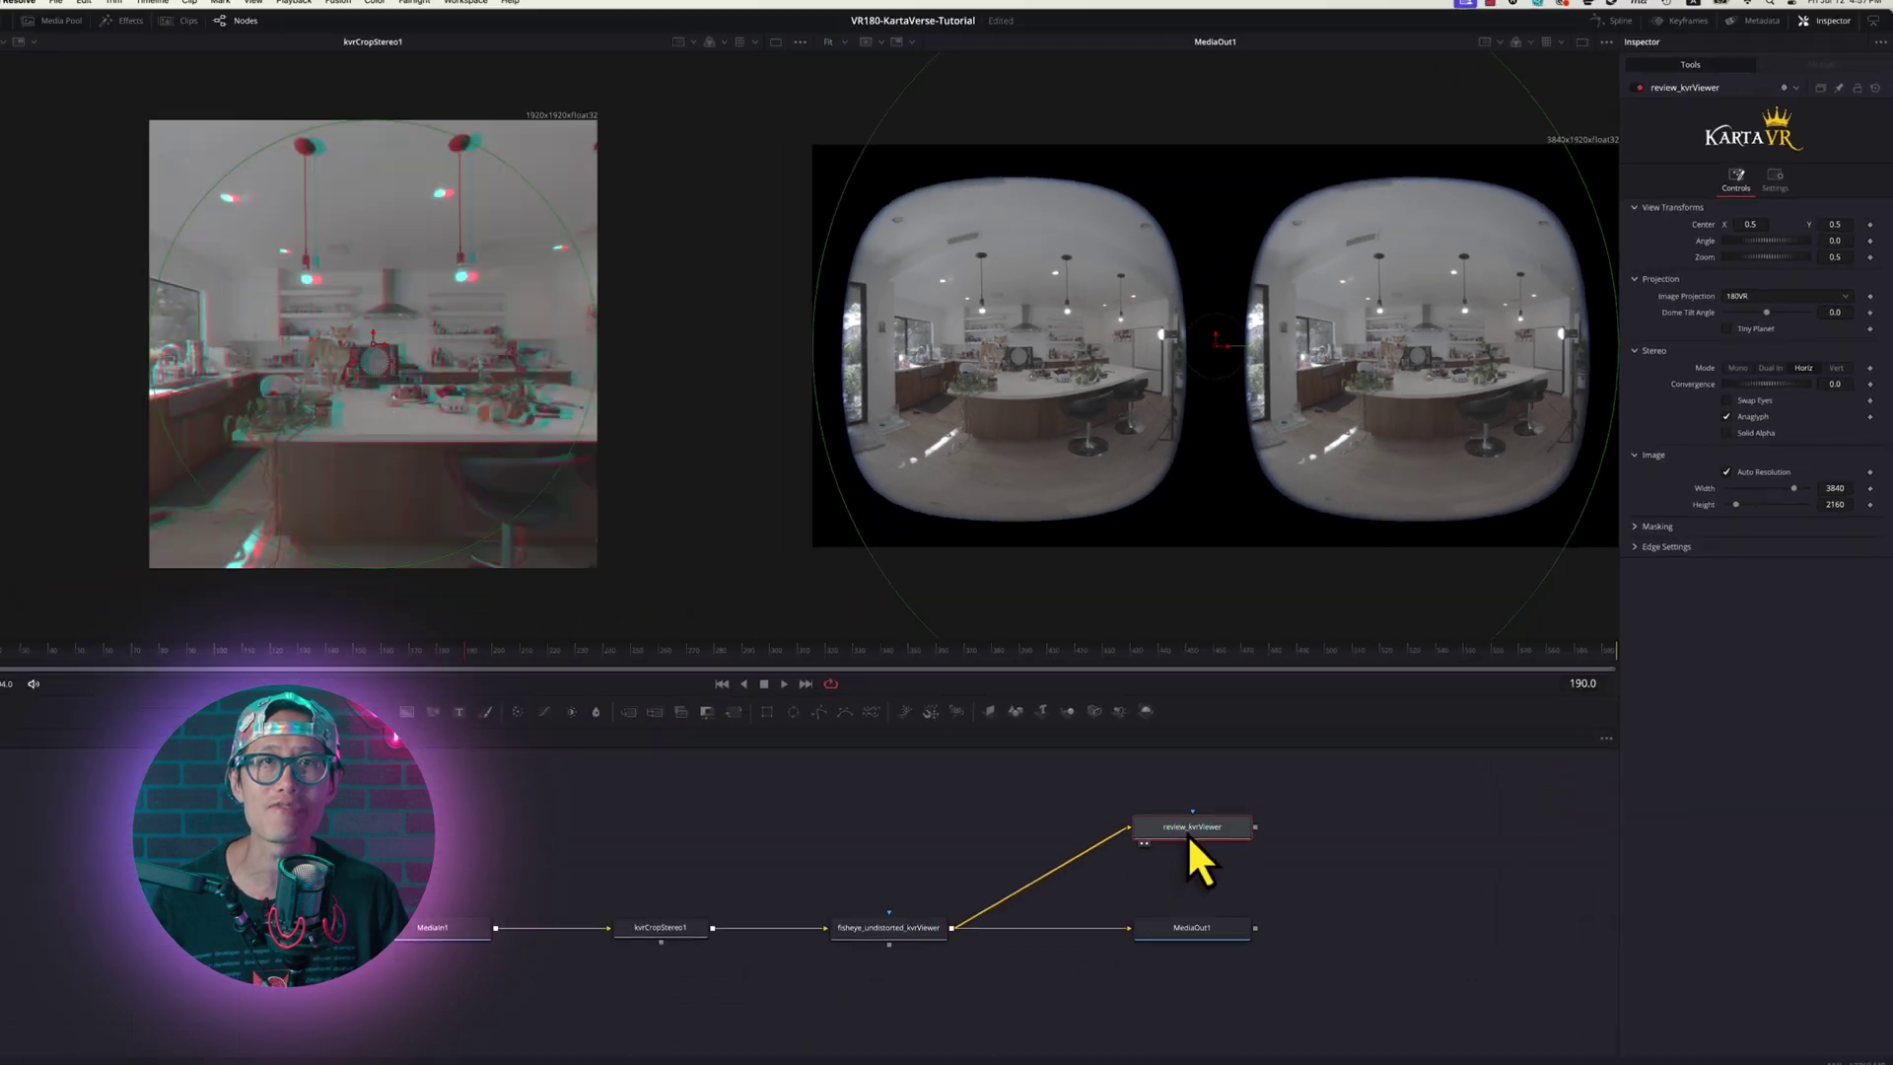
mouse_move(1187, 832)
mouse_down()
mouse_move(1247, 343)
mouse_move(1350, 347)
mouse_move(1175, 347)
mouse_move(1246, 351)
mouse_move(1258, 181)
mouse_move(1271, 482)
mouse_move(1280, 351)
mouse_move(1310, 364)
mouse_move(1195, 361)
mouse_up()
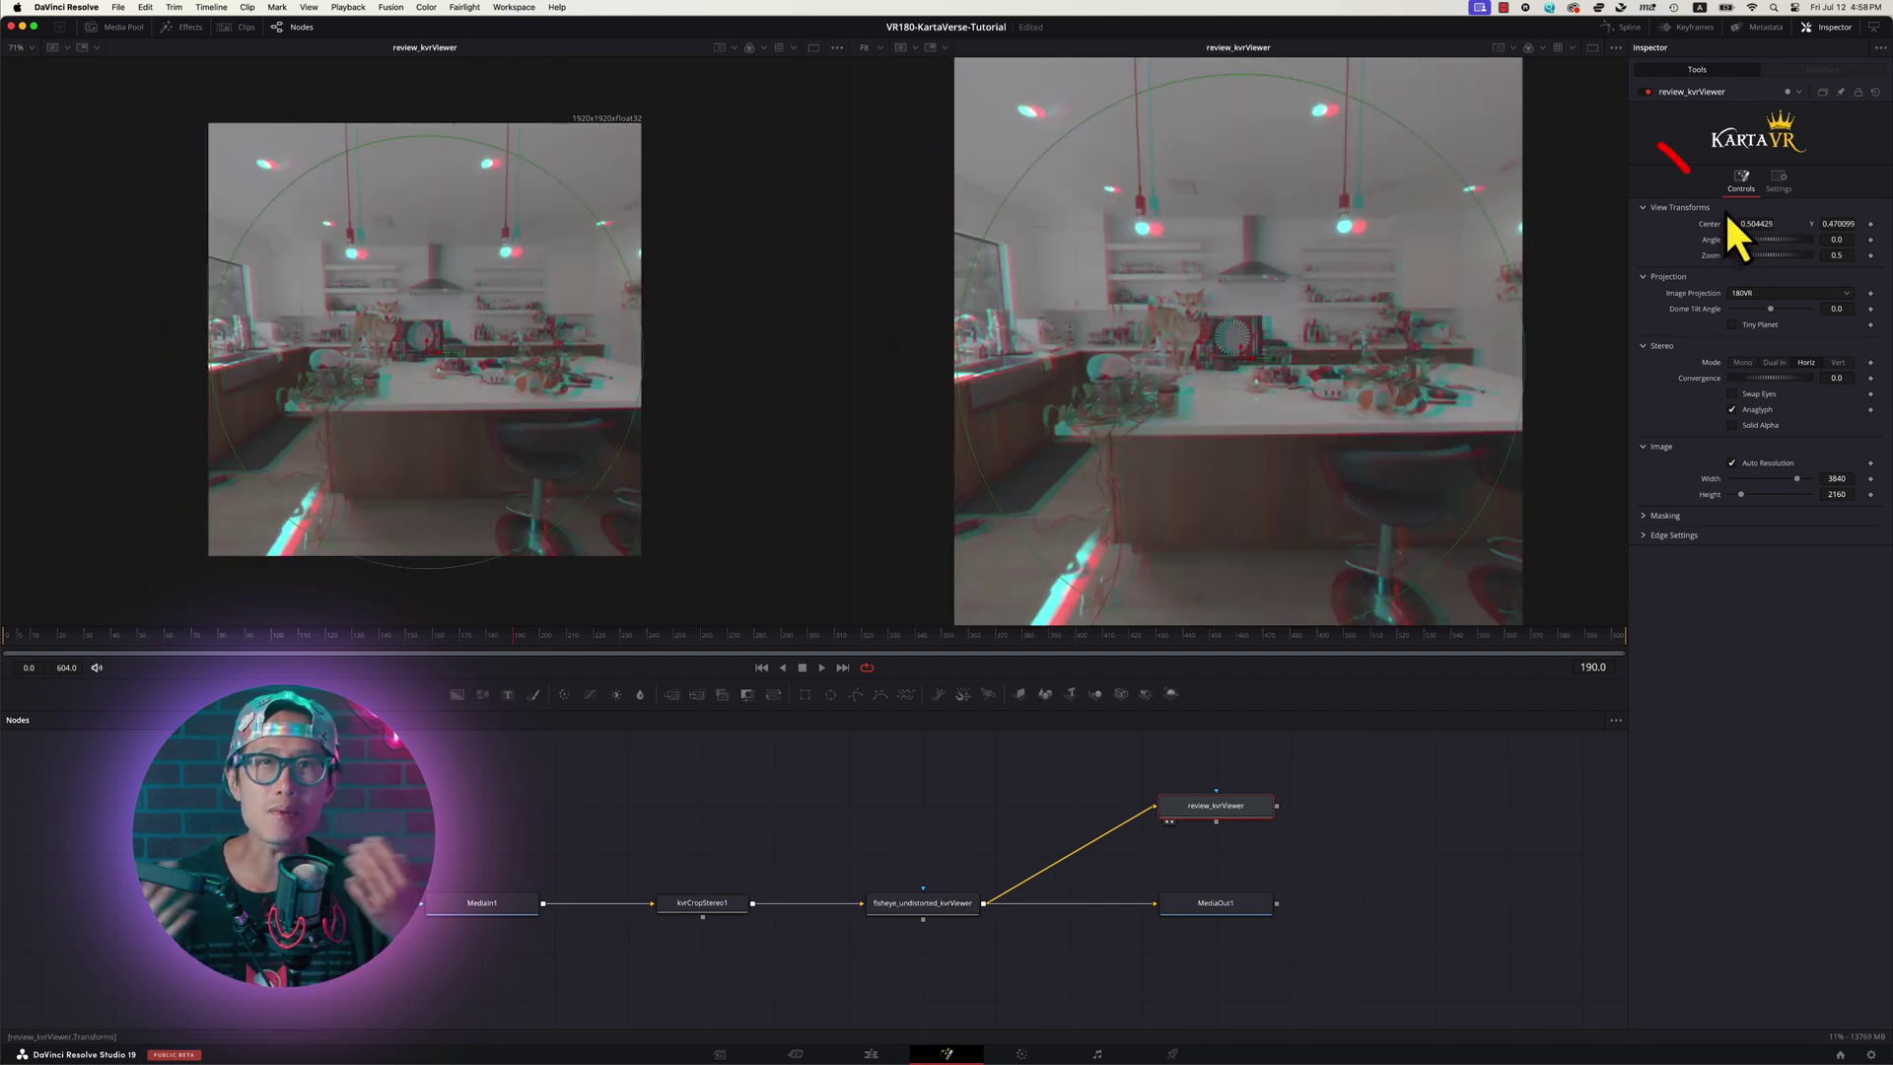
double_click(1711, 226)
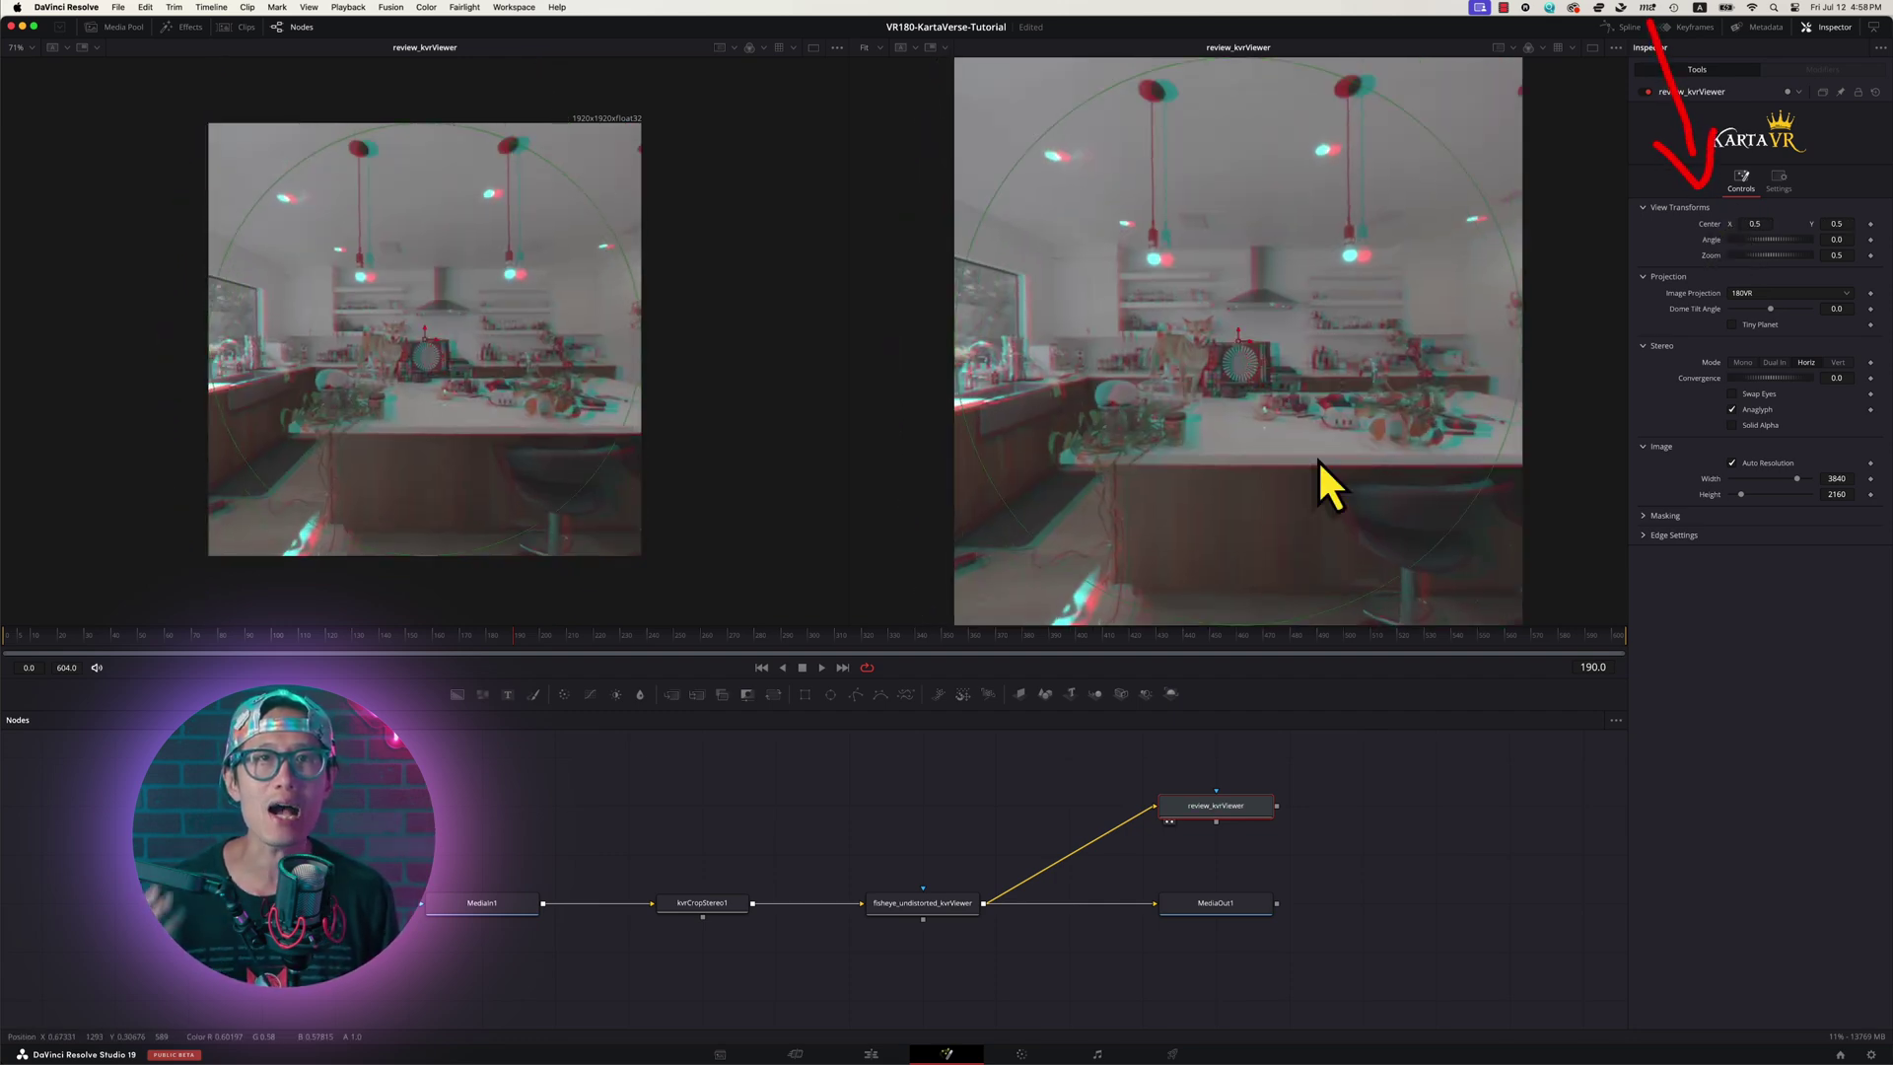
View fisheye_undistorted_kvrViewer, set its Mask Diameter to 0.961, then go to the Color page
click(947, 905)
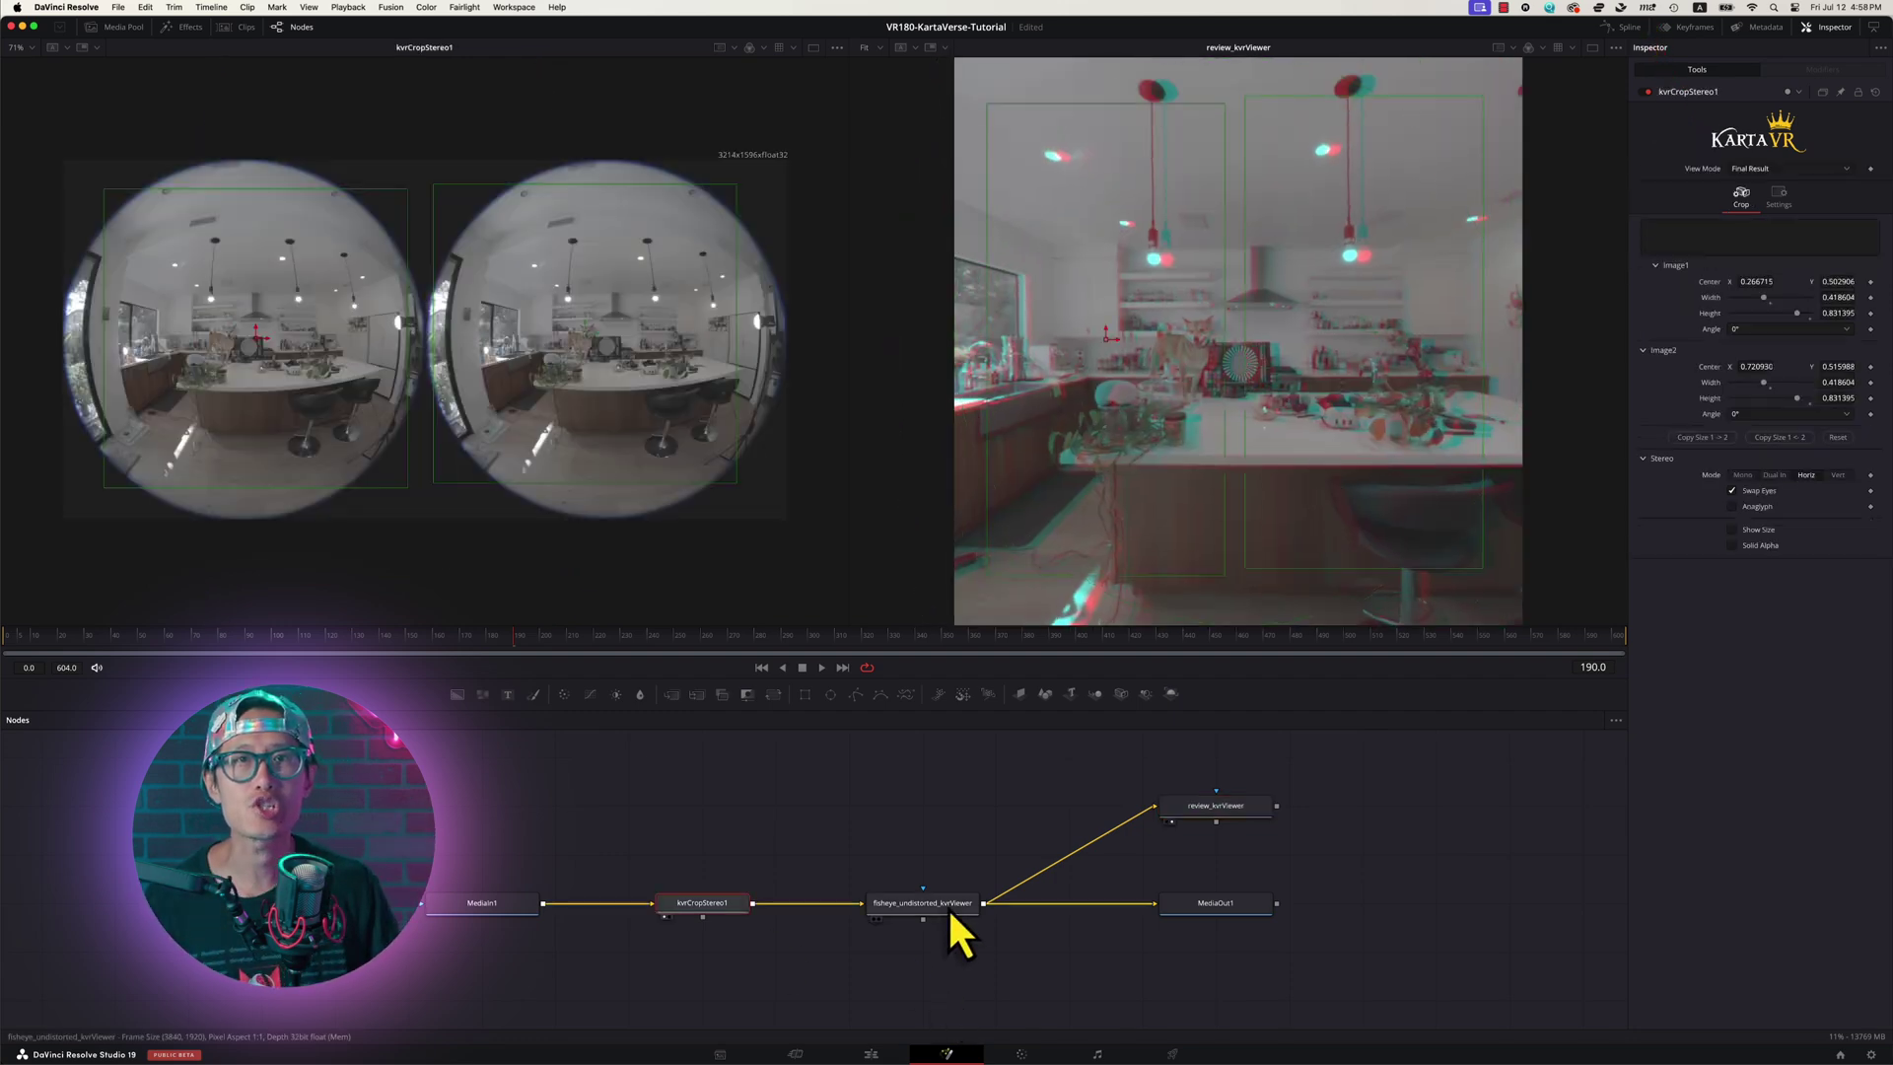
key(1)
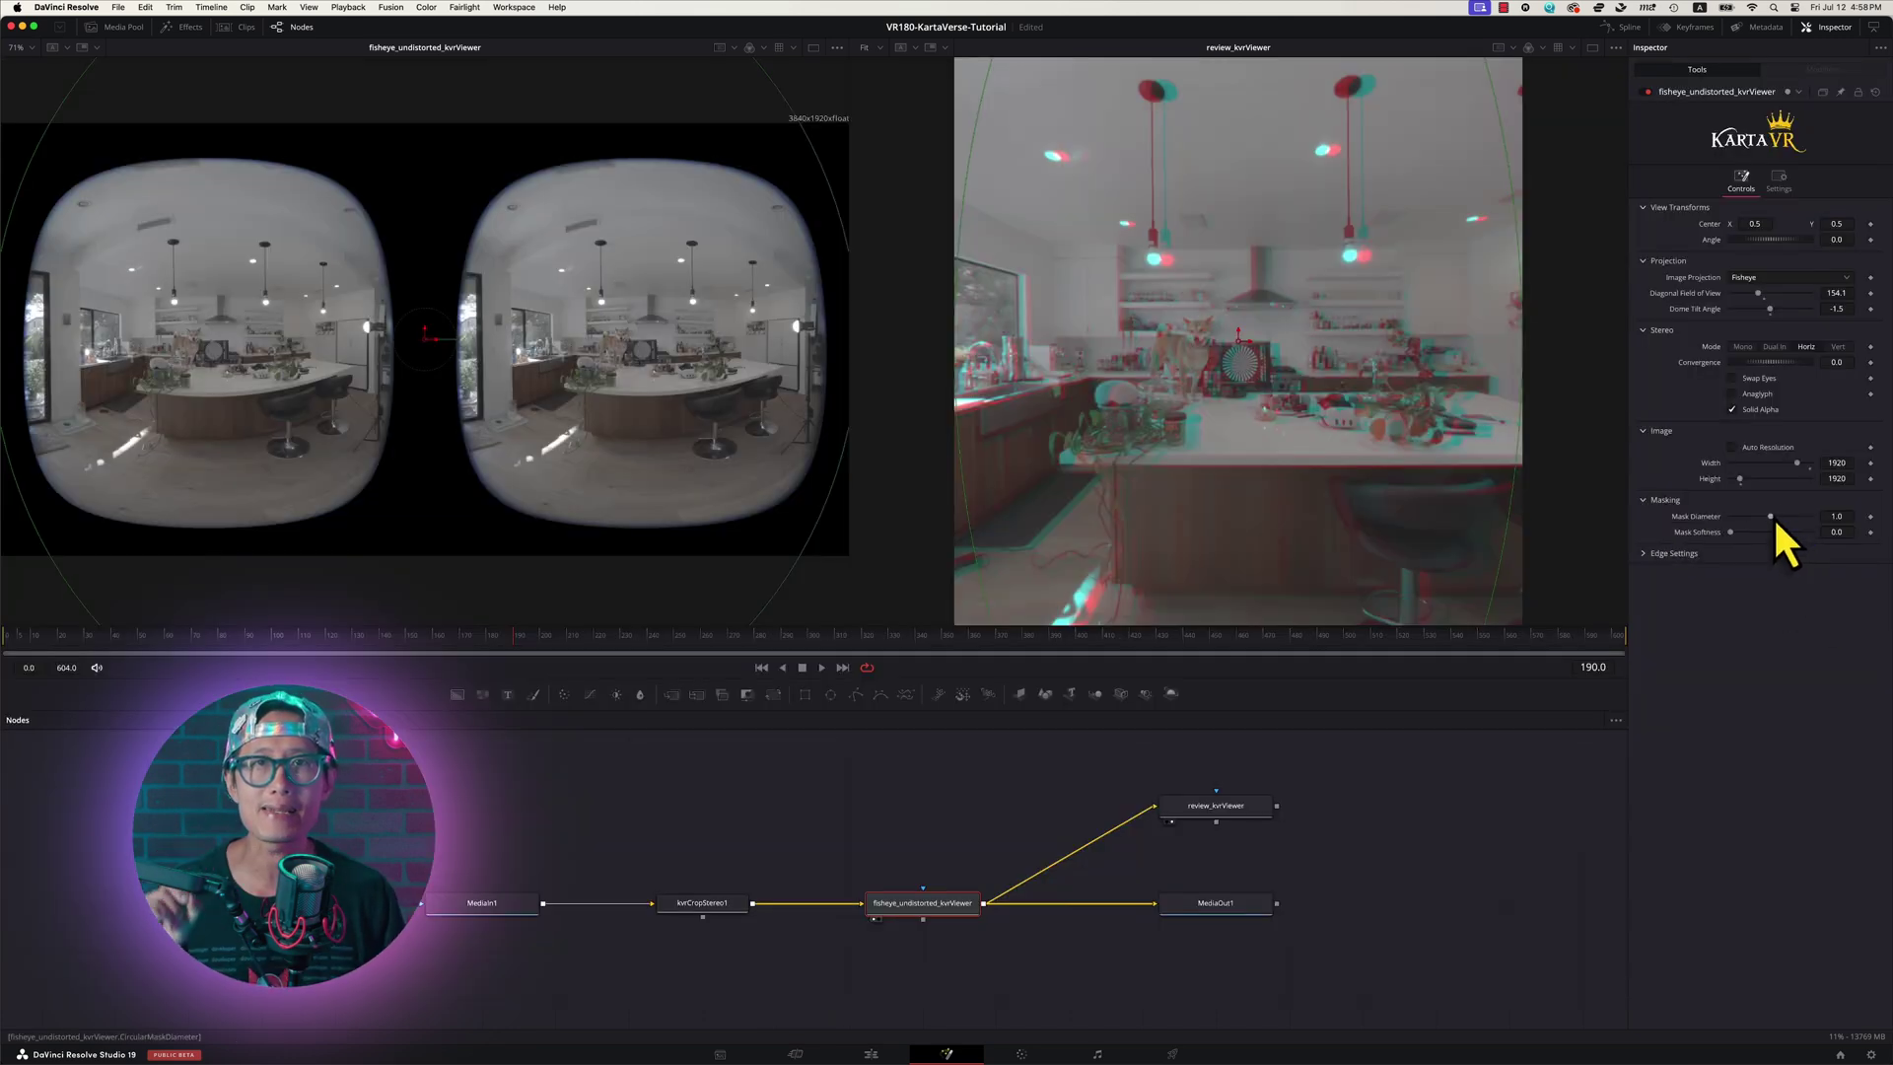
drag(1772, 516, 1766, 516)
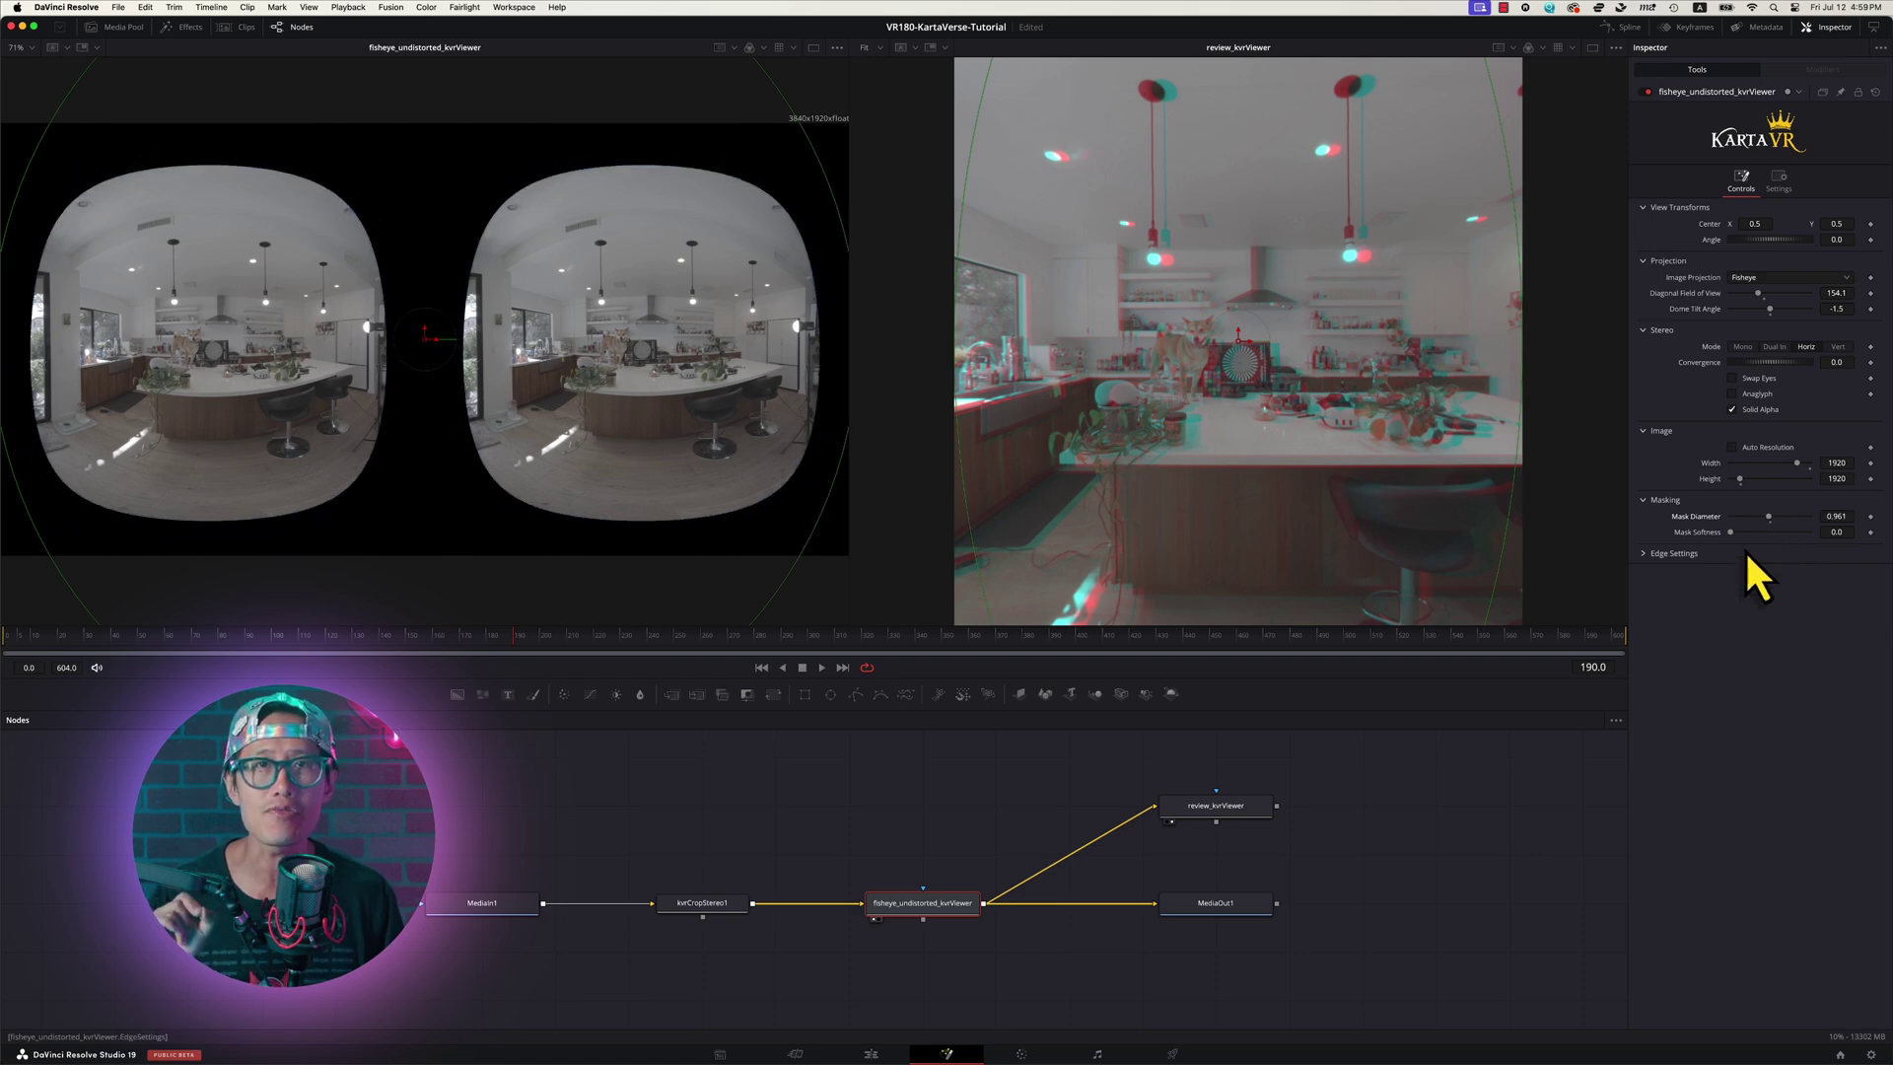
click(1022, 1054)
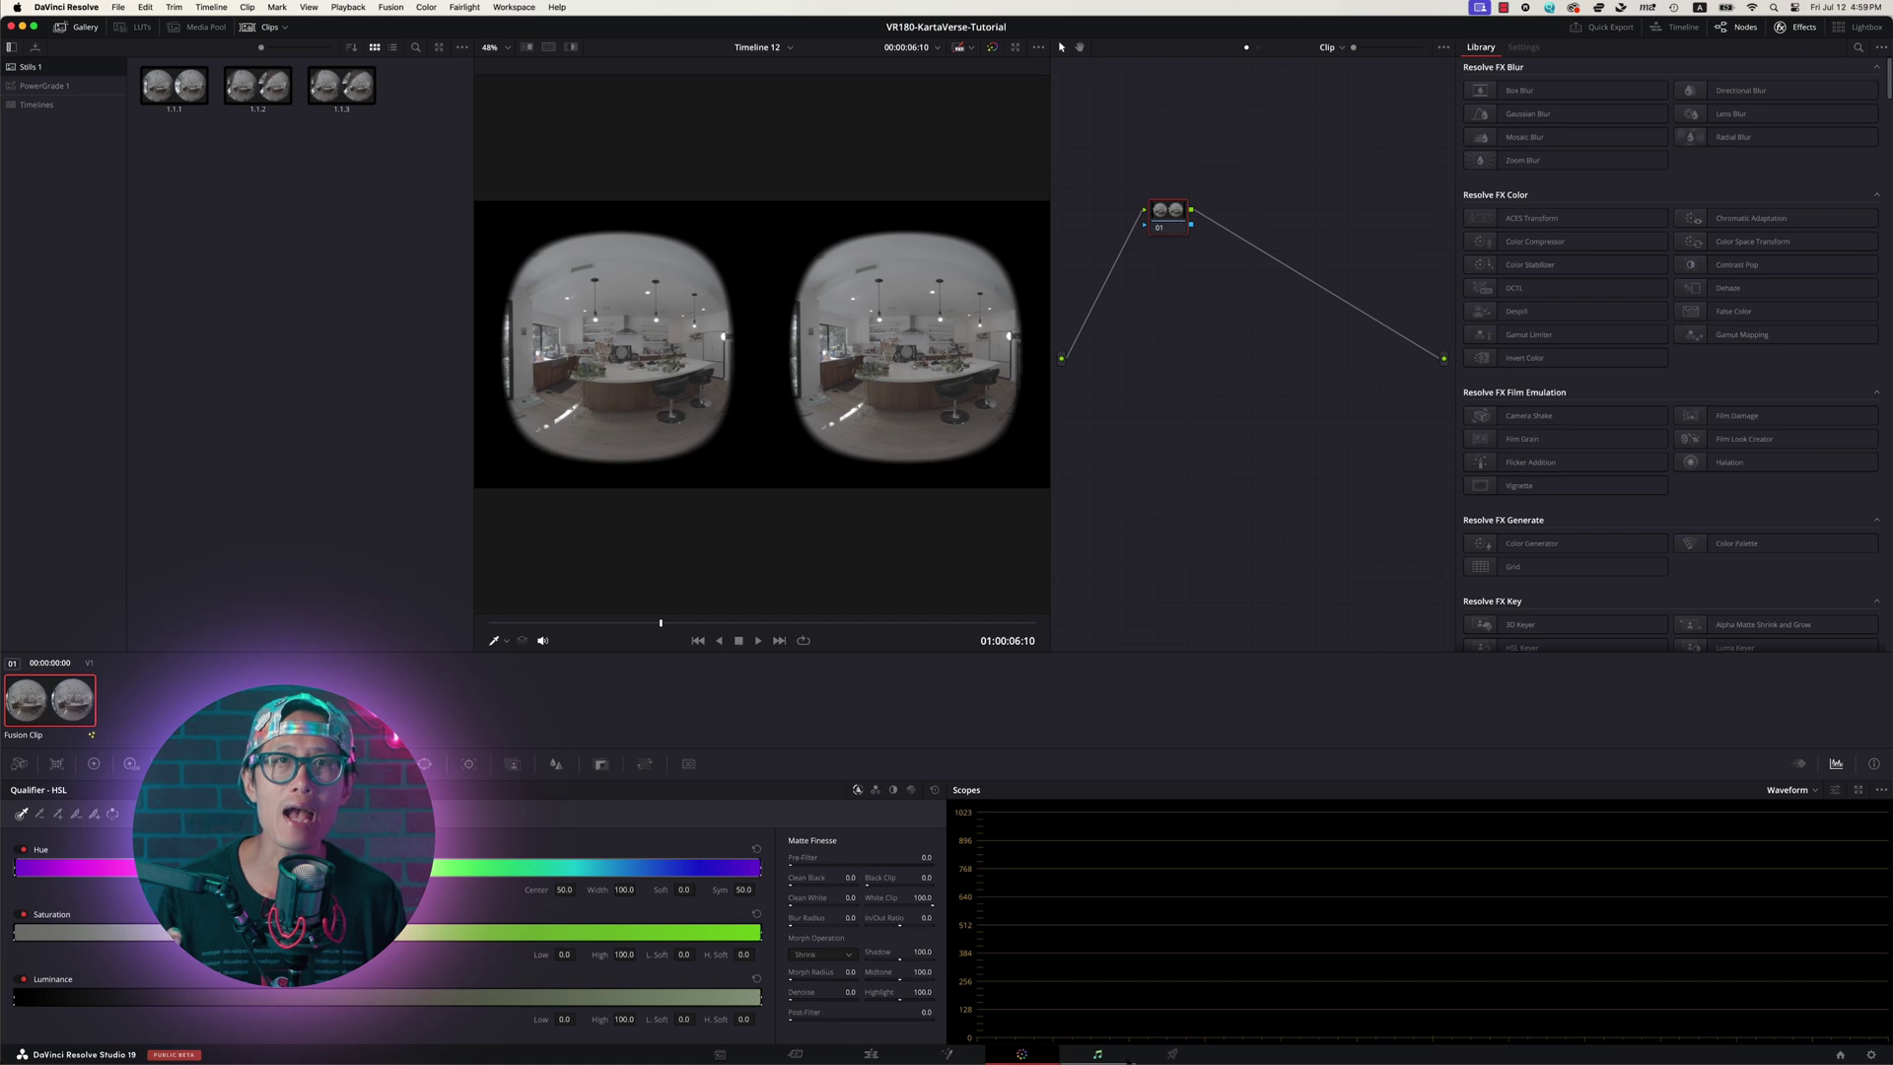
Check the render settings on the Deliver page, then return to the Fusion page
click(1172, 1054)
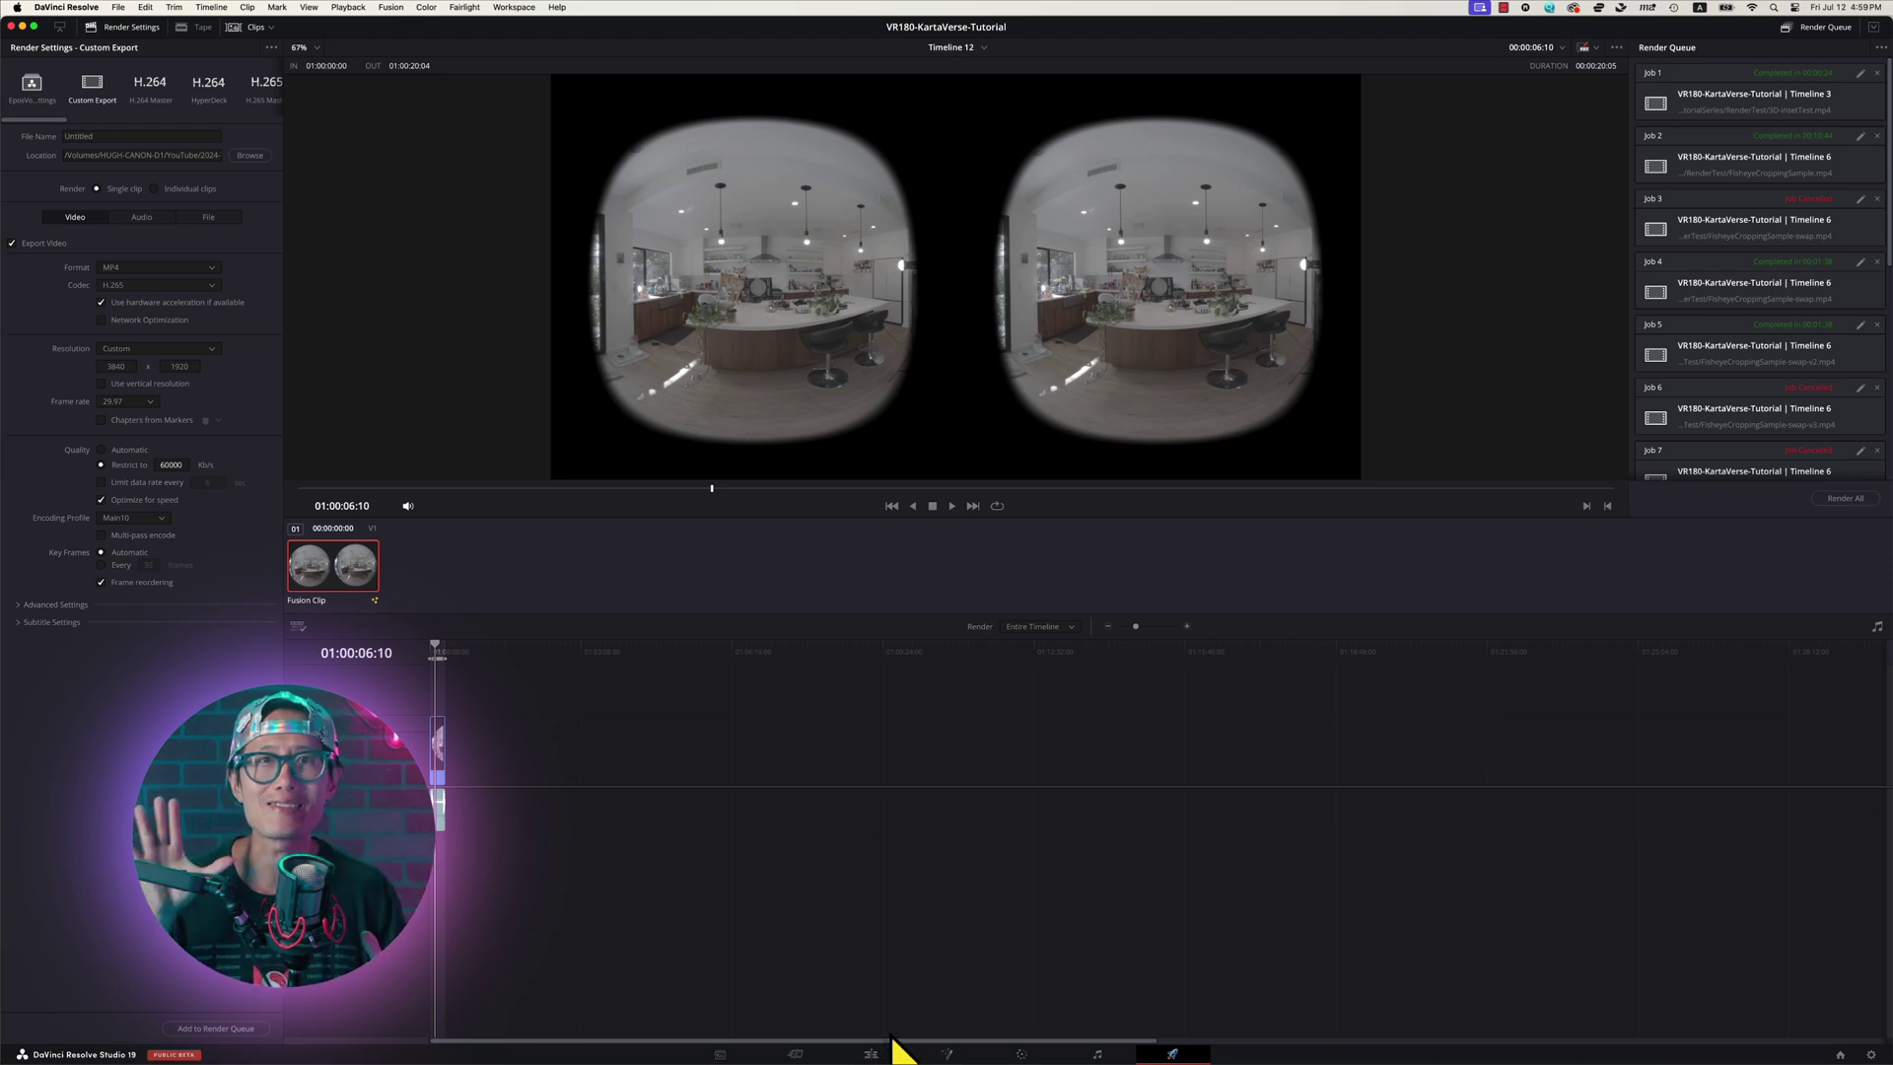
click(947, 1054)
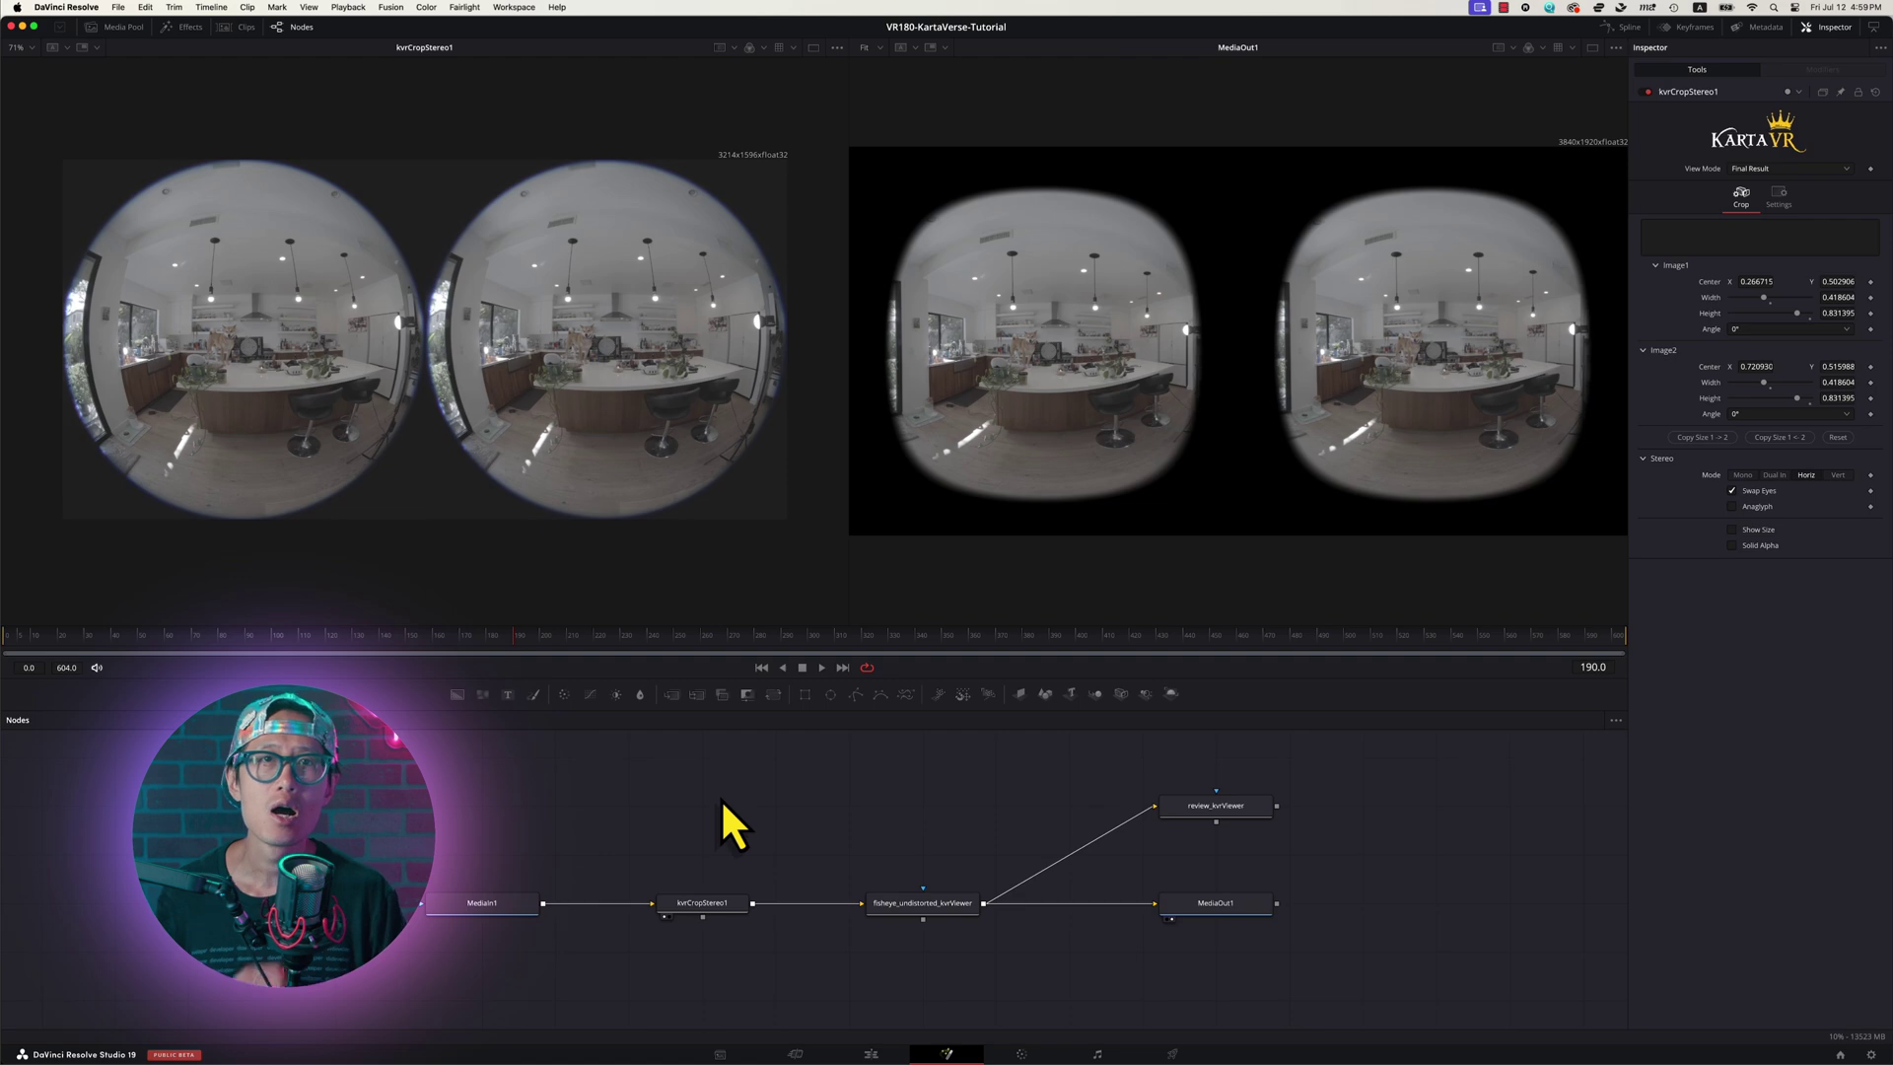
Duplicate kvrCropStereo1 as a backup and show the original in a single large viewer without the node graph
key(super+v)
click(717, 909)
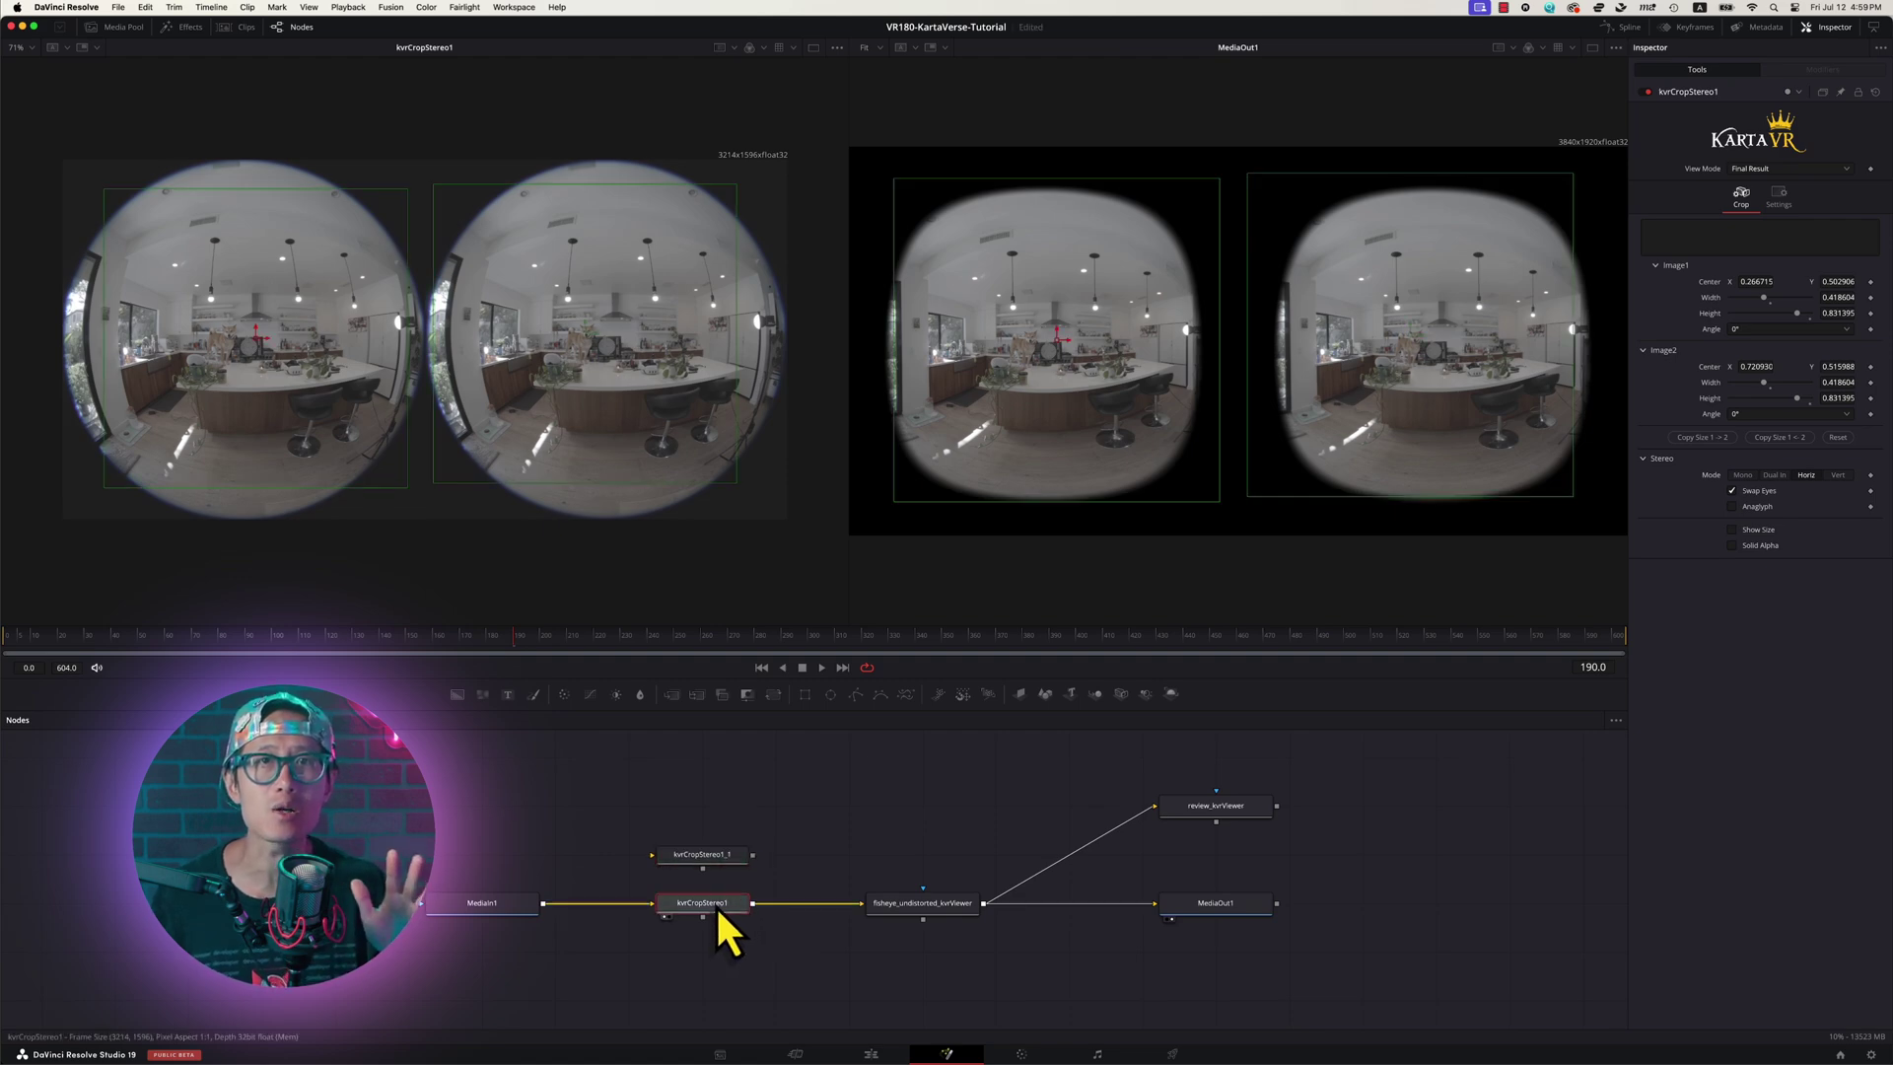
key(2)
click(294, 29)
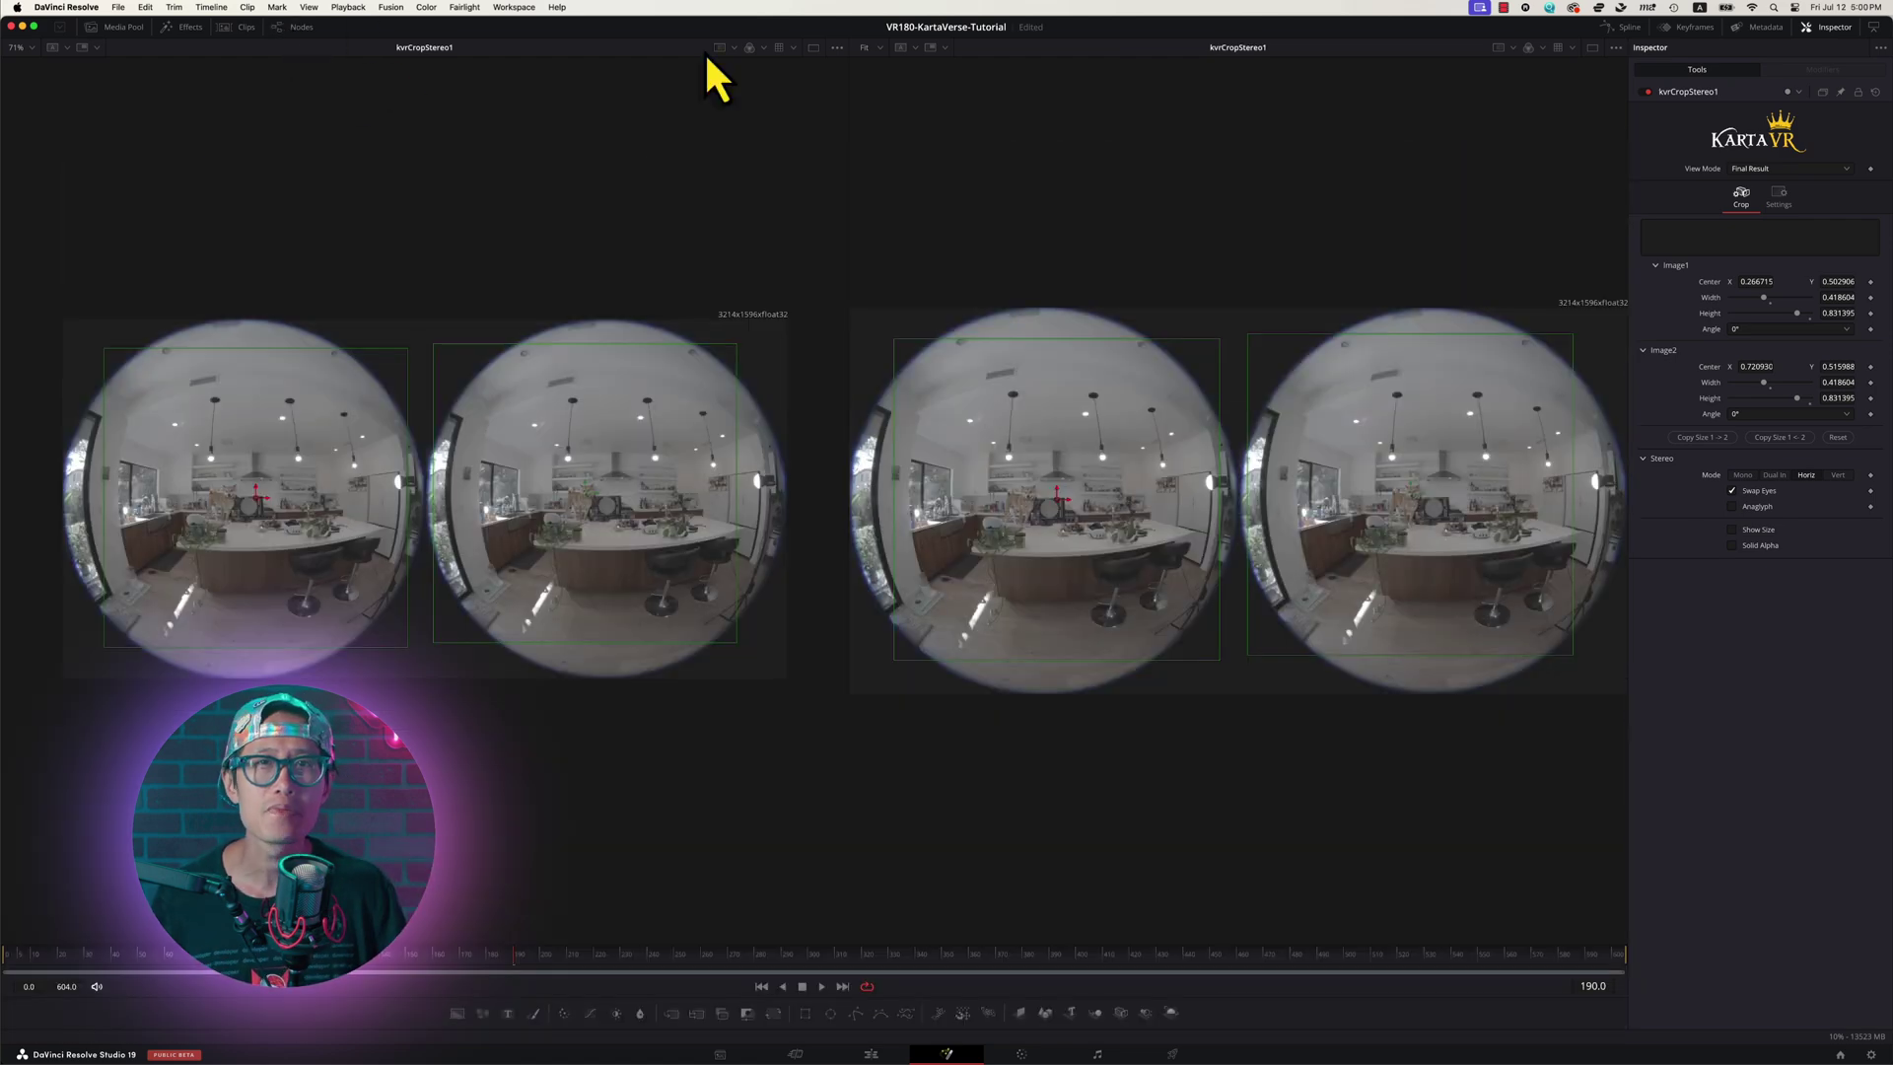
click(1592, 48)
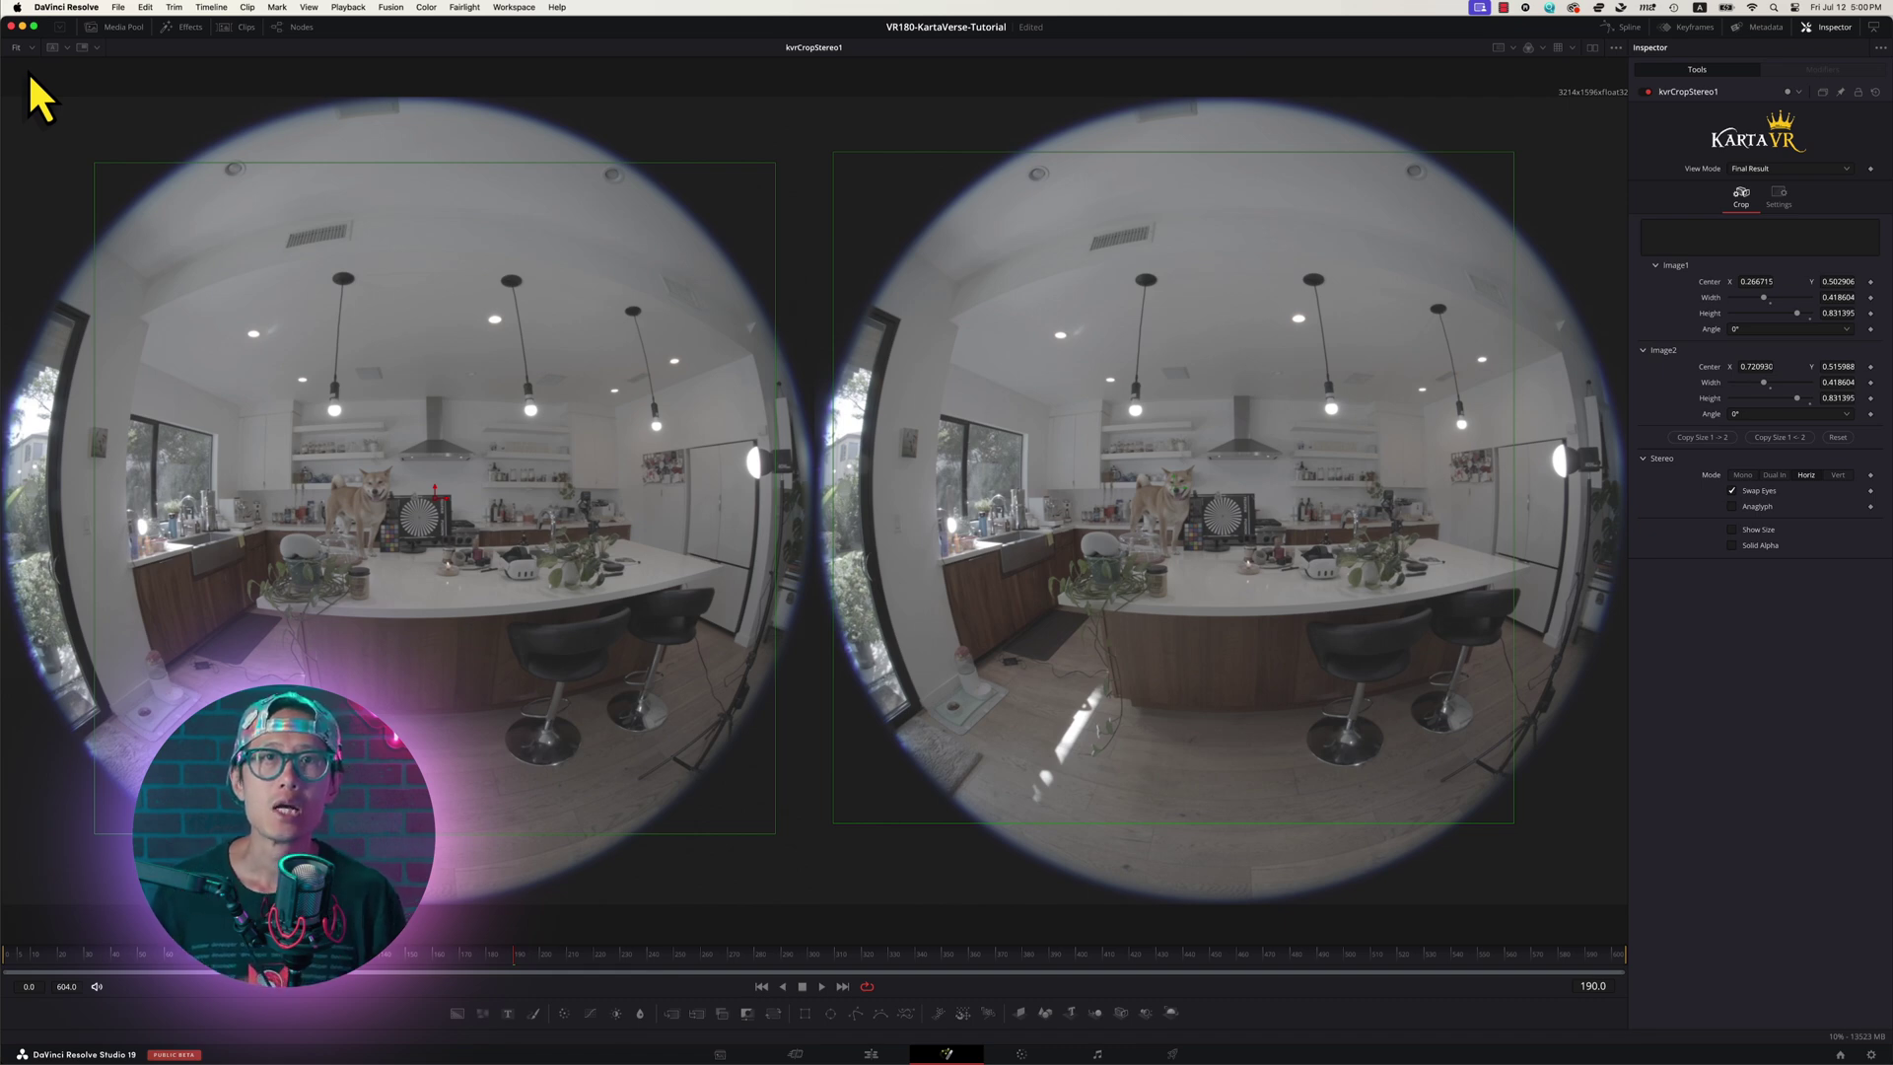
Align the Image1 and Image2 crop centres using the anaglyph overlay, then turn Anaglyph off
click(1732, 506)
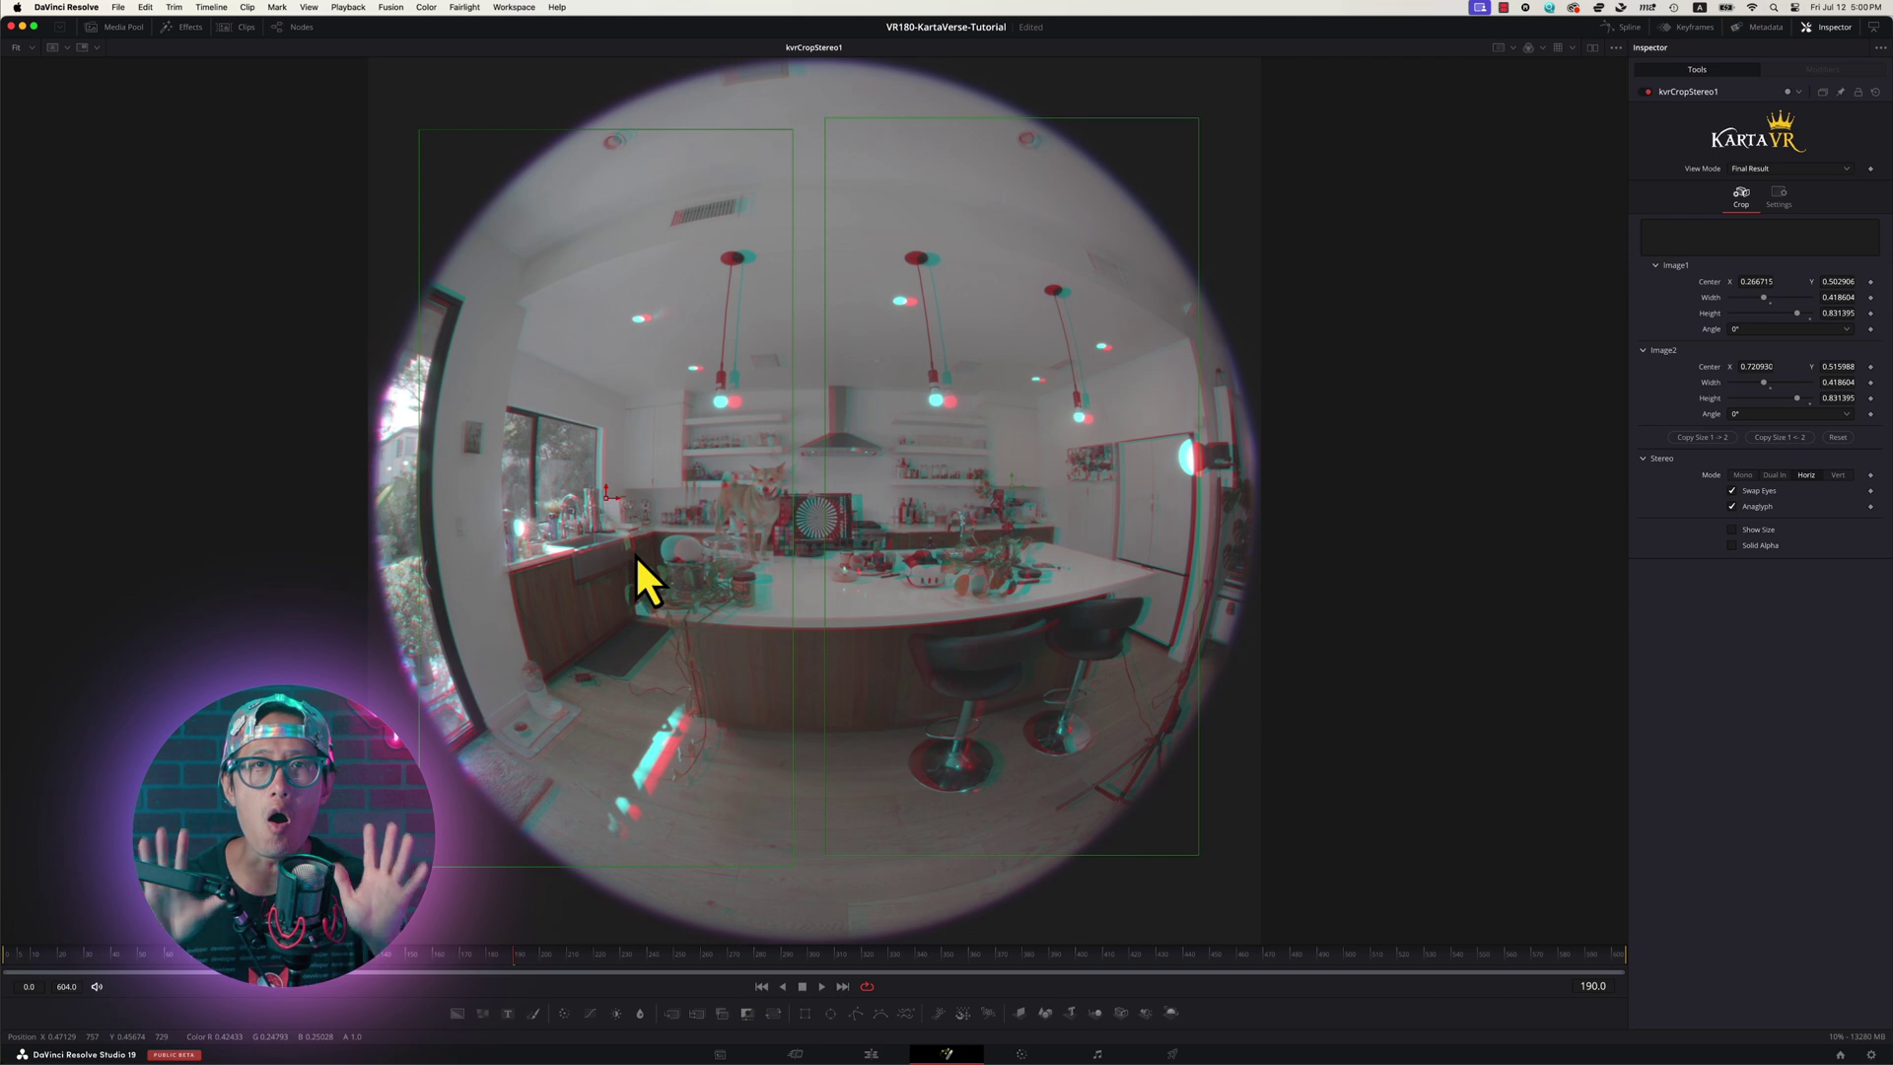
drag(617, 500, 615, 500)
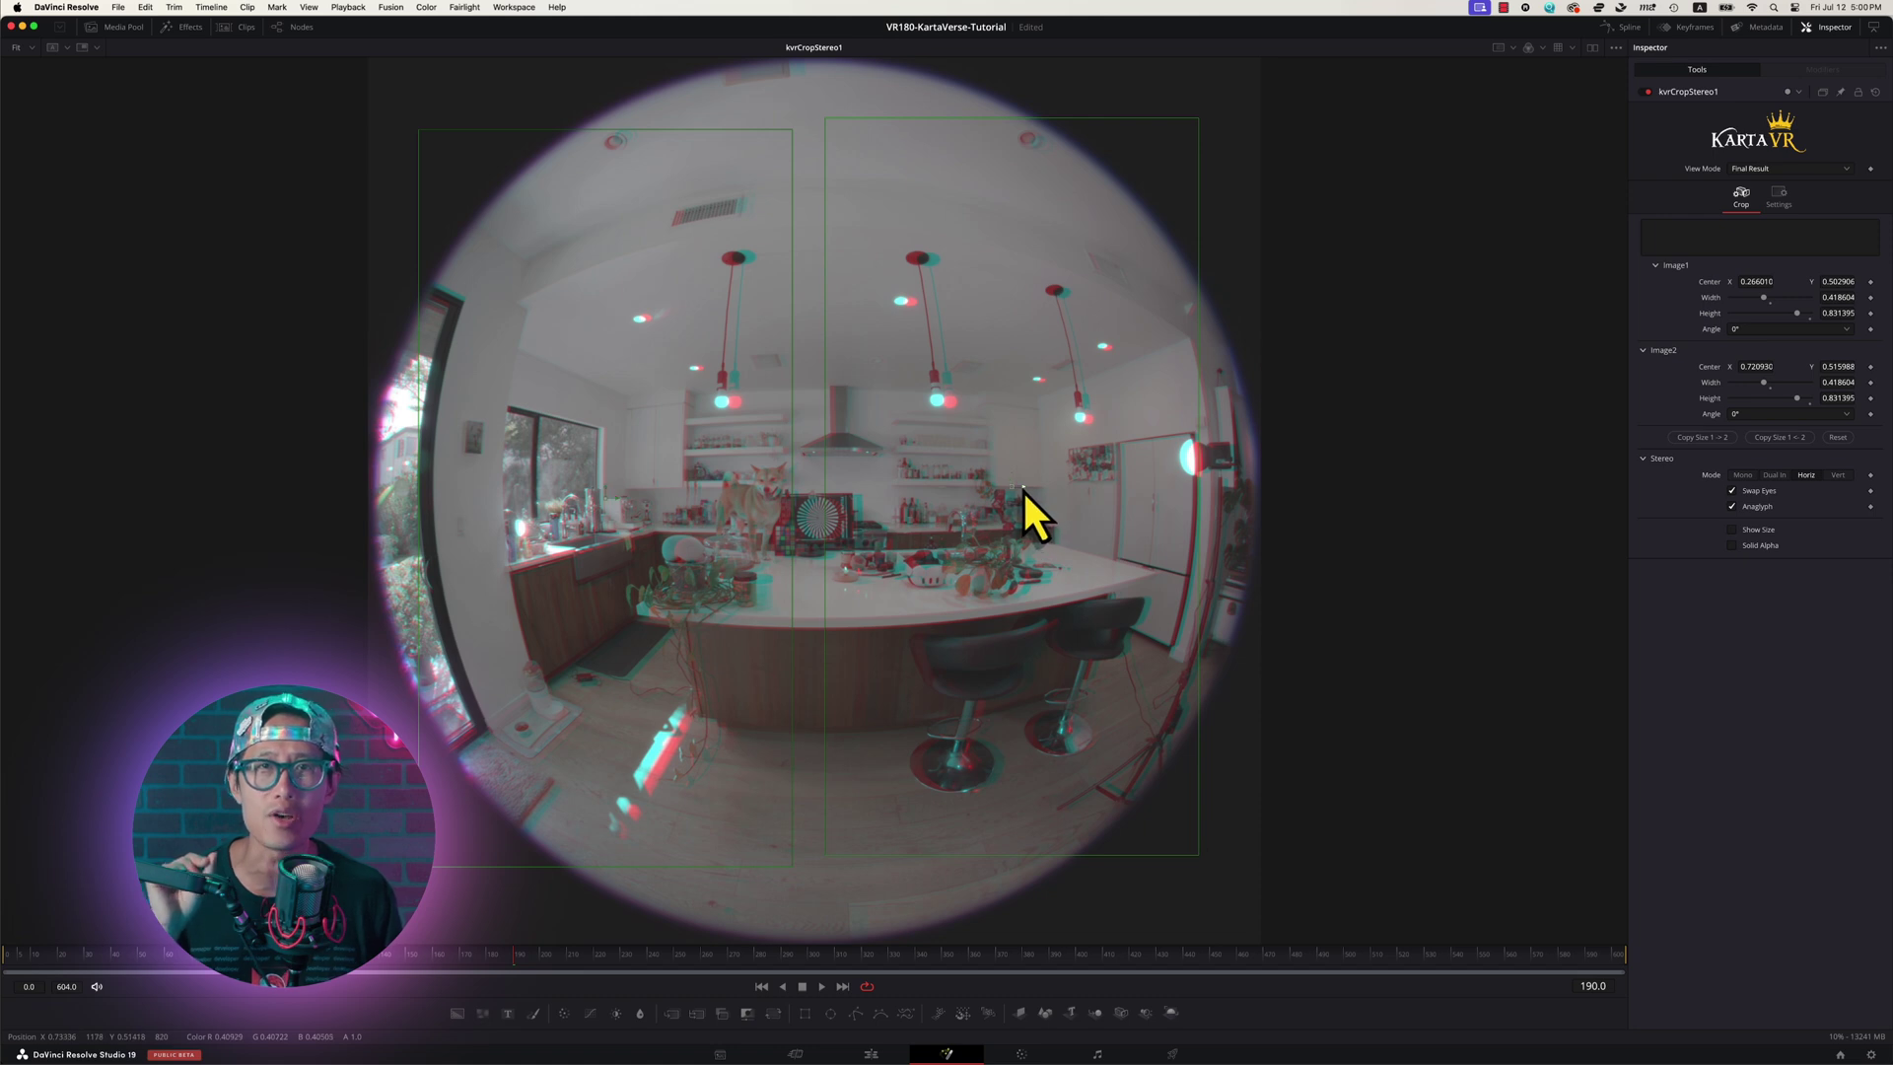
drag(1021, 489, 1026, 489)
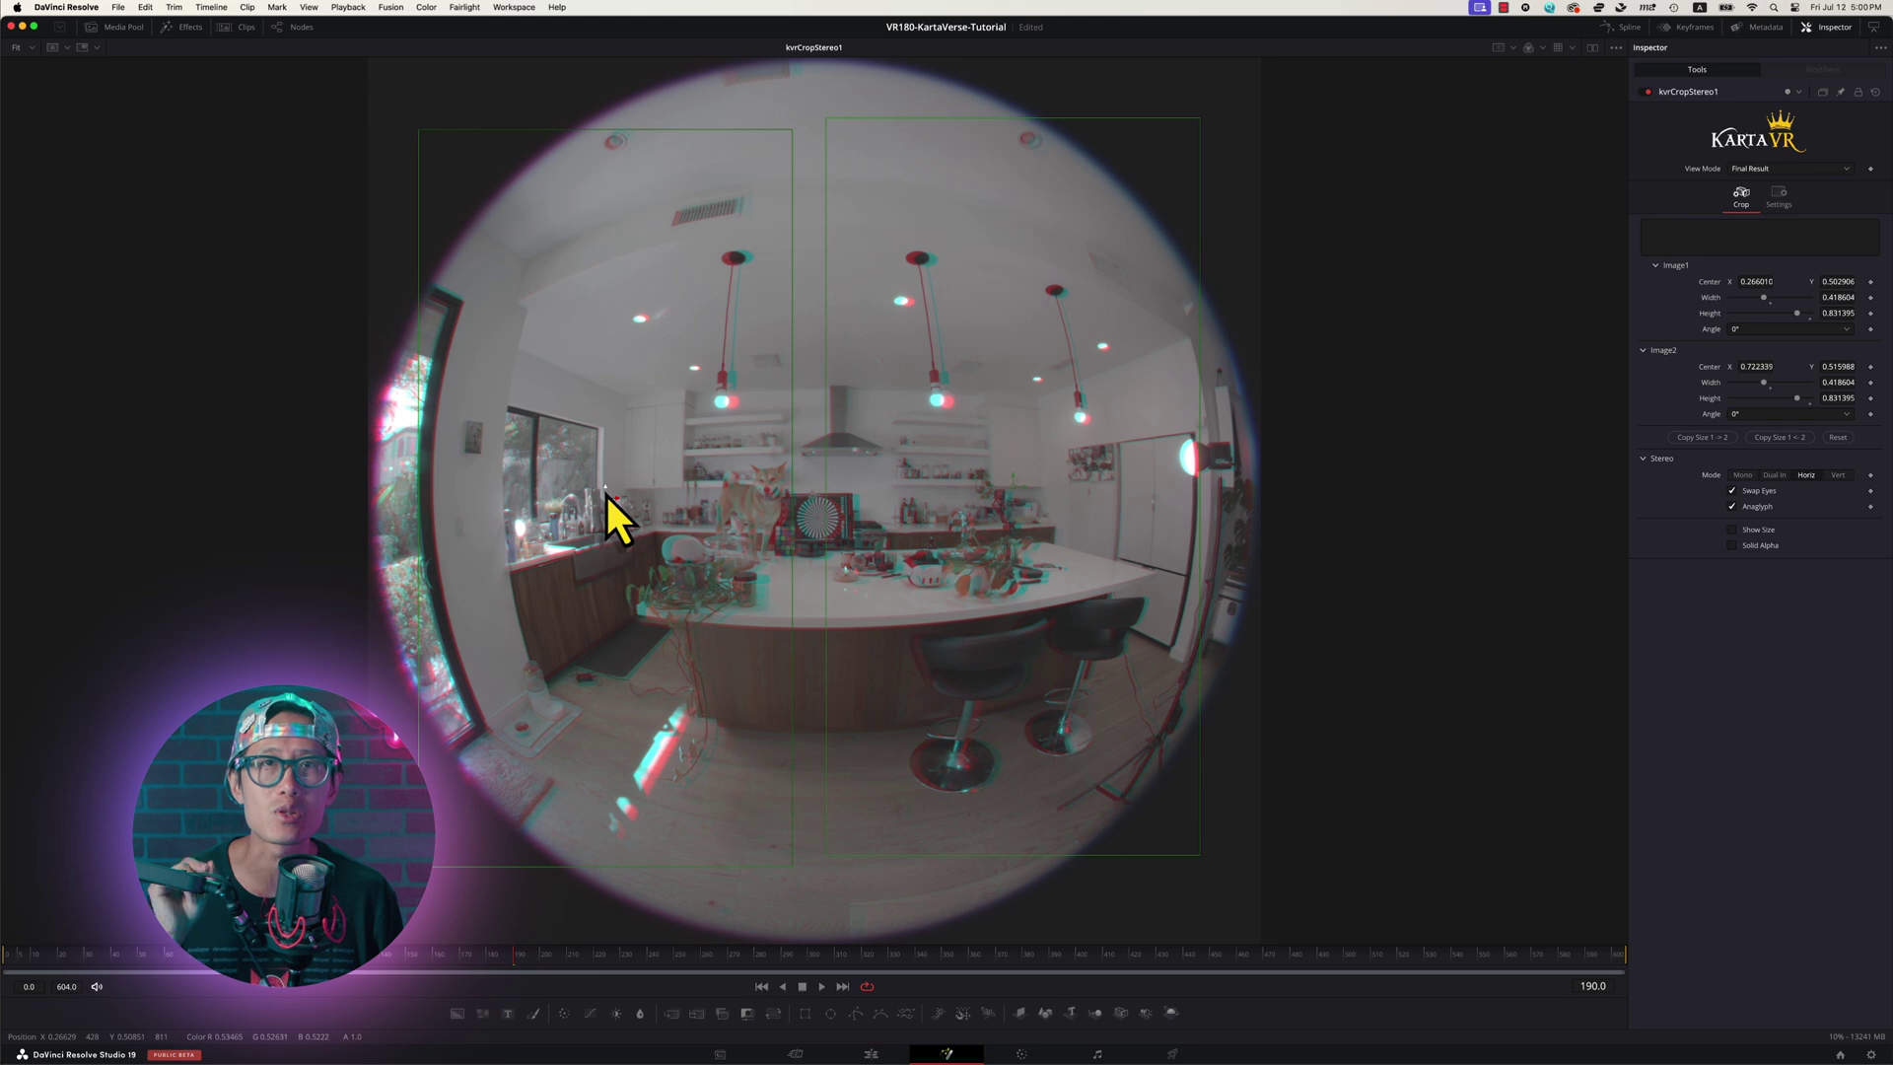
drag(606, 491, 605, 489)
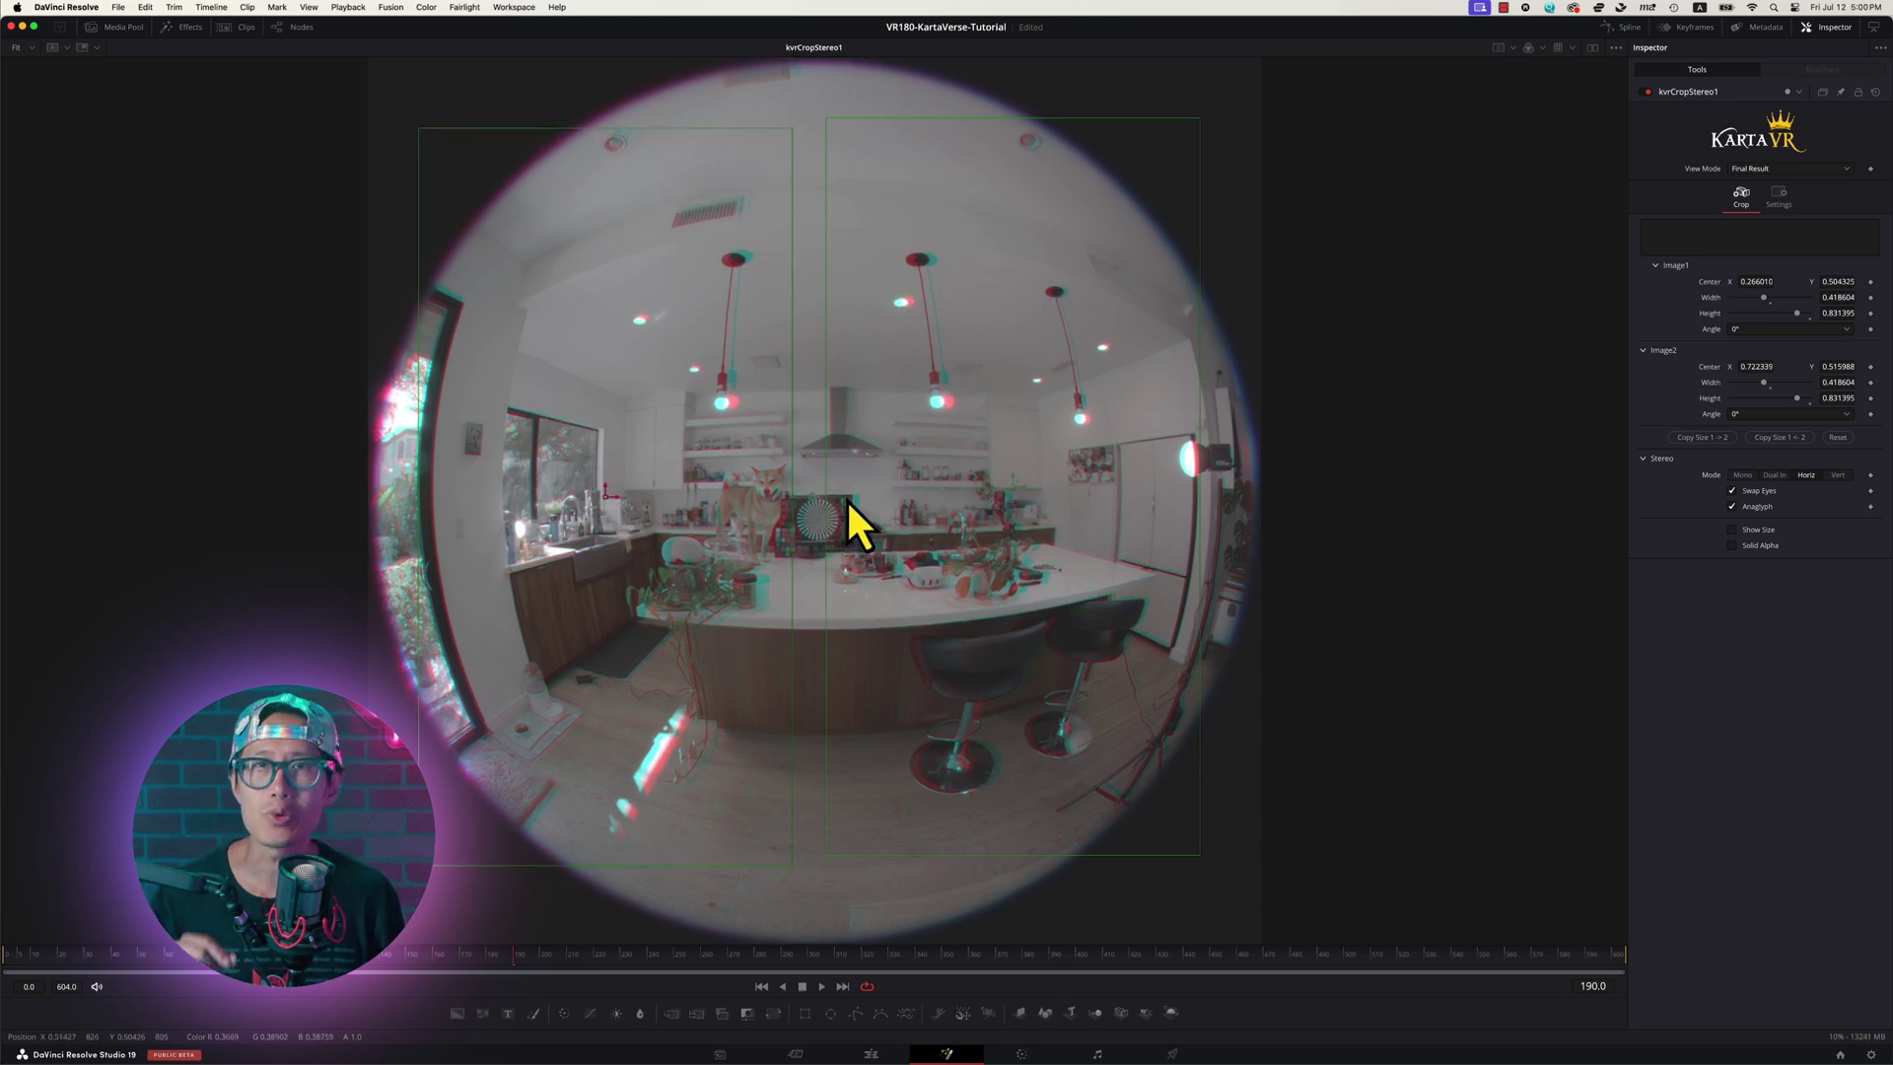
click(1732, 506)
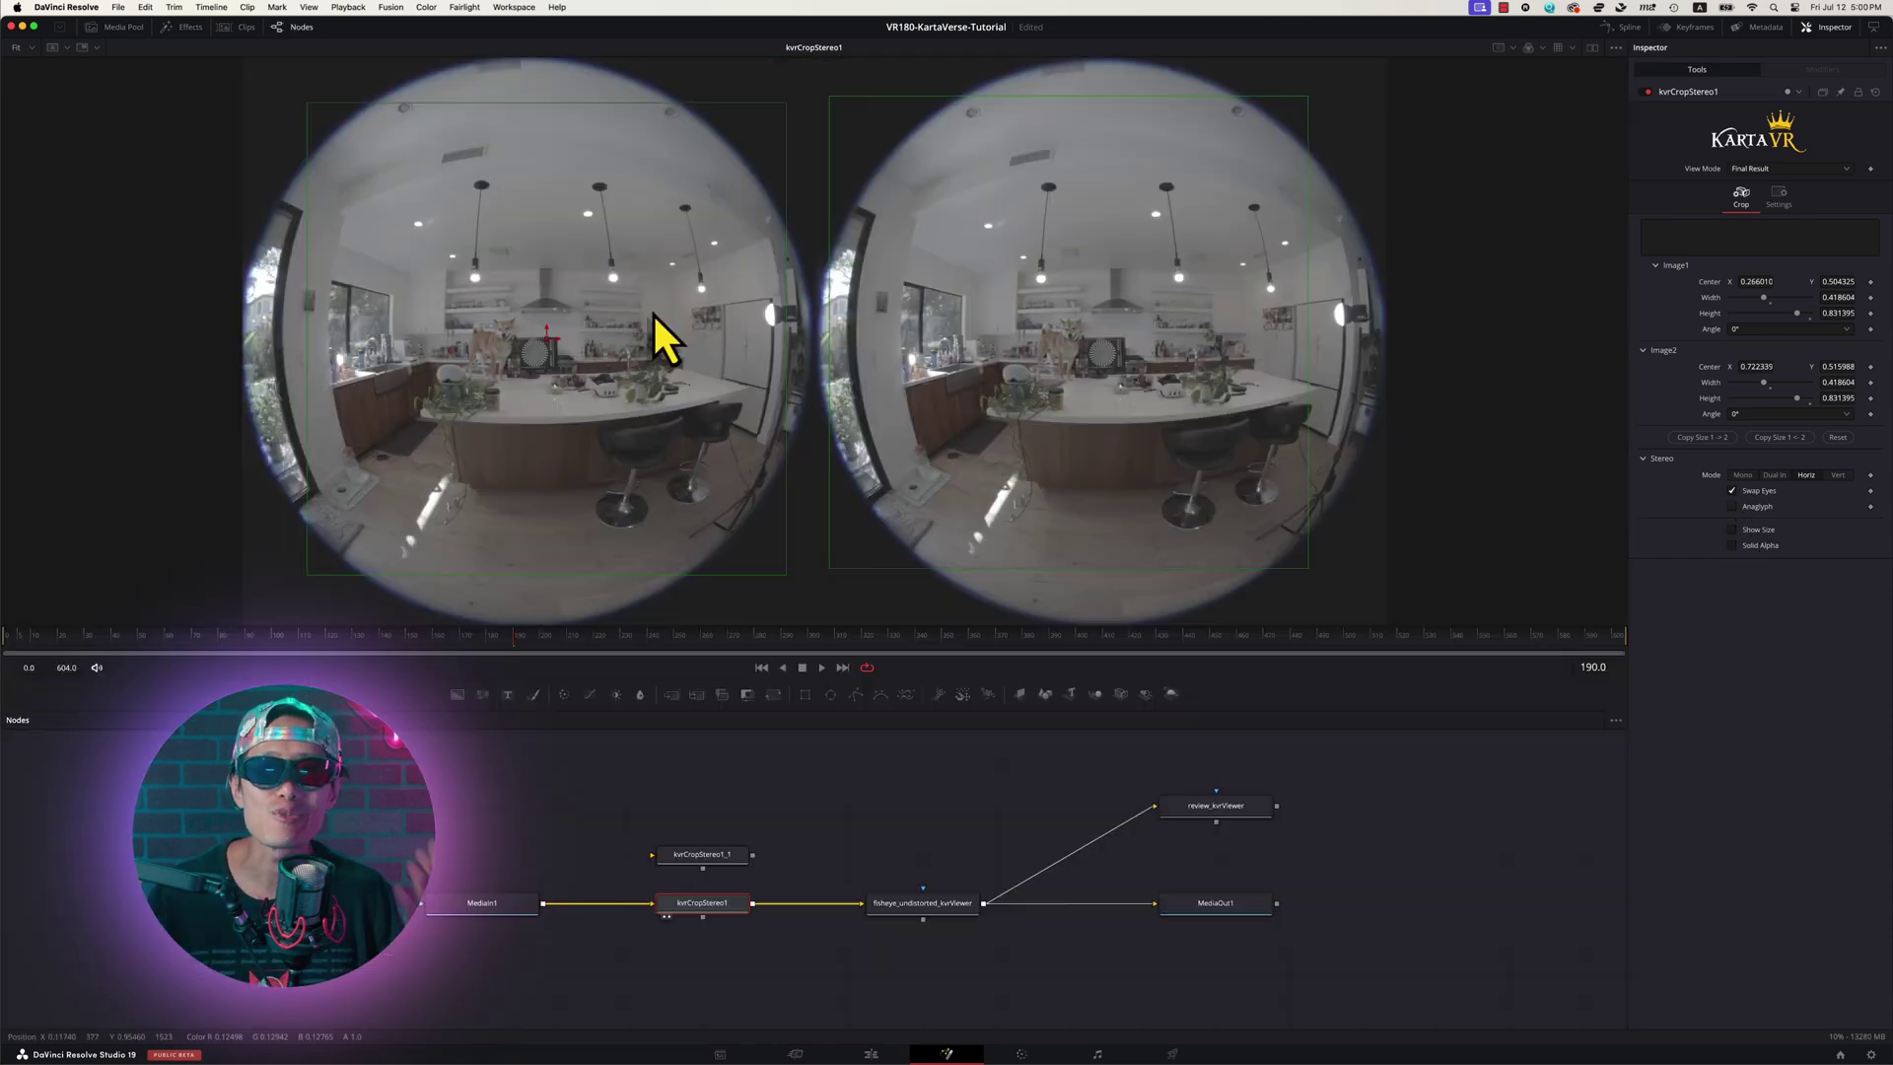
View review_kvrViewer and pan its 180VR anaglyph from the right side to the left to check alignment
click(1222, 808)
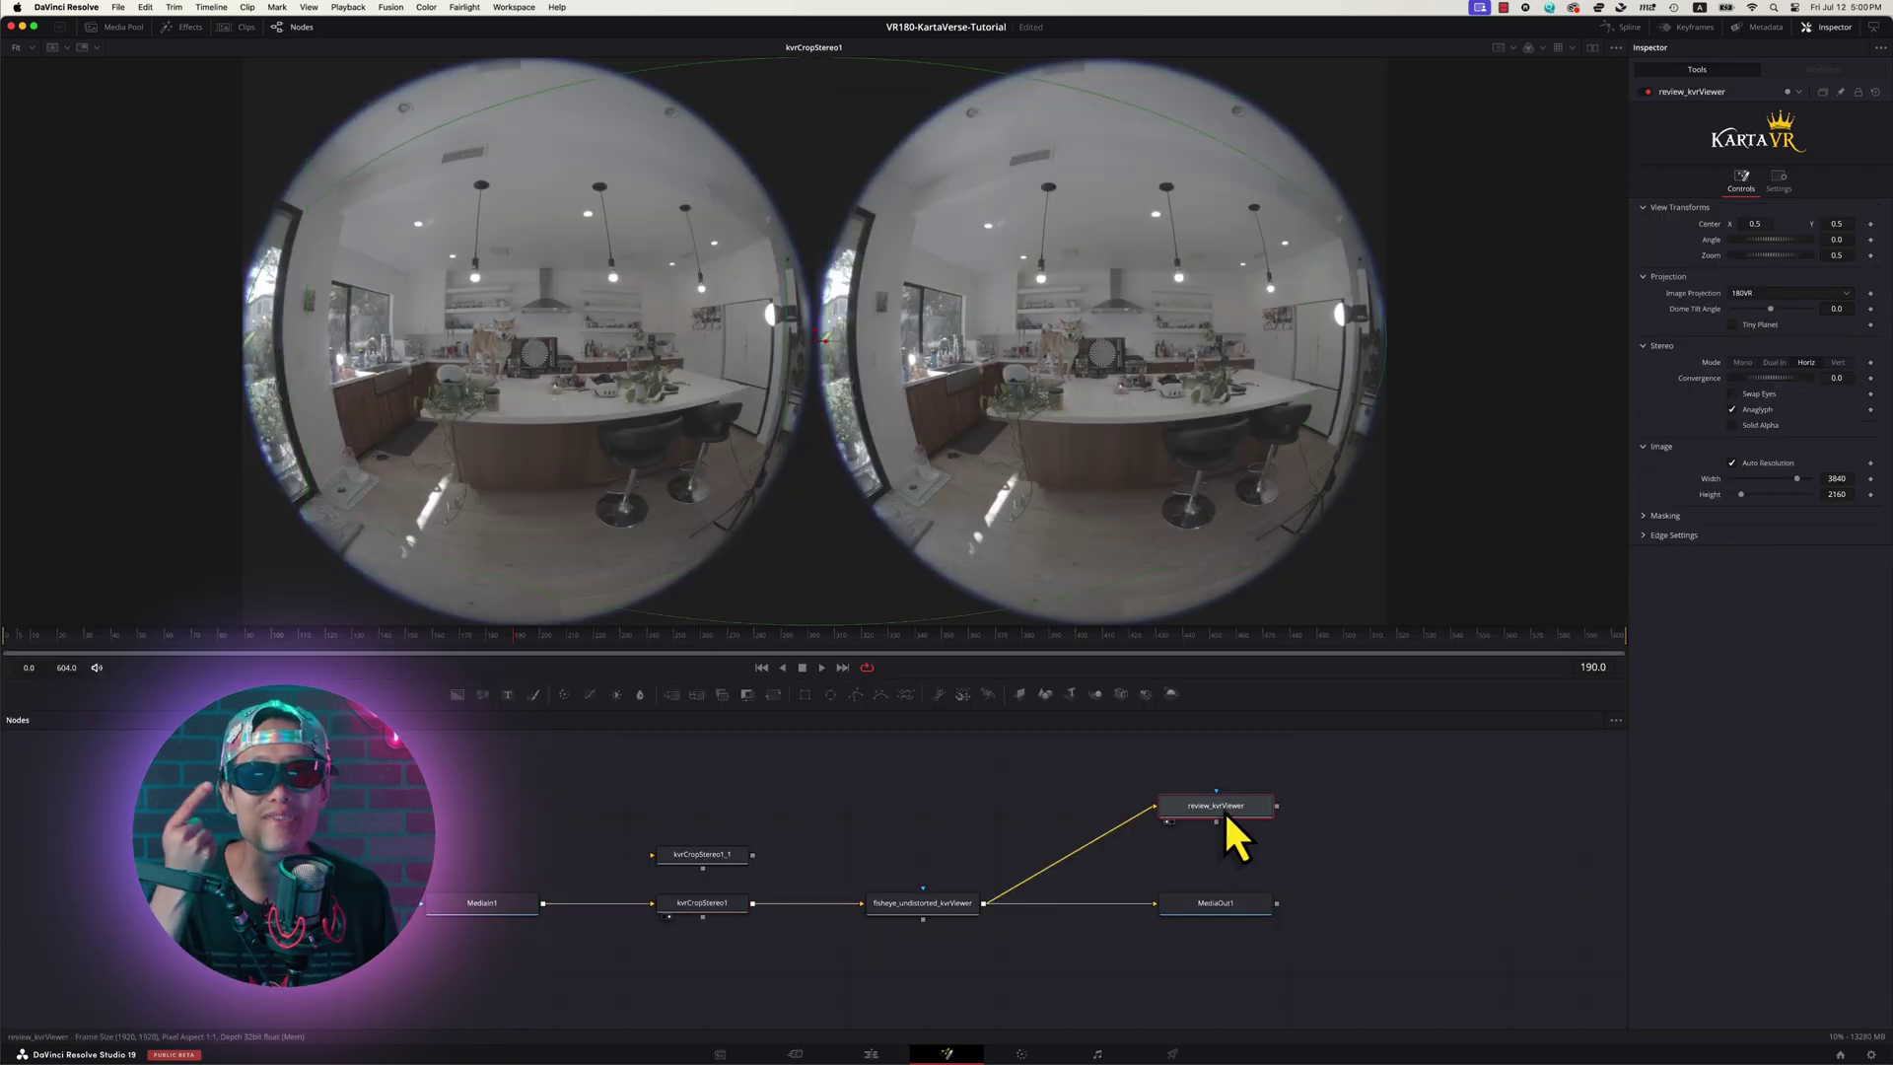
key(1)
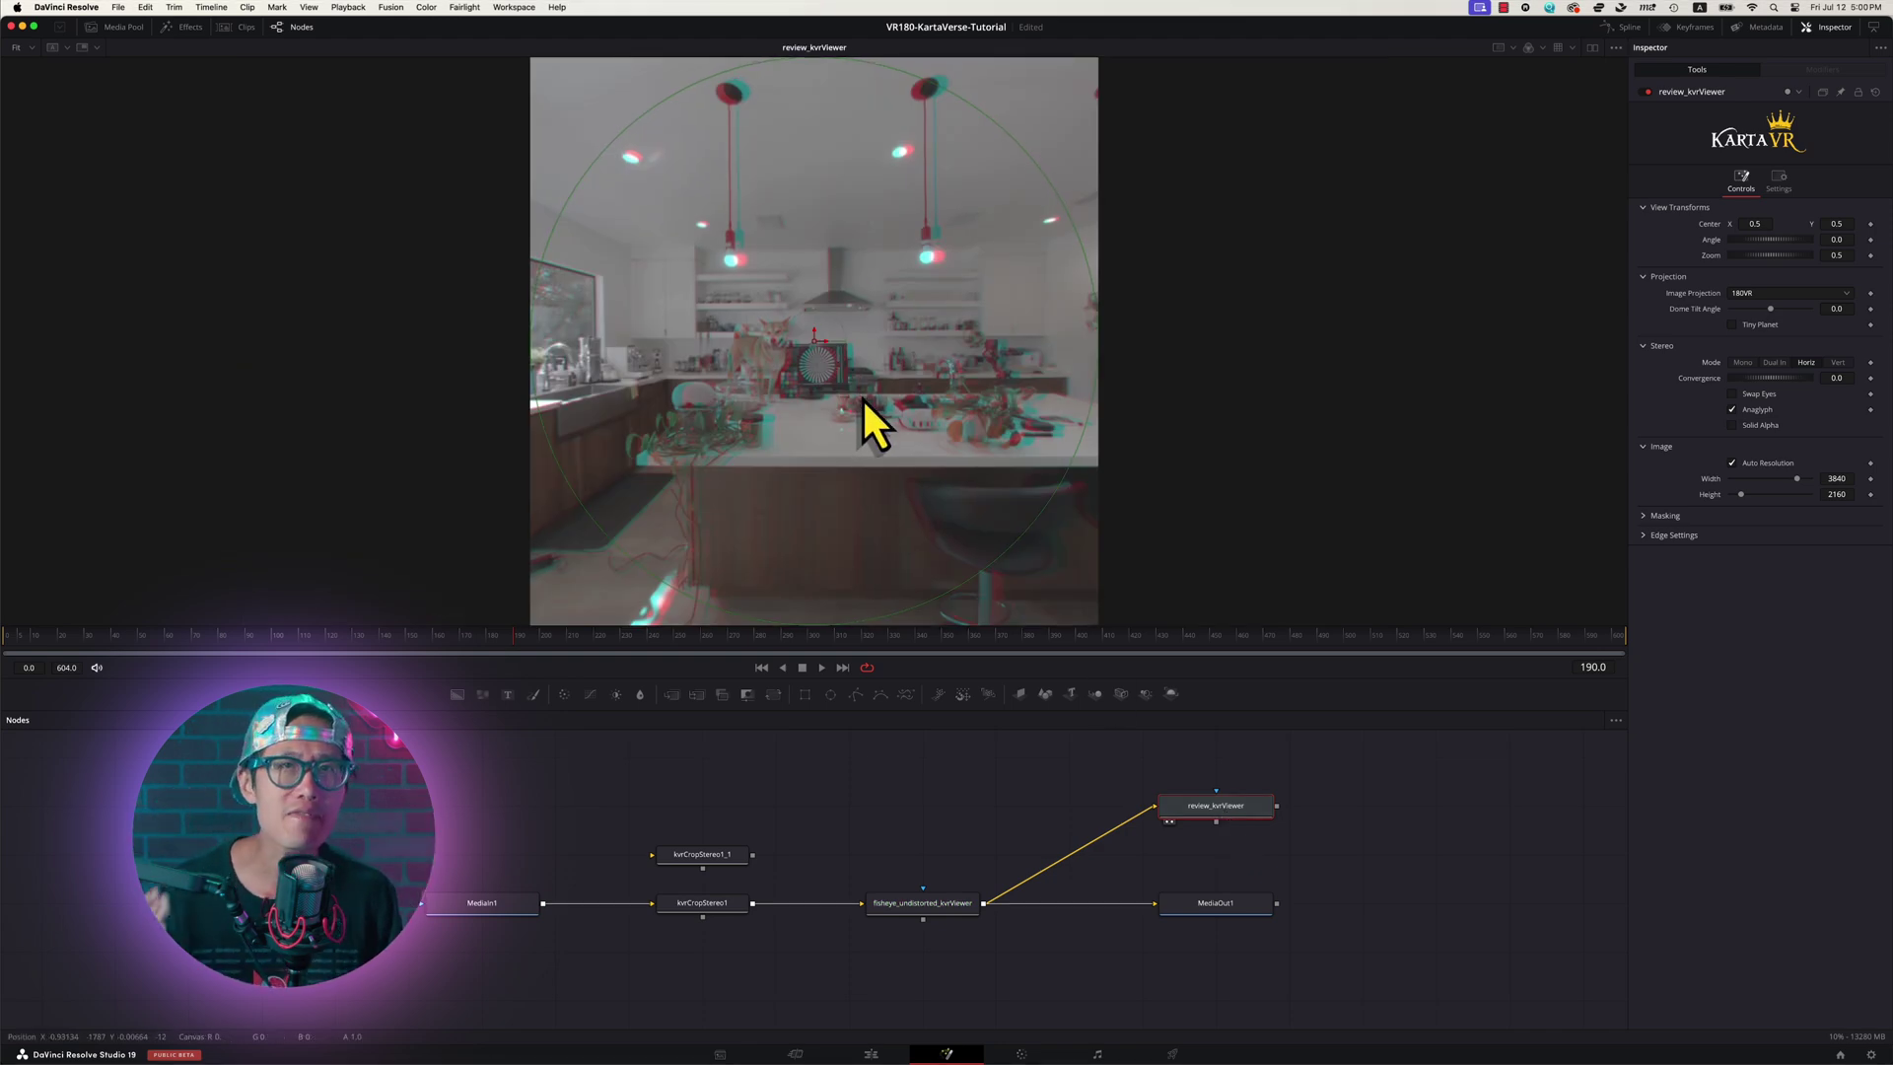
drag(824, 341, 909, 346)
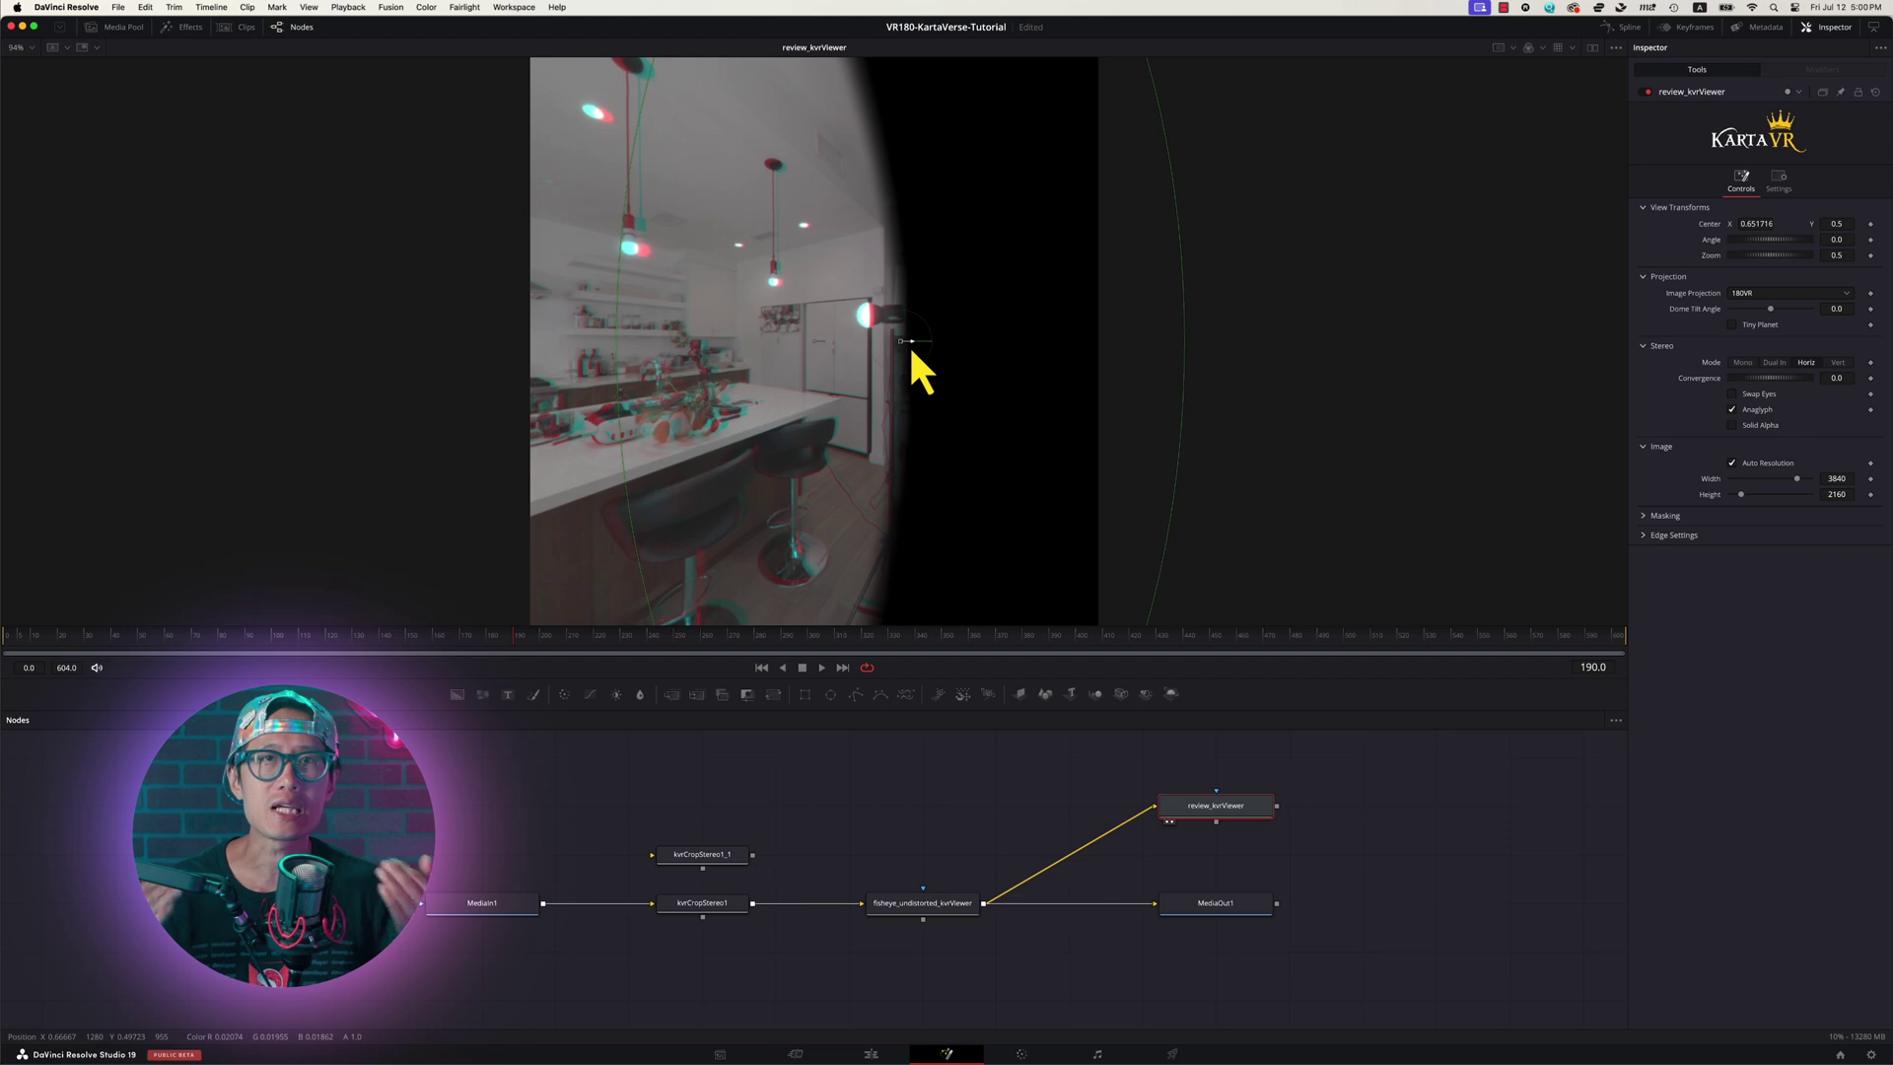
mouse_move(908, 343)
mouse_down()
mouse_move(726, 345)
mouse_move(834, 347)
mouse_up()
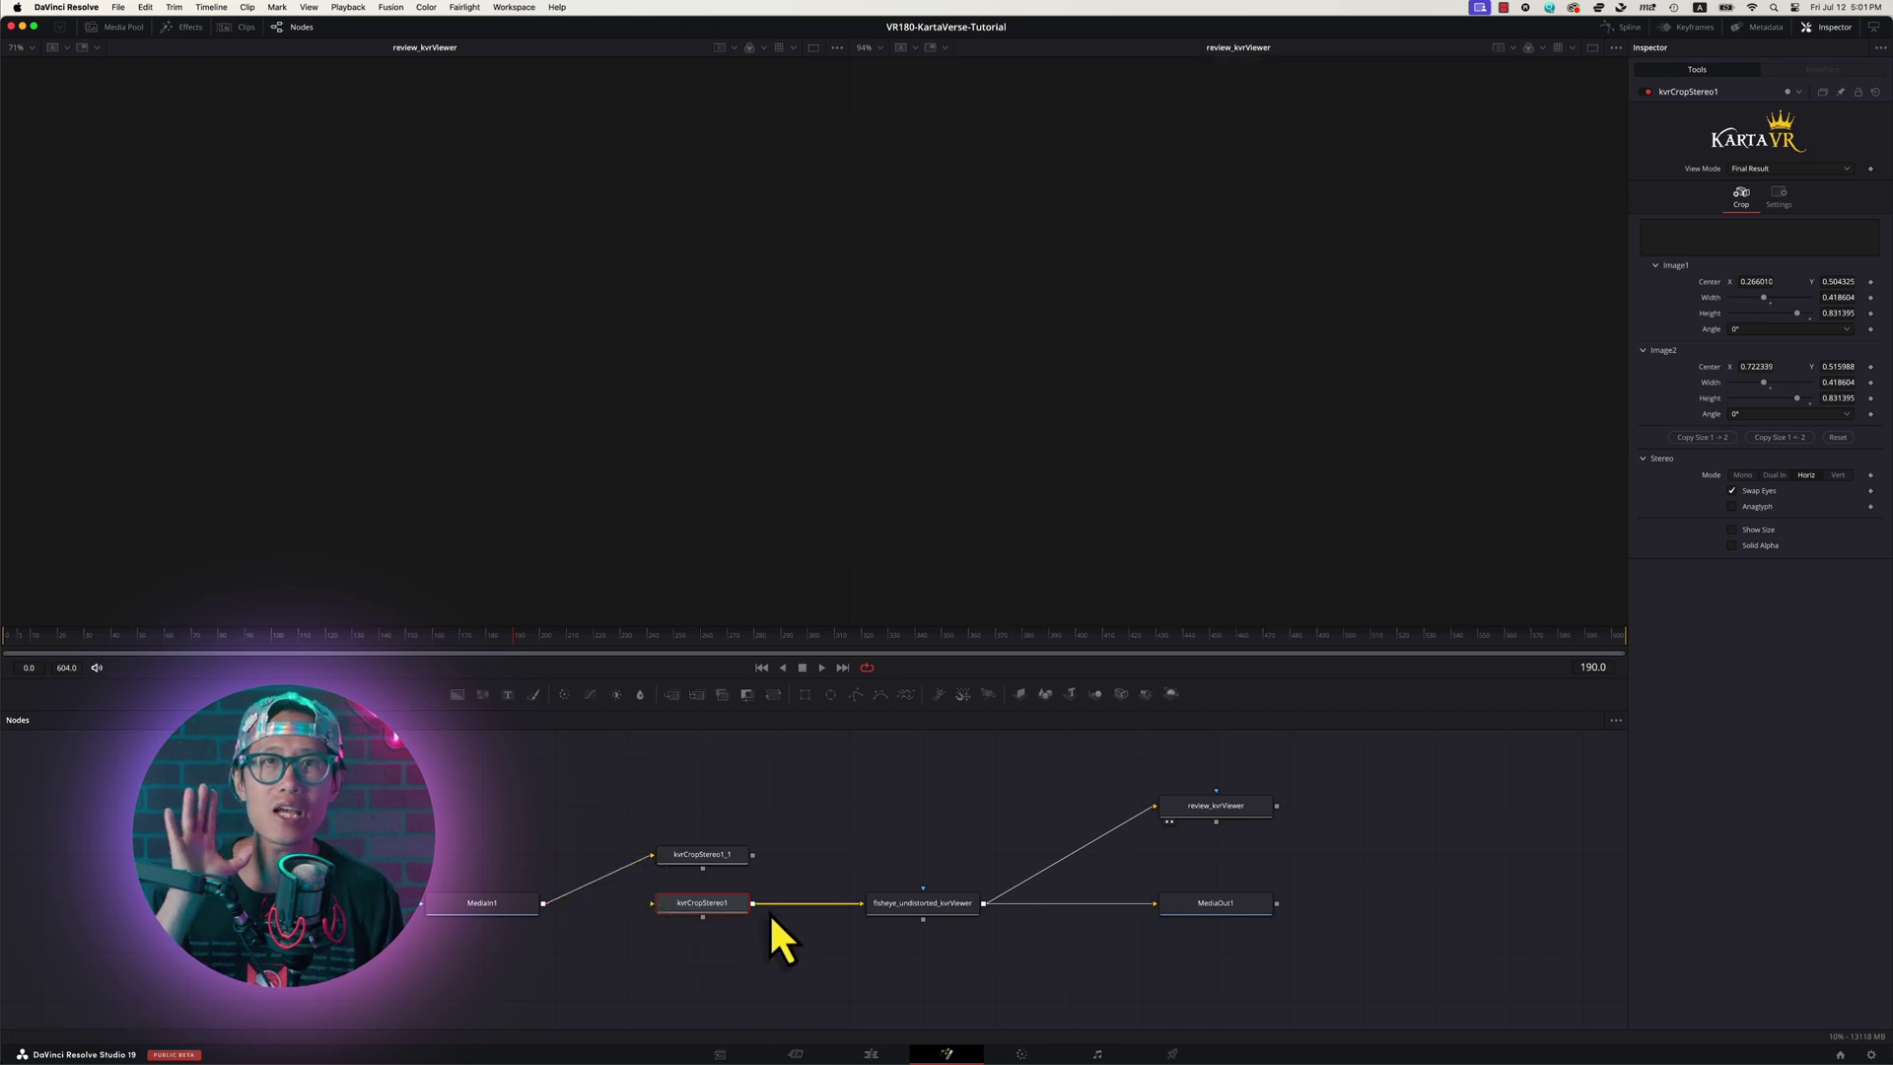
Feed fisheye_undistorted from kvrCropStereo1_1 and delete the original kvrCropStereo1 node
drag(752, 853, 864, 903)
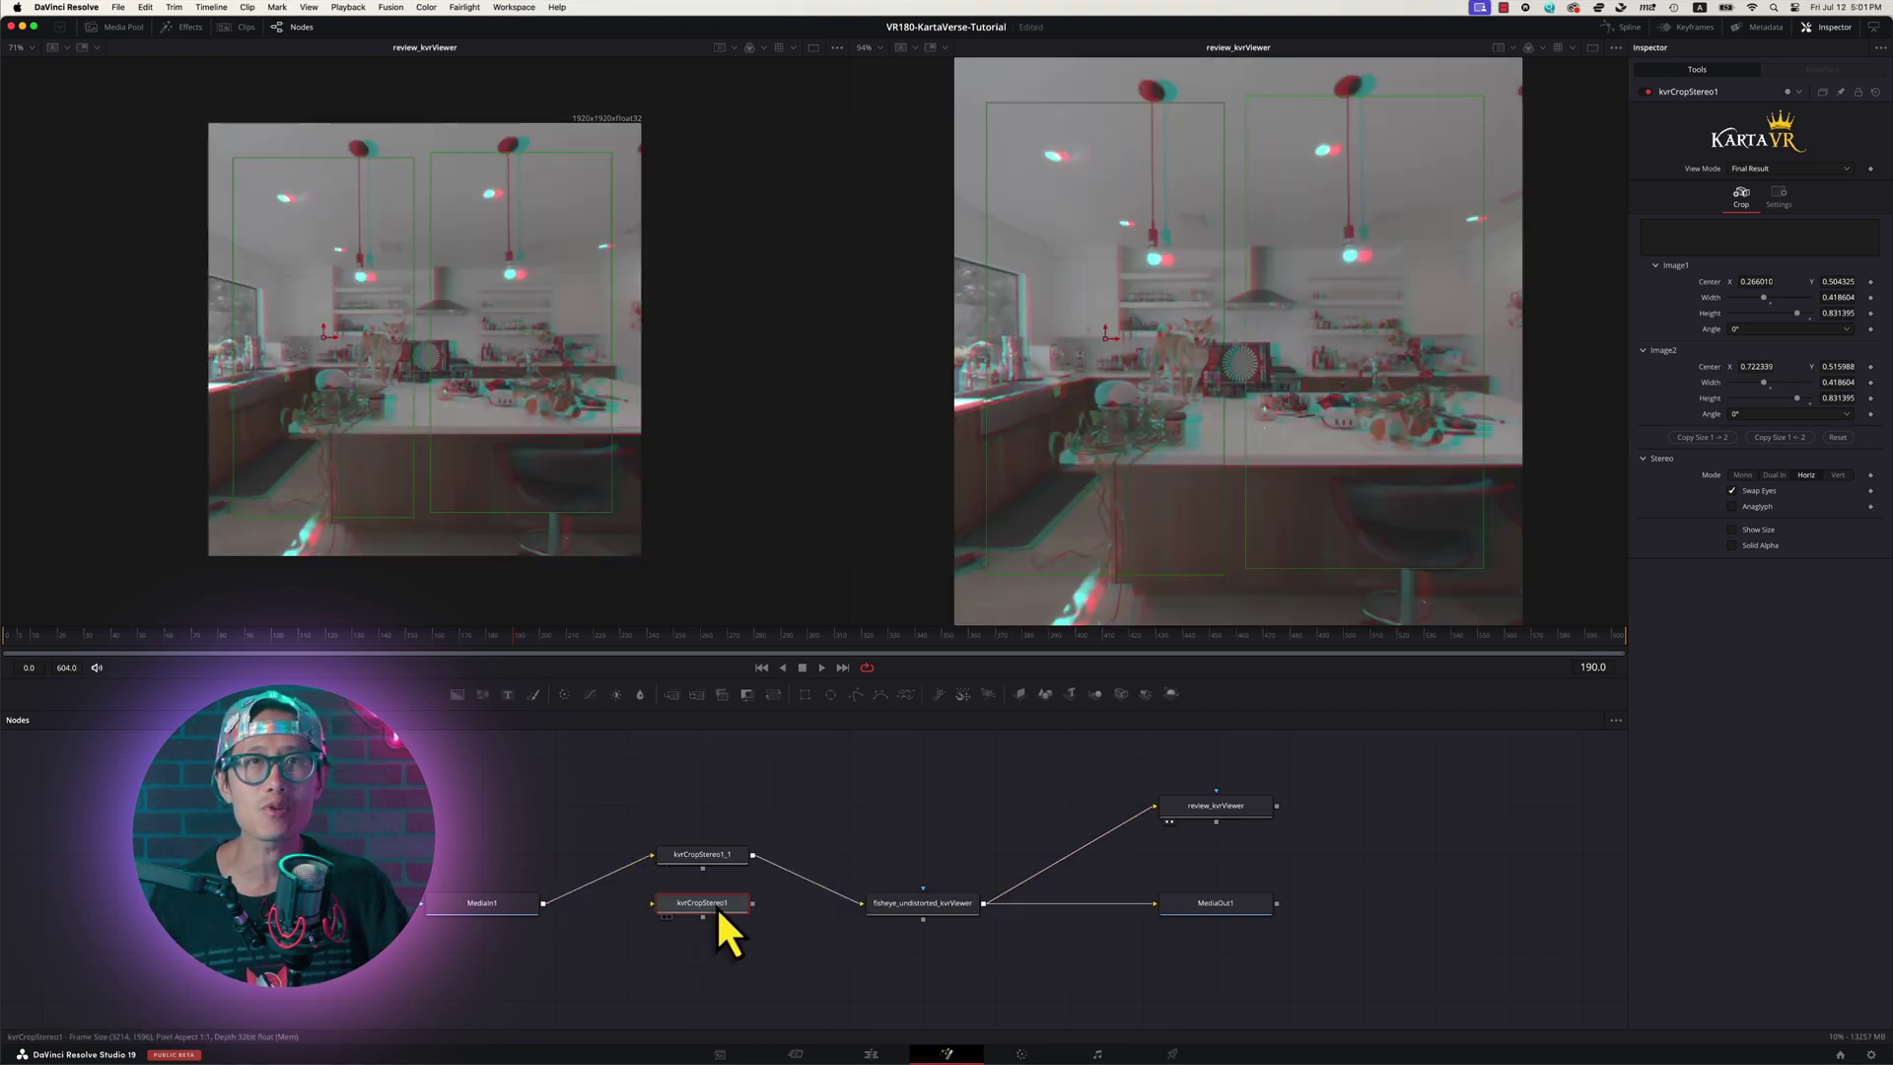
key(Delete)
drag(713, 859, 712, 909)
Add a Global Align node after the crop node, followed by an Anaglyph node
key(shift+space)
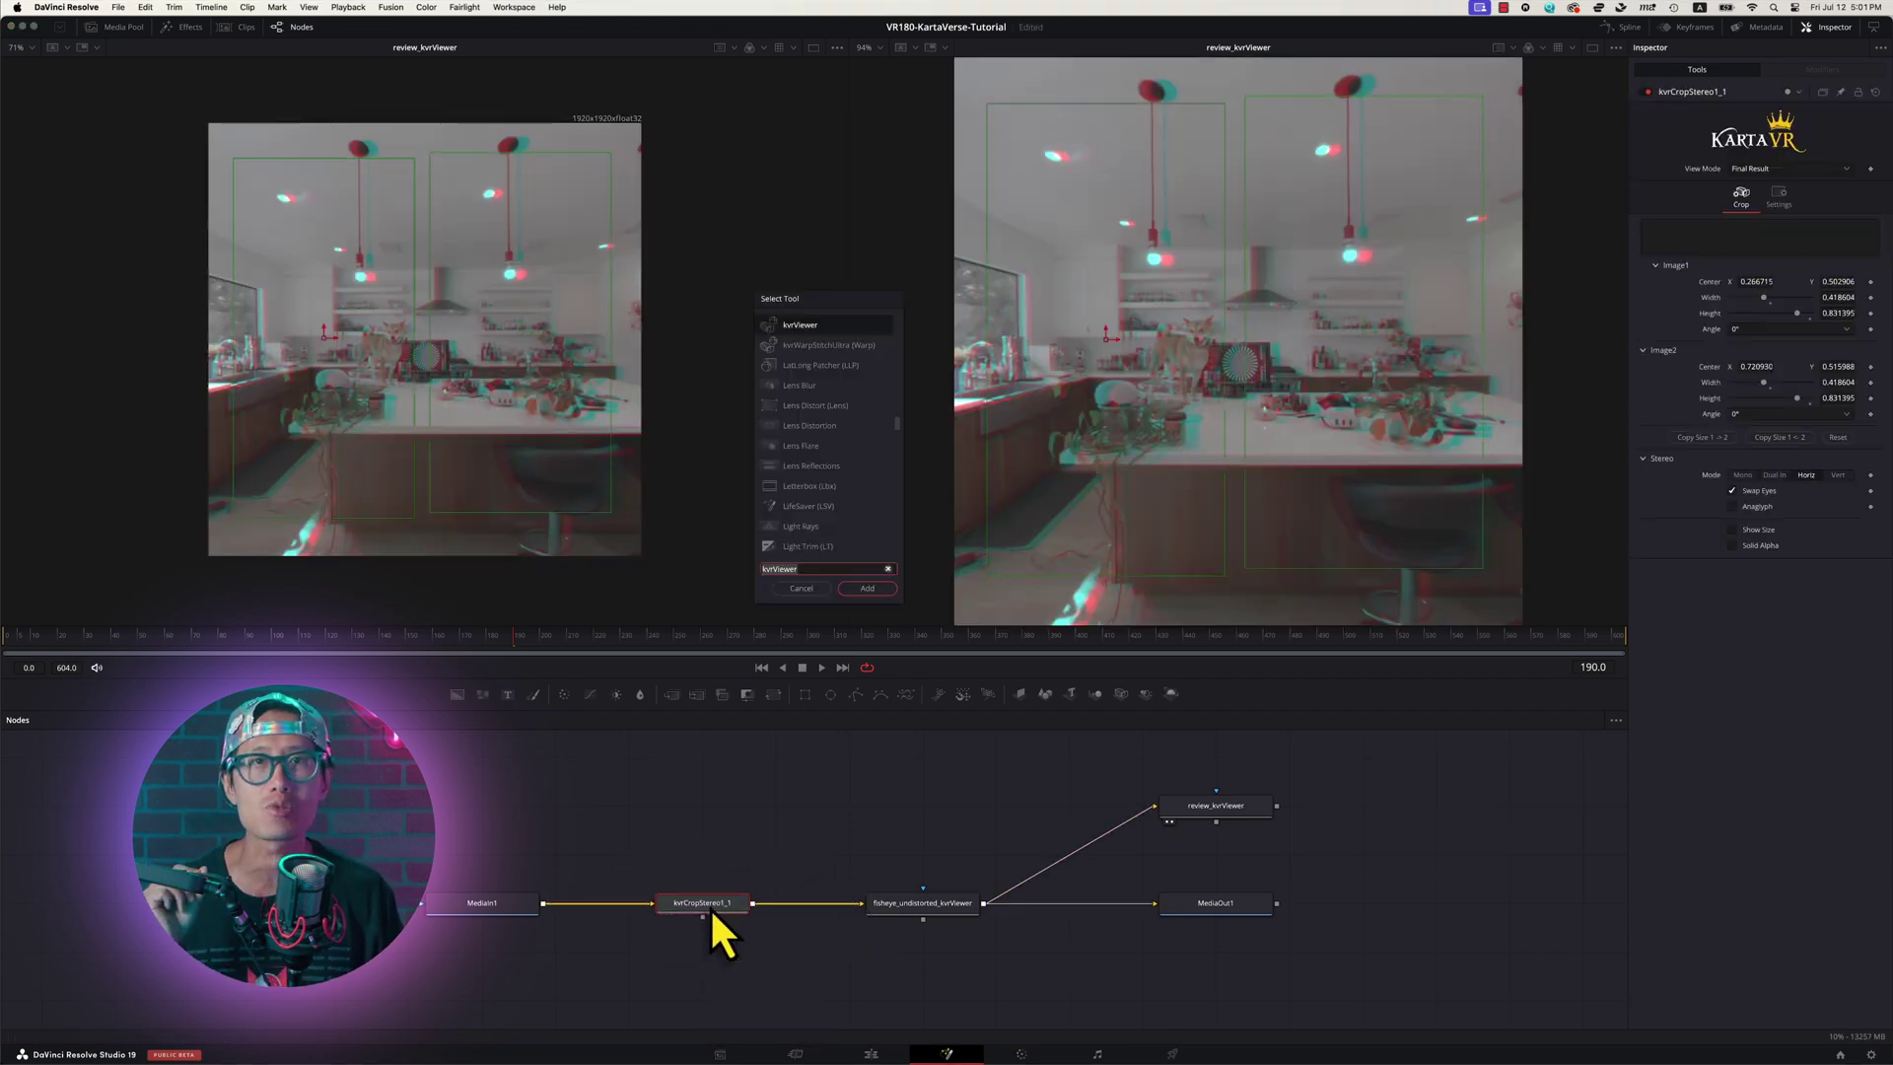
text(global)
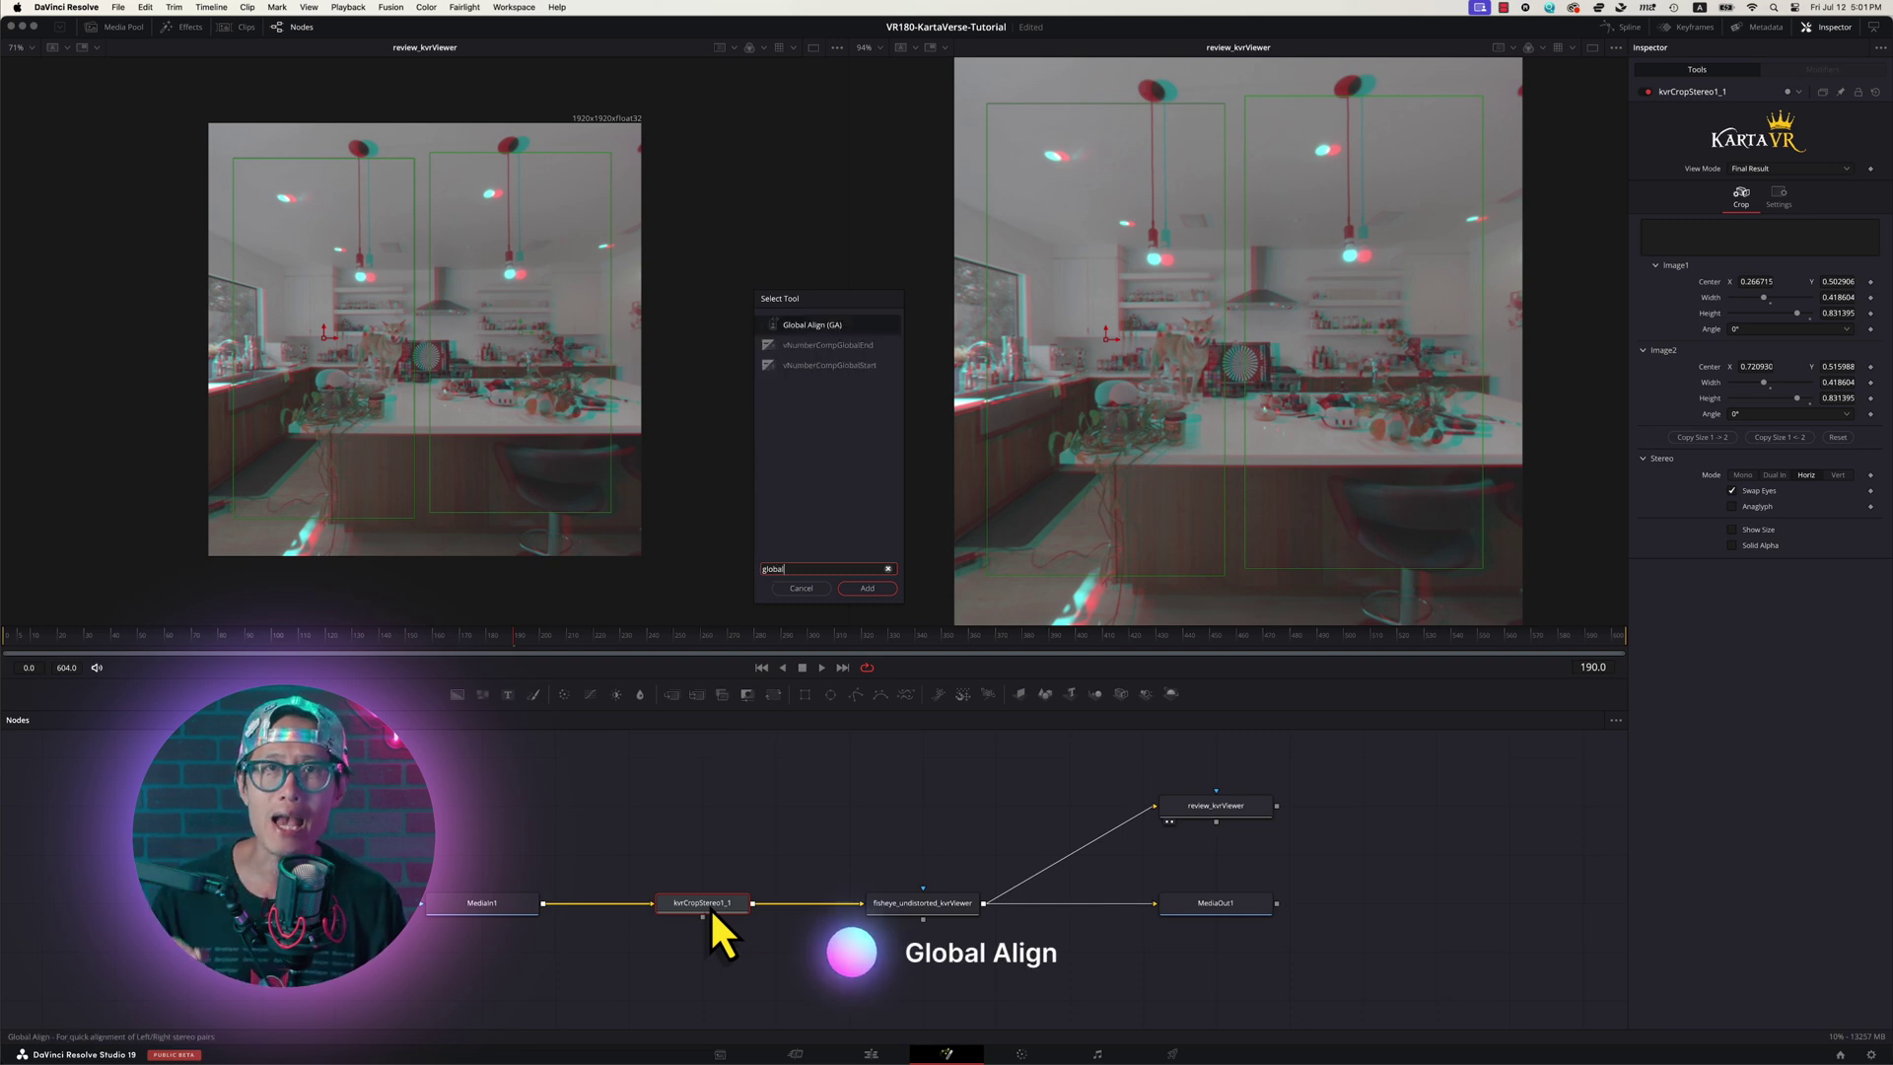
double_click(801, 327)
key(shift+space)
text(ana)
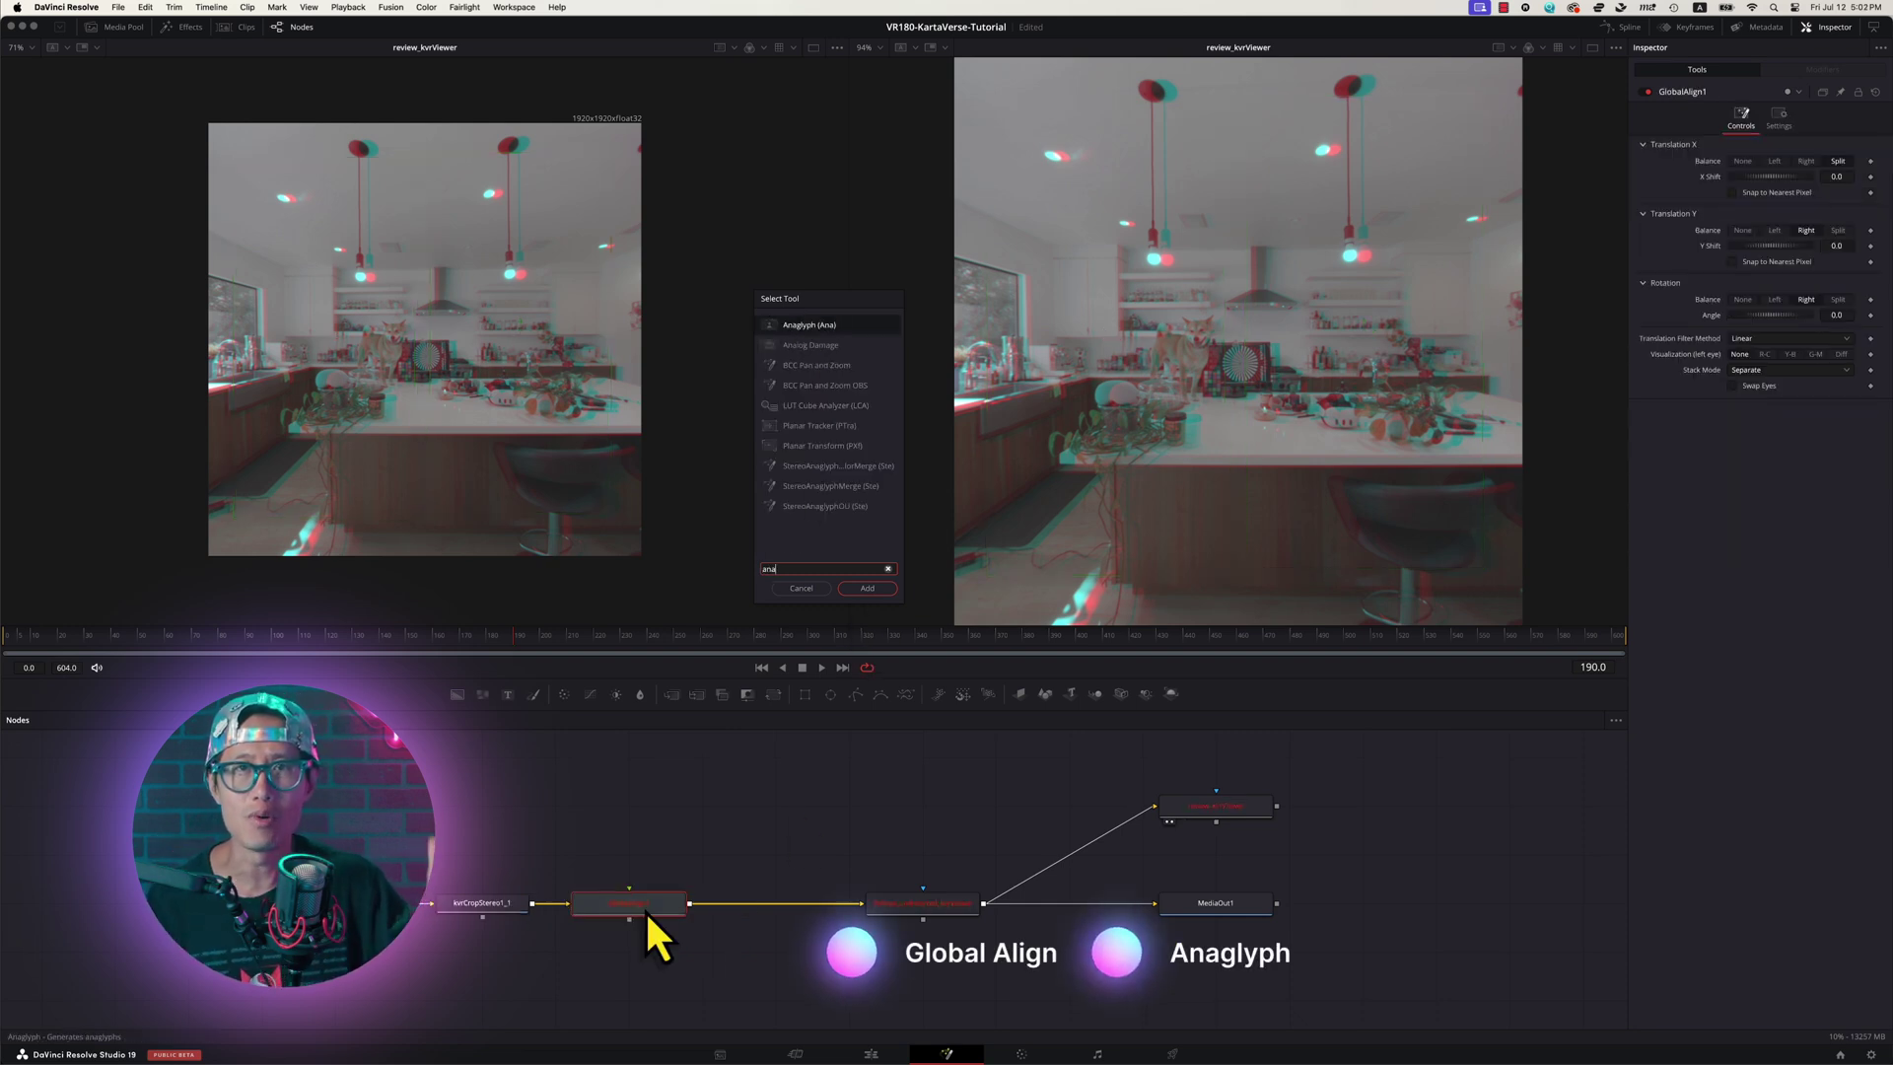
click(868, 589)
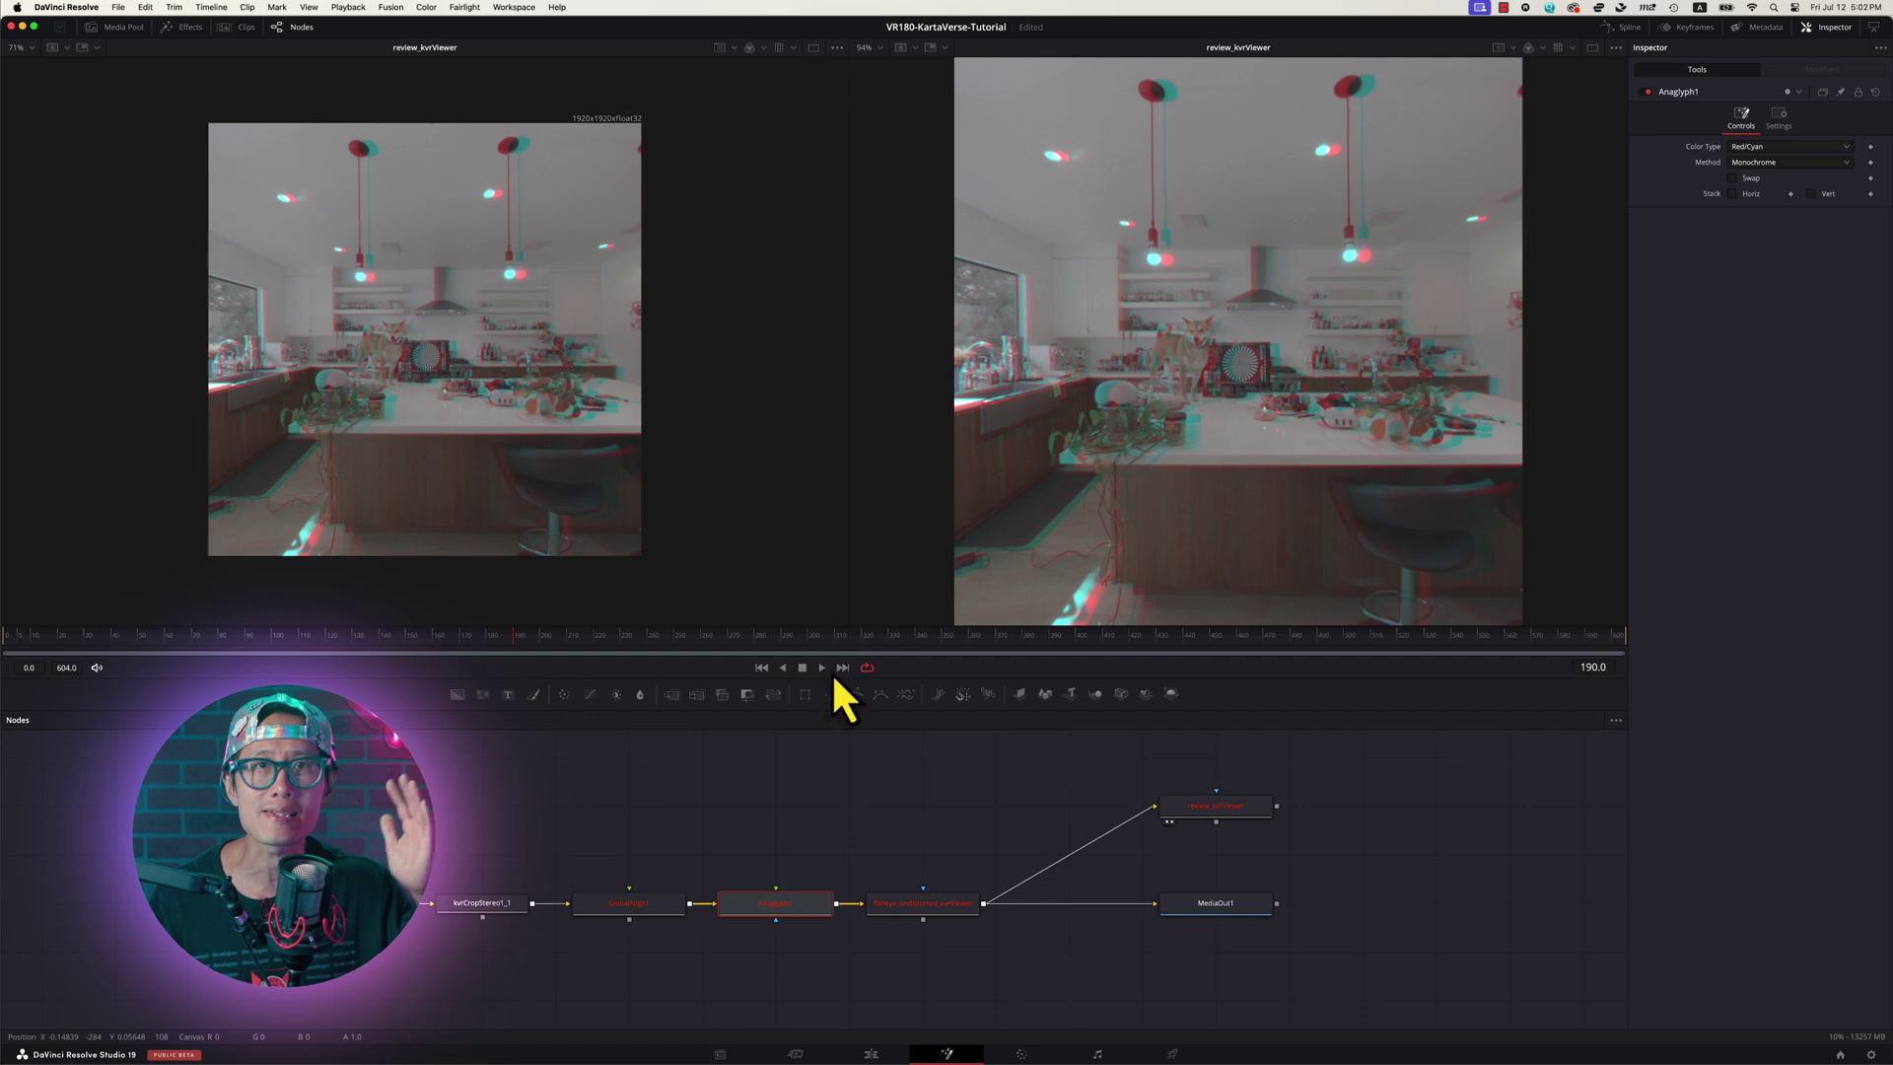
Set GlobalAlign1 Stack Mode to Horiz Stack and Anaglyph1's stack input to Horiz
click(631, 903)
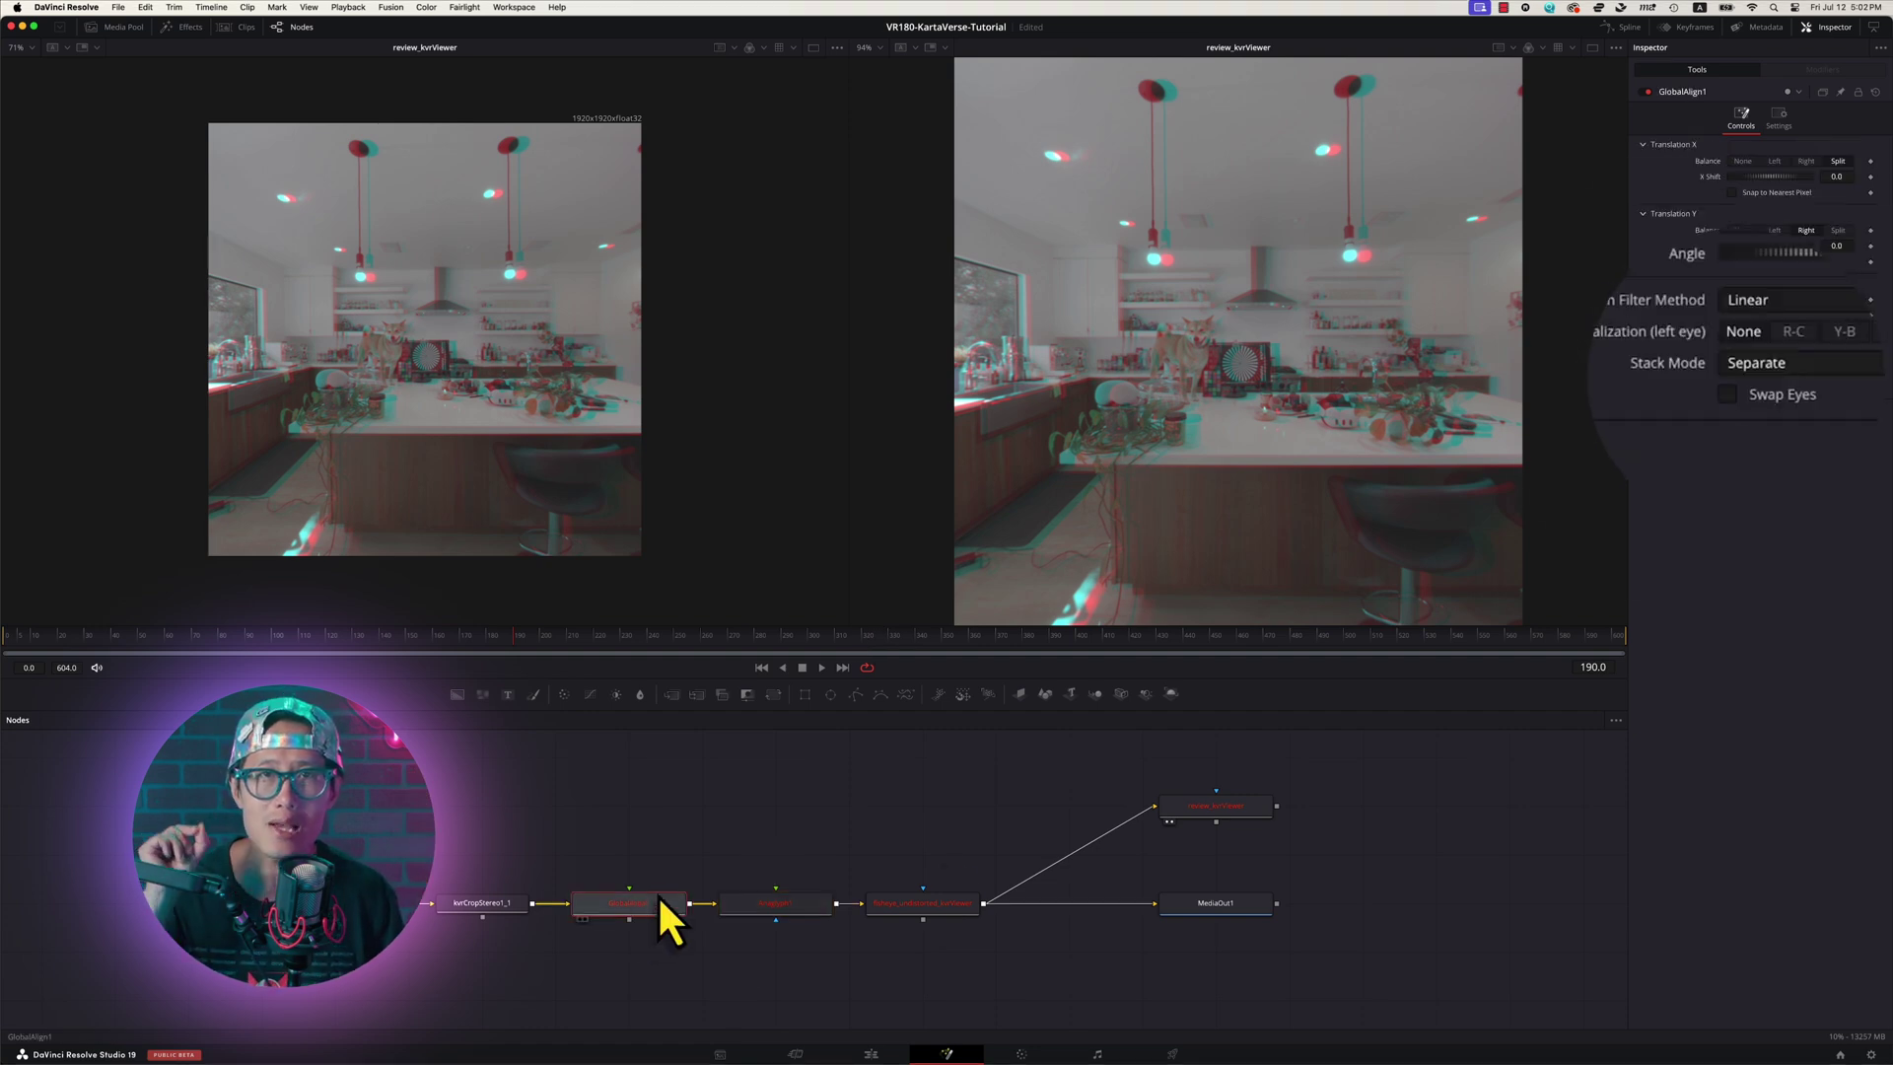
click(1774, 318)
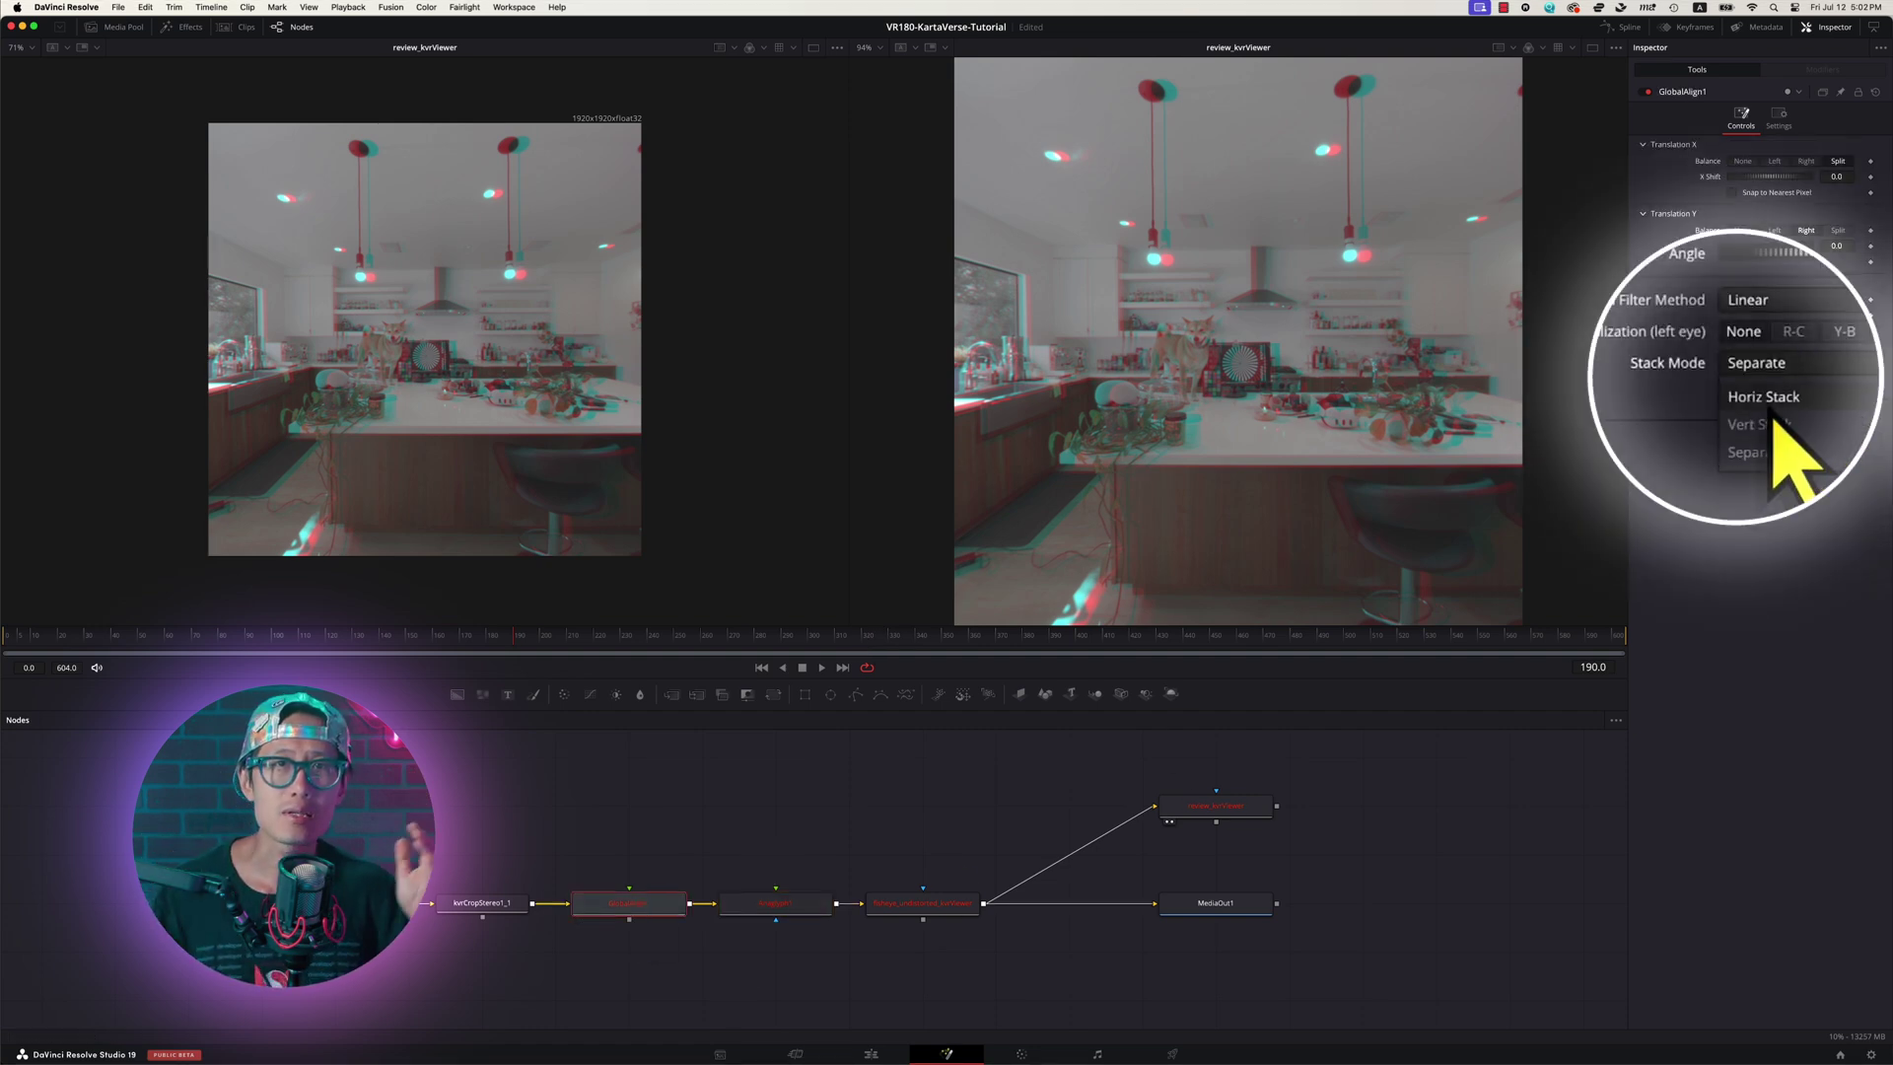
click(1774, 326)
click(1732, 193)
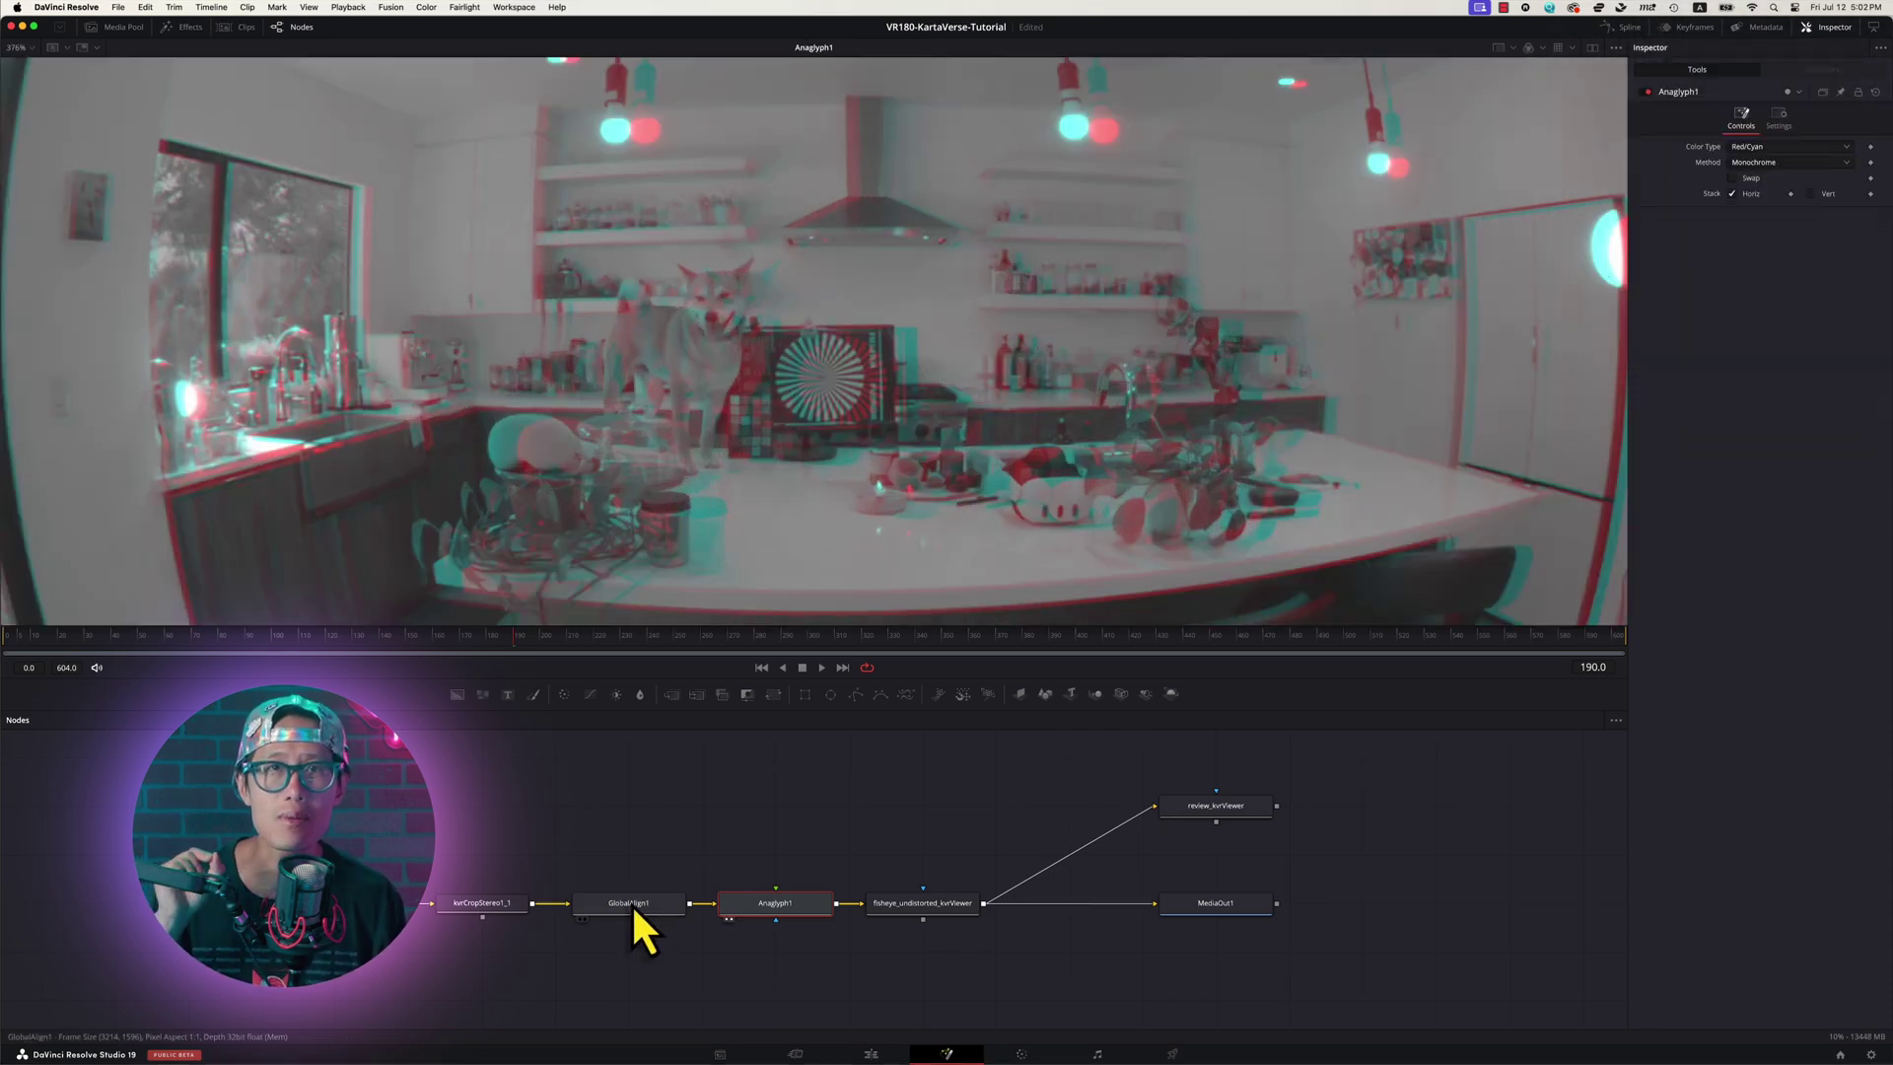
Set GlobalAlign1 Y Balance to Split, with X Shift -0.0079 and Y Shift 0.00157
click(630, 903)
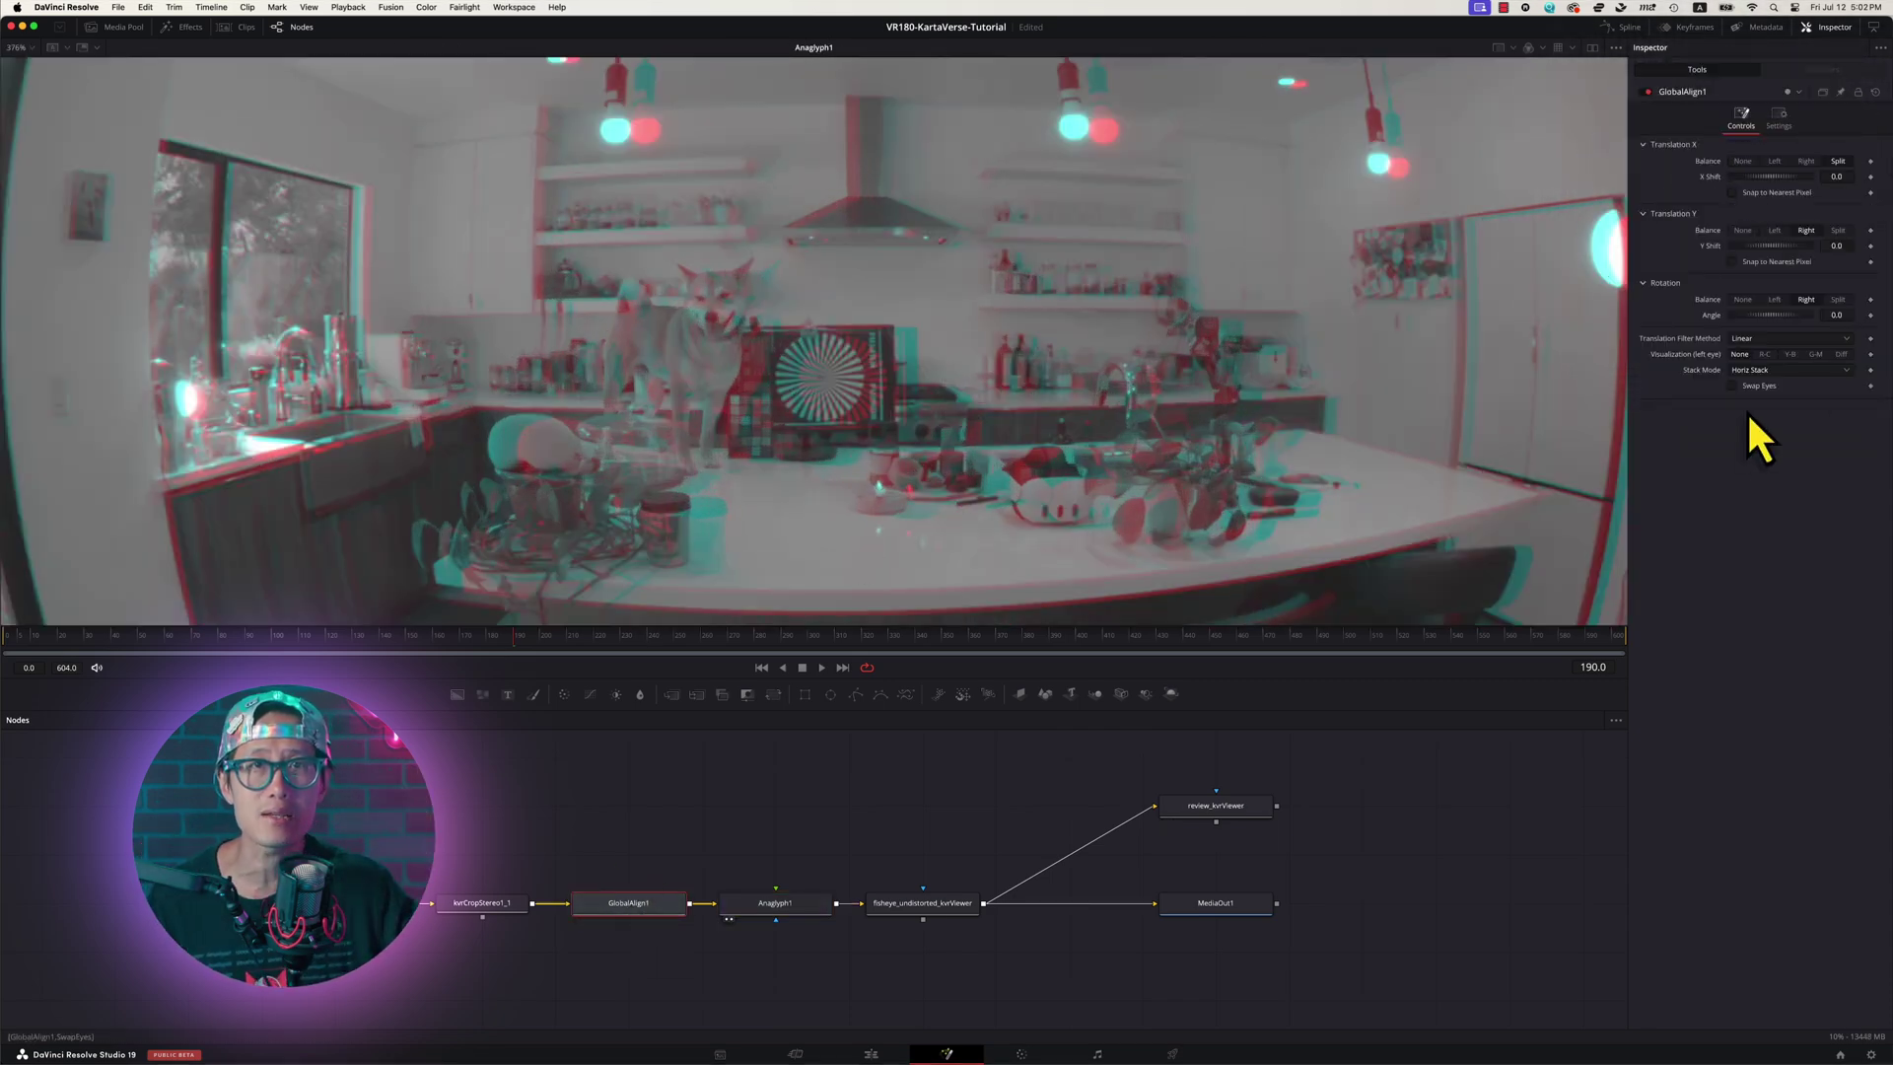
click(1840, 230)
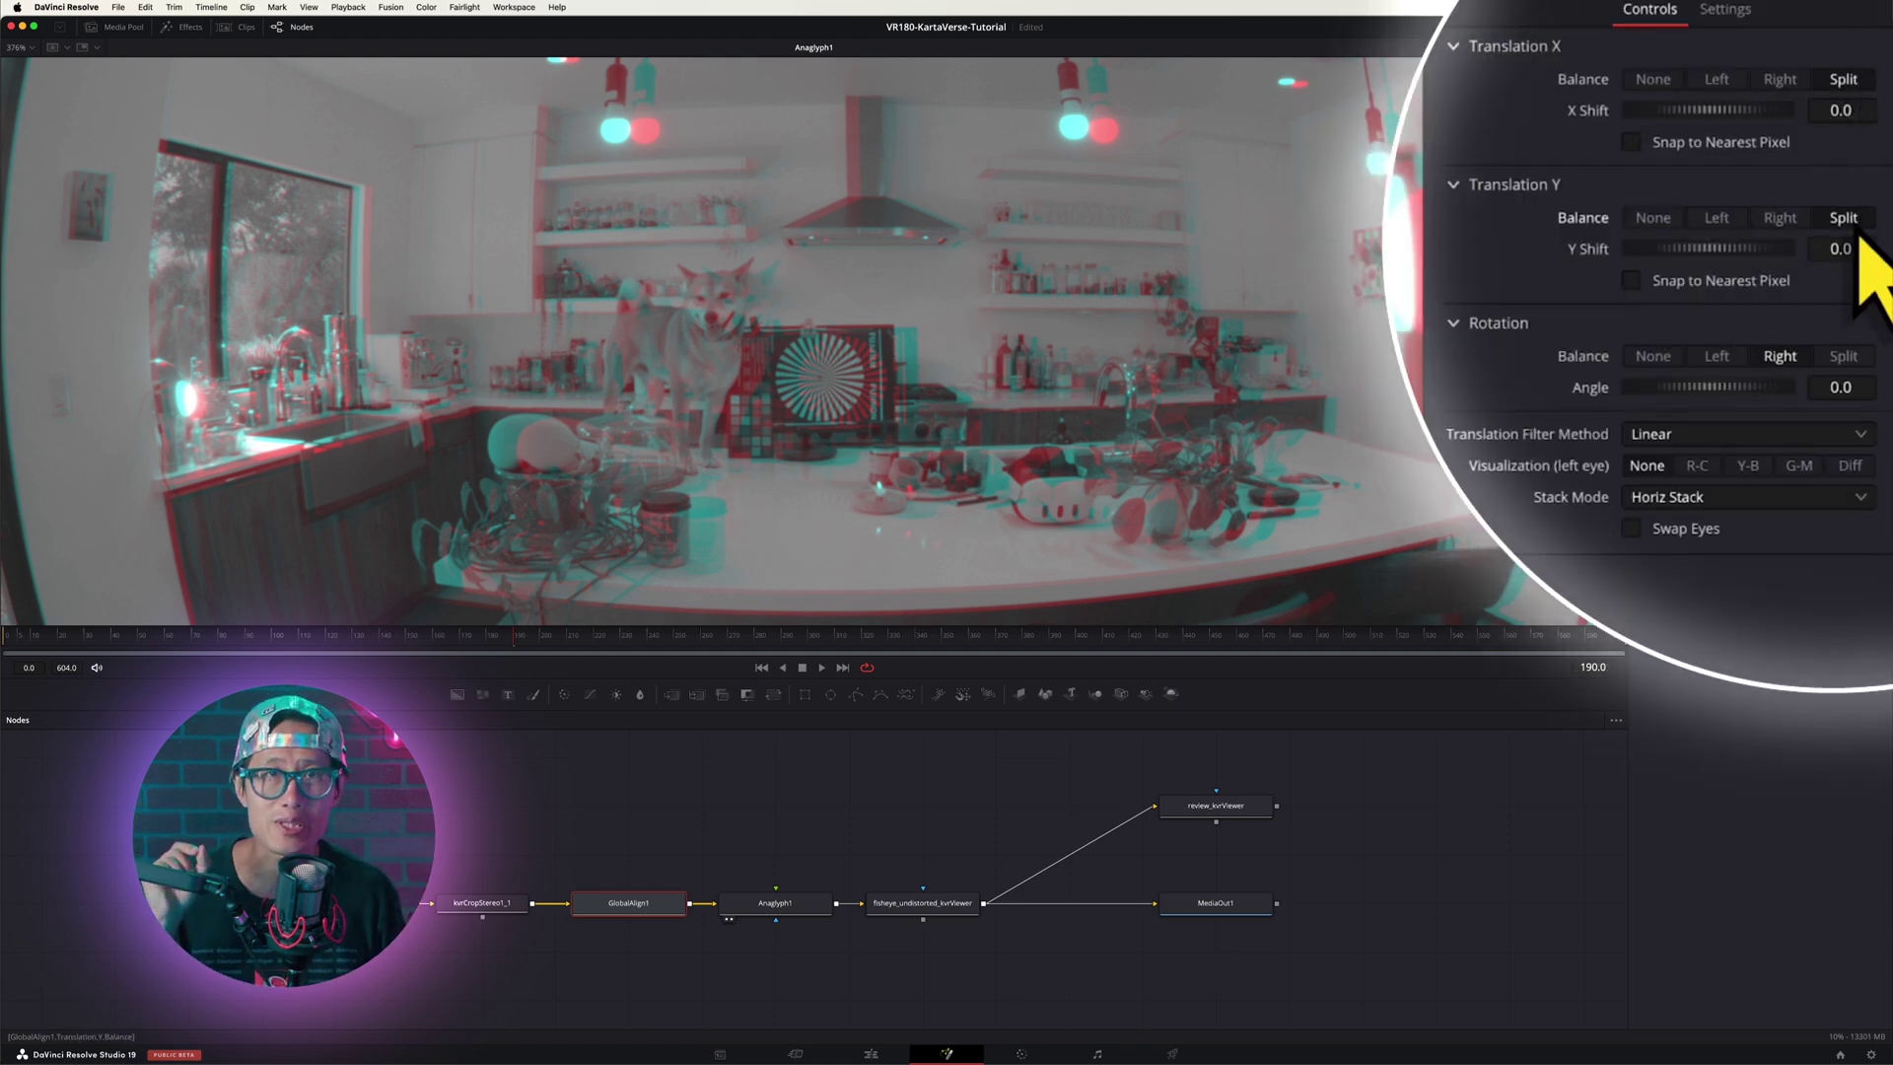
drag(1697, 120, 1685, 123)
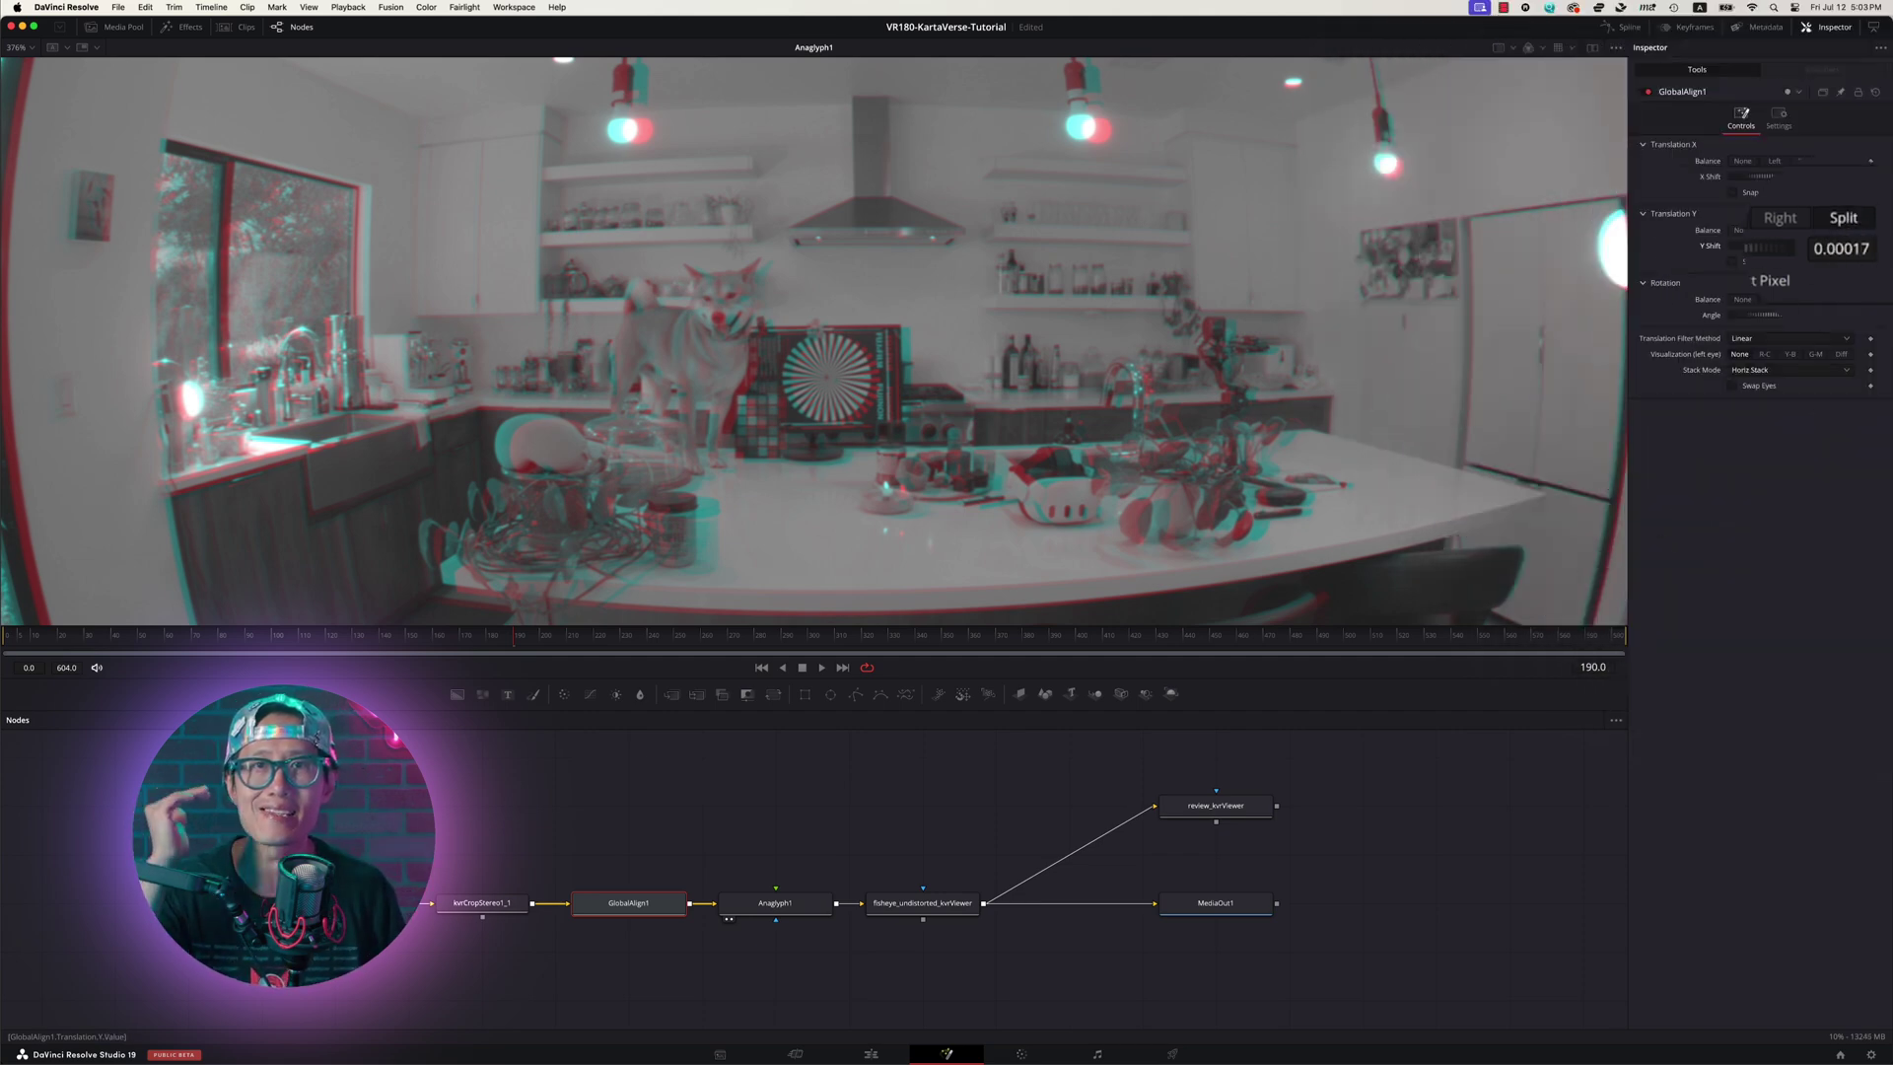
drag(1764, 248, 1769, 249)
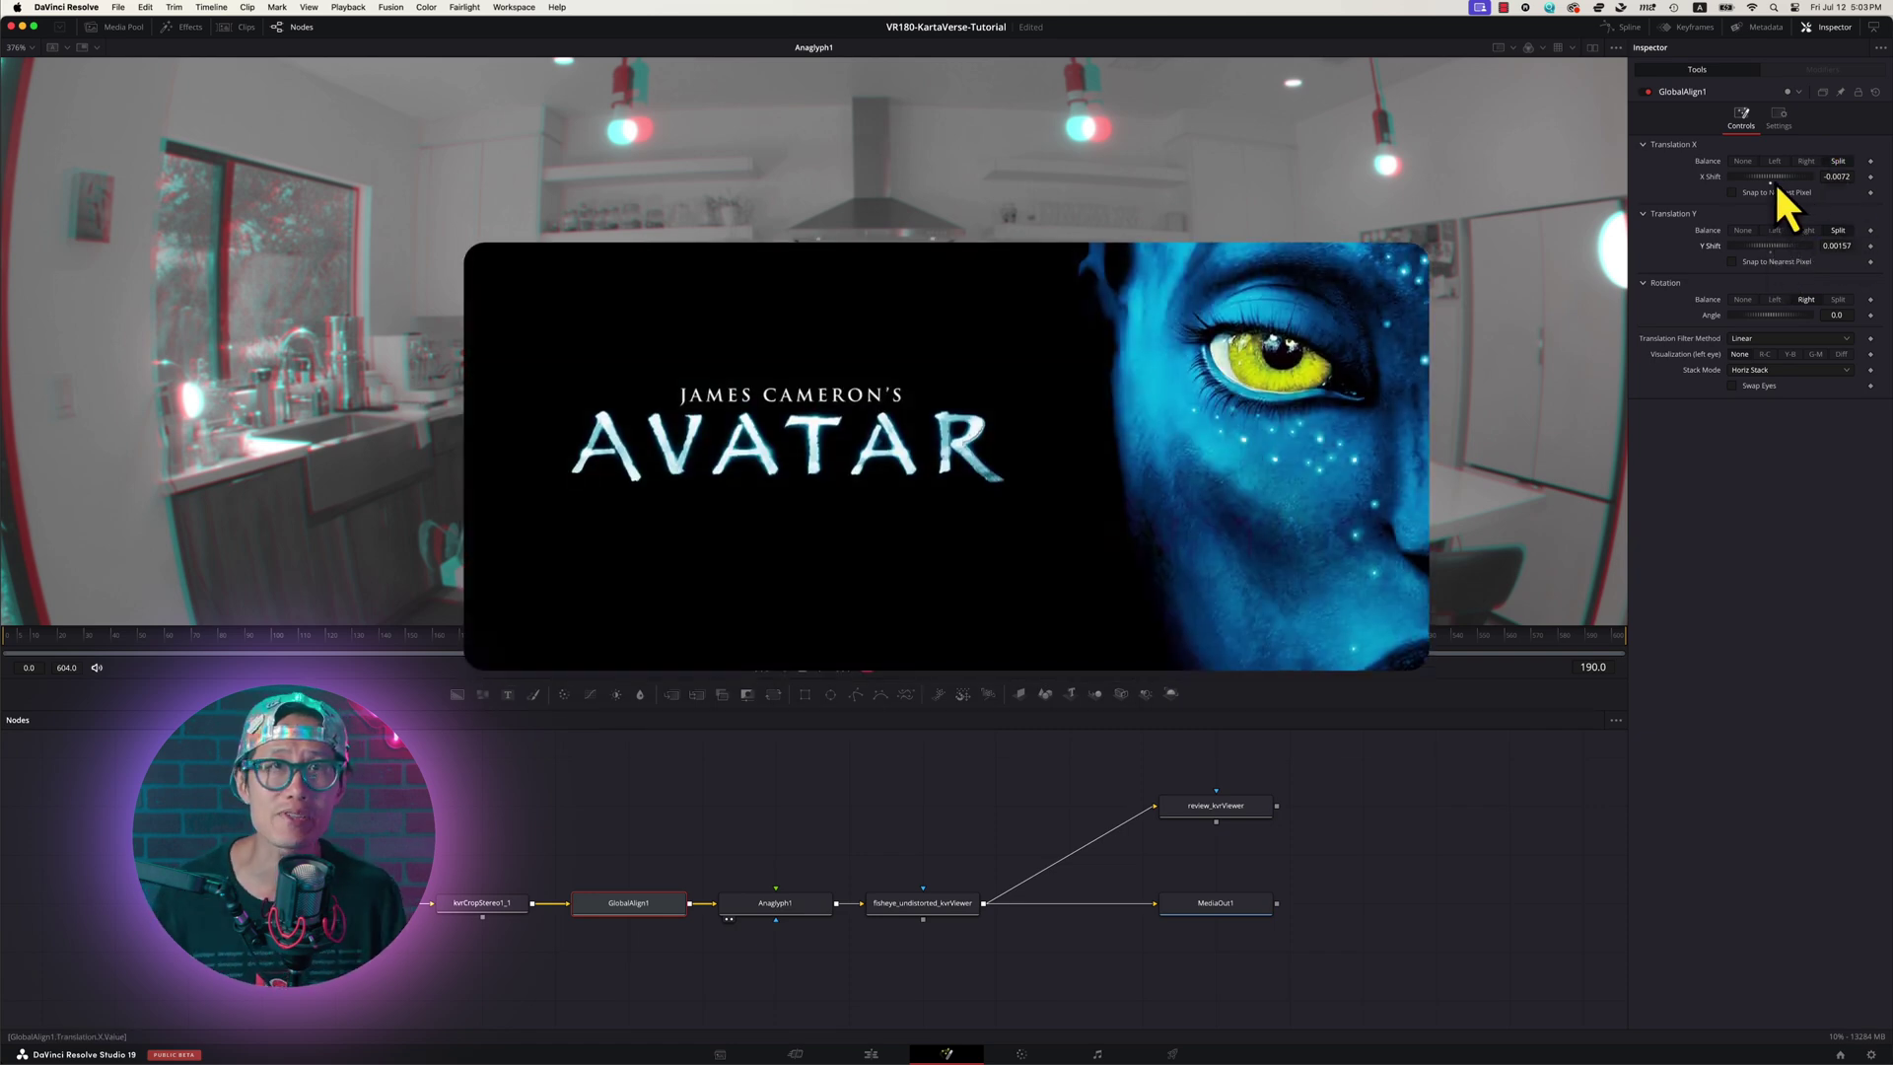
drag(1771, 180, 1771, 179)
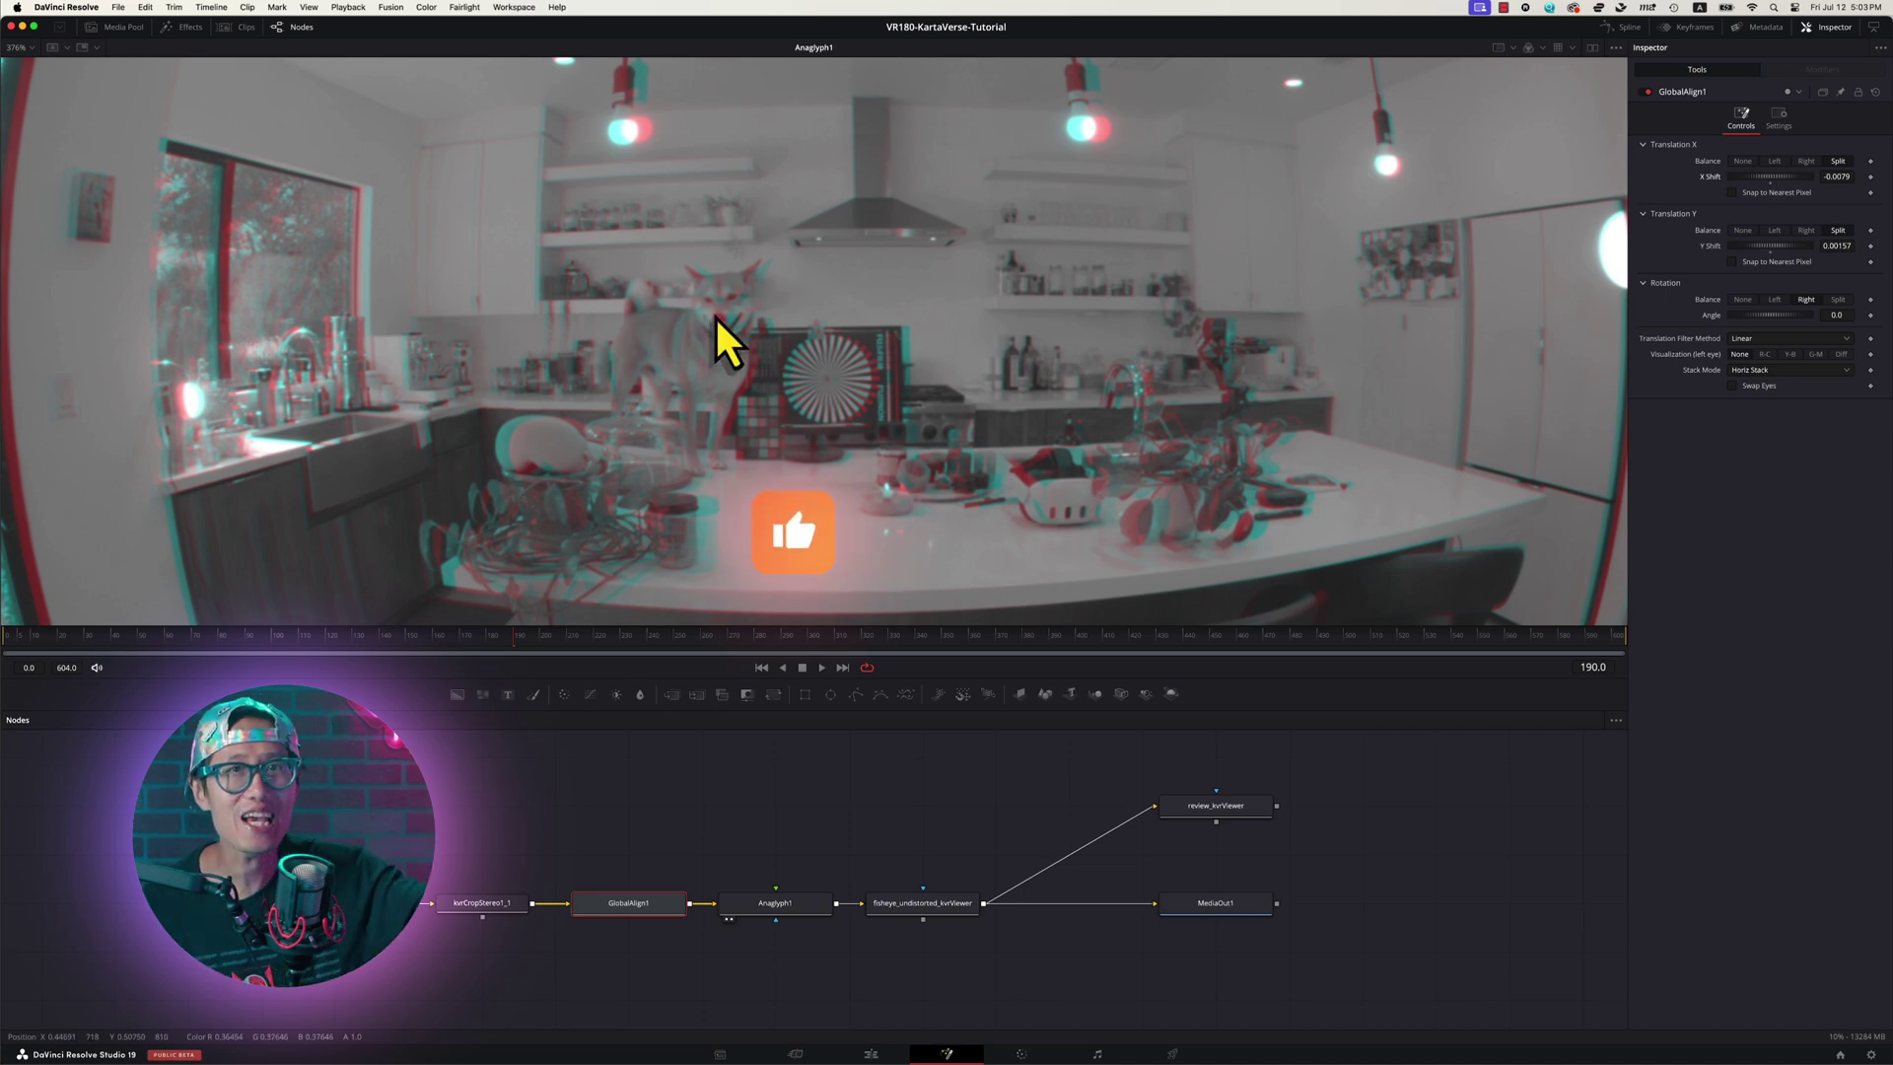
scroll(719, 316, down, 3)
Move the three output-side nodes to the right to make room for a new node
scroll(735, 321, down, 2)
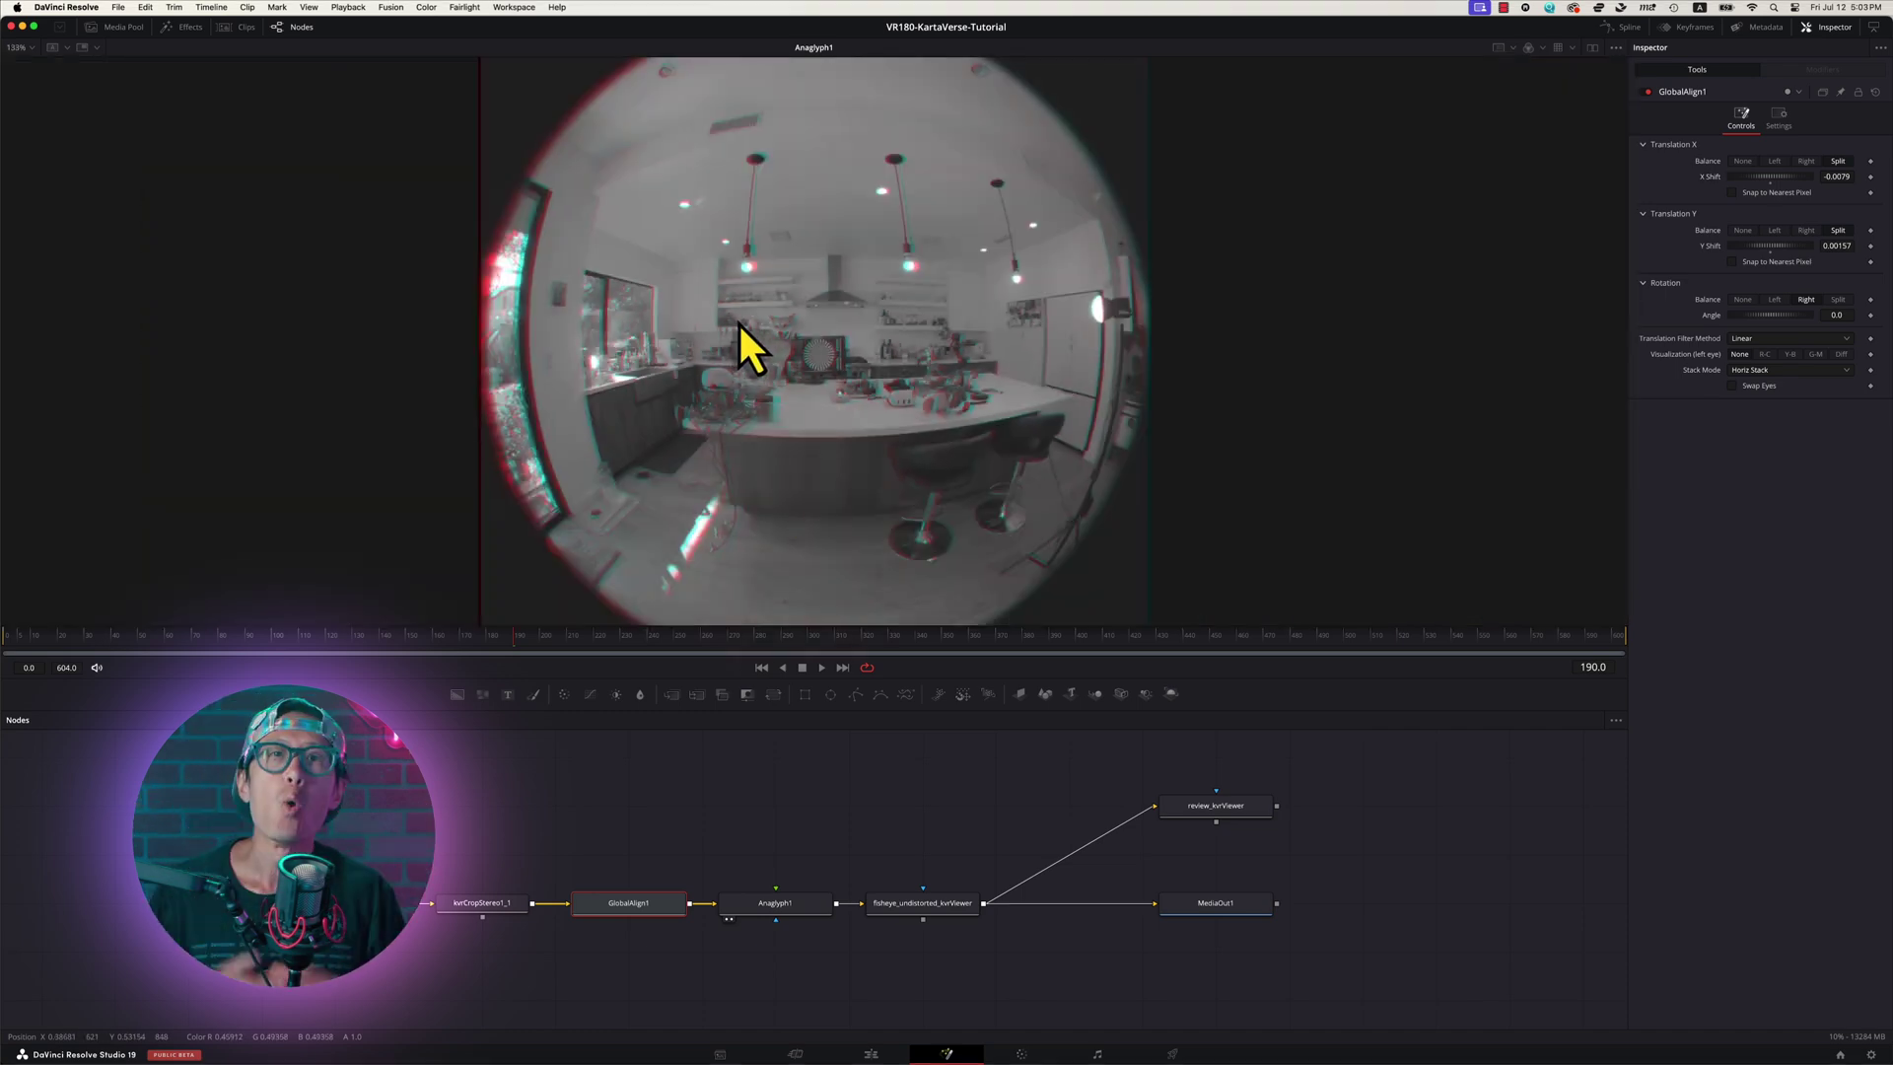
scroll(744, 325, down, 2)
scroll(823, 370, up, 2)
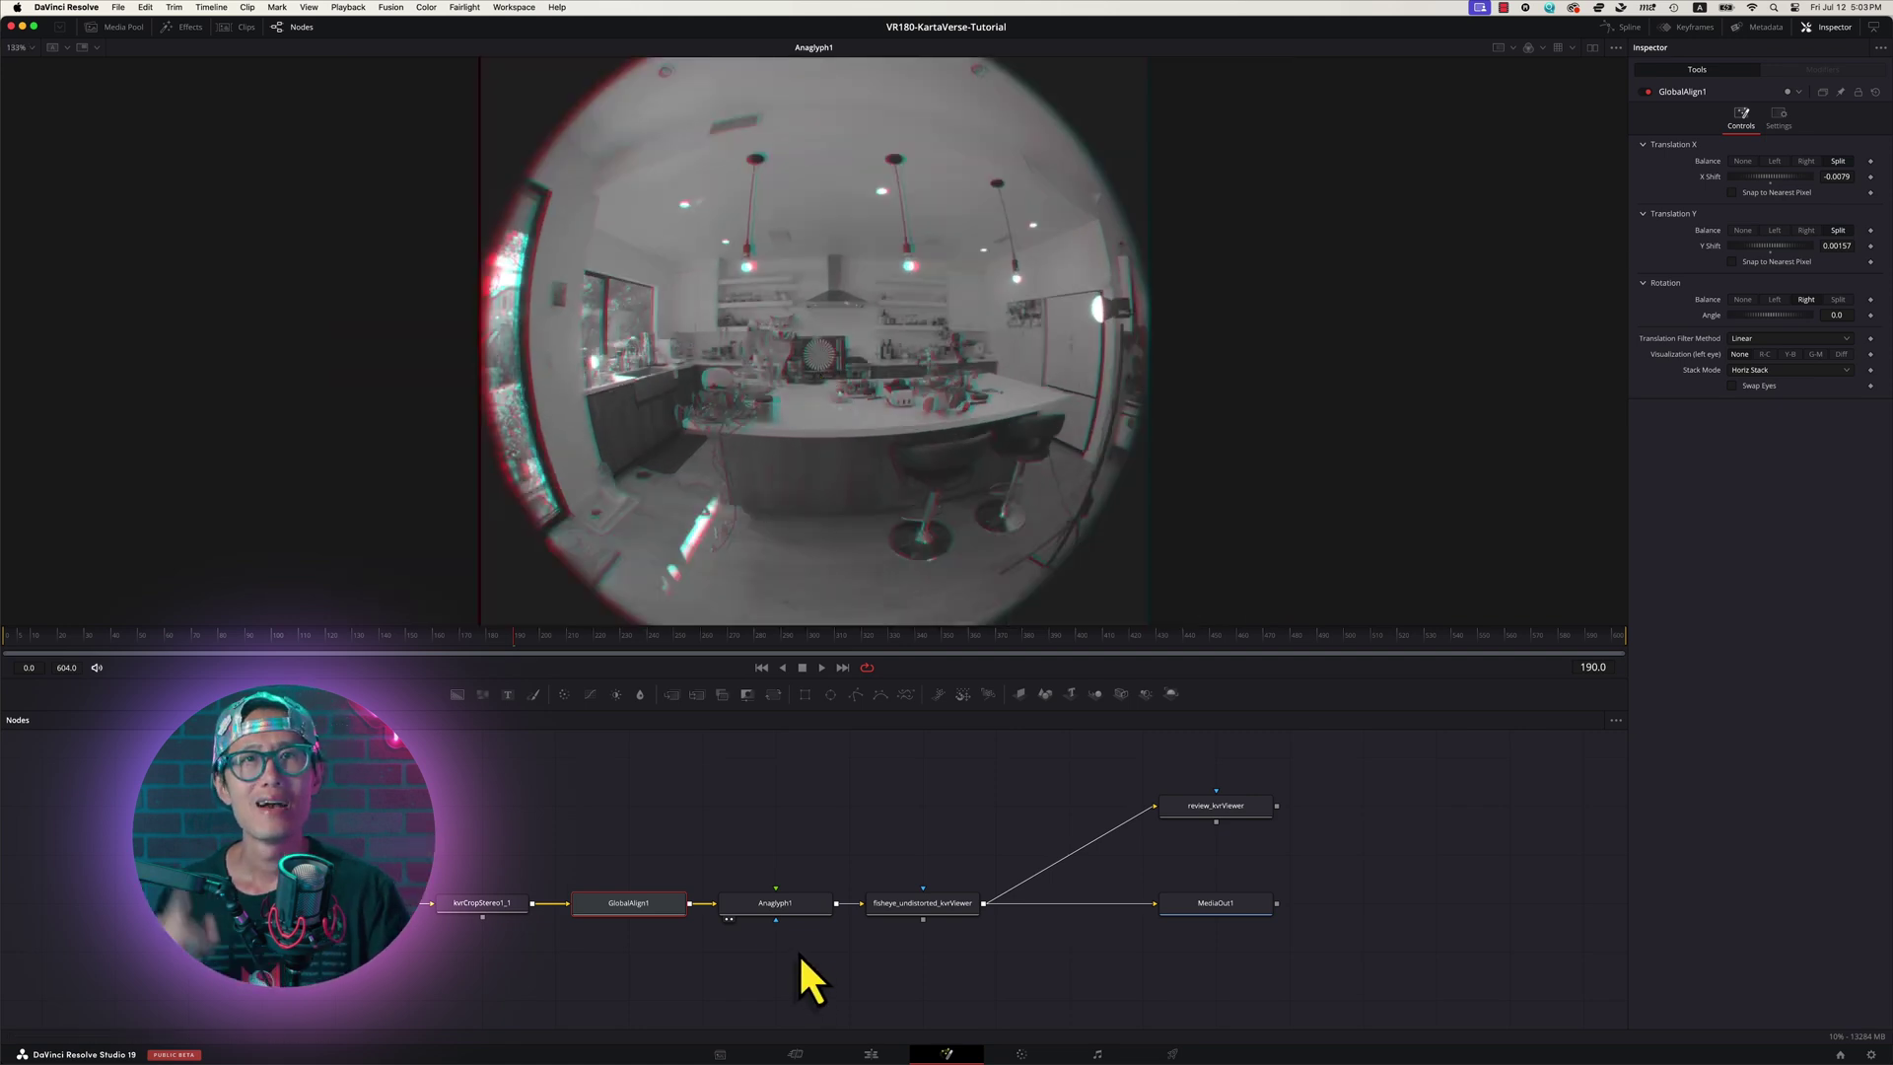
drag(929, 743, 1387, 950)
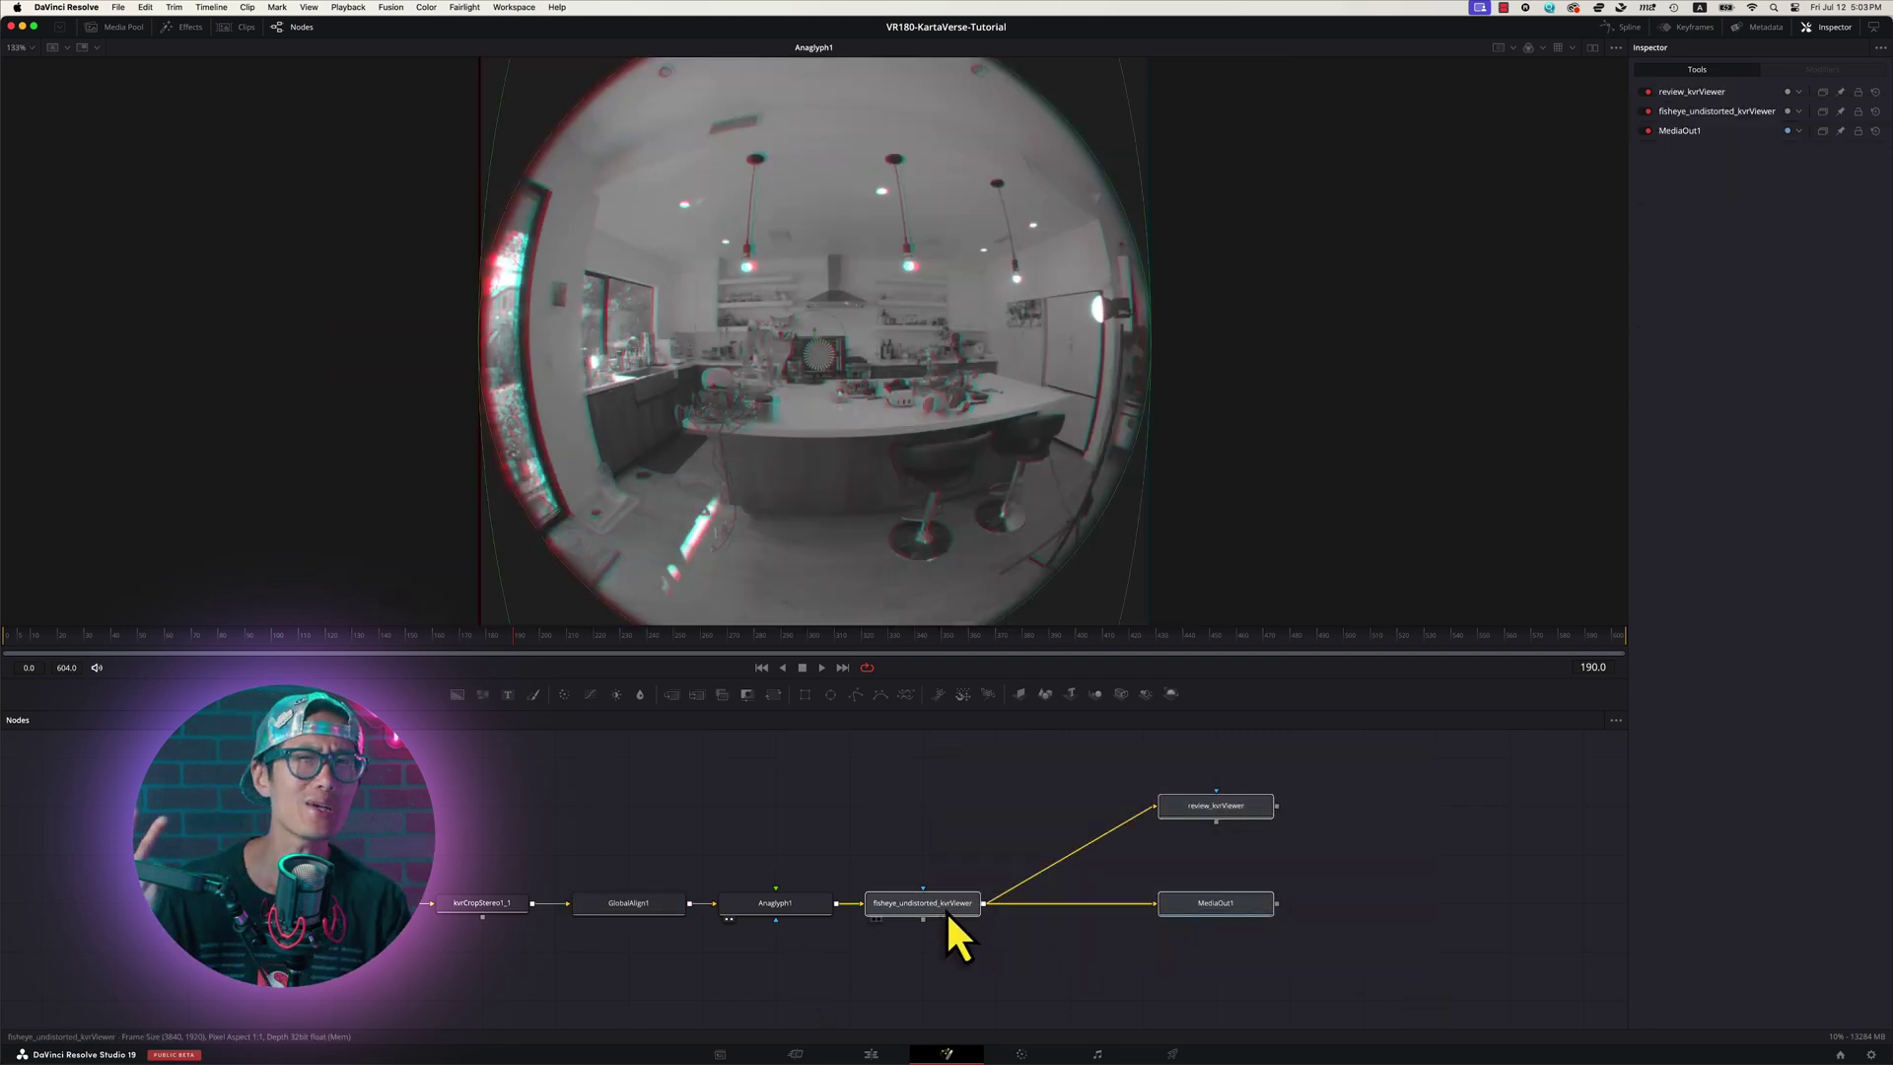
drag(947, 914, 1200, 915)
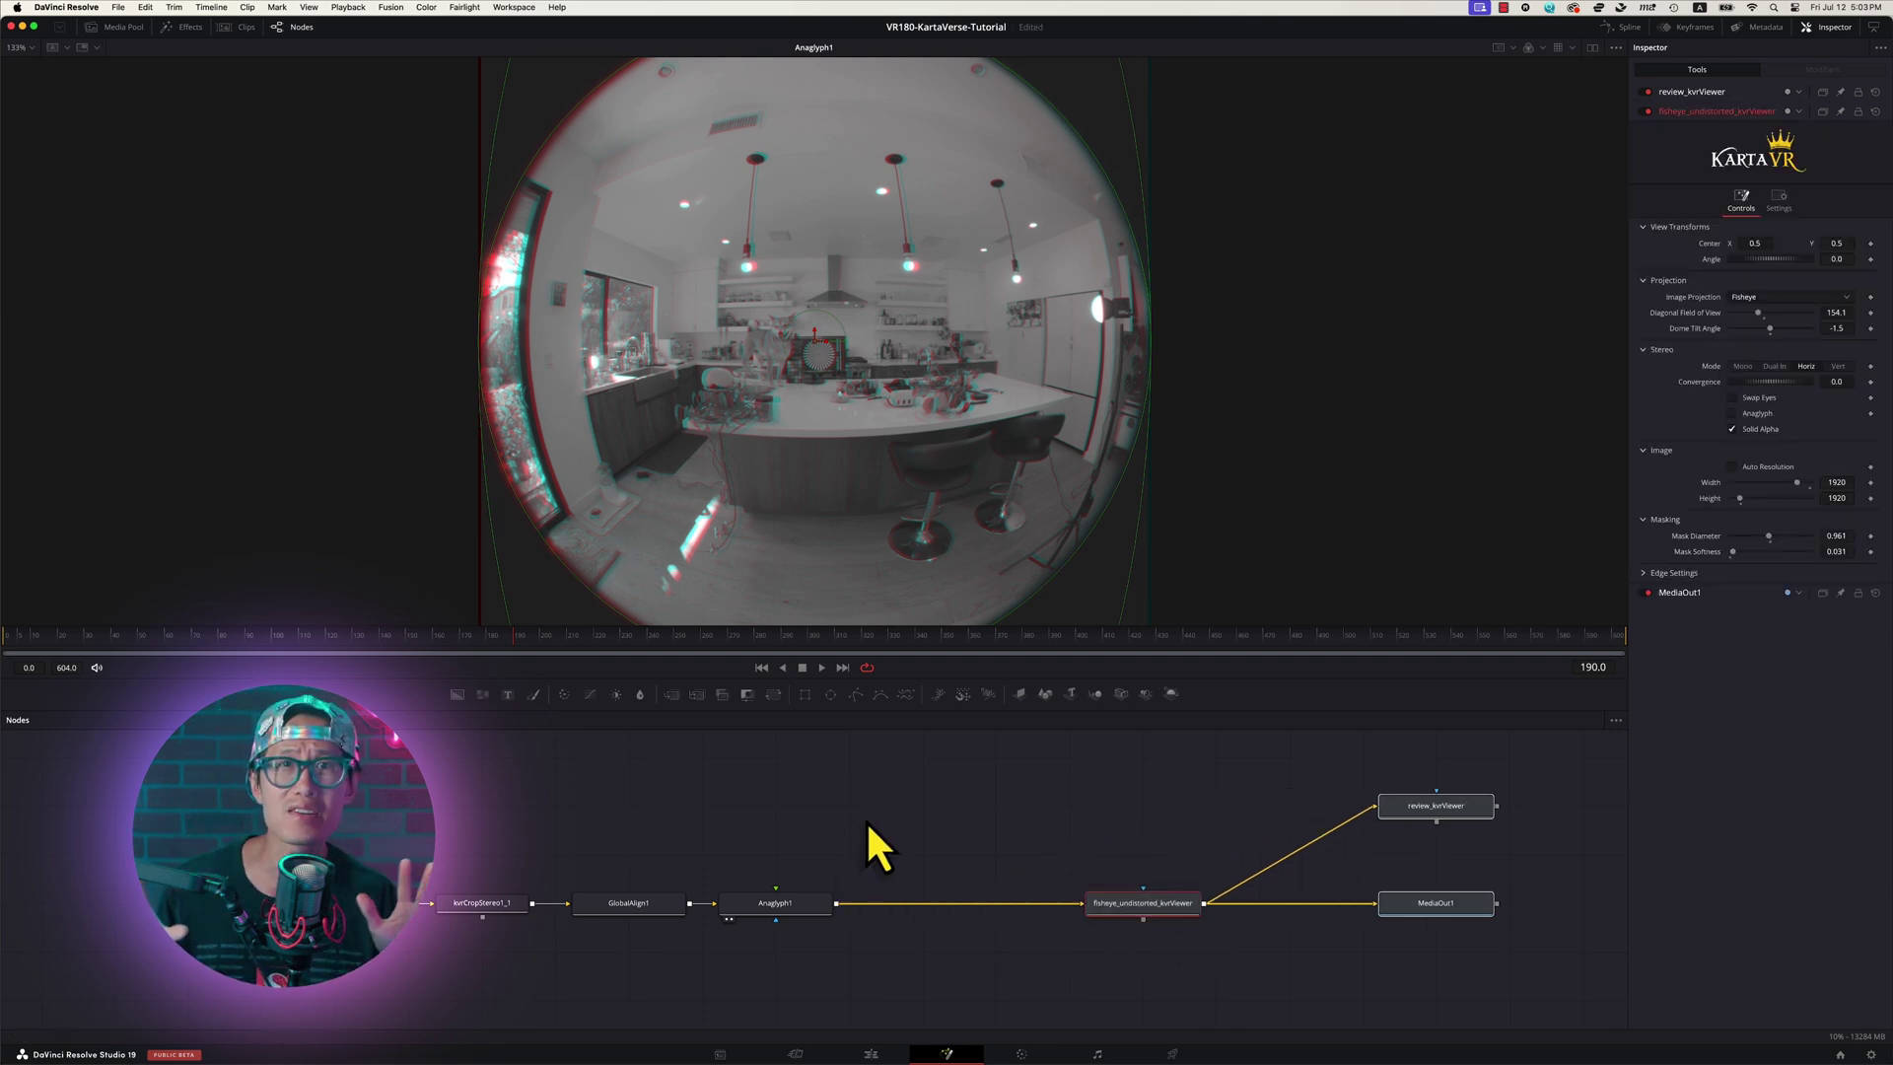
Insert a kvrLensStereo node after GlobalAlign1
click(773, 903)
text(ana)
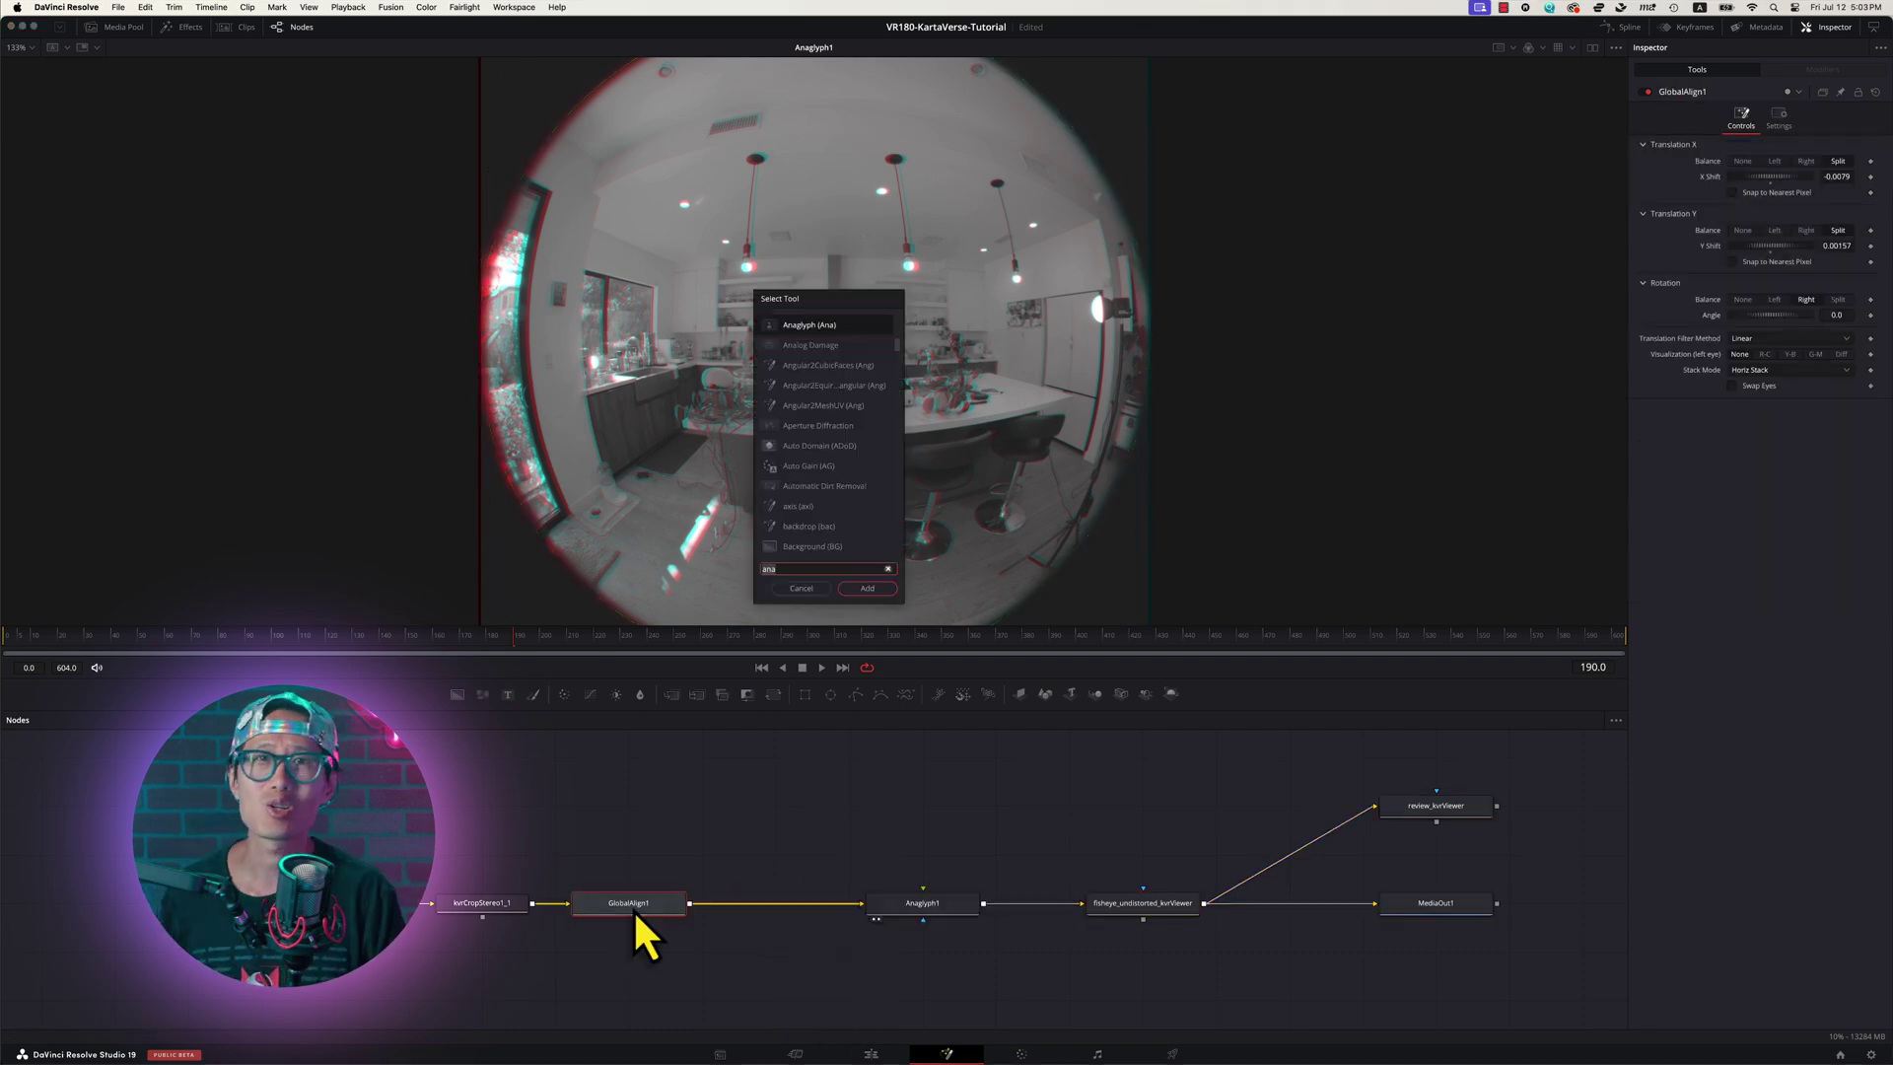
text(kvrlen)
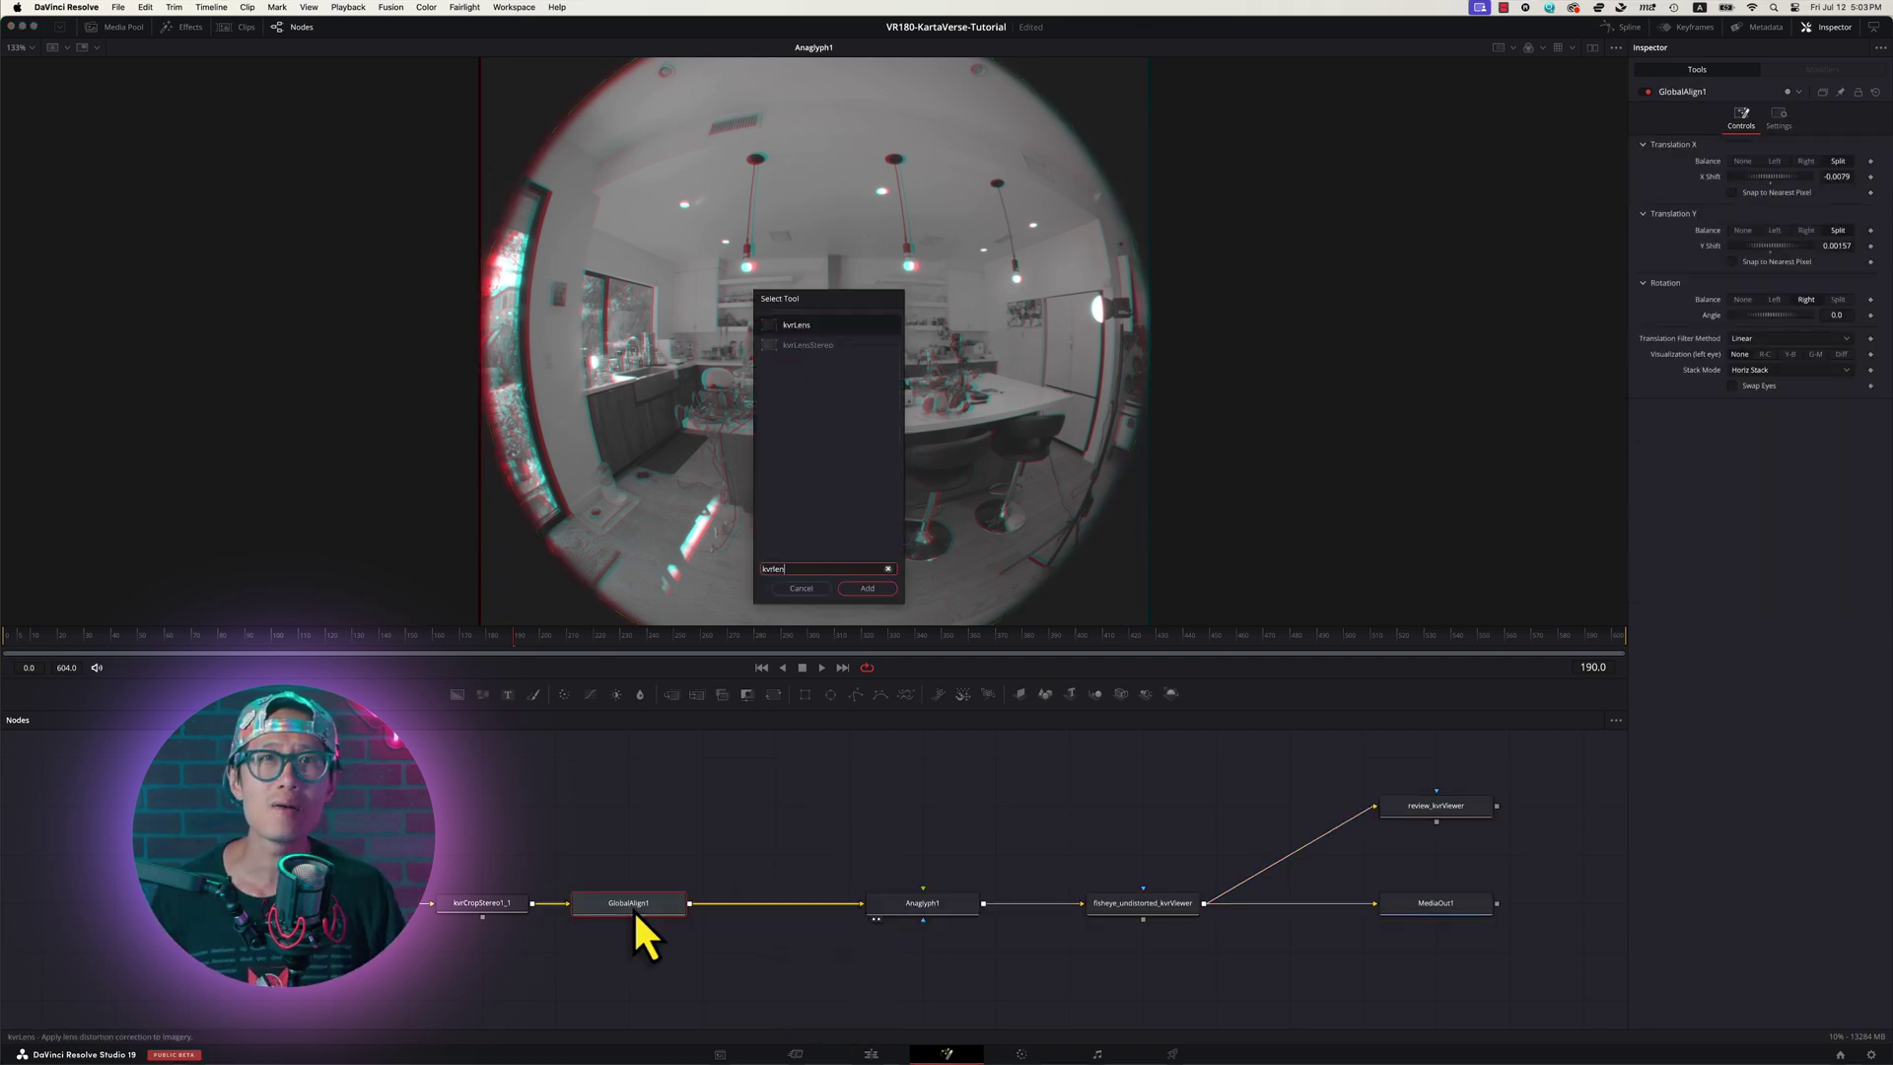
click(815, 345)
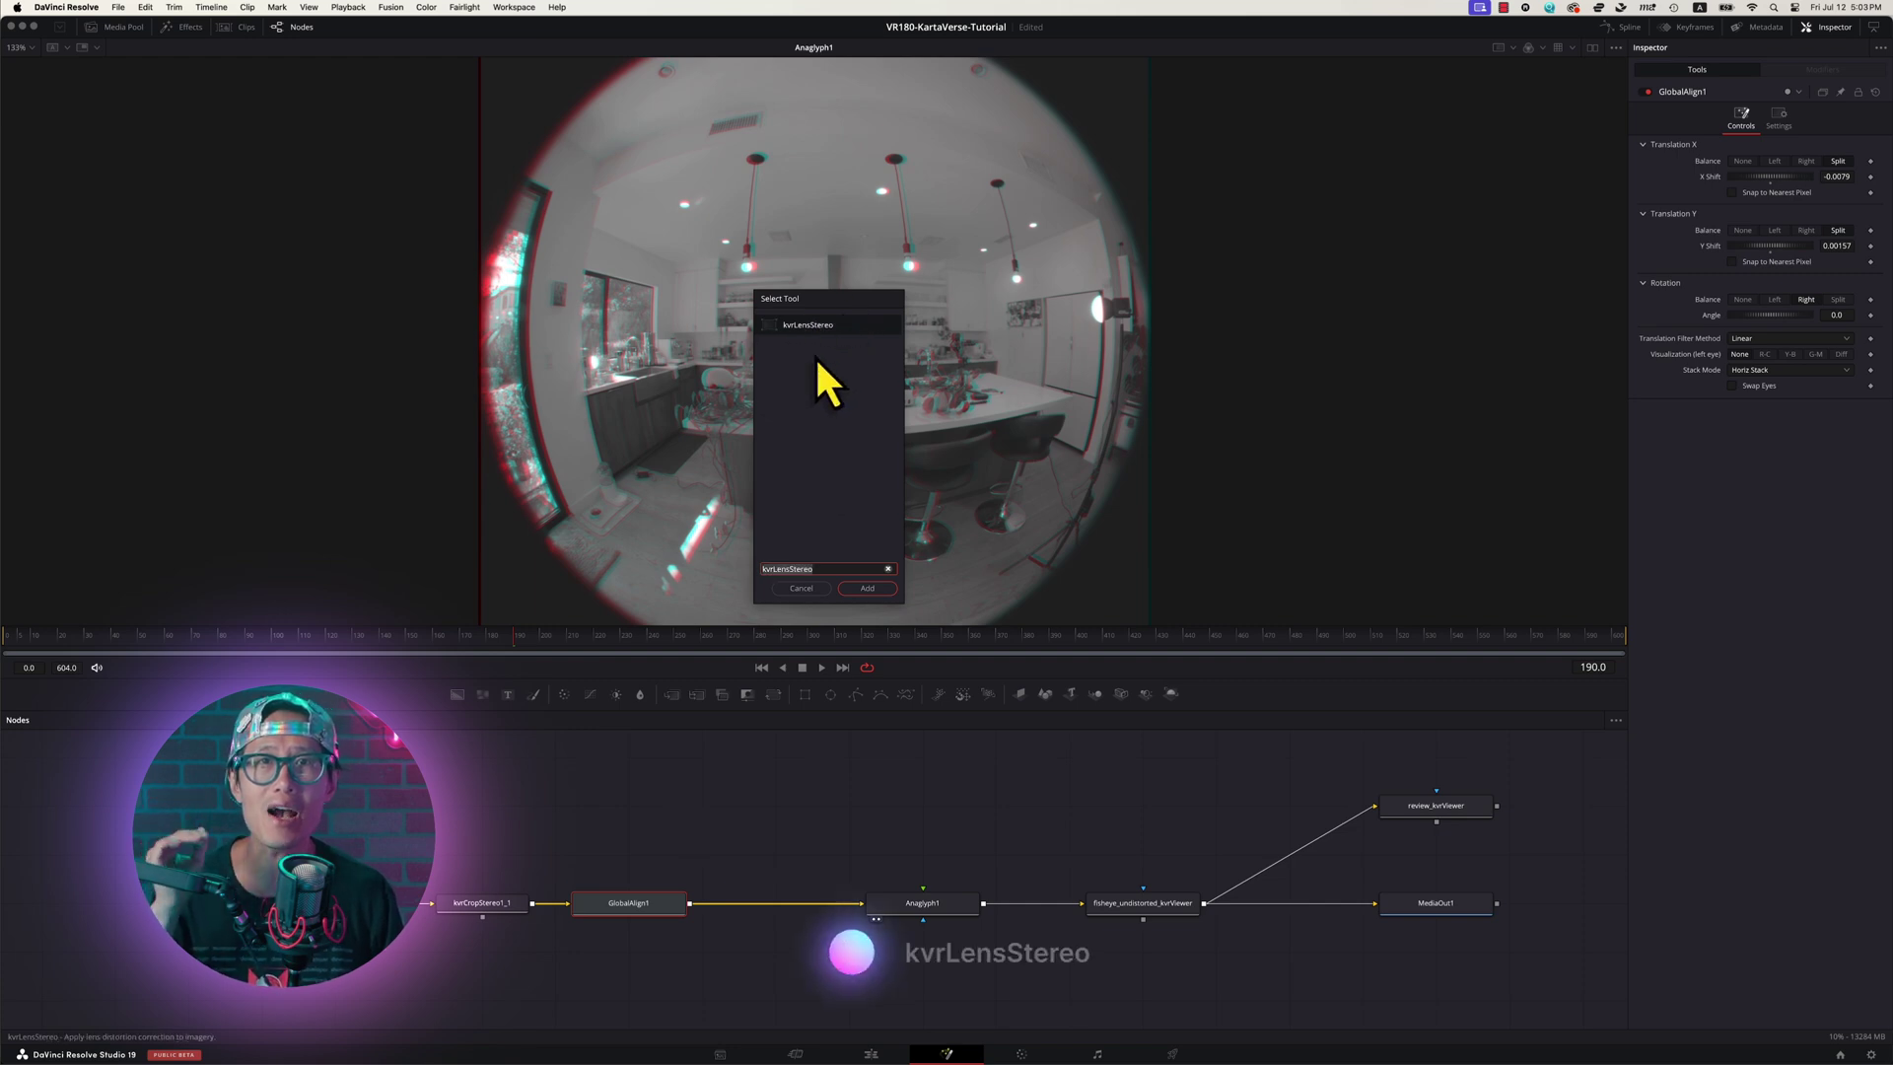
click(865, 588)
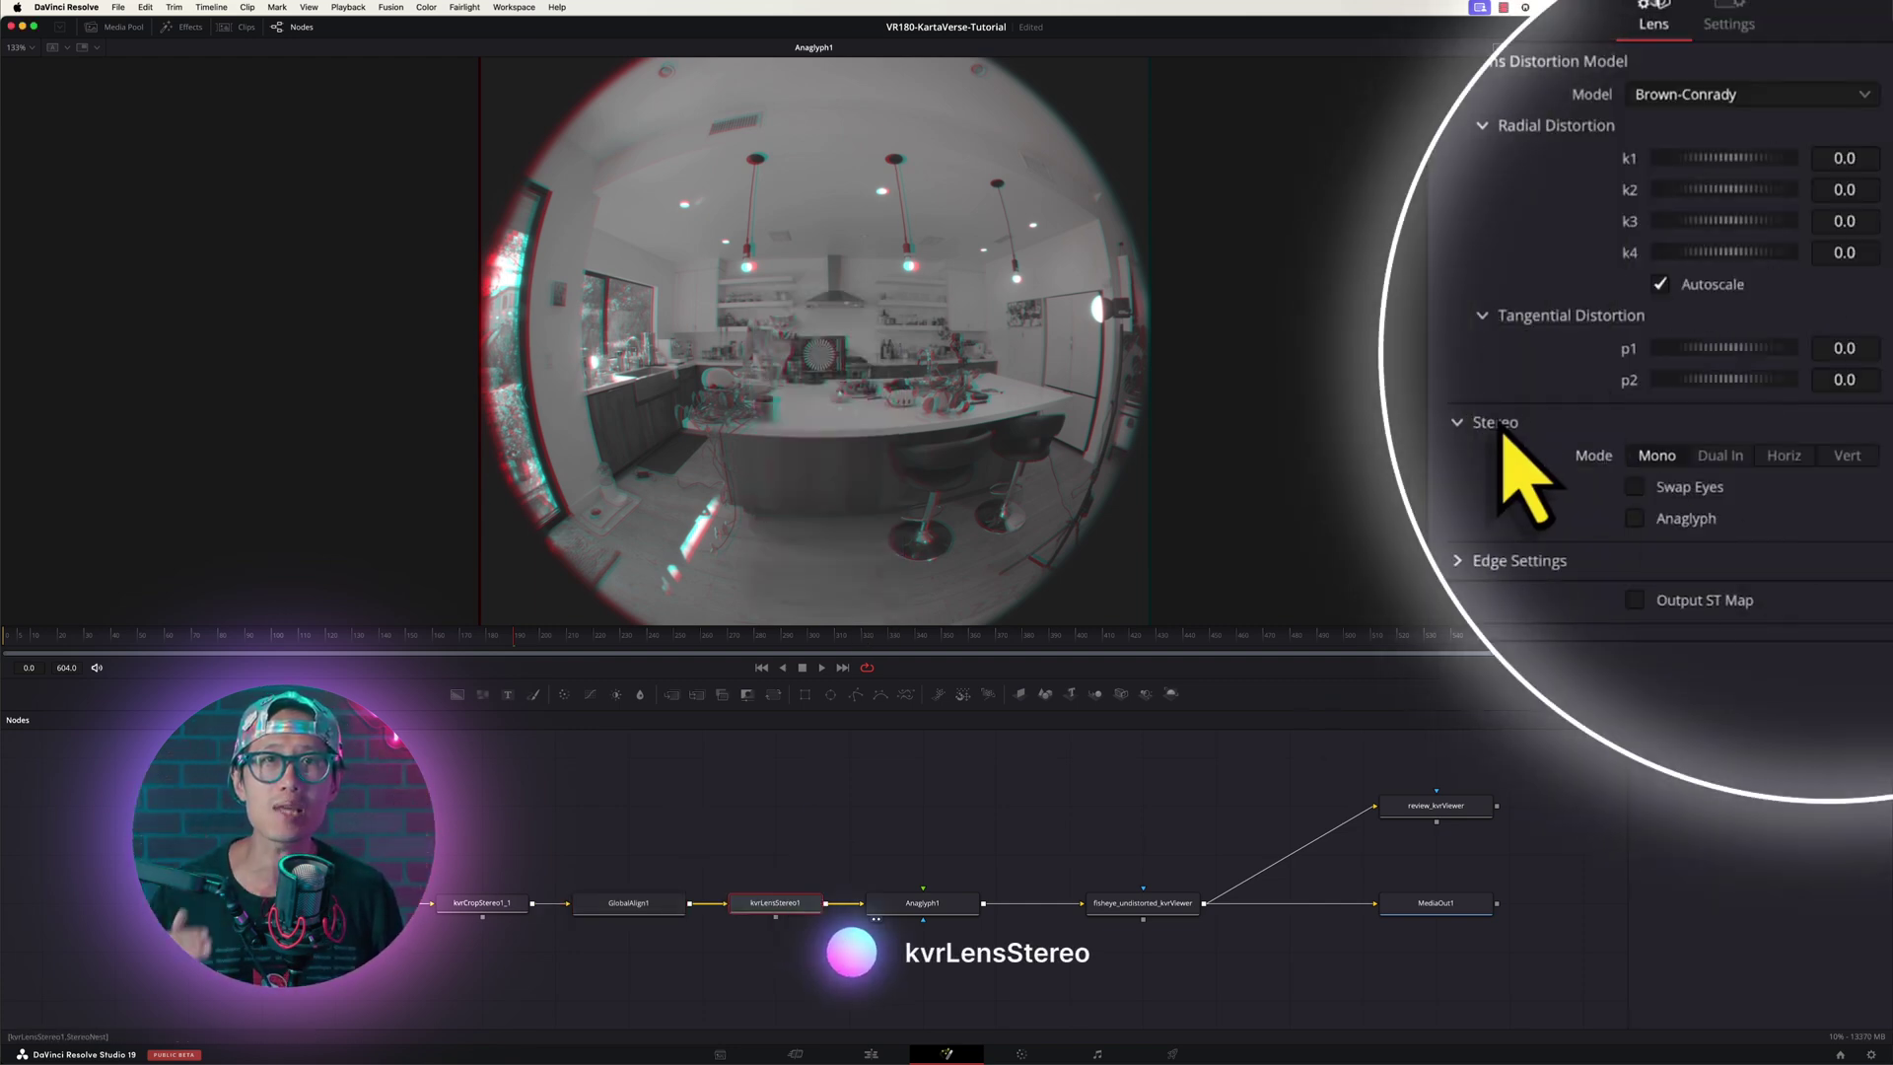
Set kvrLensStereo1 Stereo Mode to Horiz and choose the Panotools lens model
click(1787, 457)
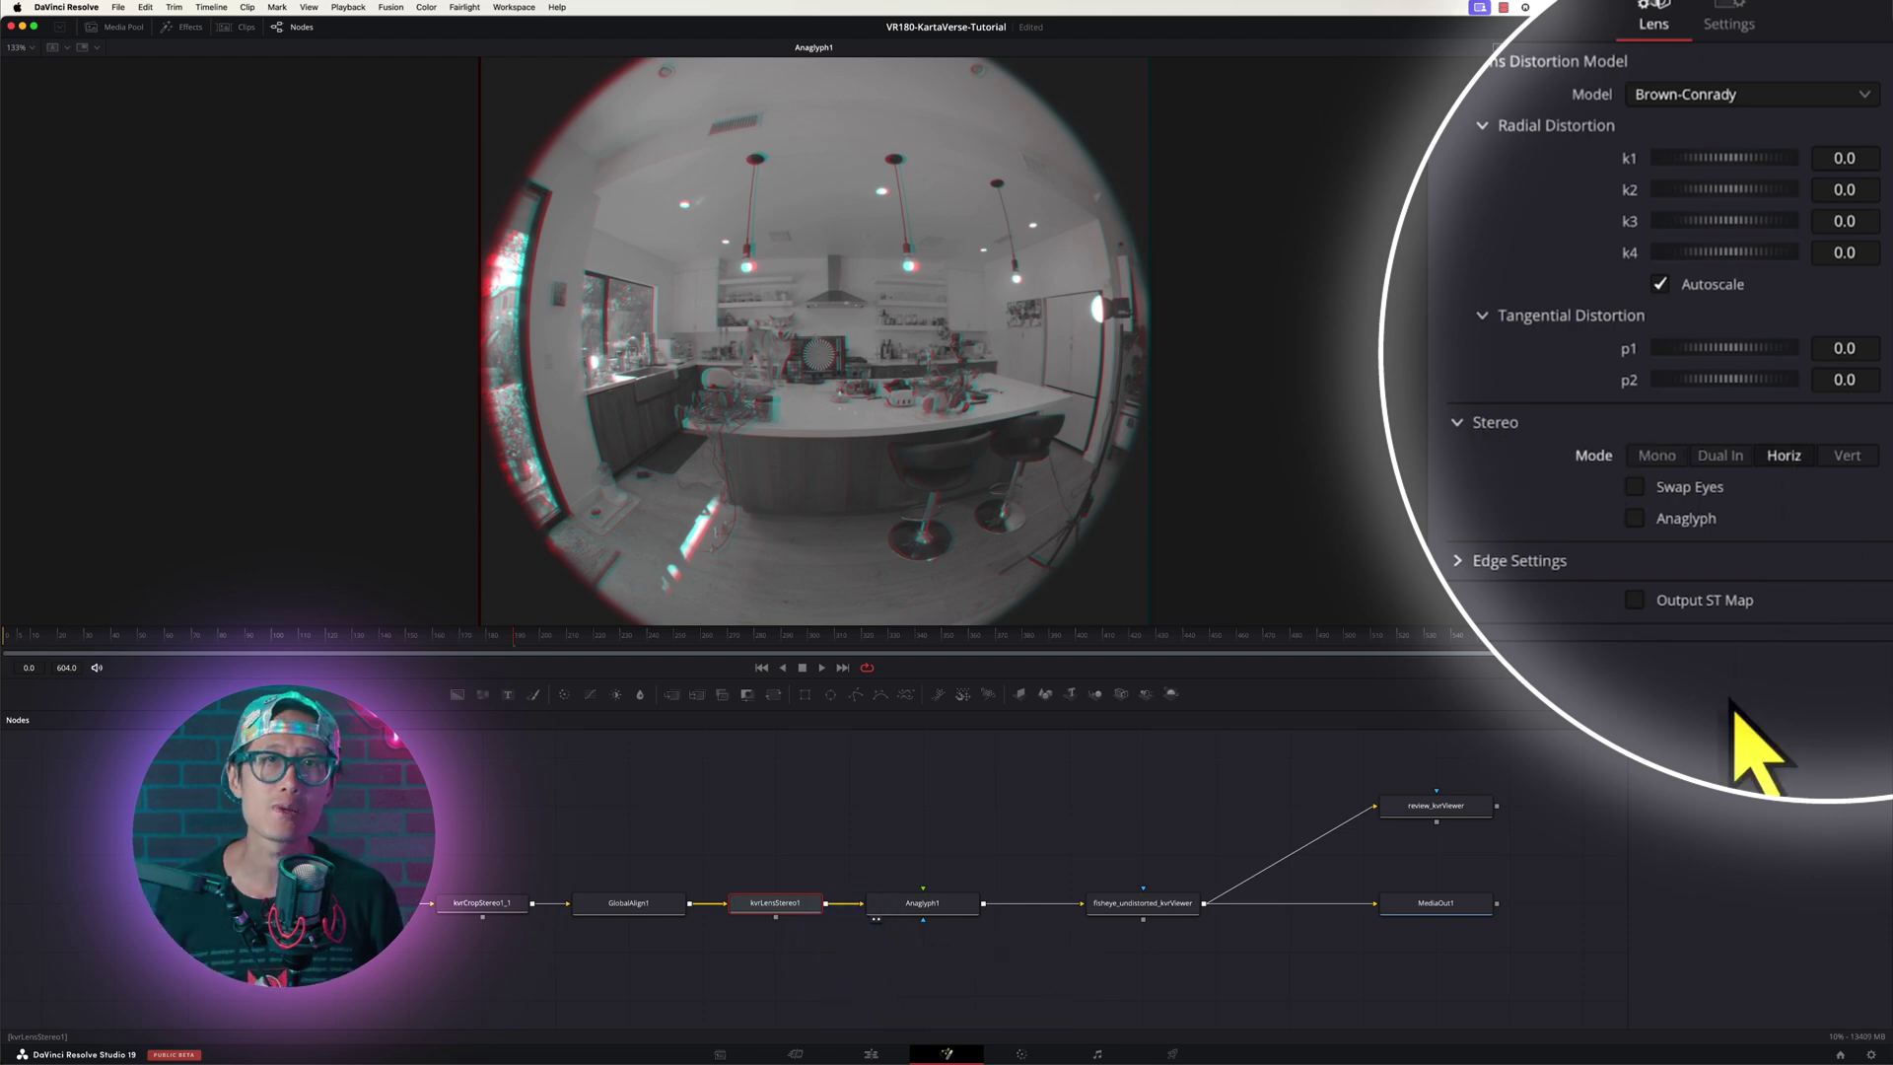
click(1661, 95)
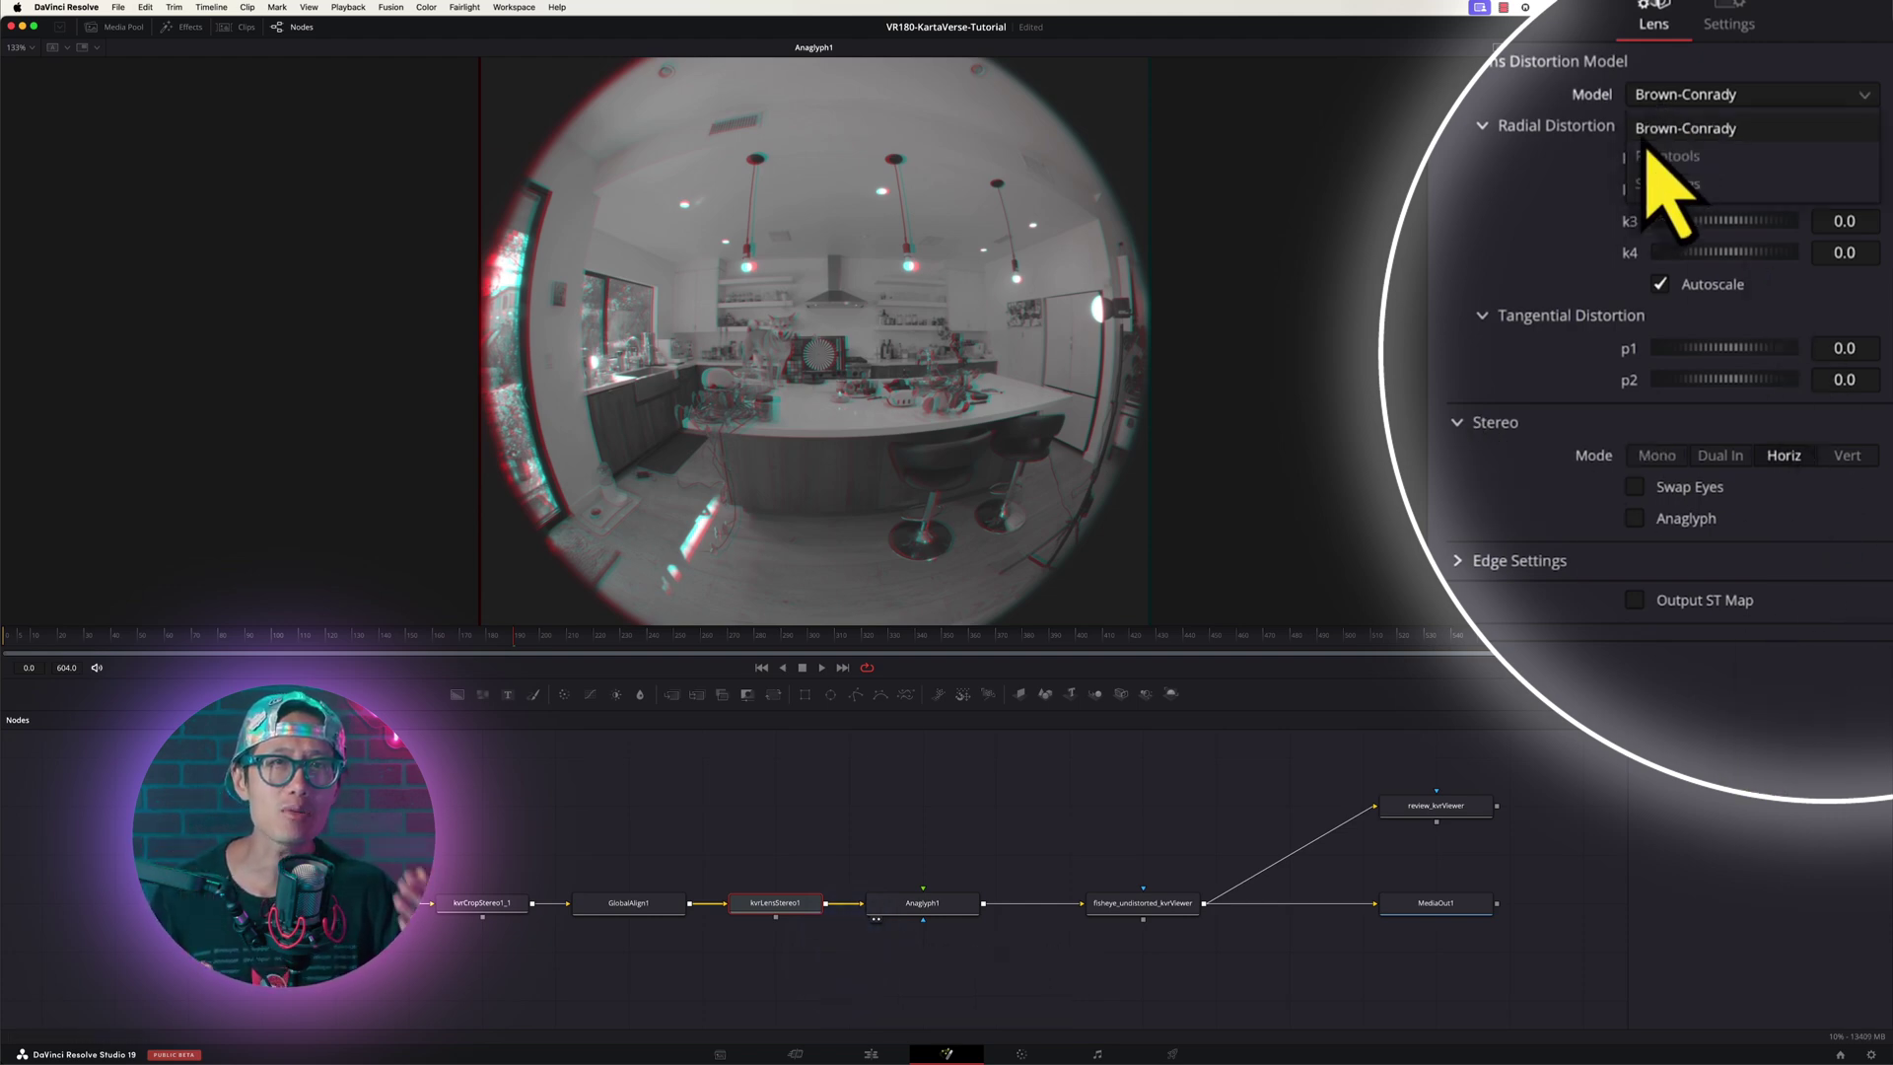
click(1666, 156)
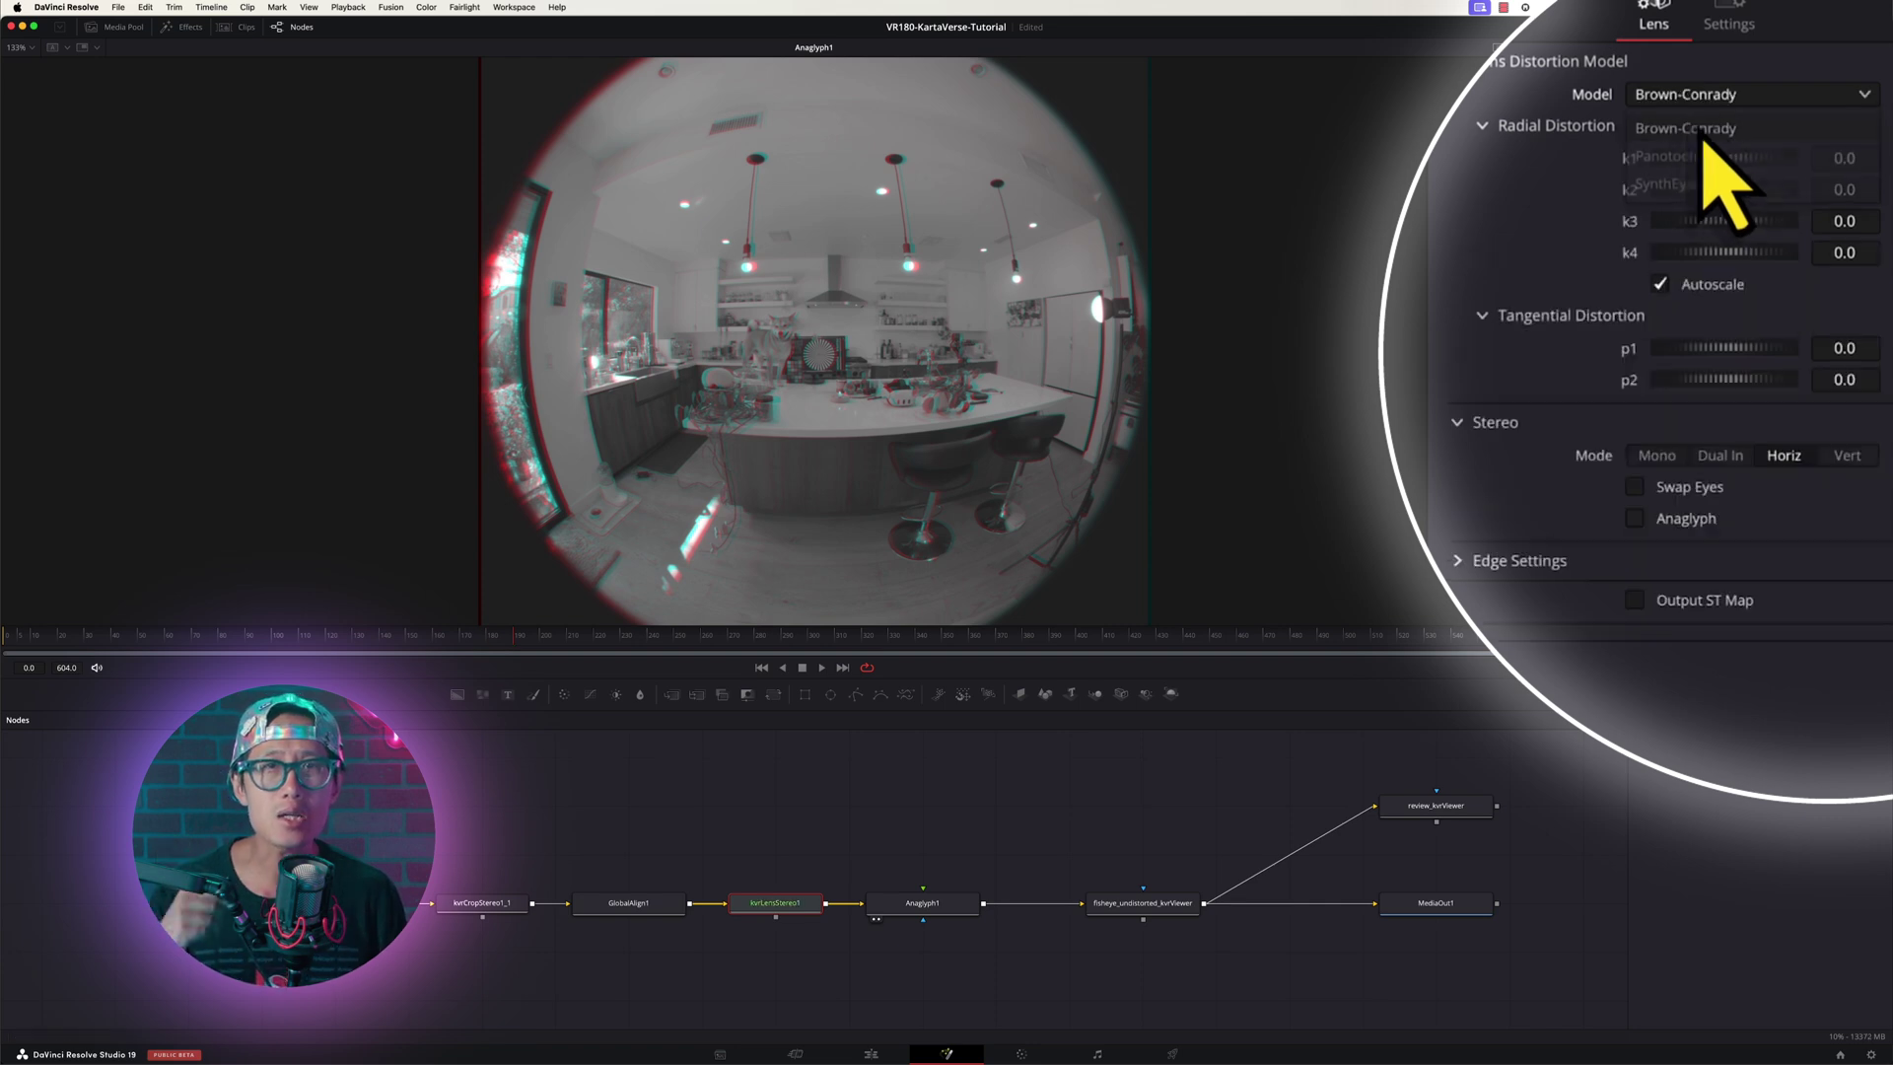
click(1699, 130)
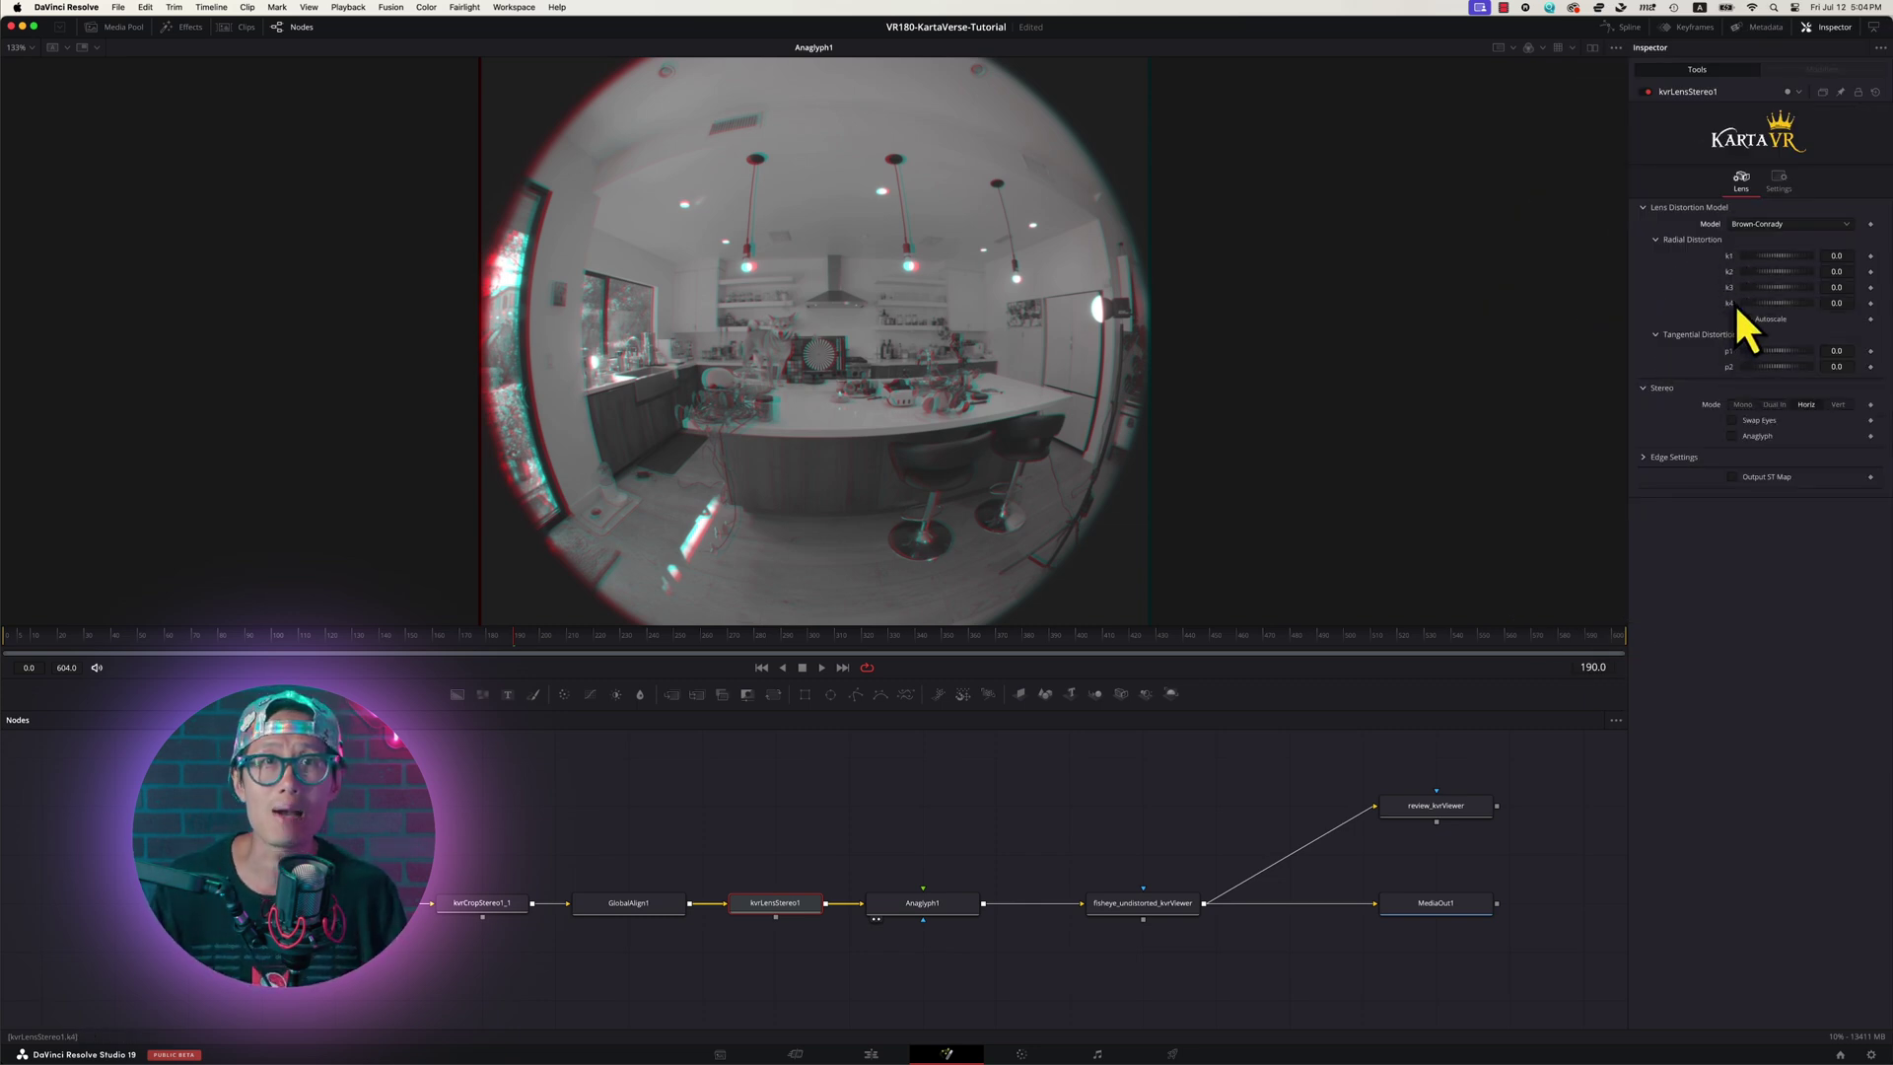
click(1775, 224)
Set kvrLensStereo1 to Panotools and test radial distortion A and B values, ending at zero
click(1763, 278)
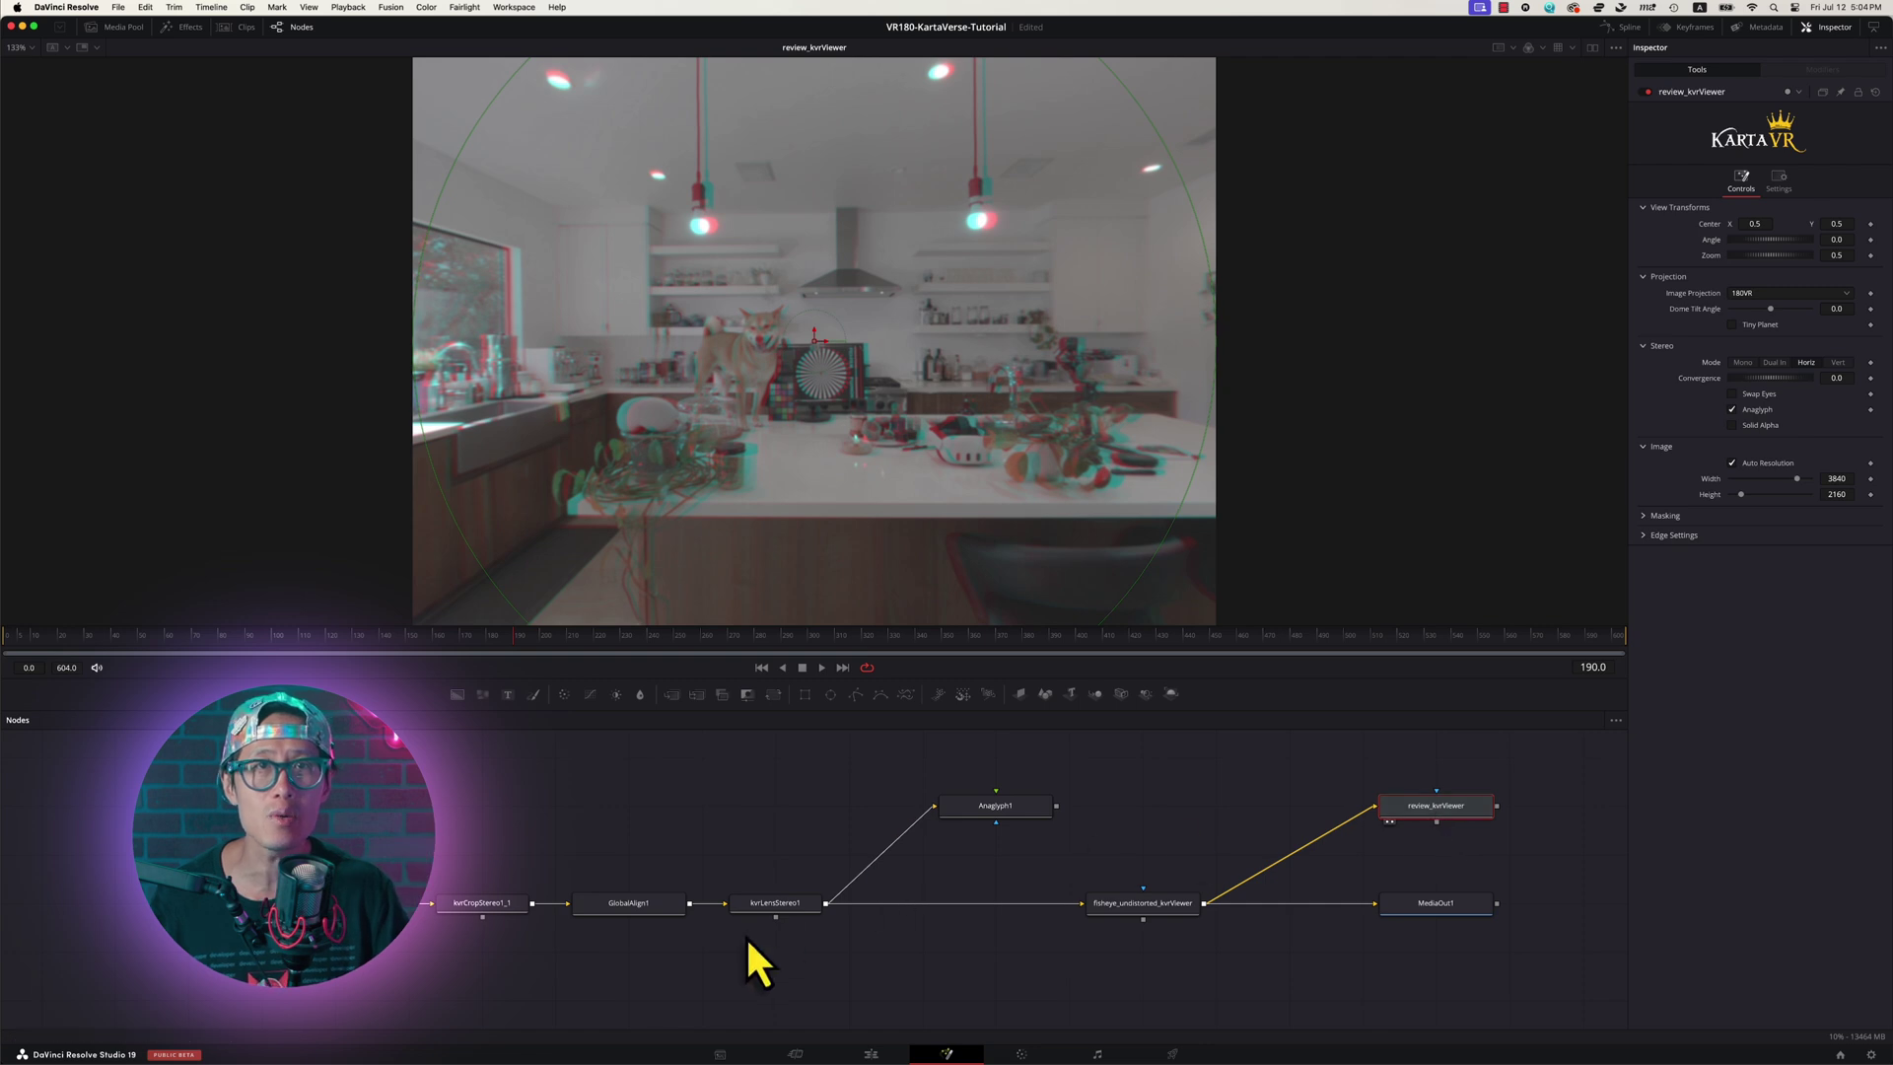
click(764, 906)
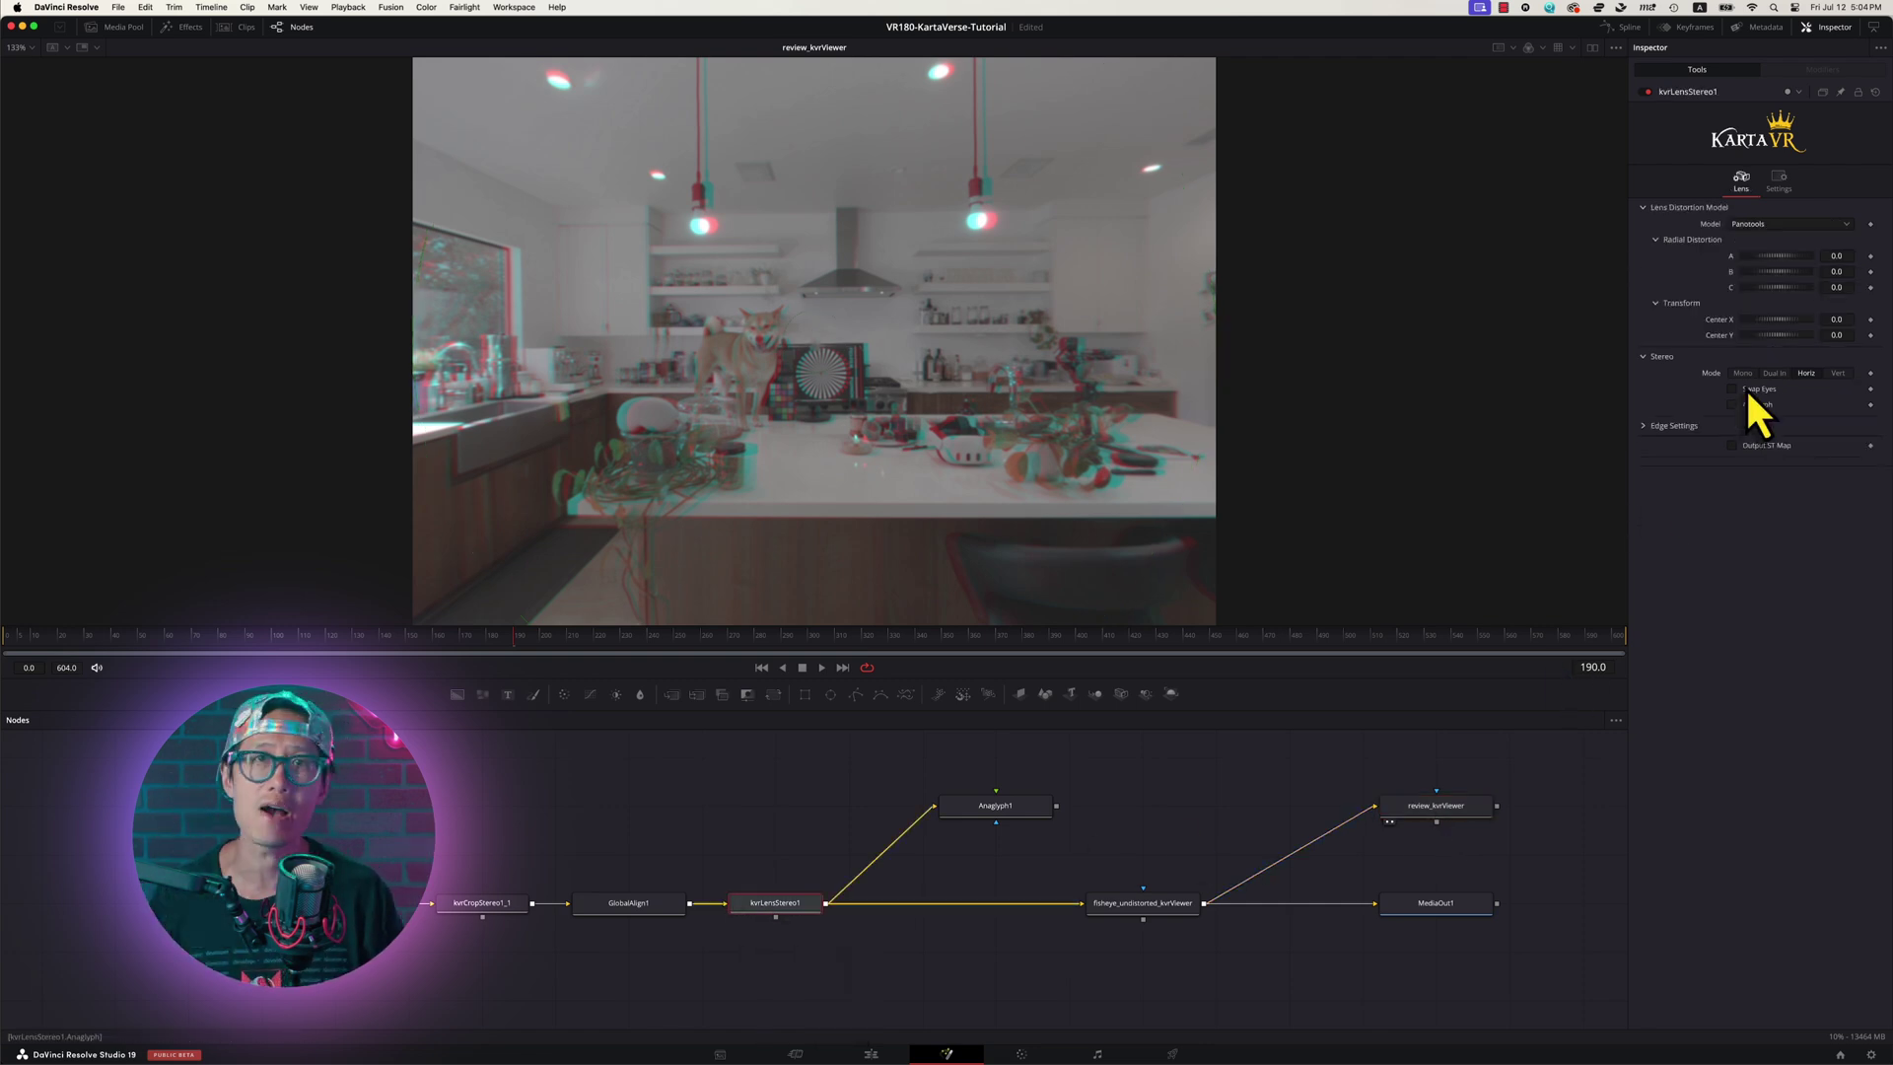
mouse_move(1771, 274)
mouse_down()
mouse_move(1813, 291)
mouse_move(1787, 292)
mouse_up()
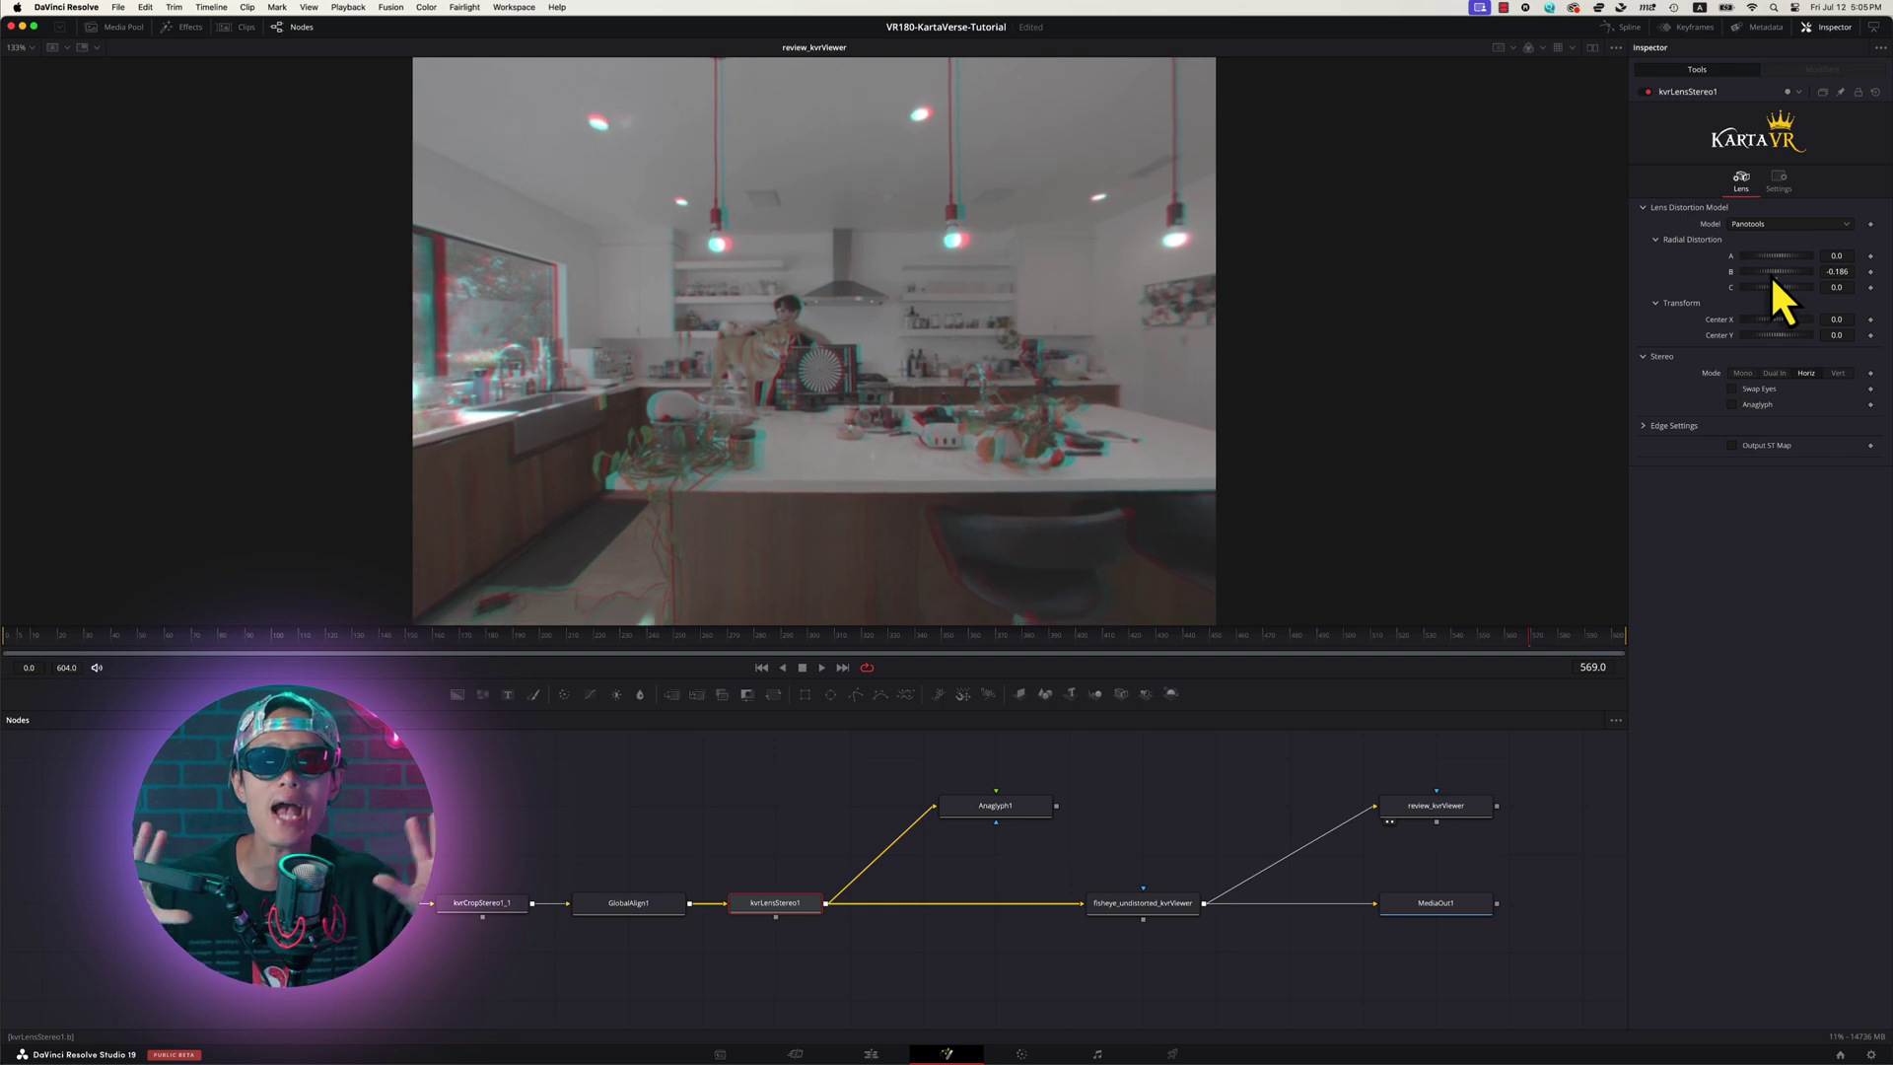
drag(1770, 278, 1765, 275)
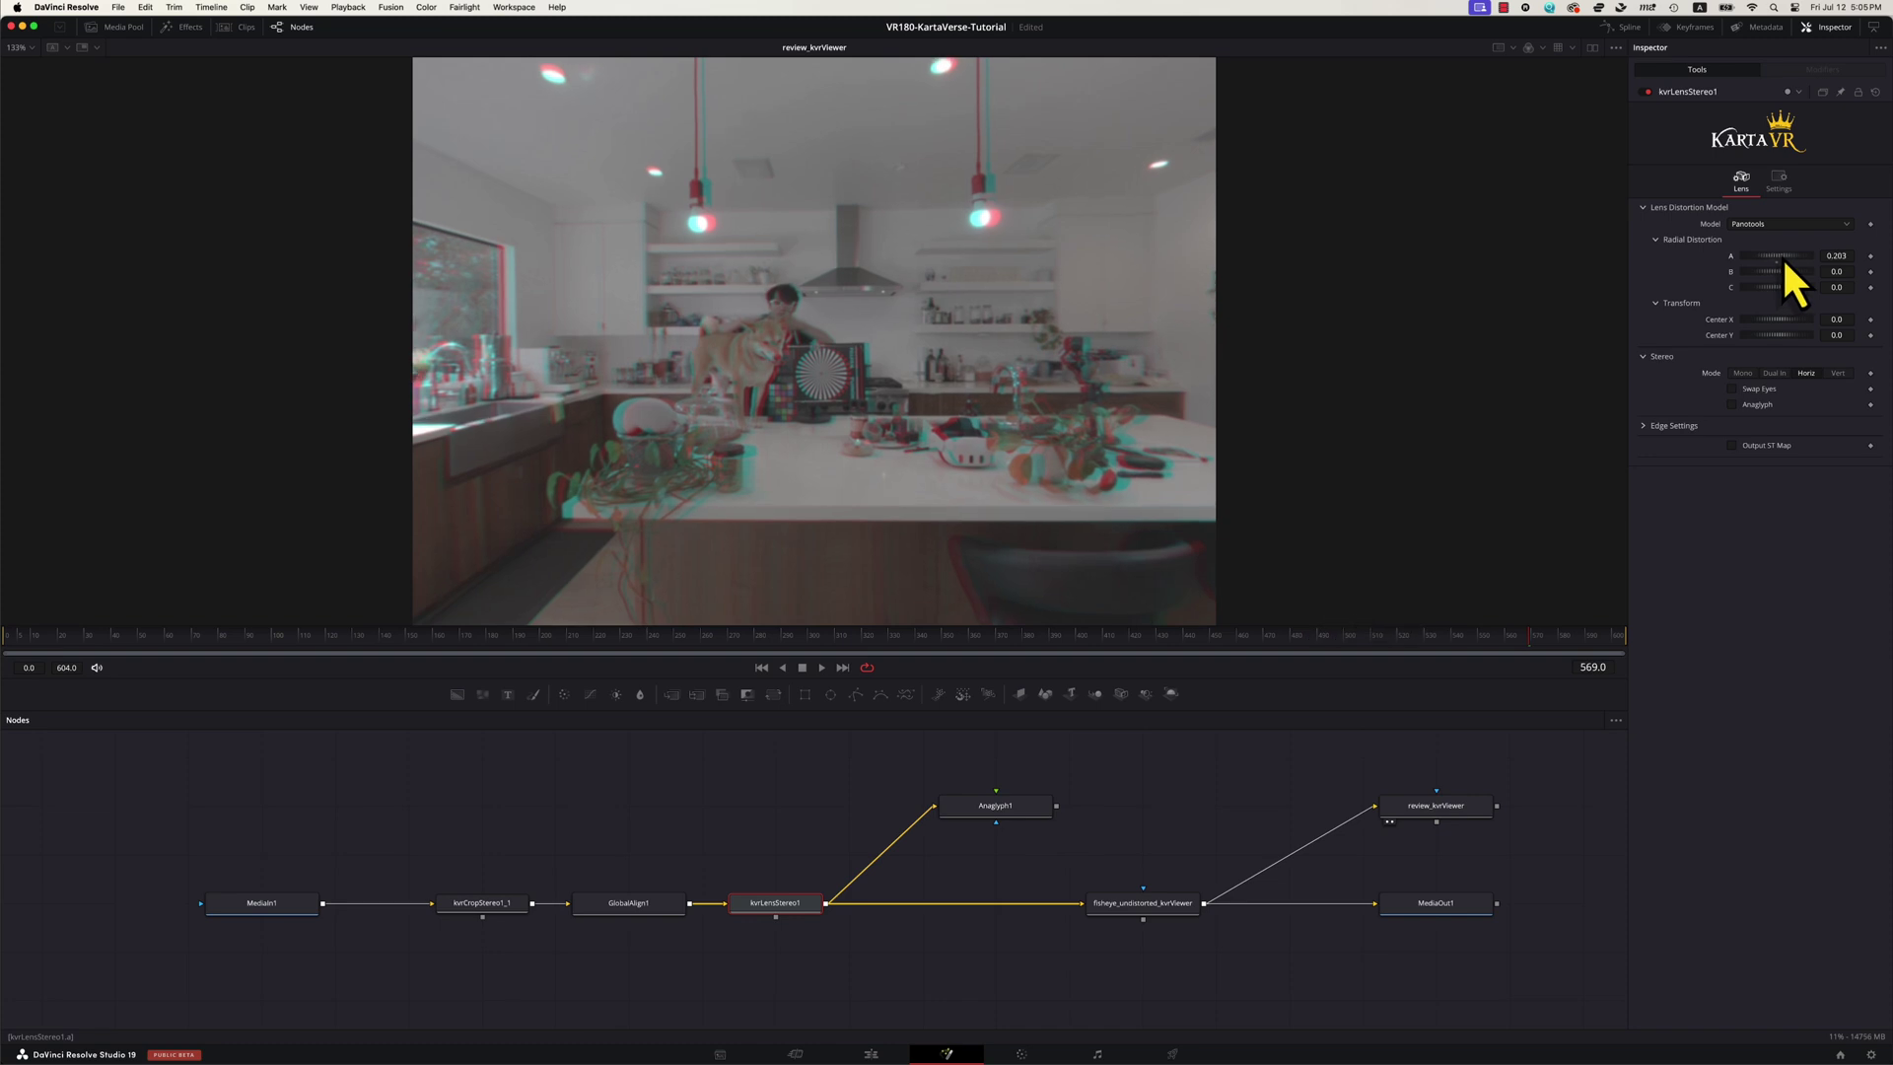
drag(1782, 257, 1768, 257)
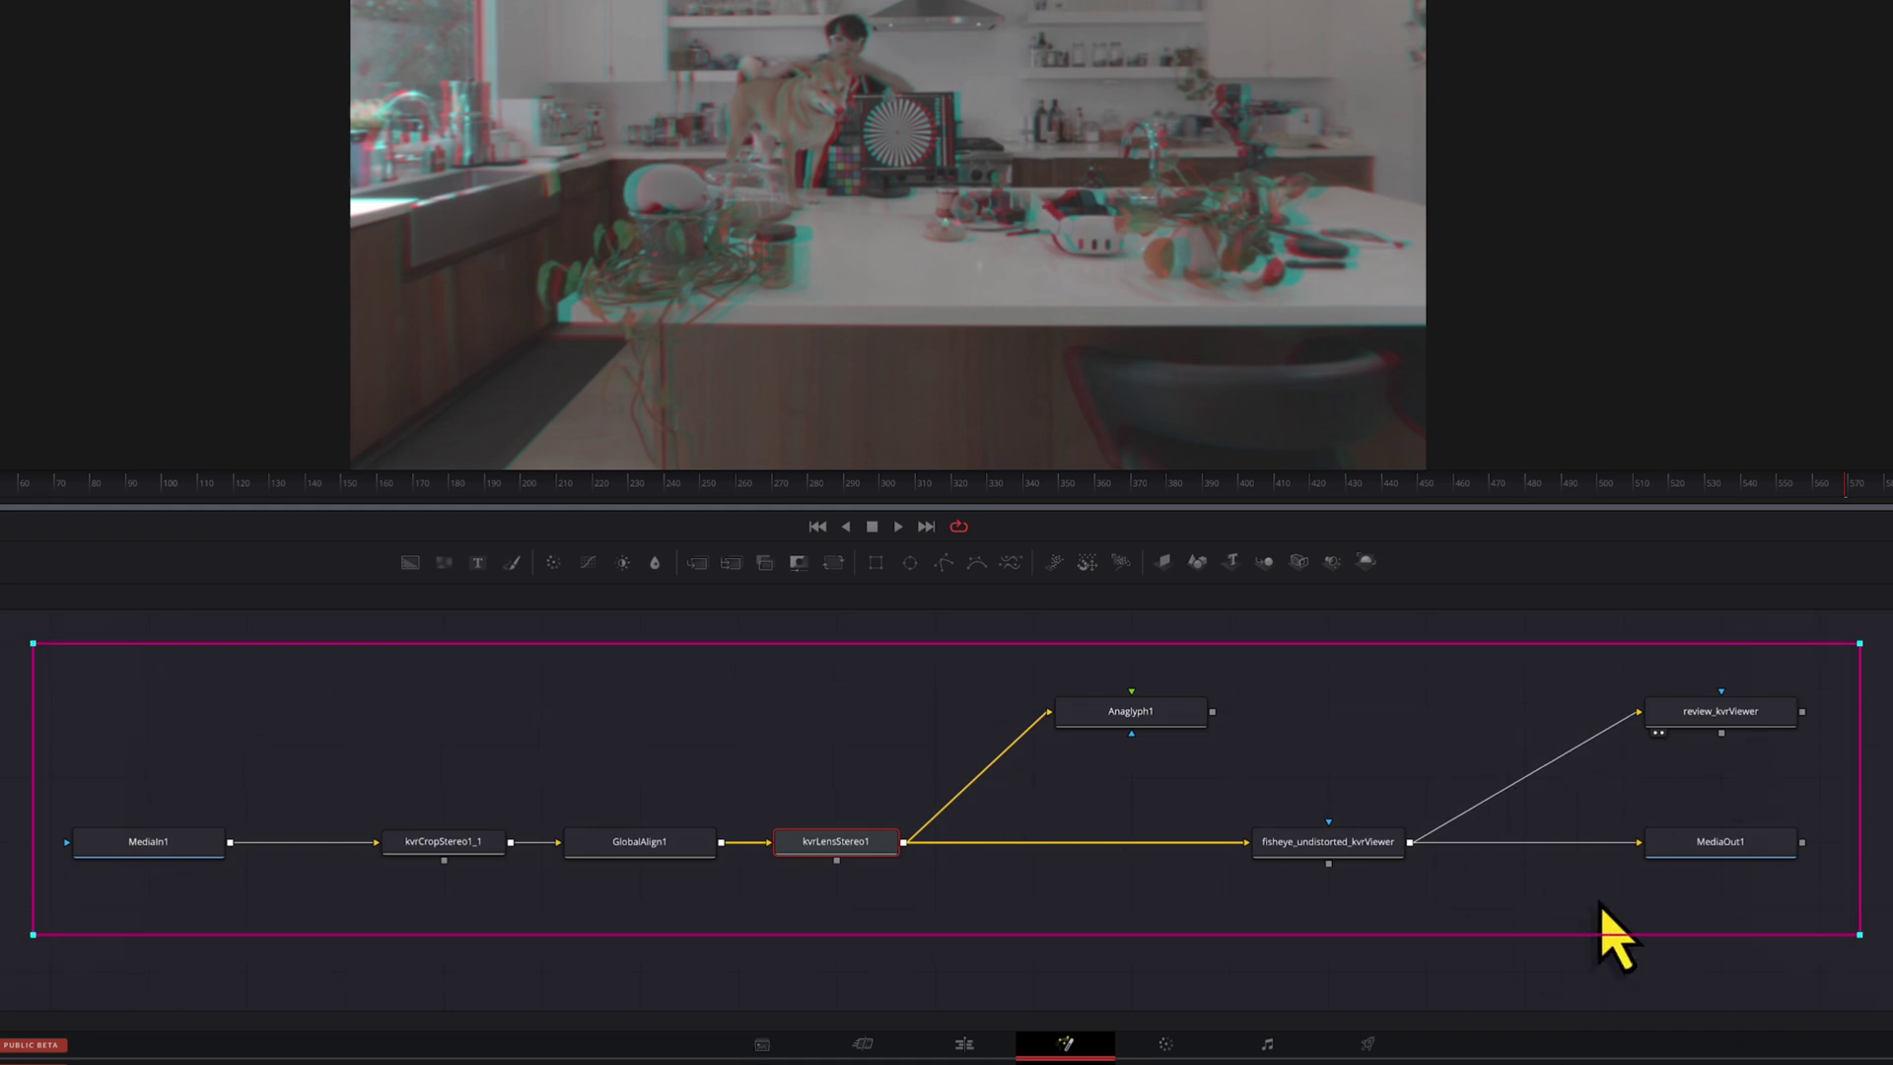
View MediaOut1's side-by-side fisheye output fitted in the viewer, then go to the Color page
click(1723, 854)
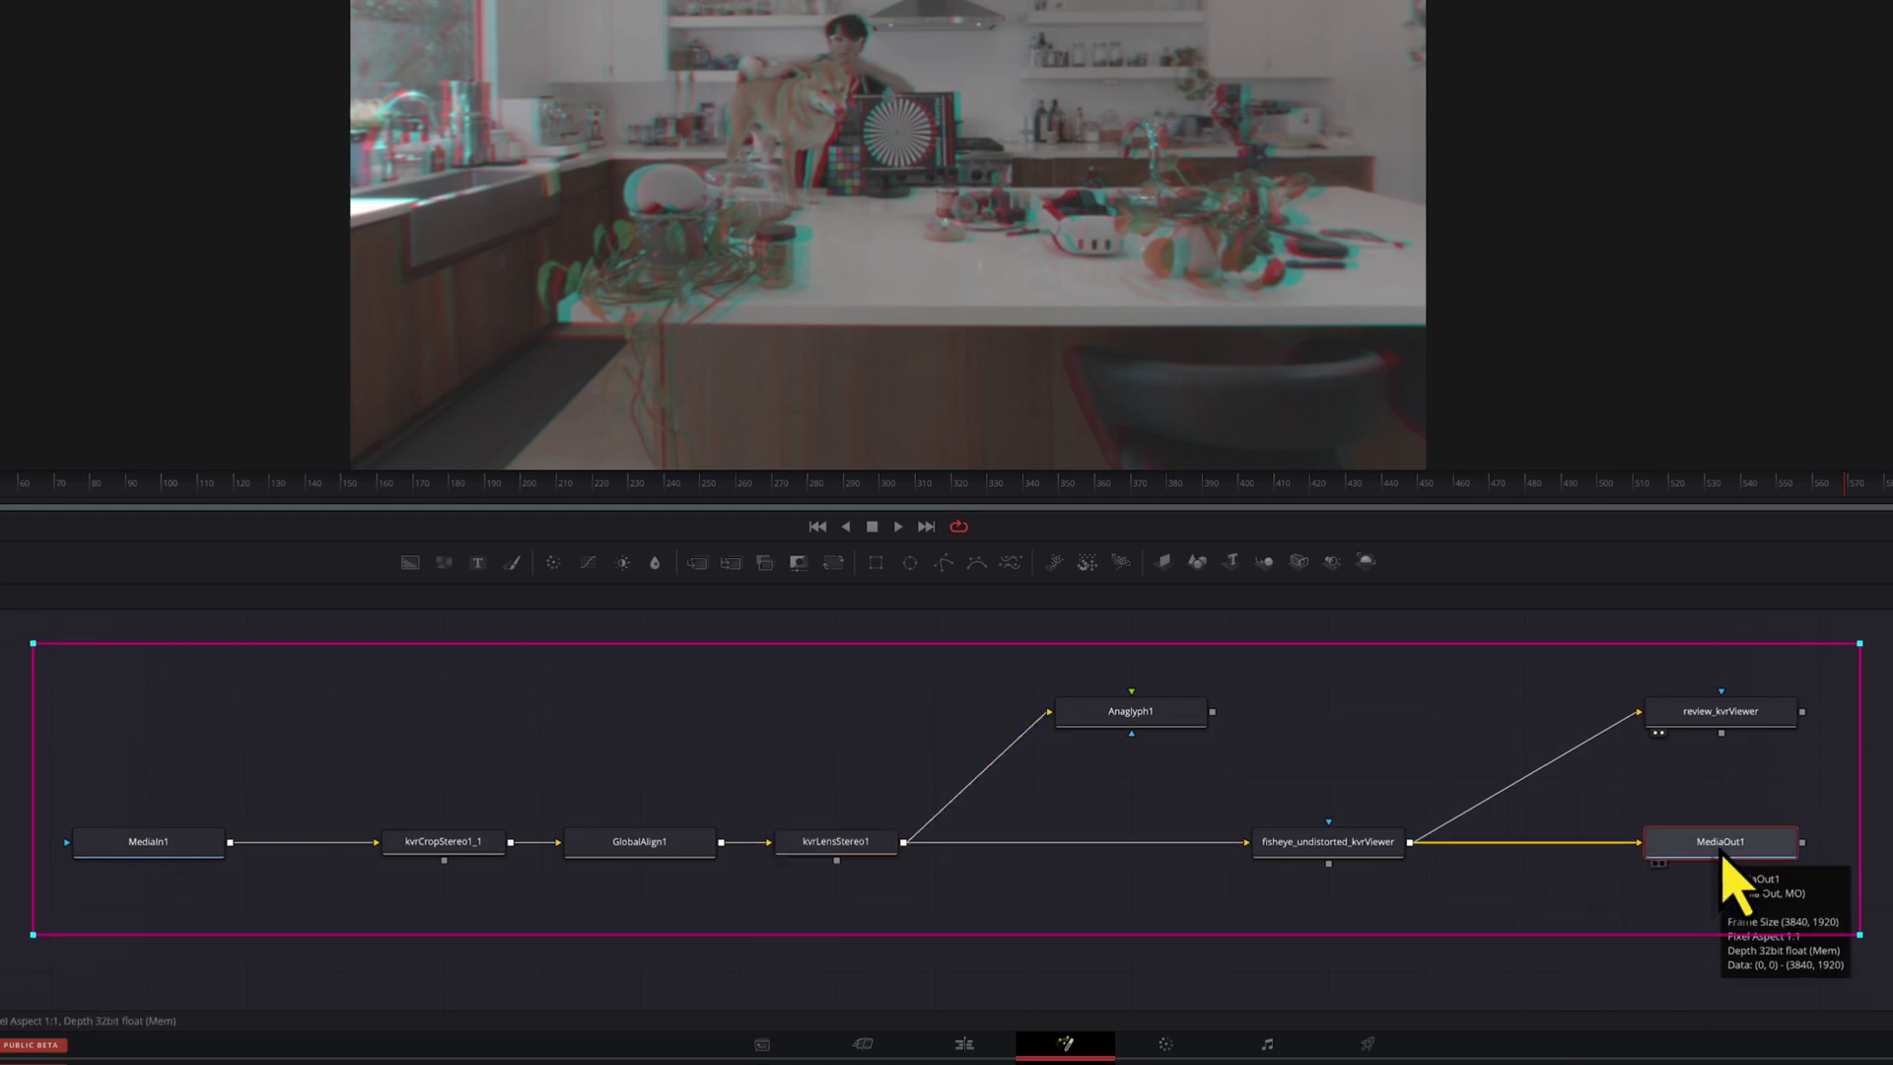
key(1)
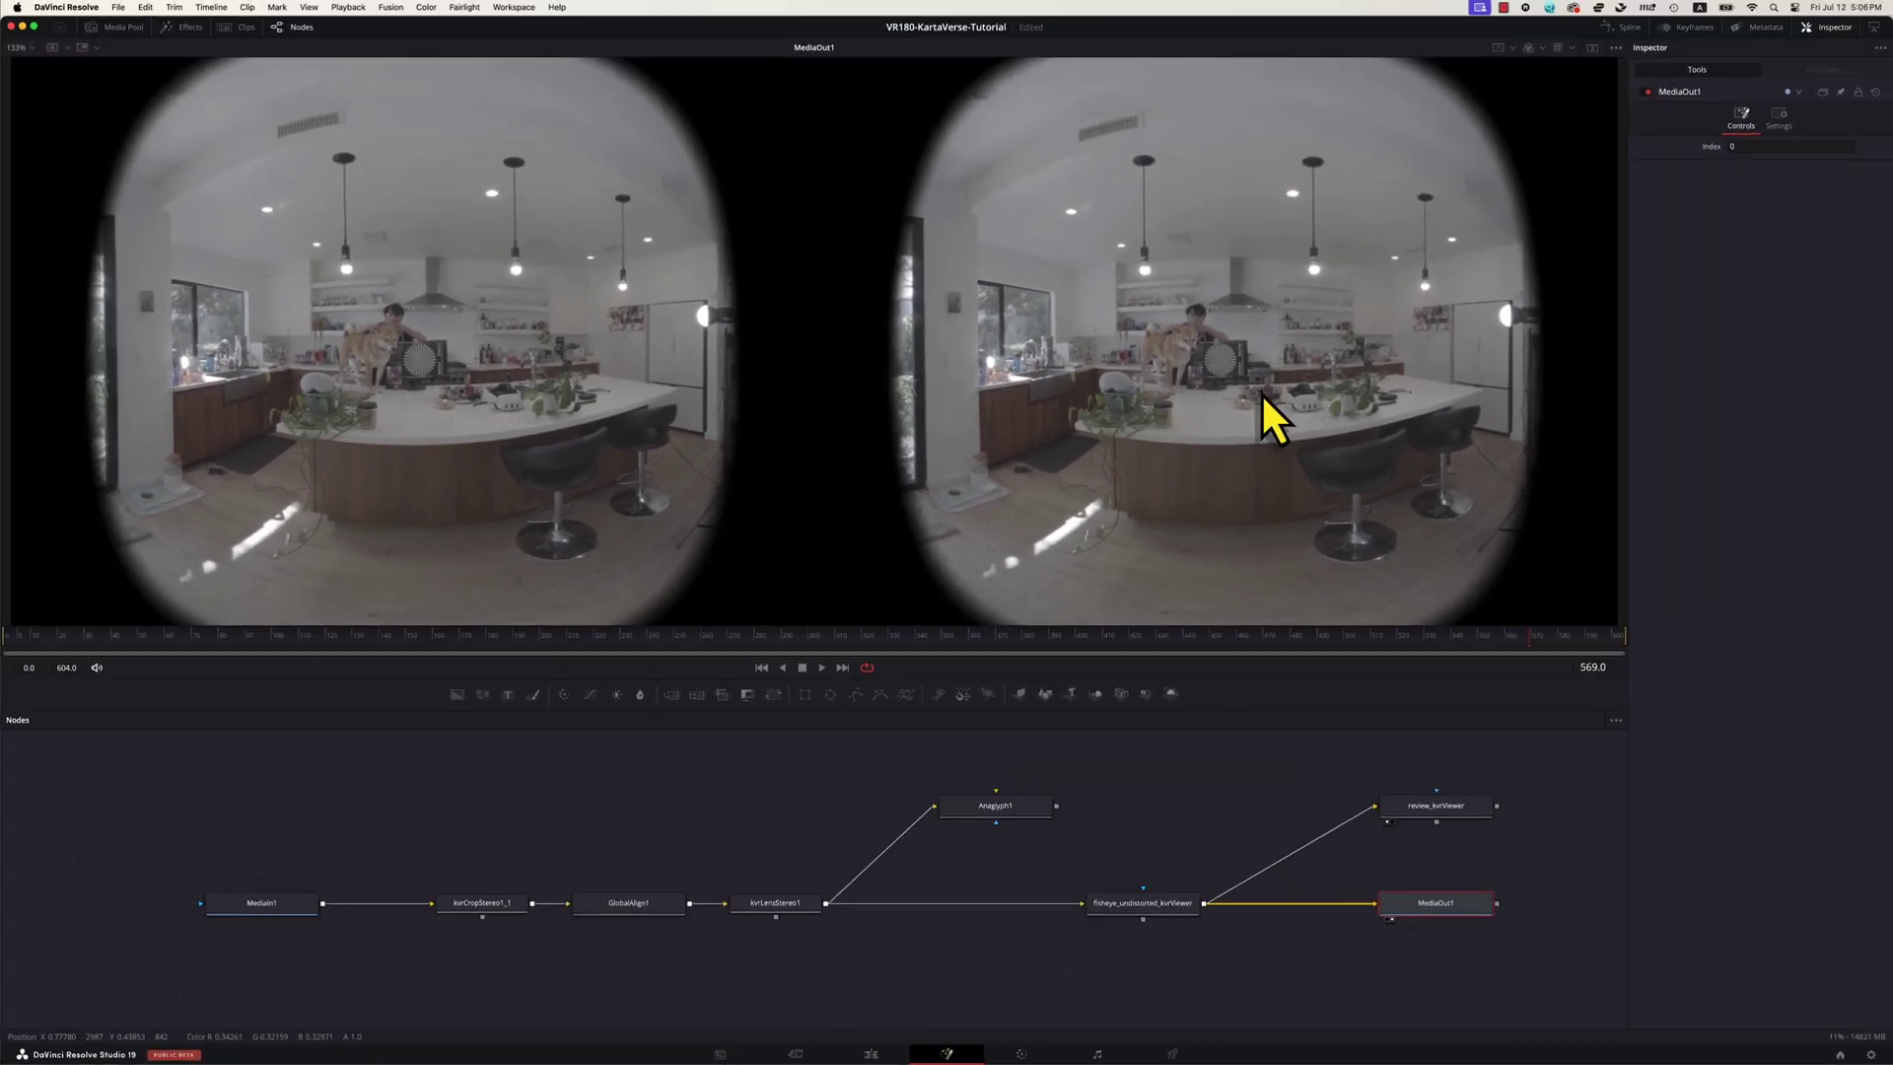
key(ctrl+f)
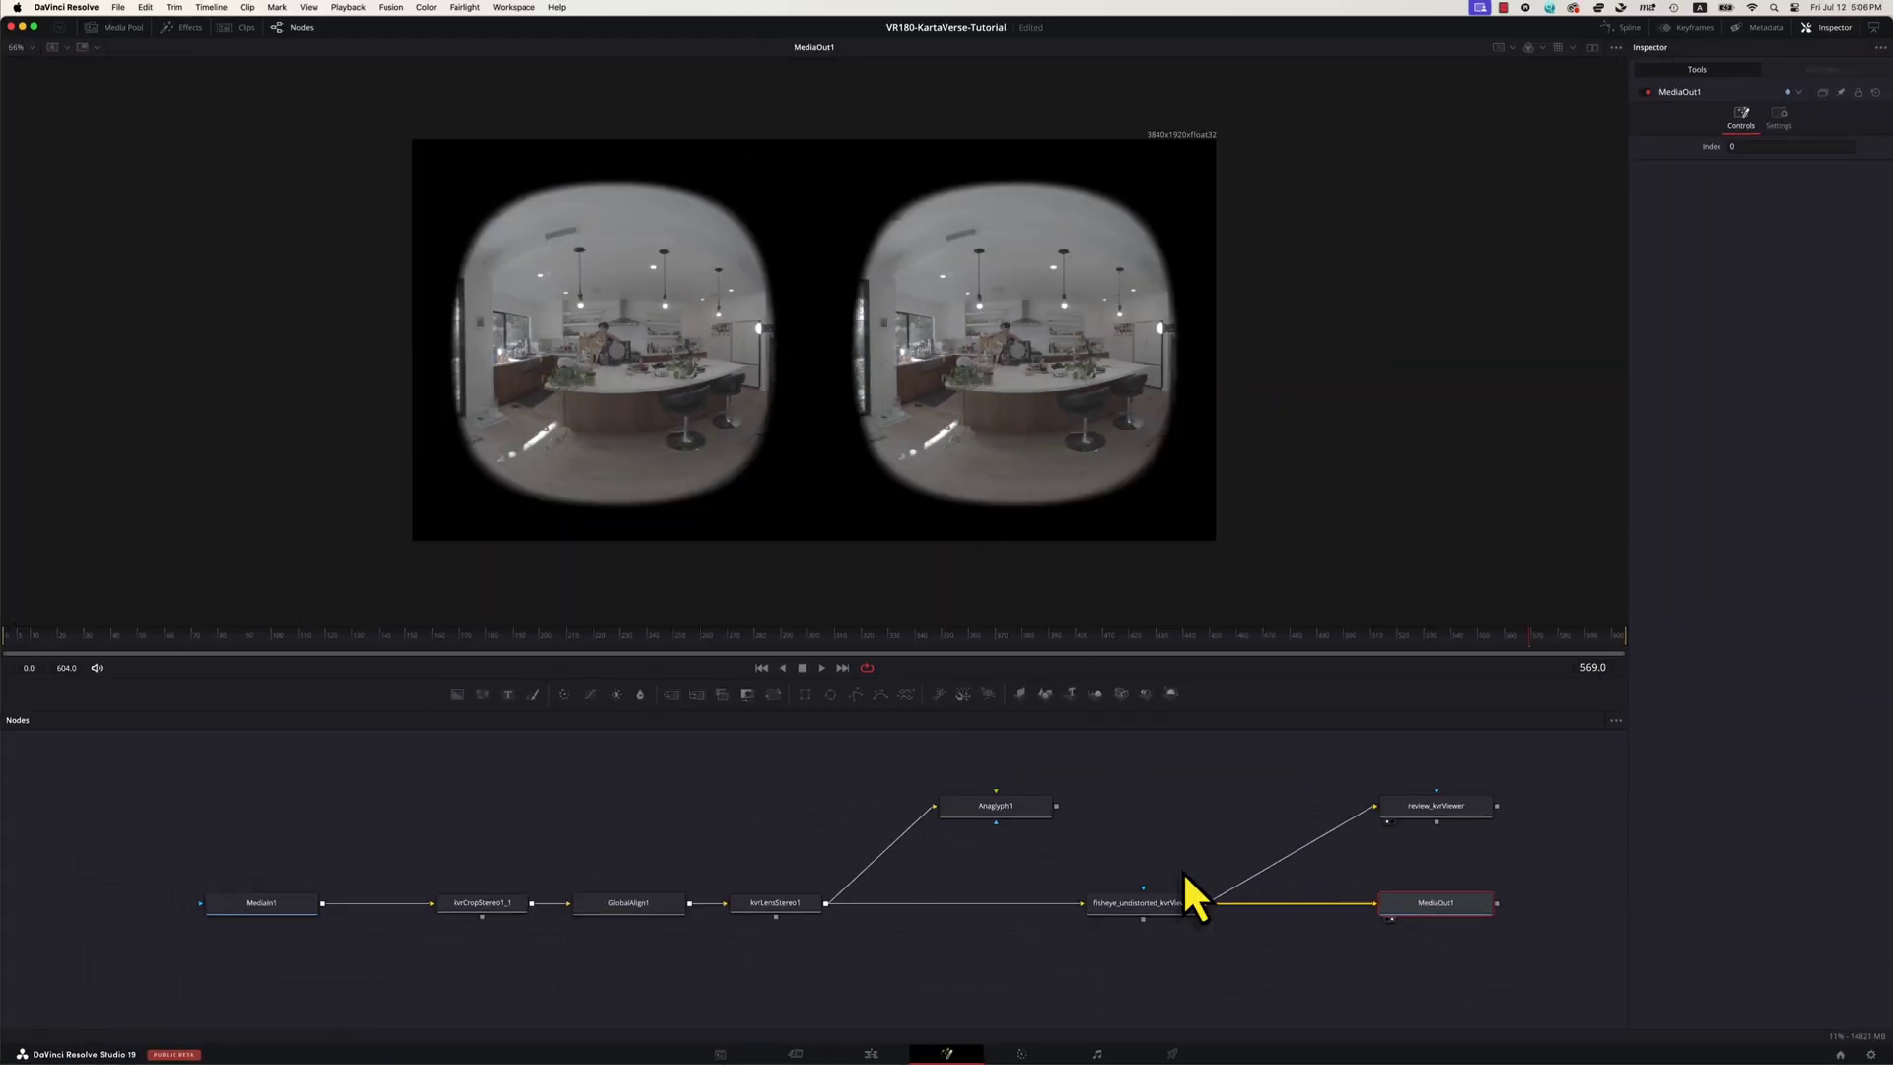
click(1025, 1055)
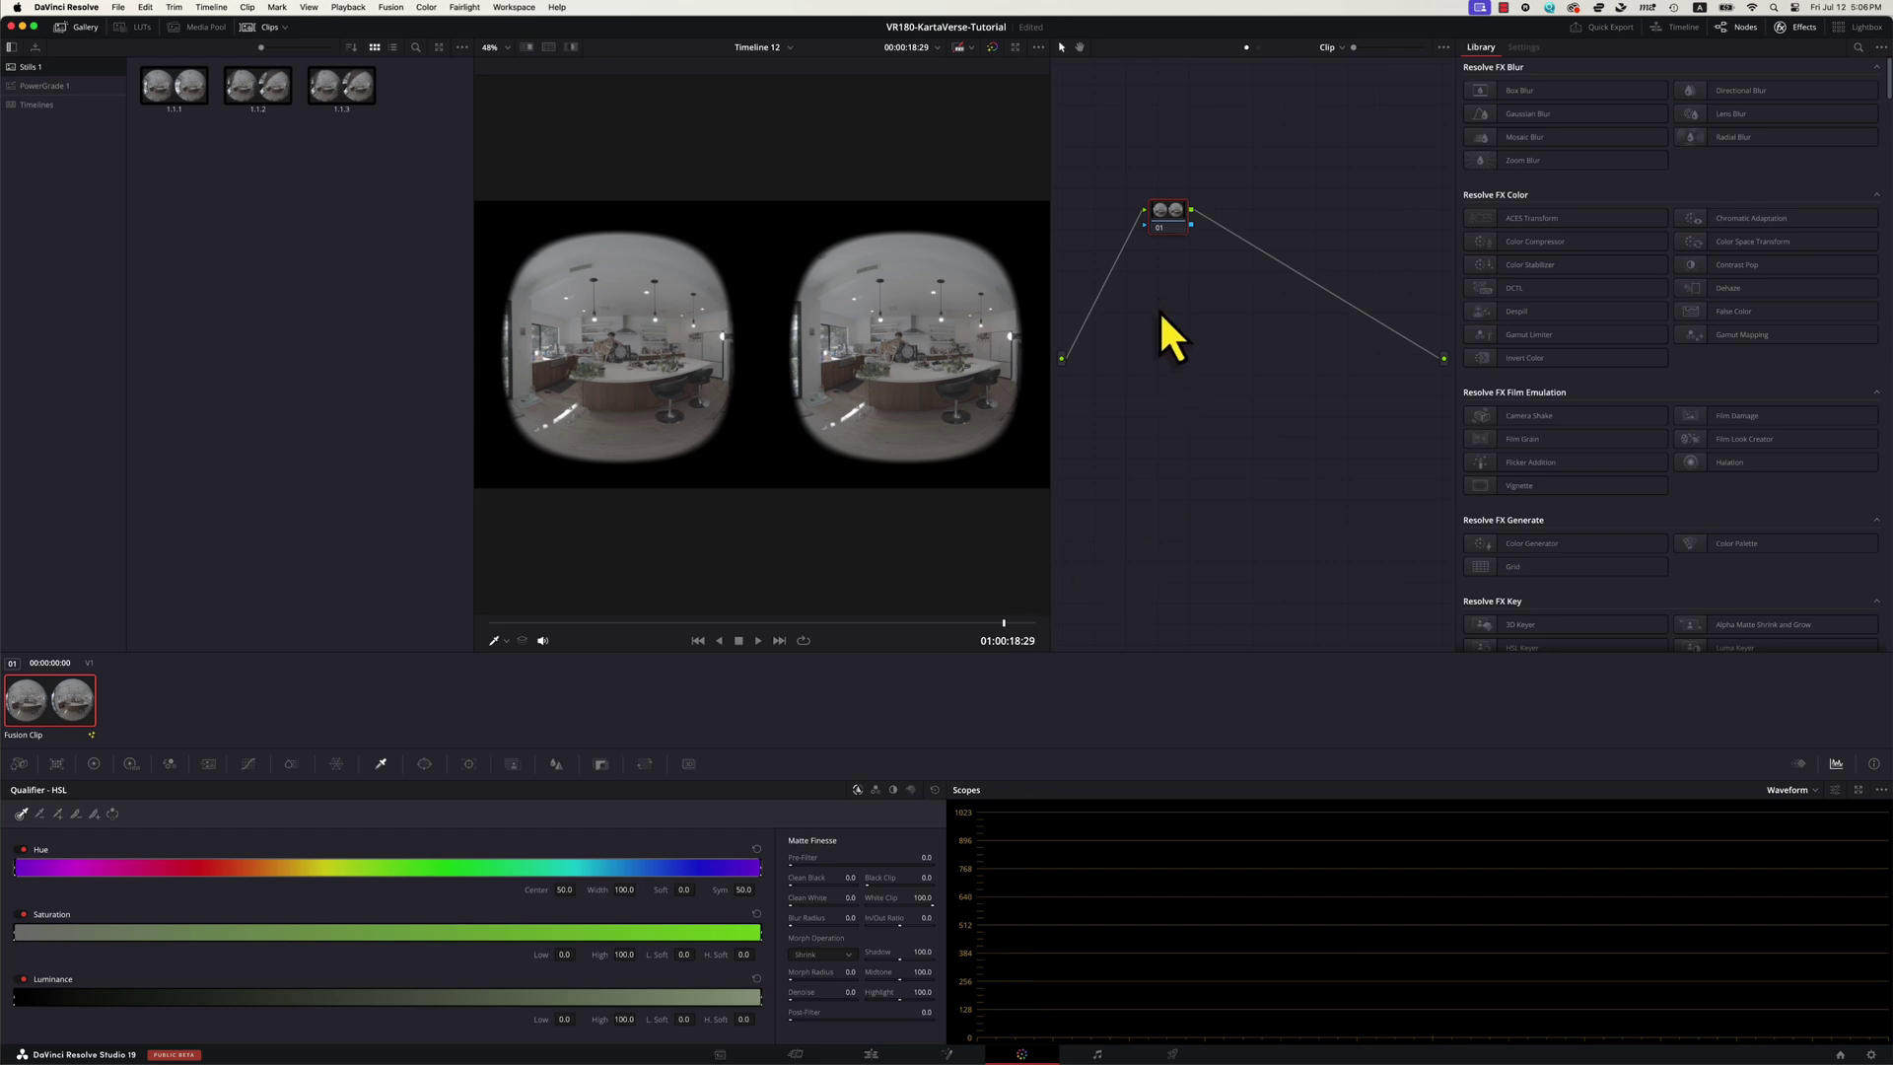
Add serial node 02 with the Canon C-Log3 LUT and toggle bypass to compare
key(alt+s)
click(135, 27)
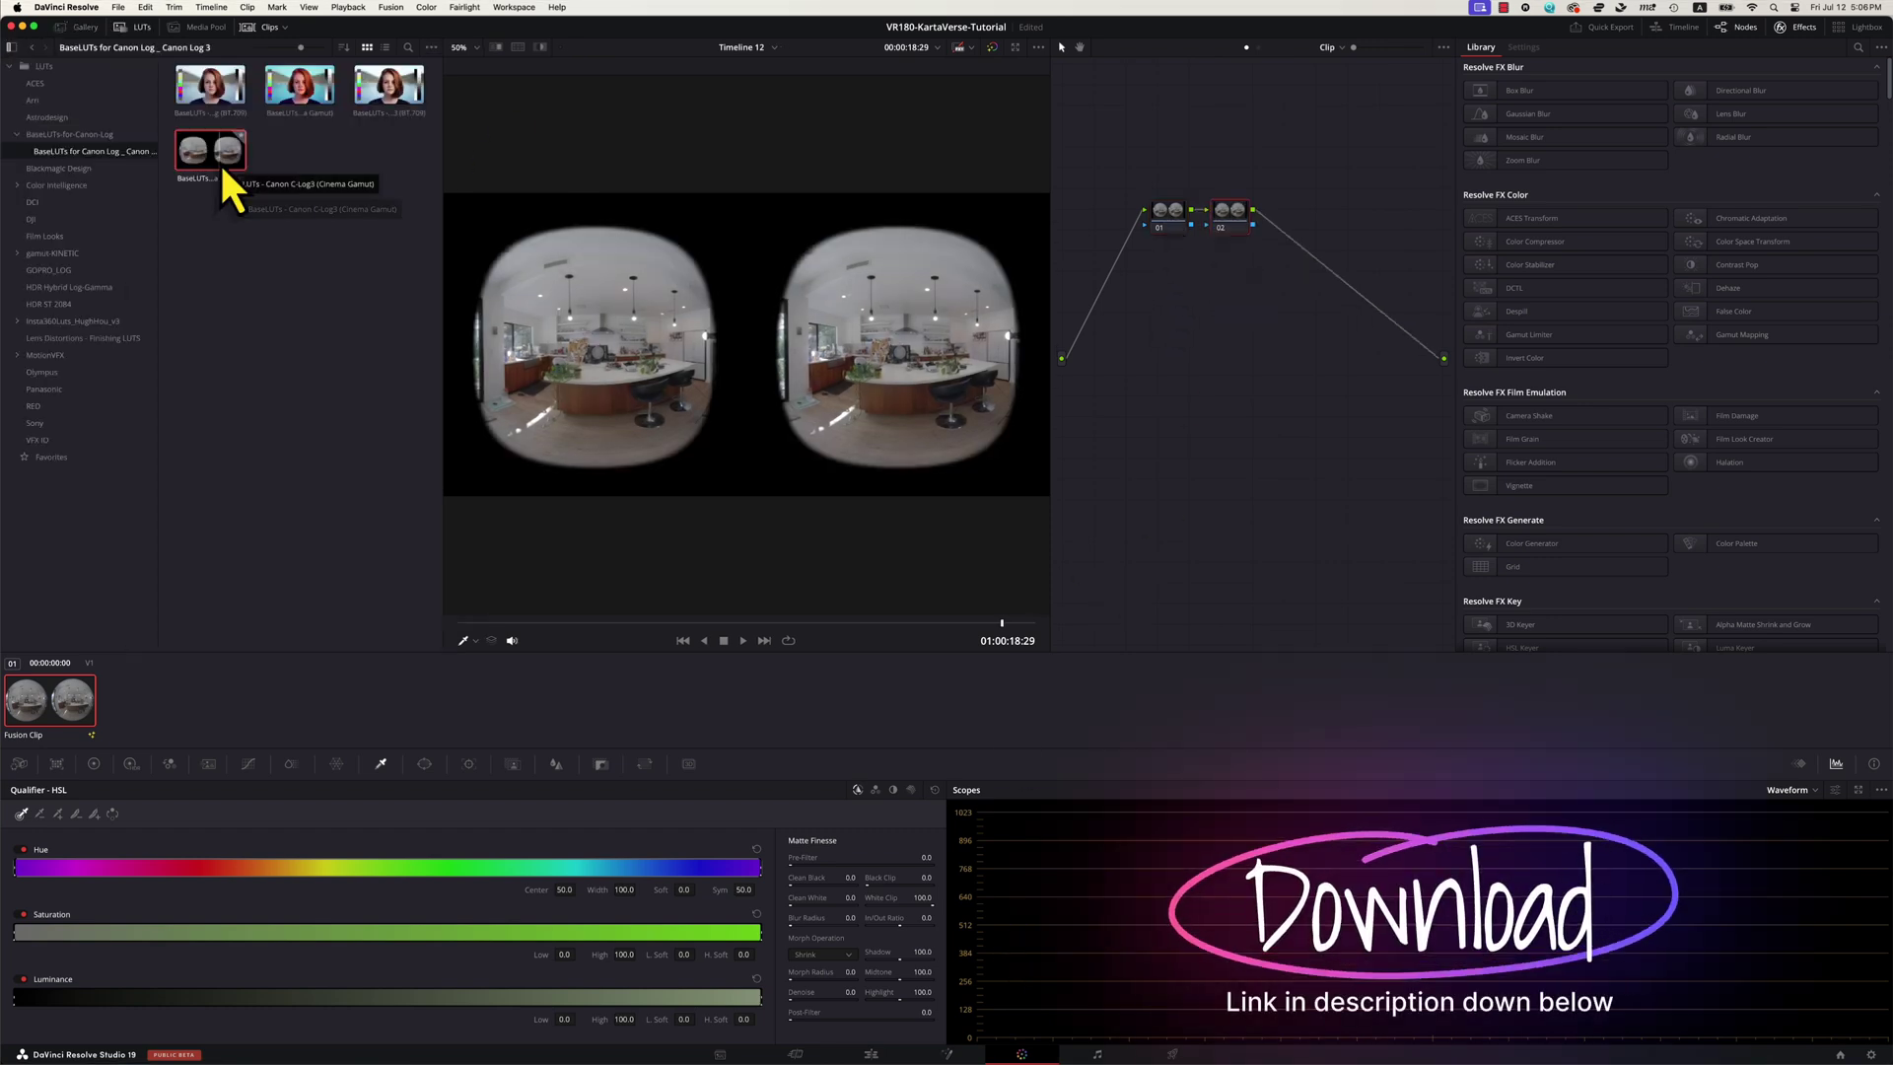
drag(211, 161, 1234, 215)
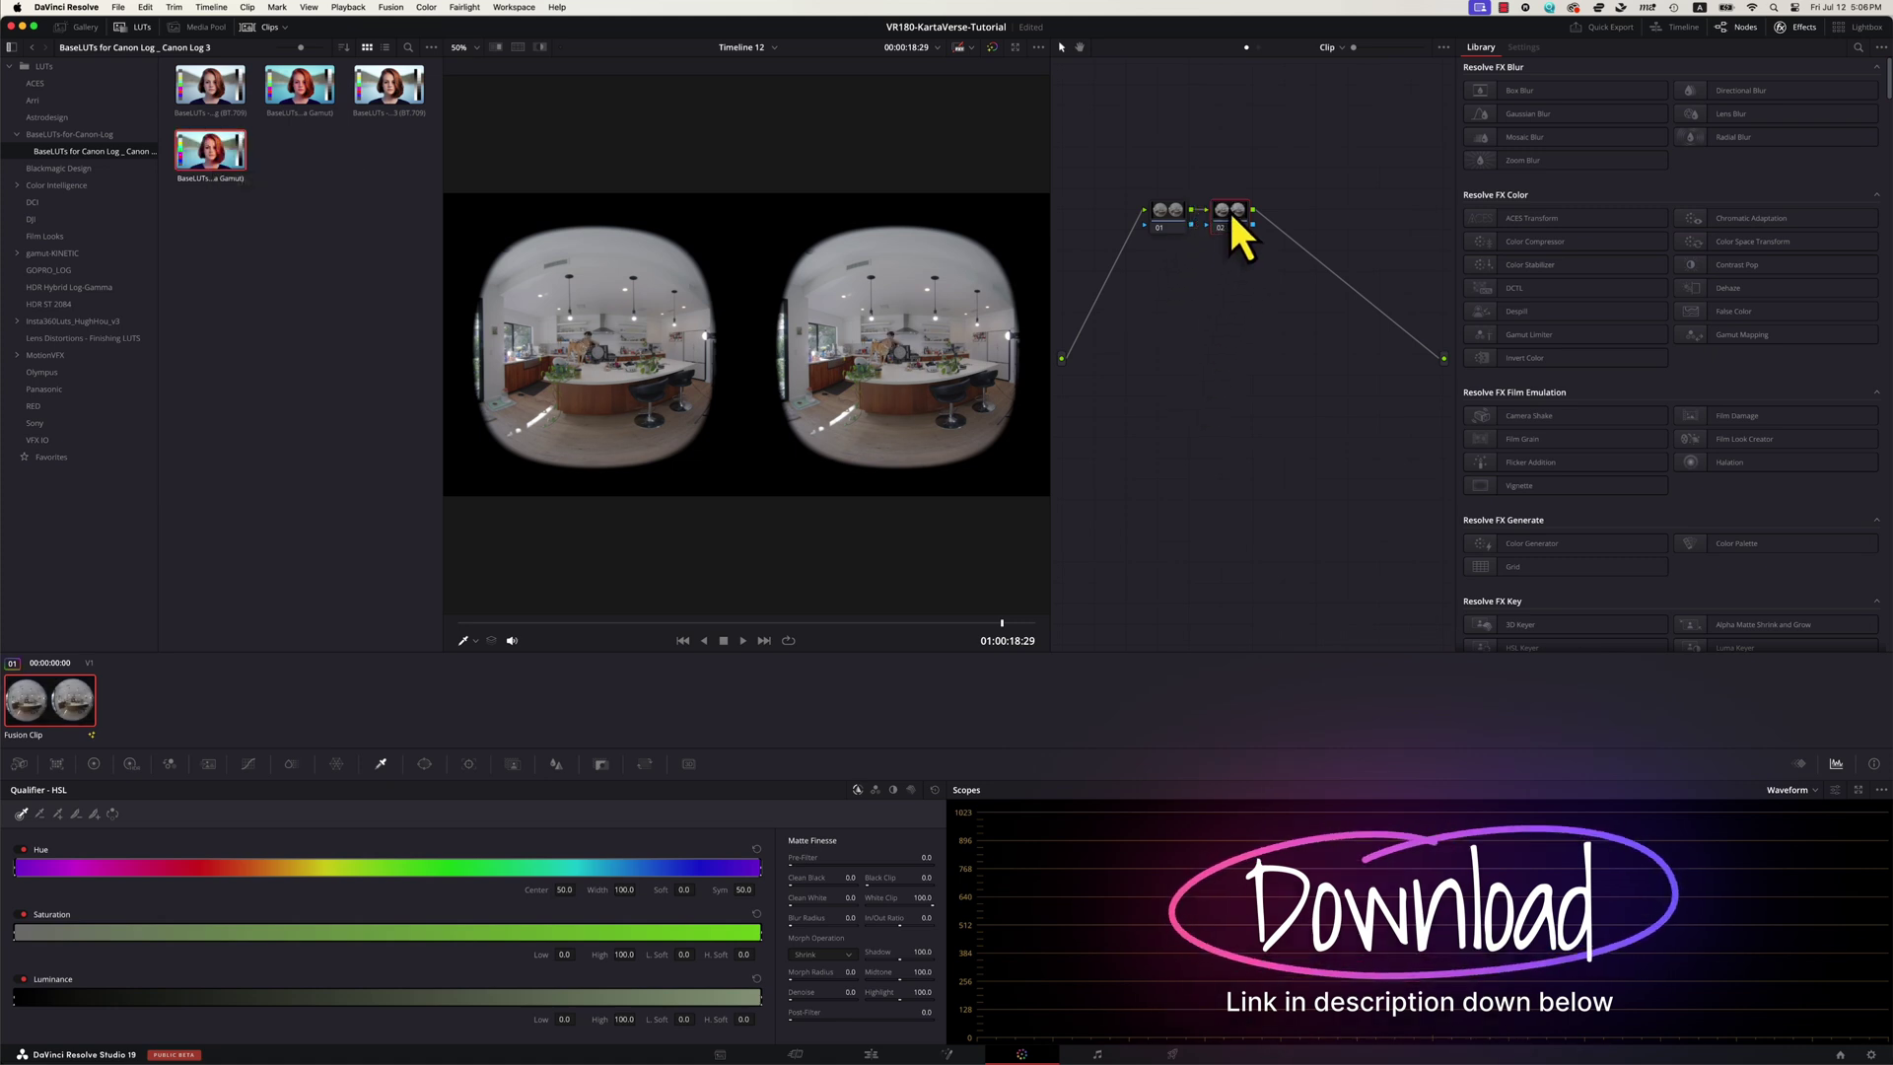
key(ctrl+d)
key(ctrl+d)
key(ctrl+d)
key(ctrl+d)
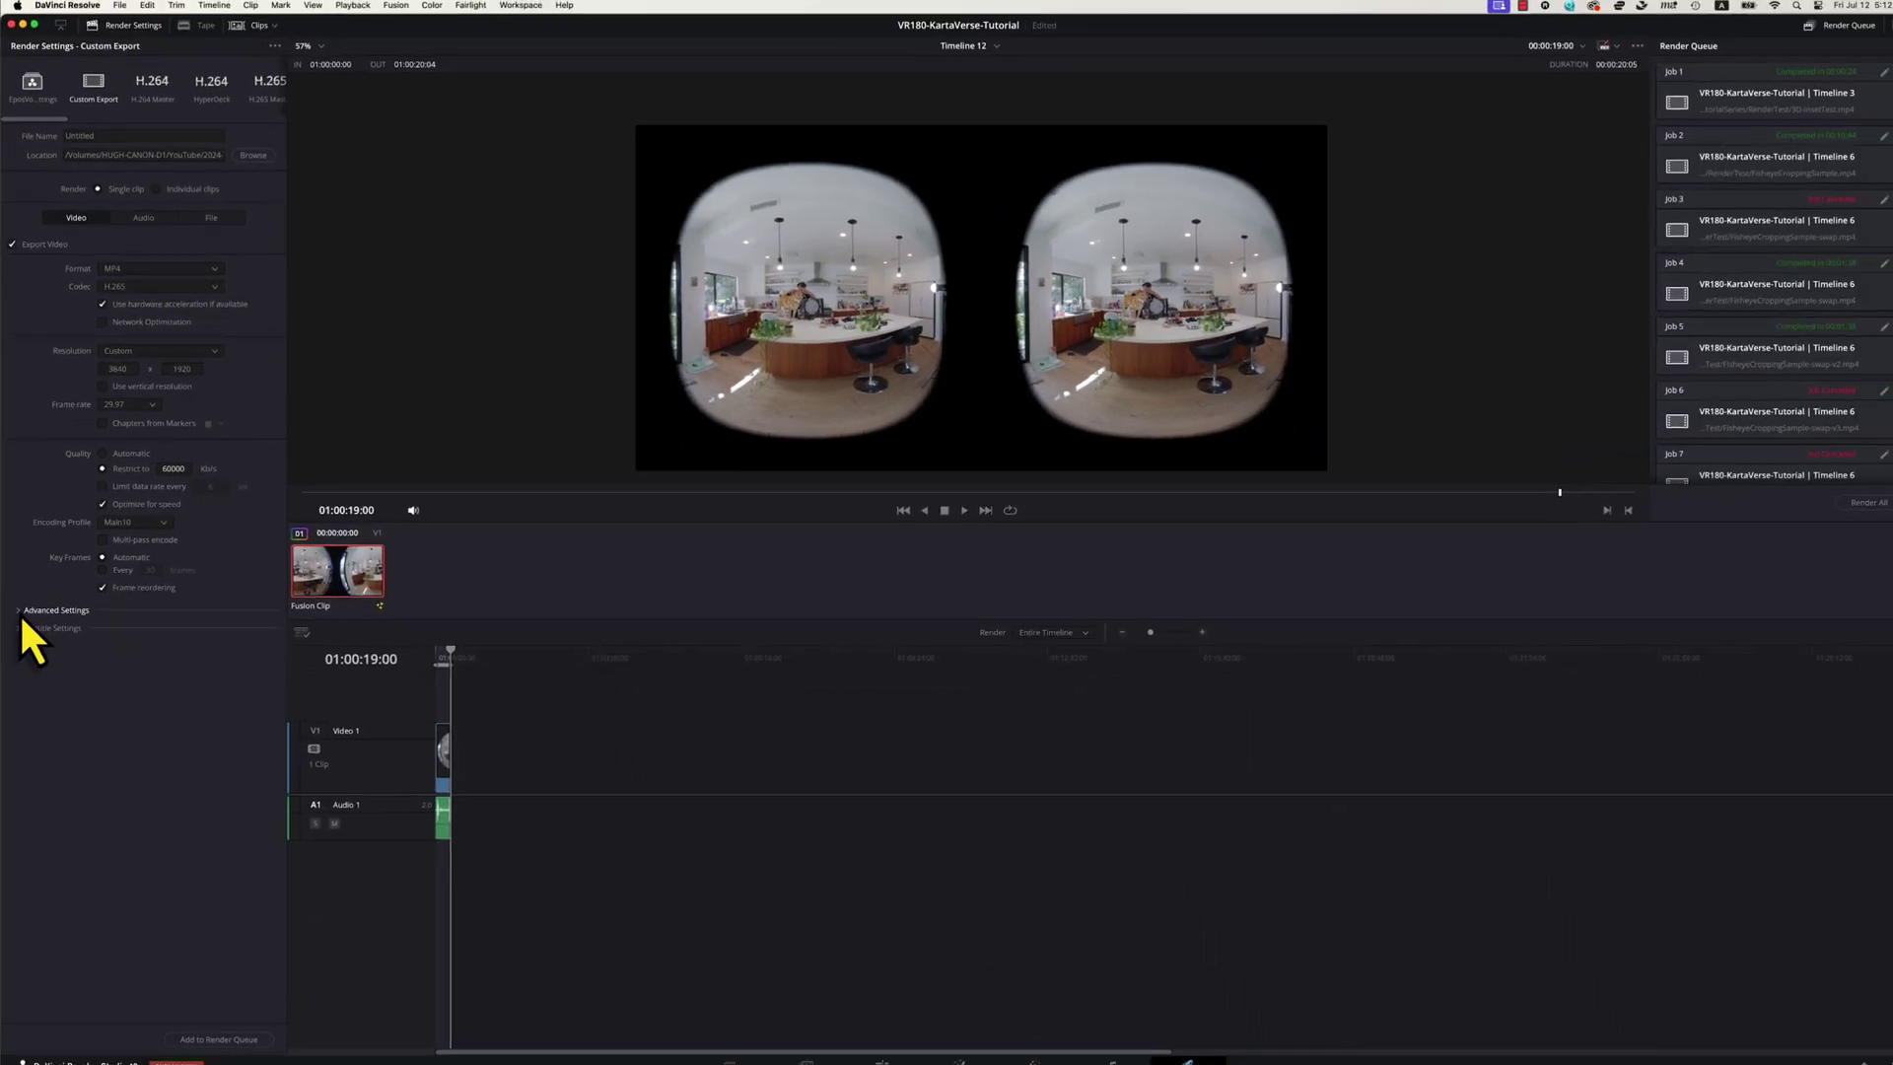
Expand Advanced Settings to review the MP4 H.265 3840×1920 render options
click(20, 605)
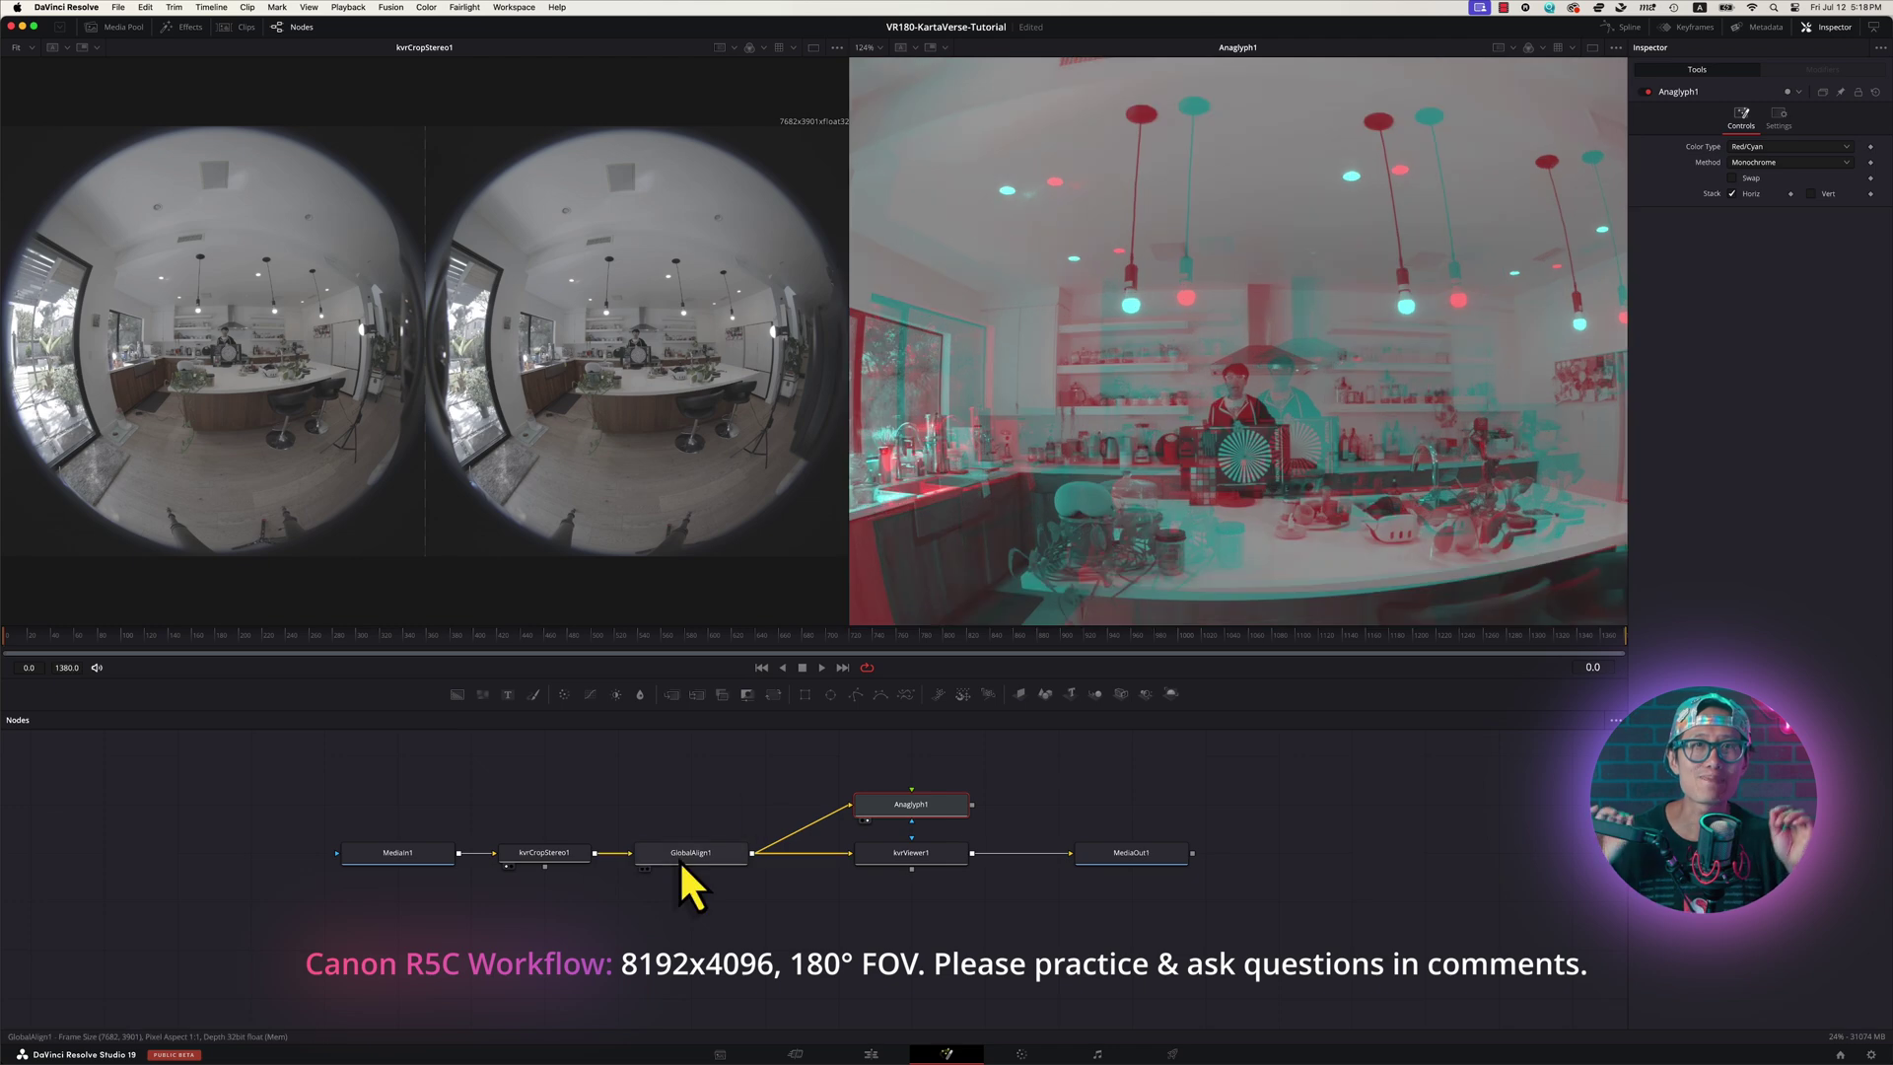
Shift GlobalAlign1's X Shift left to align the anaglyph, then load the KartaVR STMap comp
mouse_move(1772, 185)
mouse_down()
mouse_move(1742, 193)
mouse_move(1715, 266)
mouse_up()
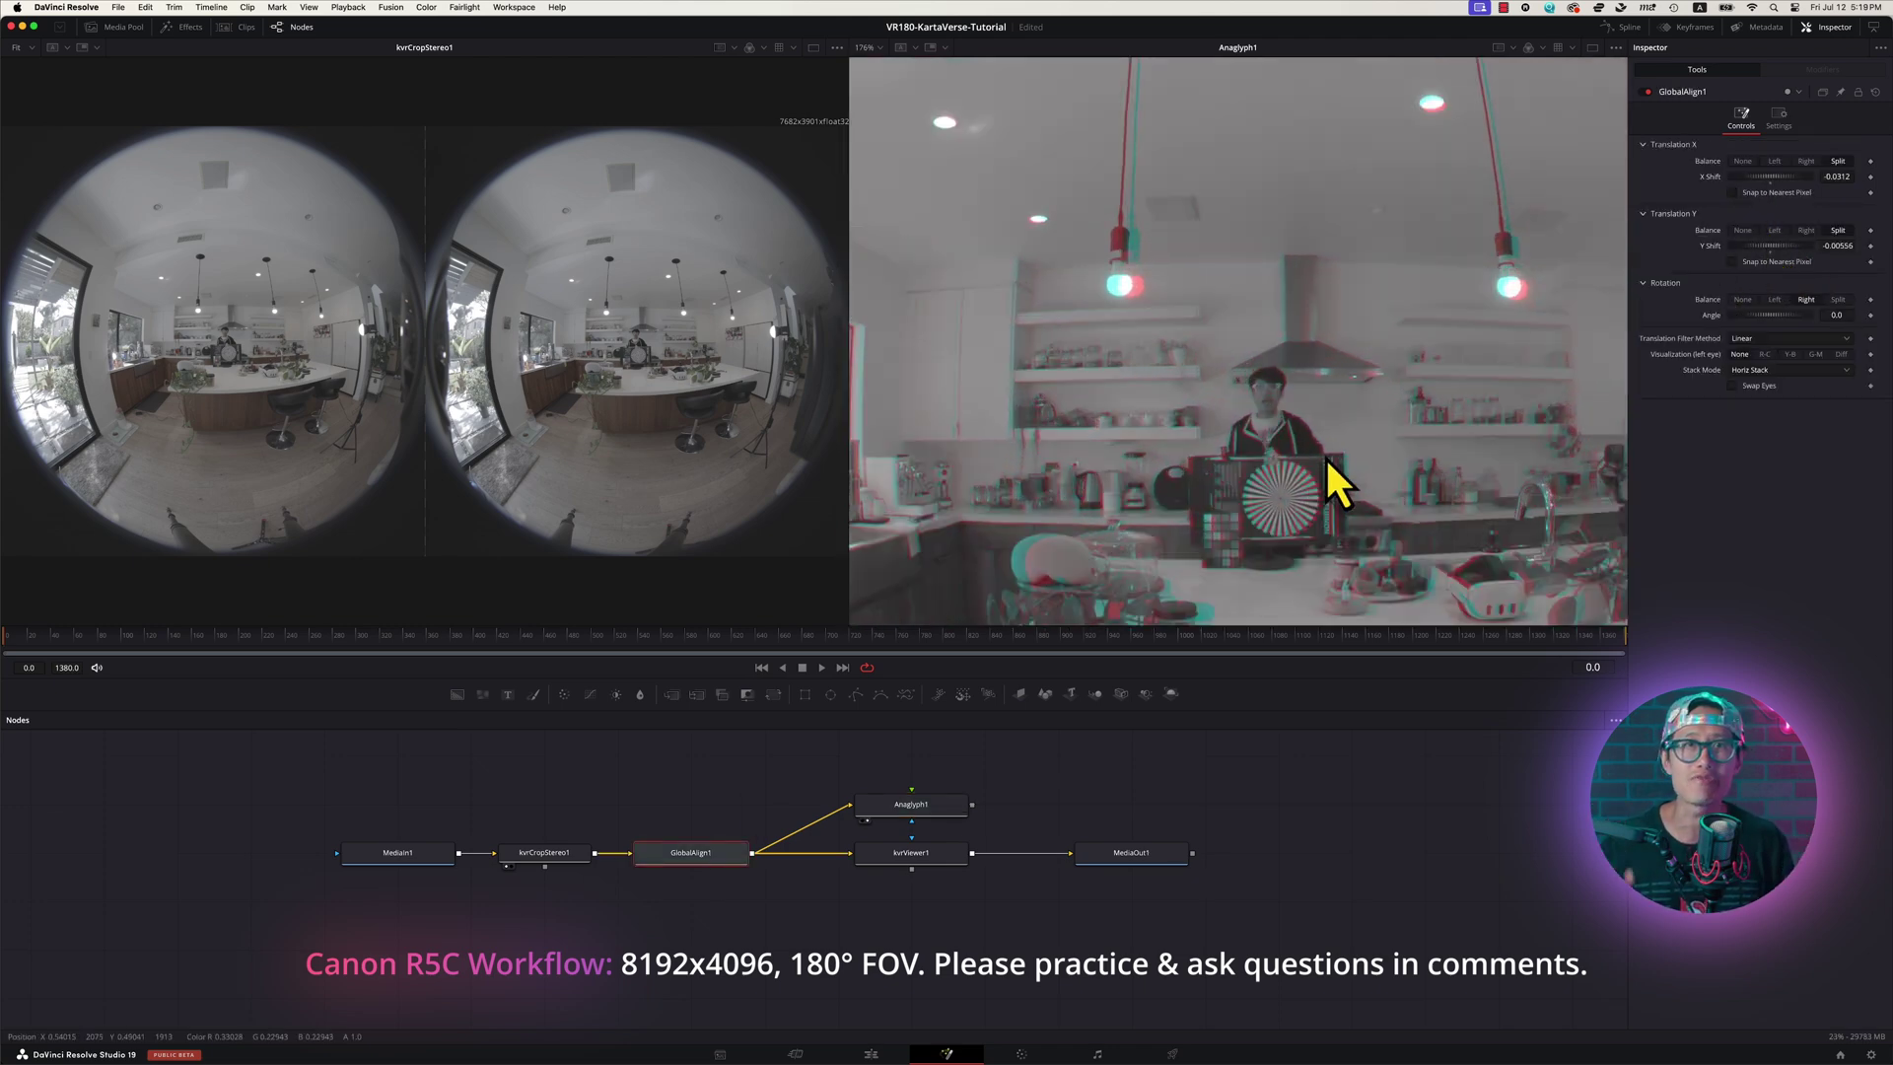
scroll(1335, 477, up, 5)
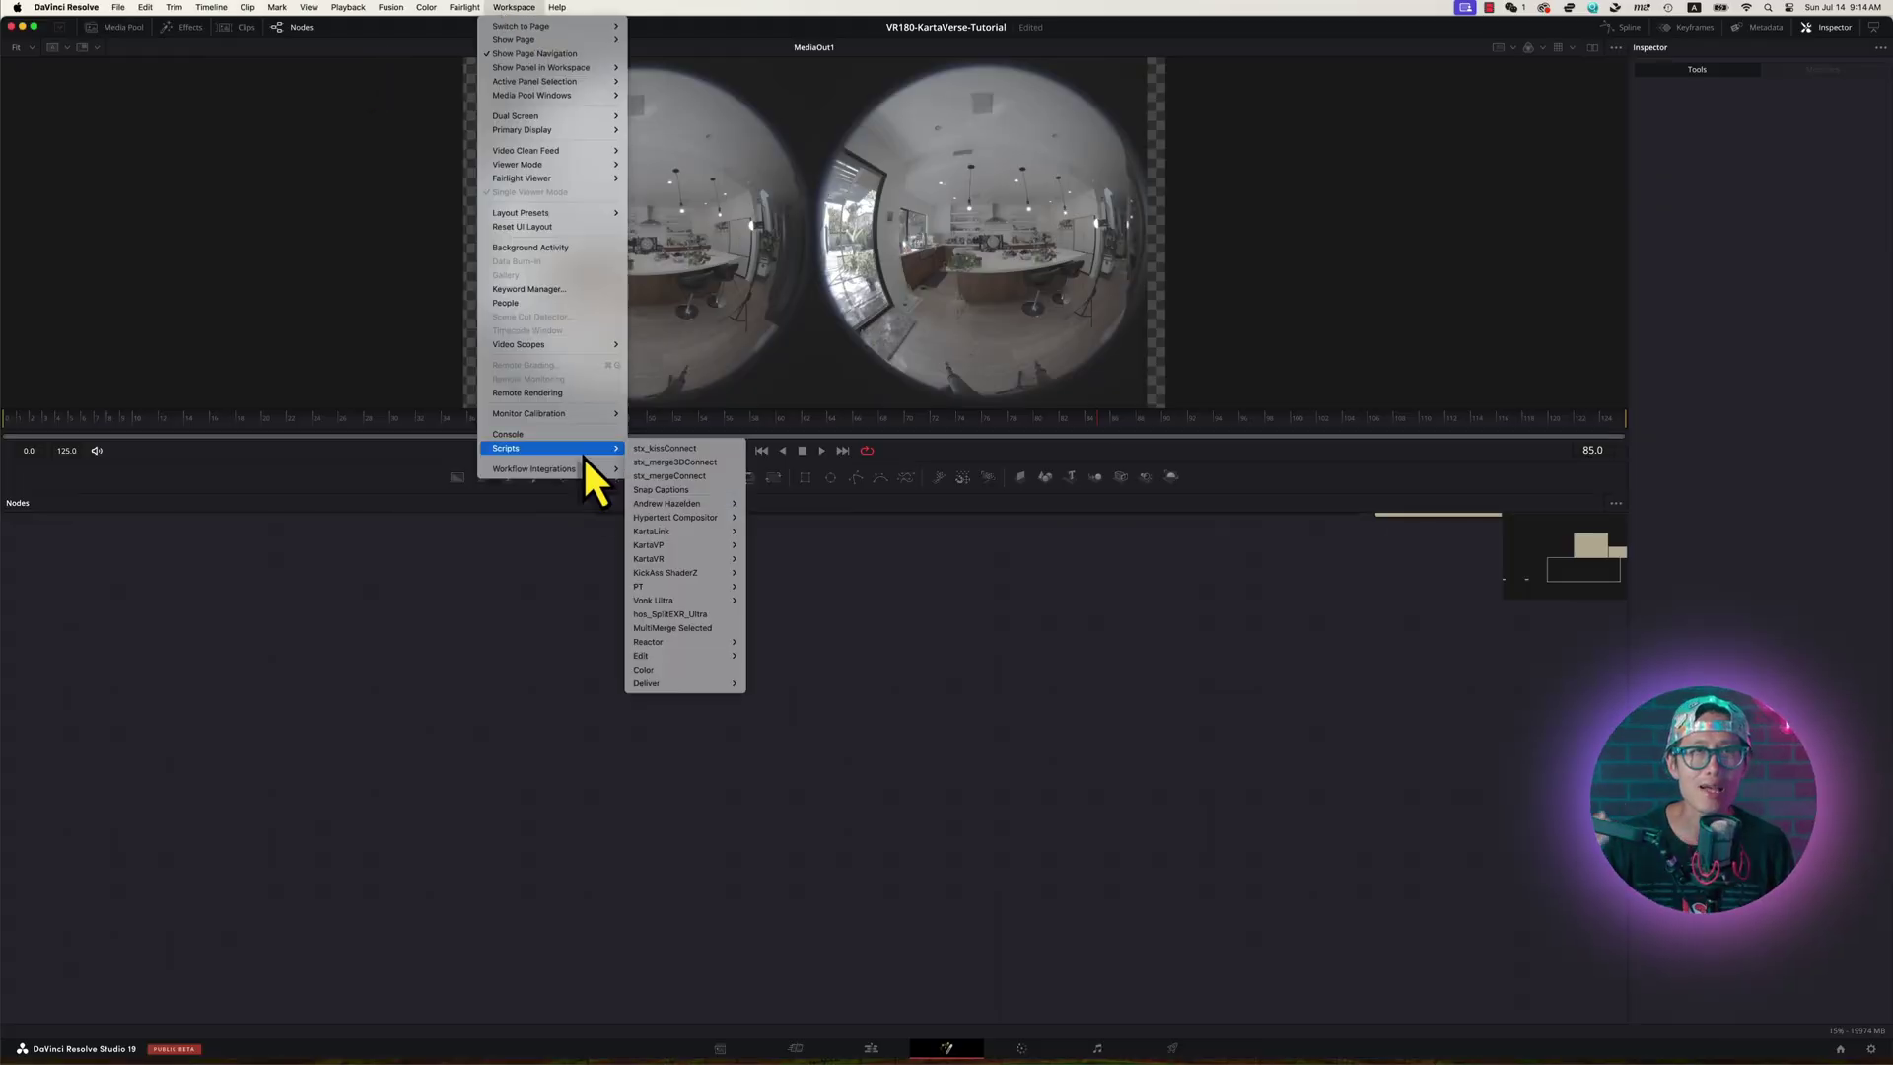
mouse_move(651, 558)
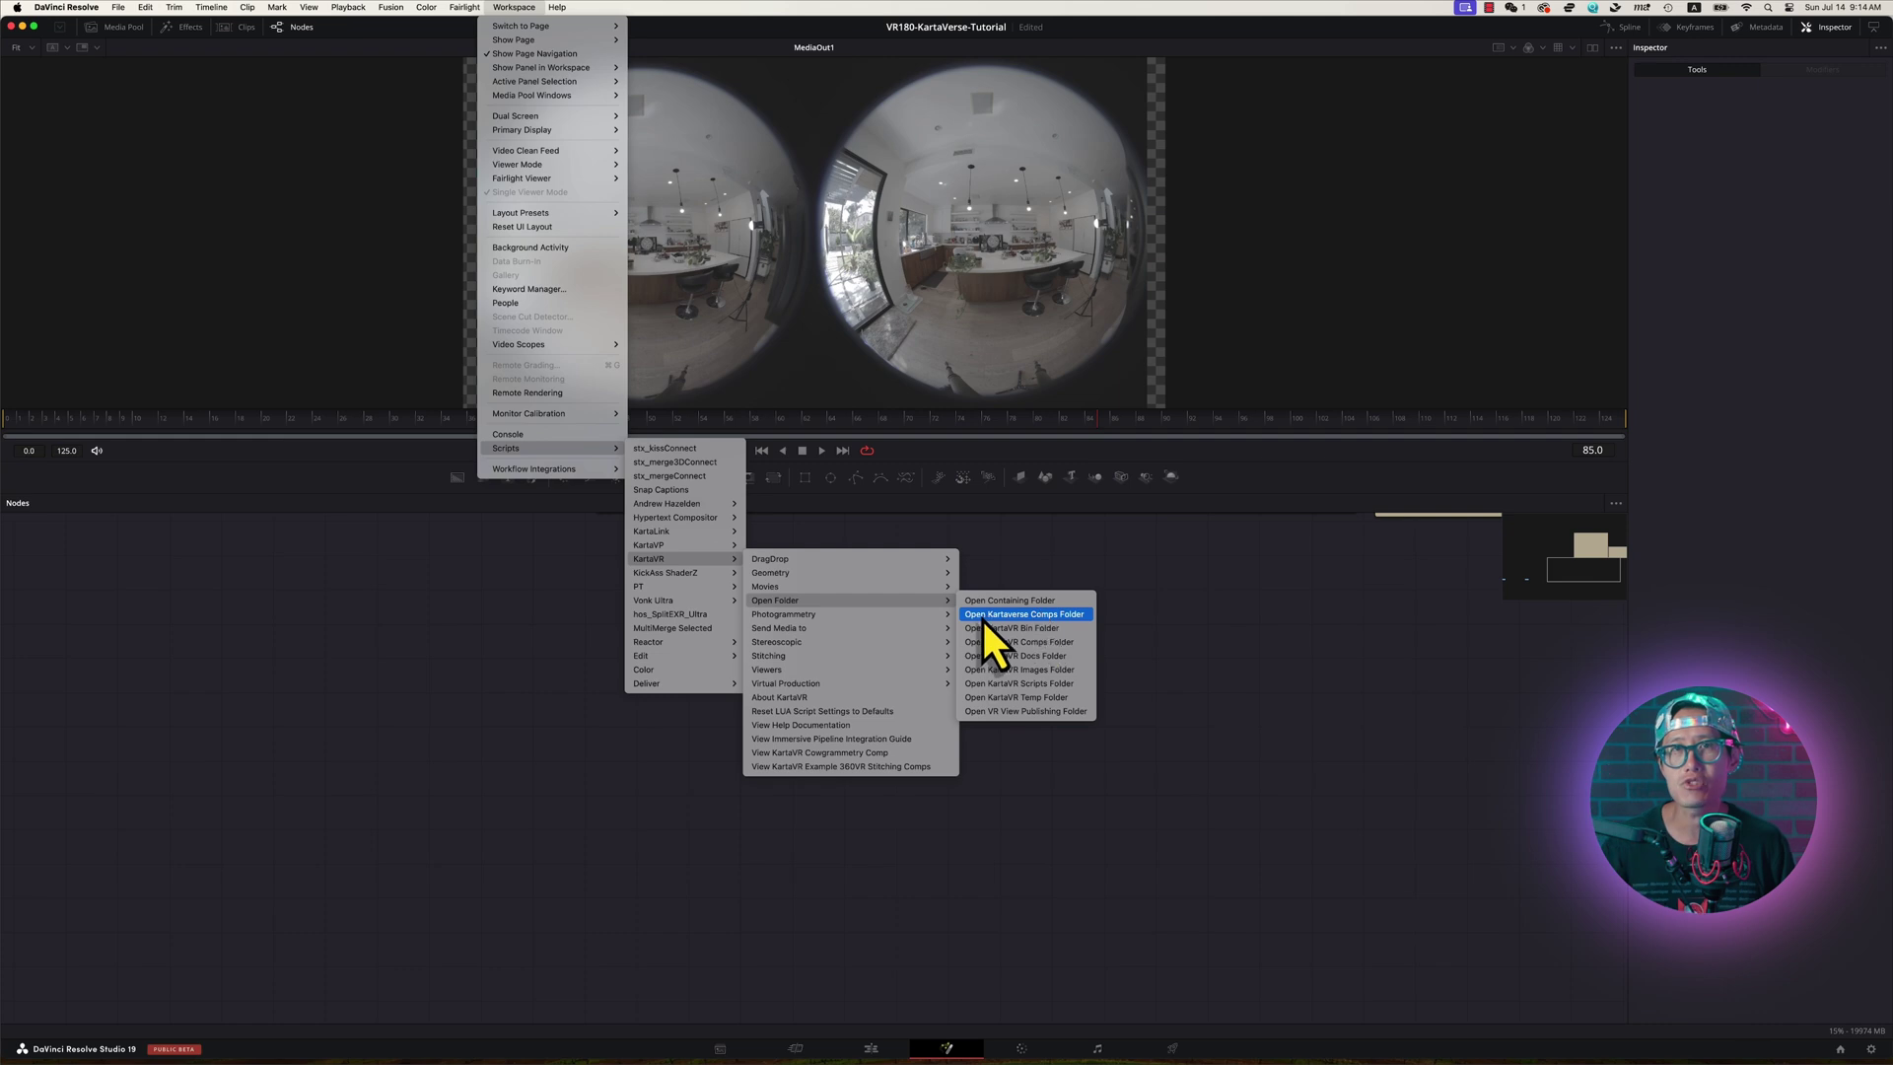
click(1061, 616)
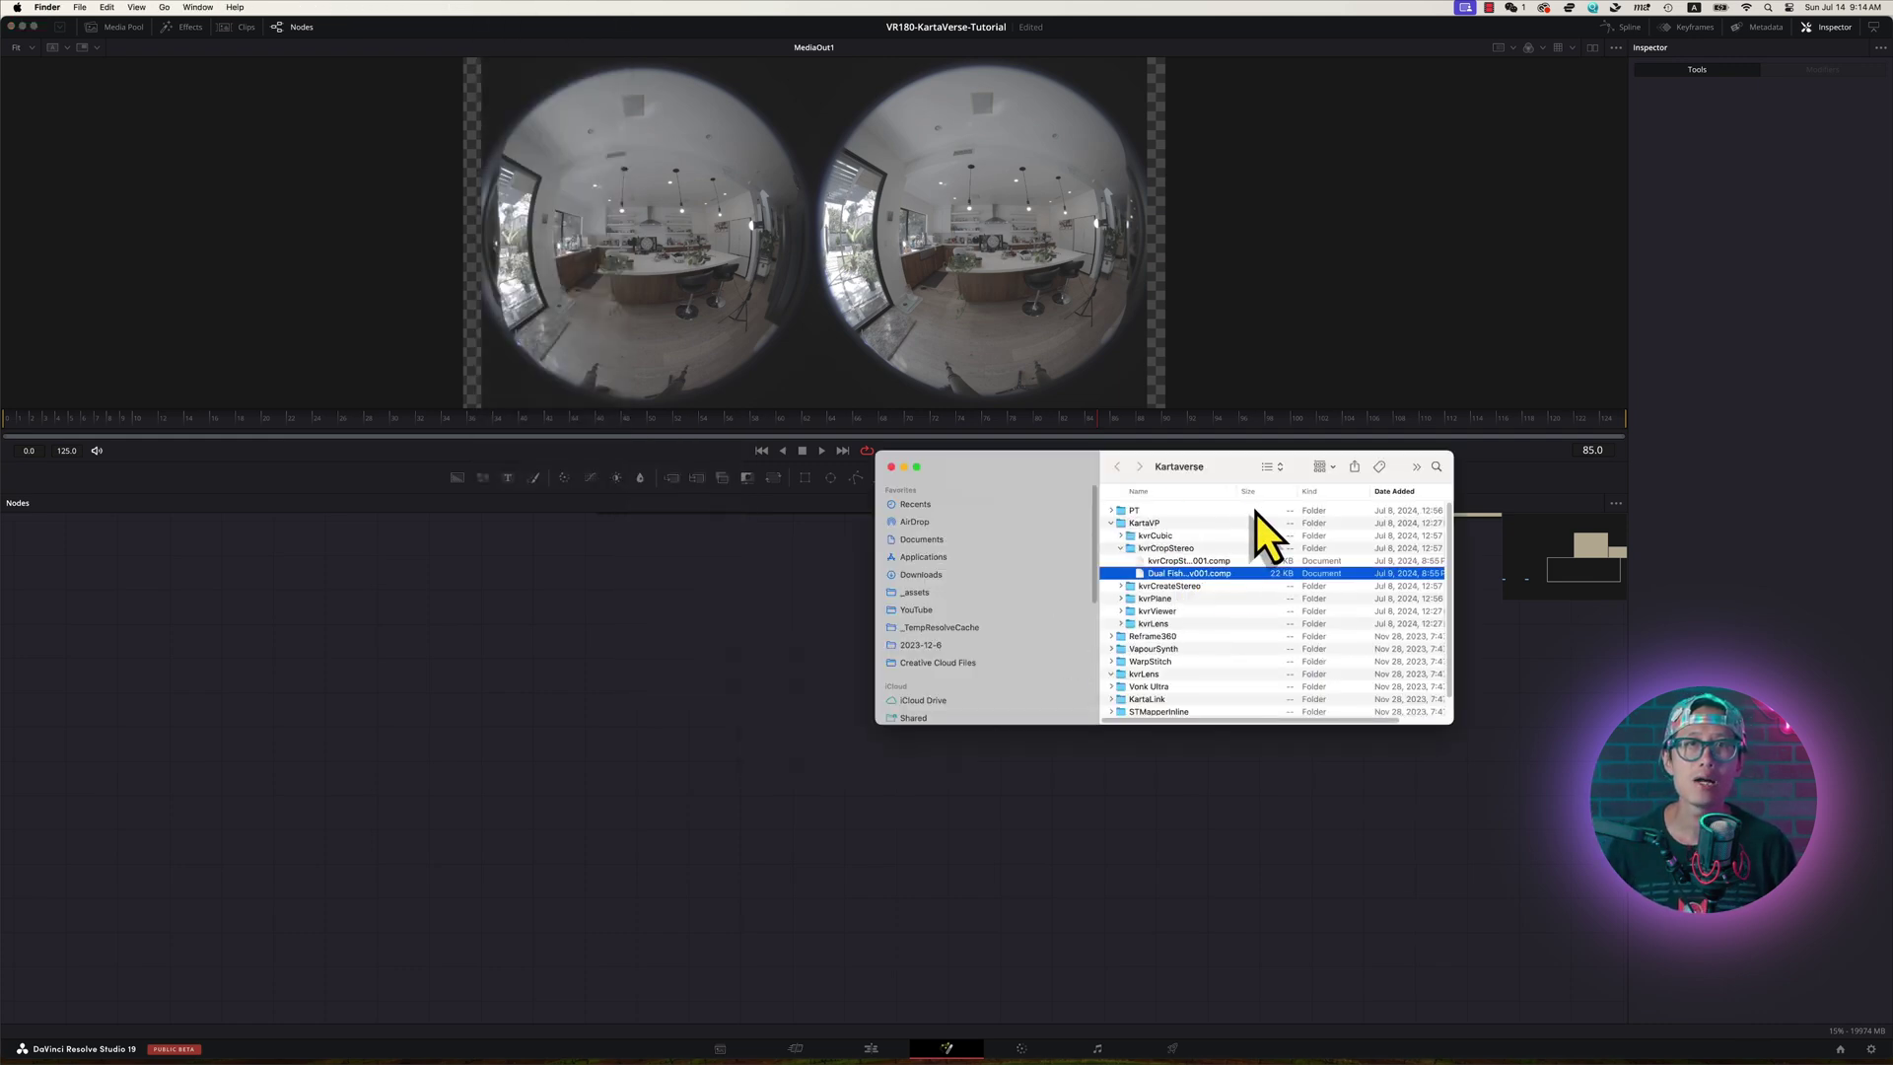
drag(1226, 576, 1021, 857)
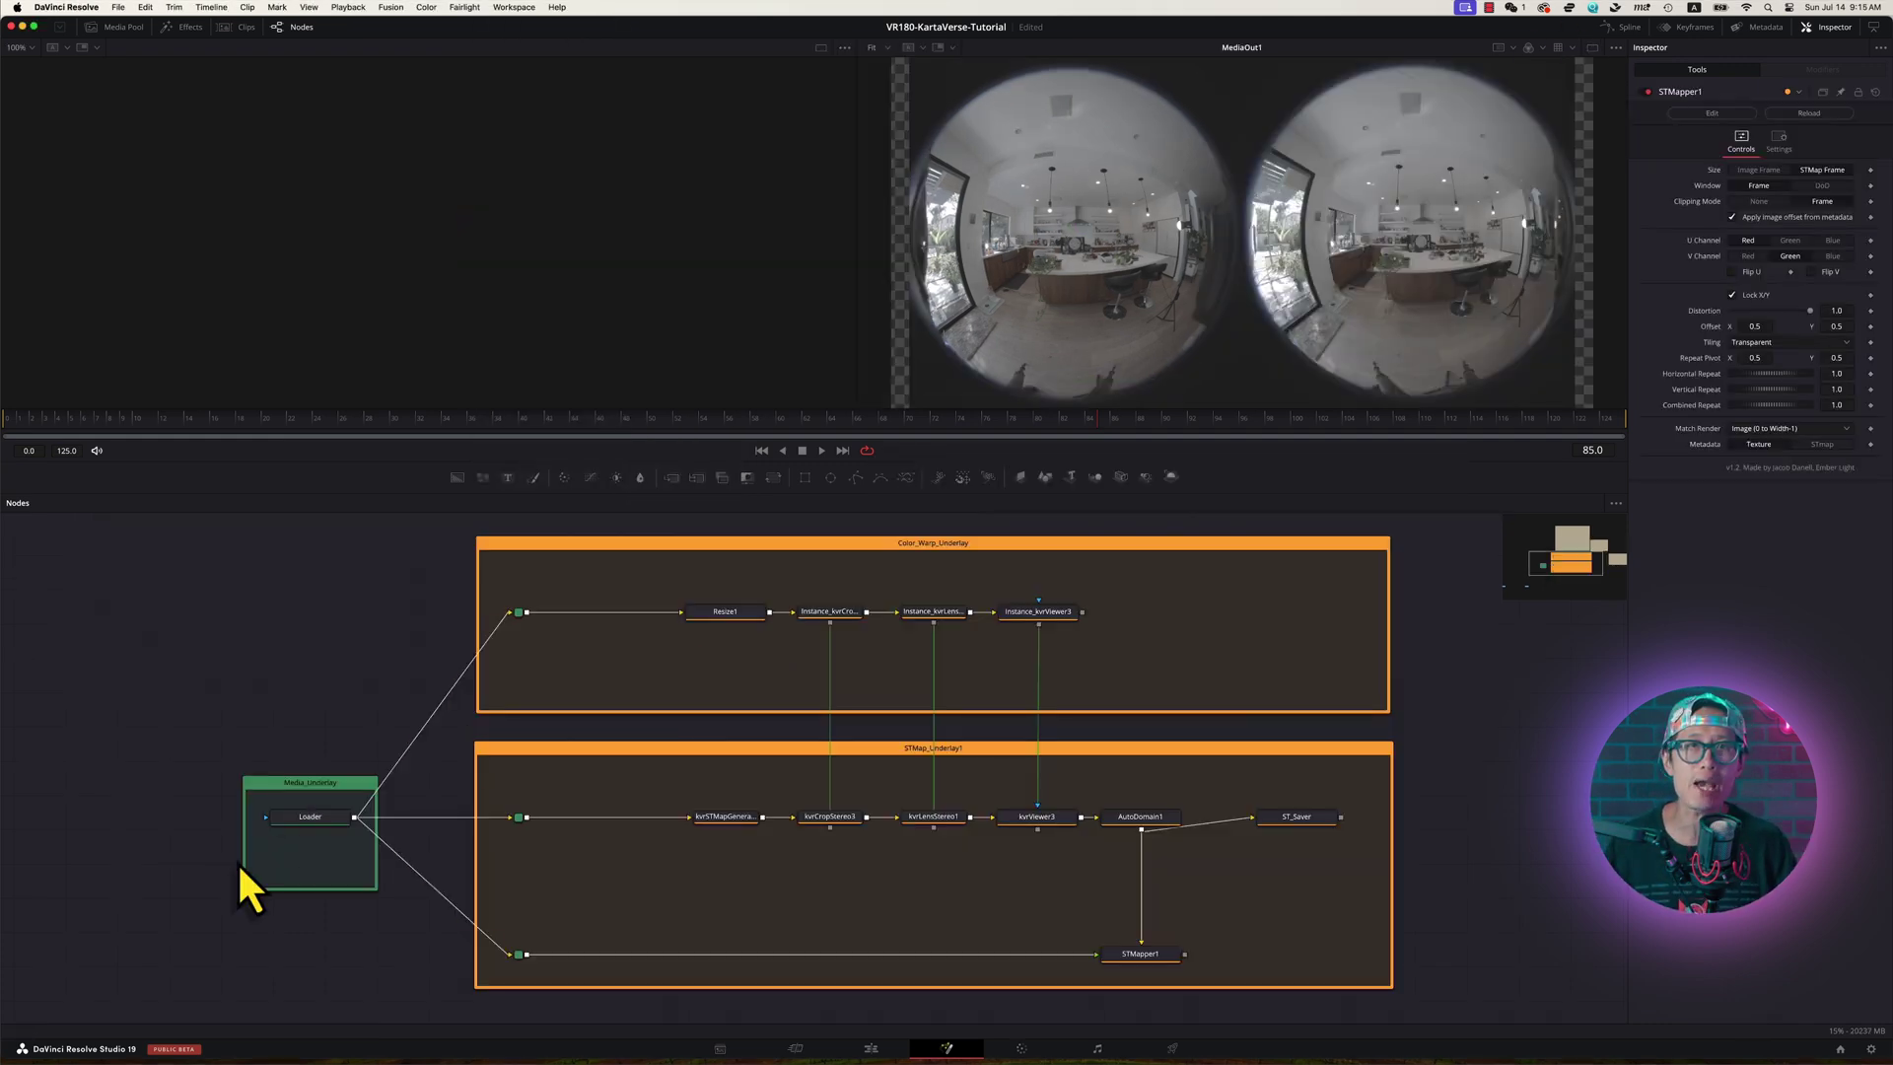
View the Loader footage and Resize1 output against the undistorted STMapper1 result
click(308, 818)
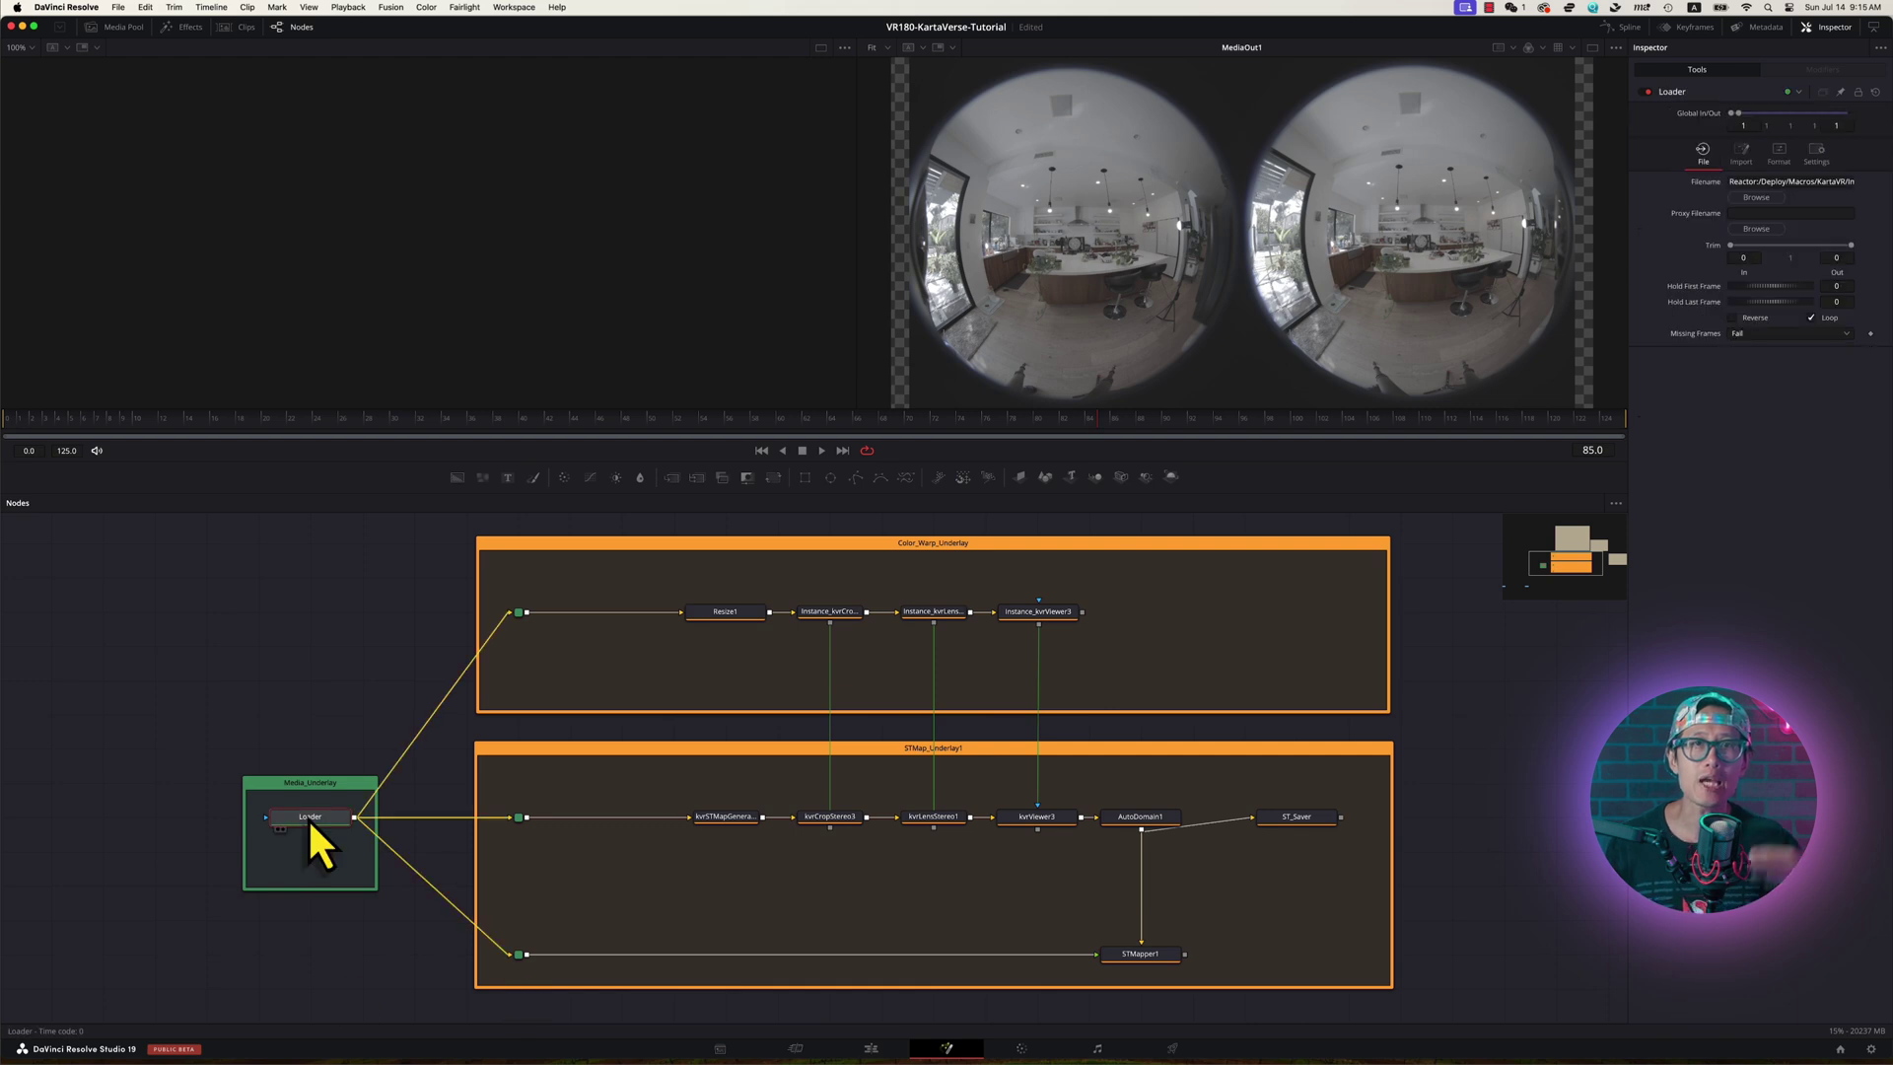
key(1)
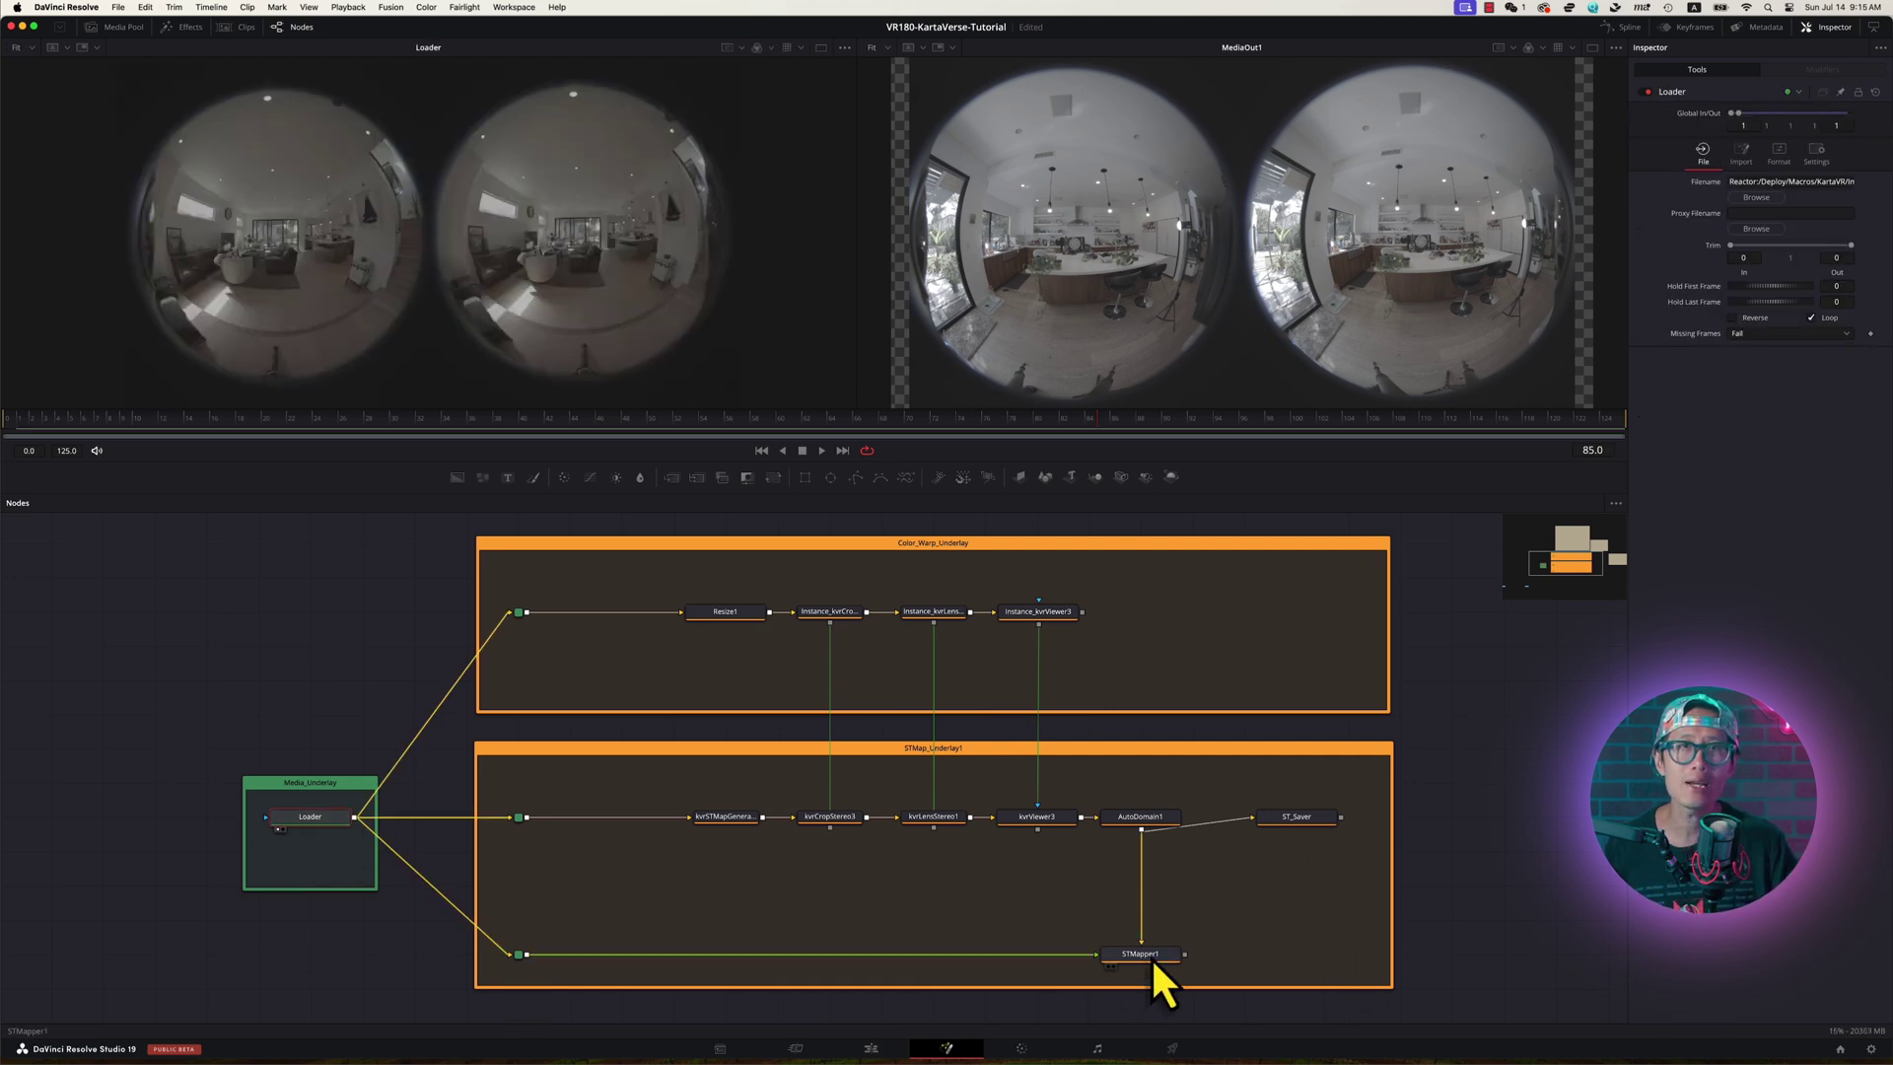
key(2)
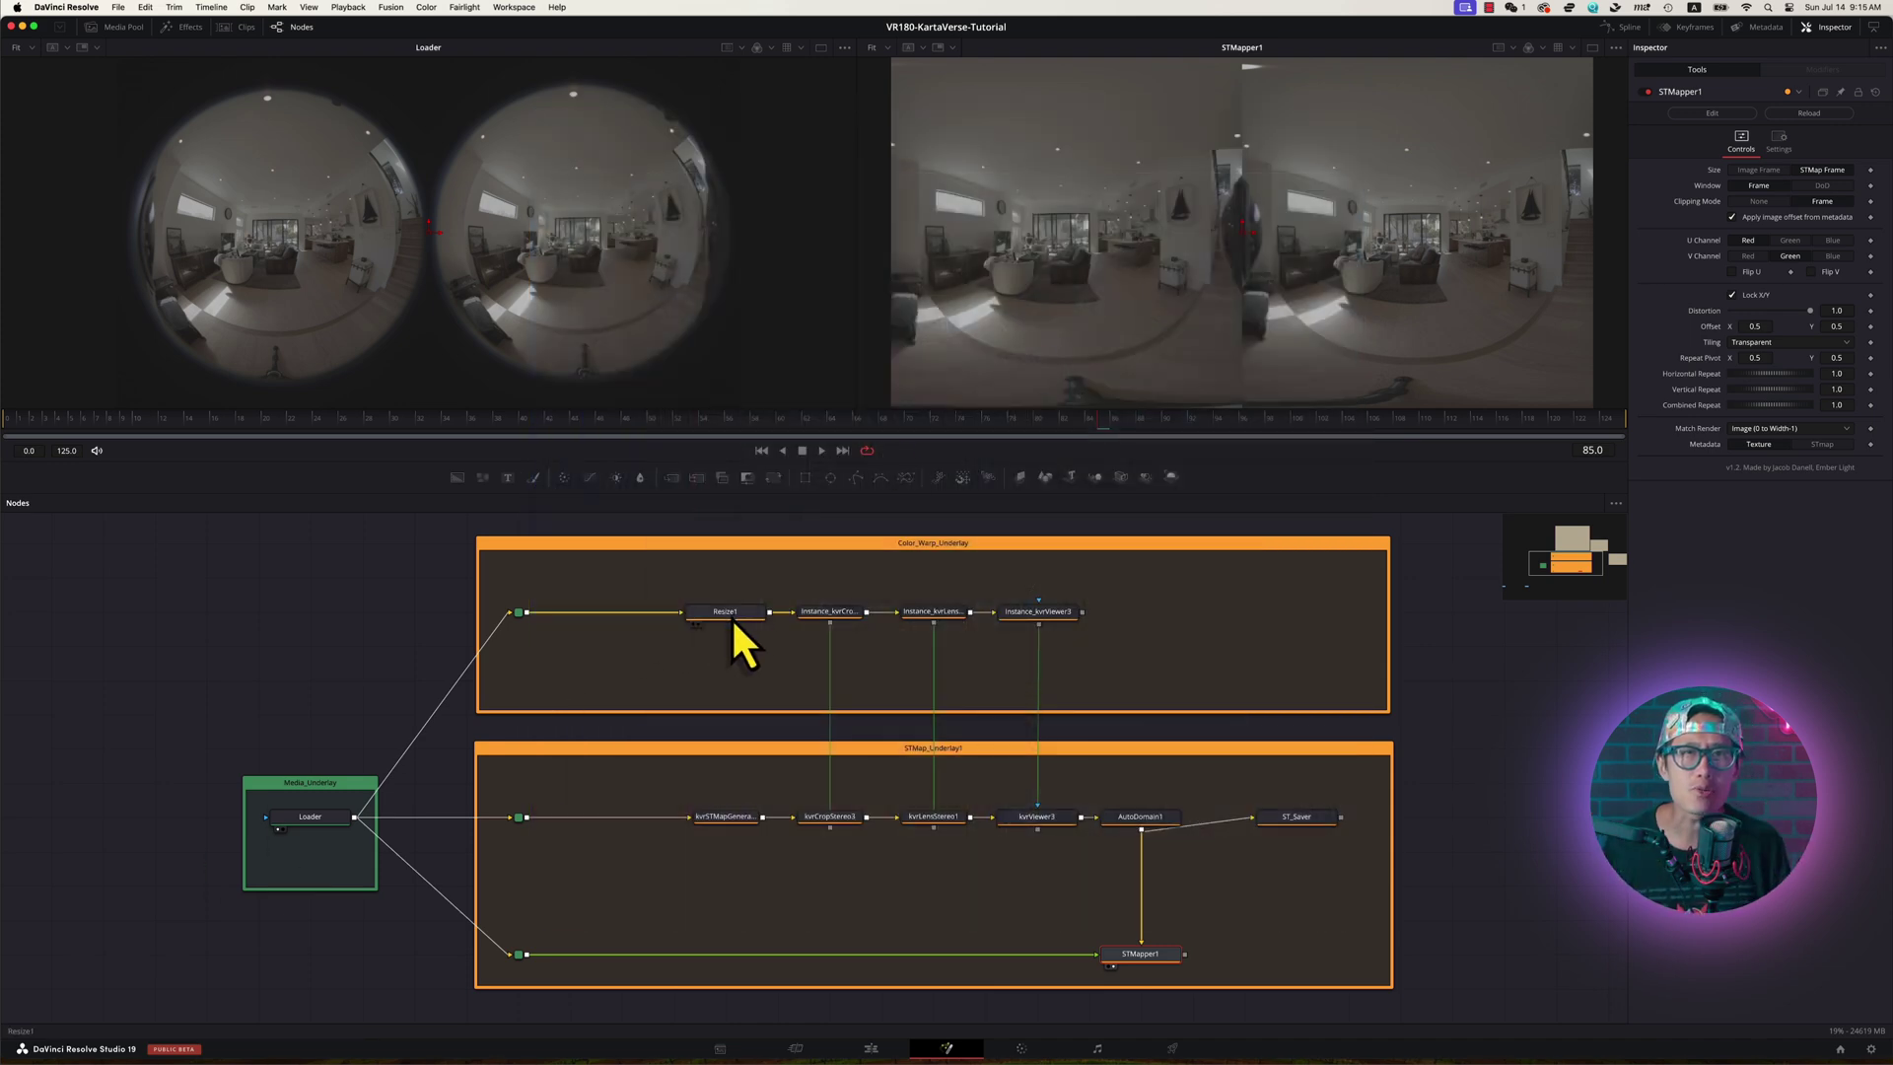
key(1)
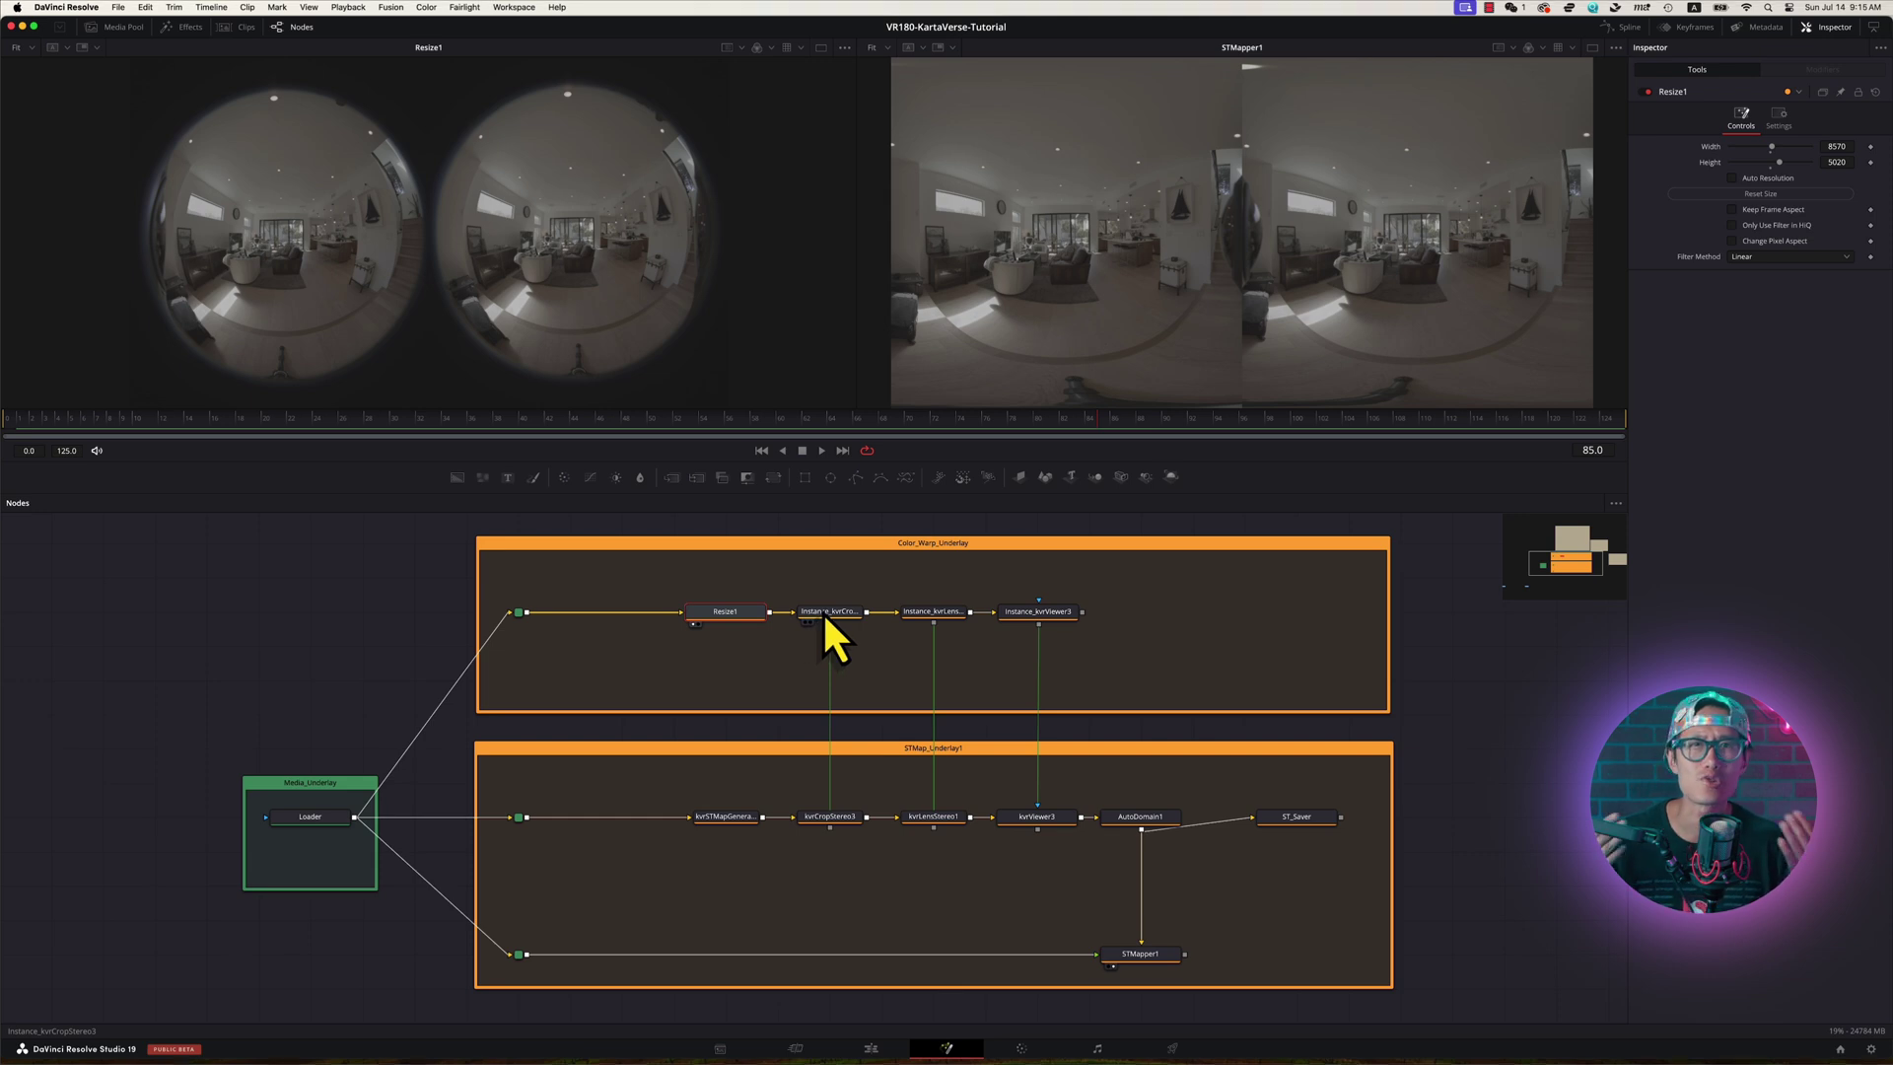
Preview the crop stereo, lens stereo and kvrViewer instance outputs in the left viewer
click(822, 611)
key(1)
click(934, 613)
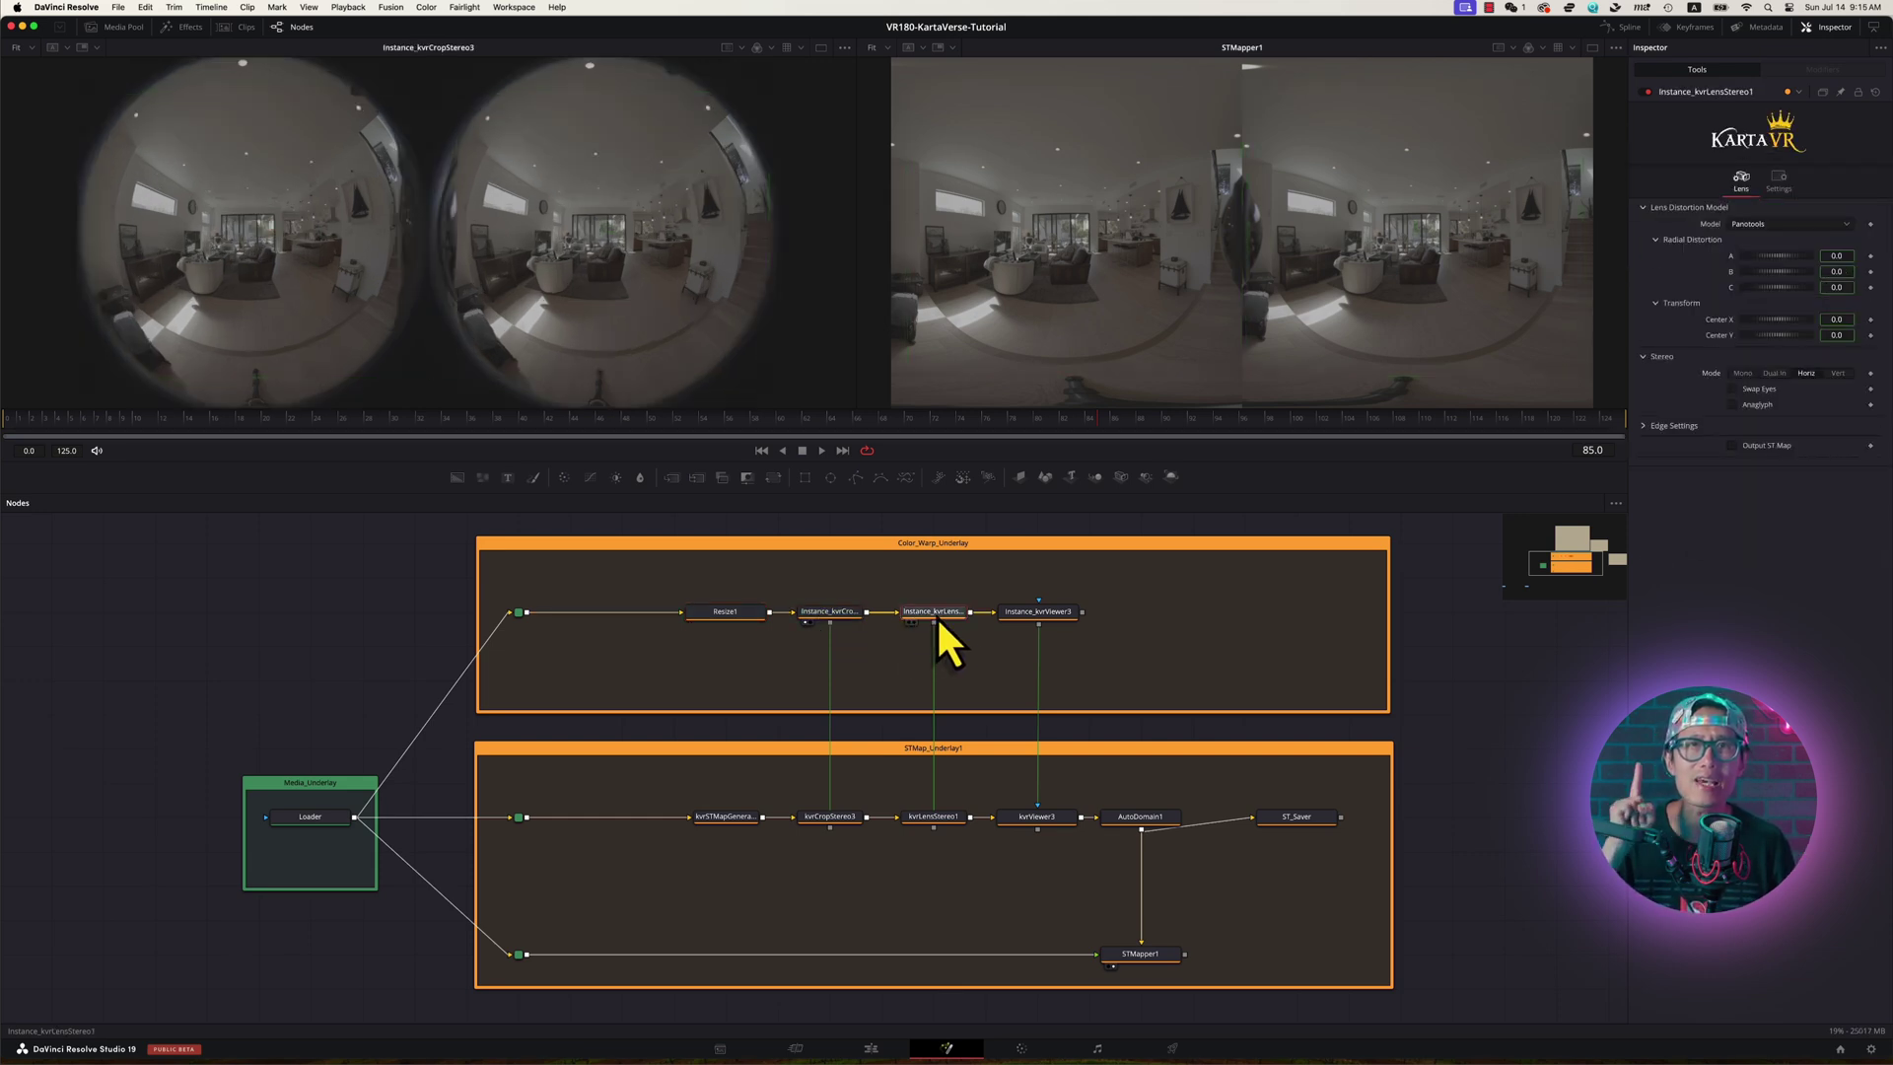
key(1)
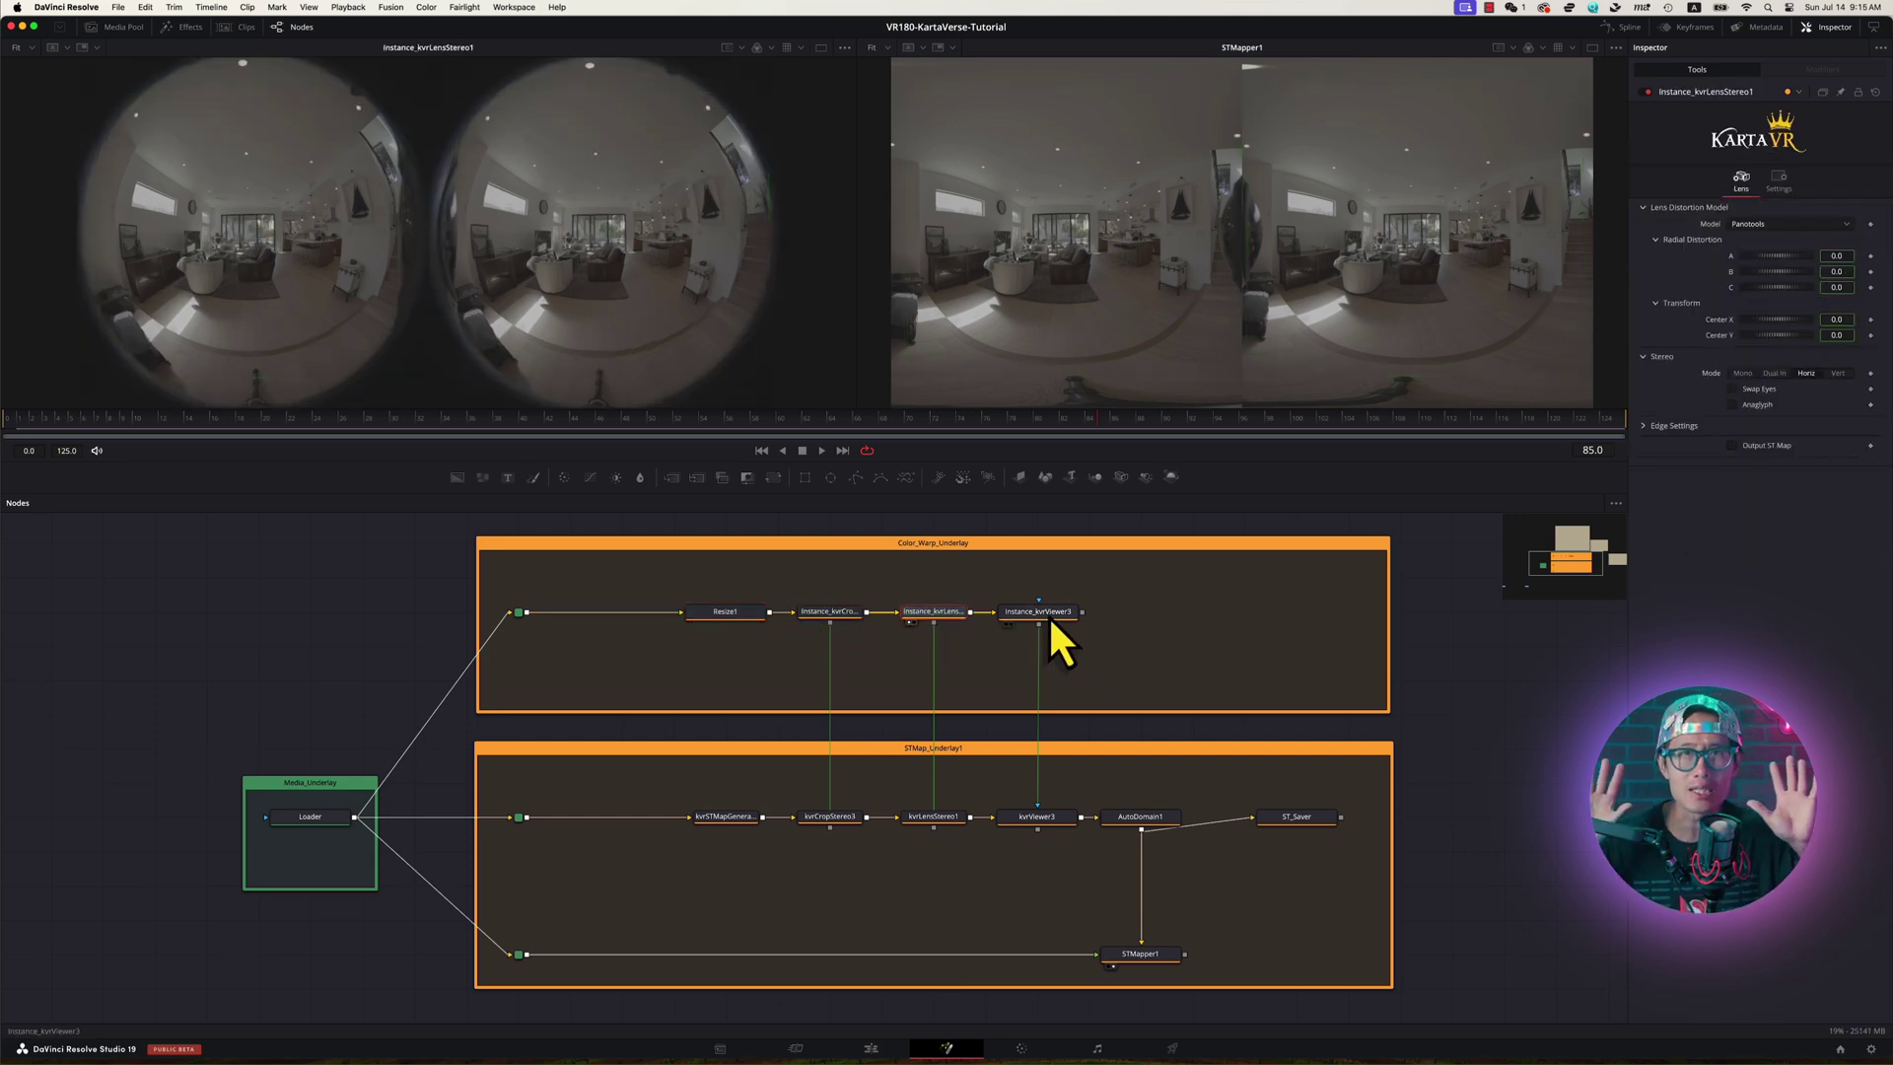
click(1050, 615)
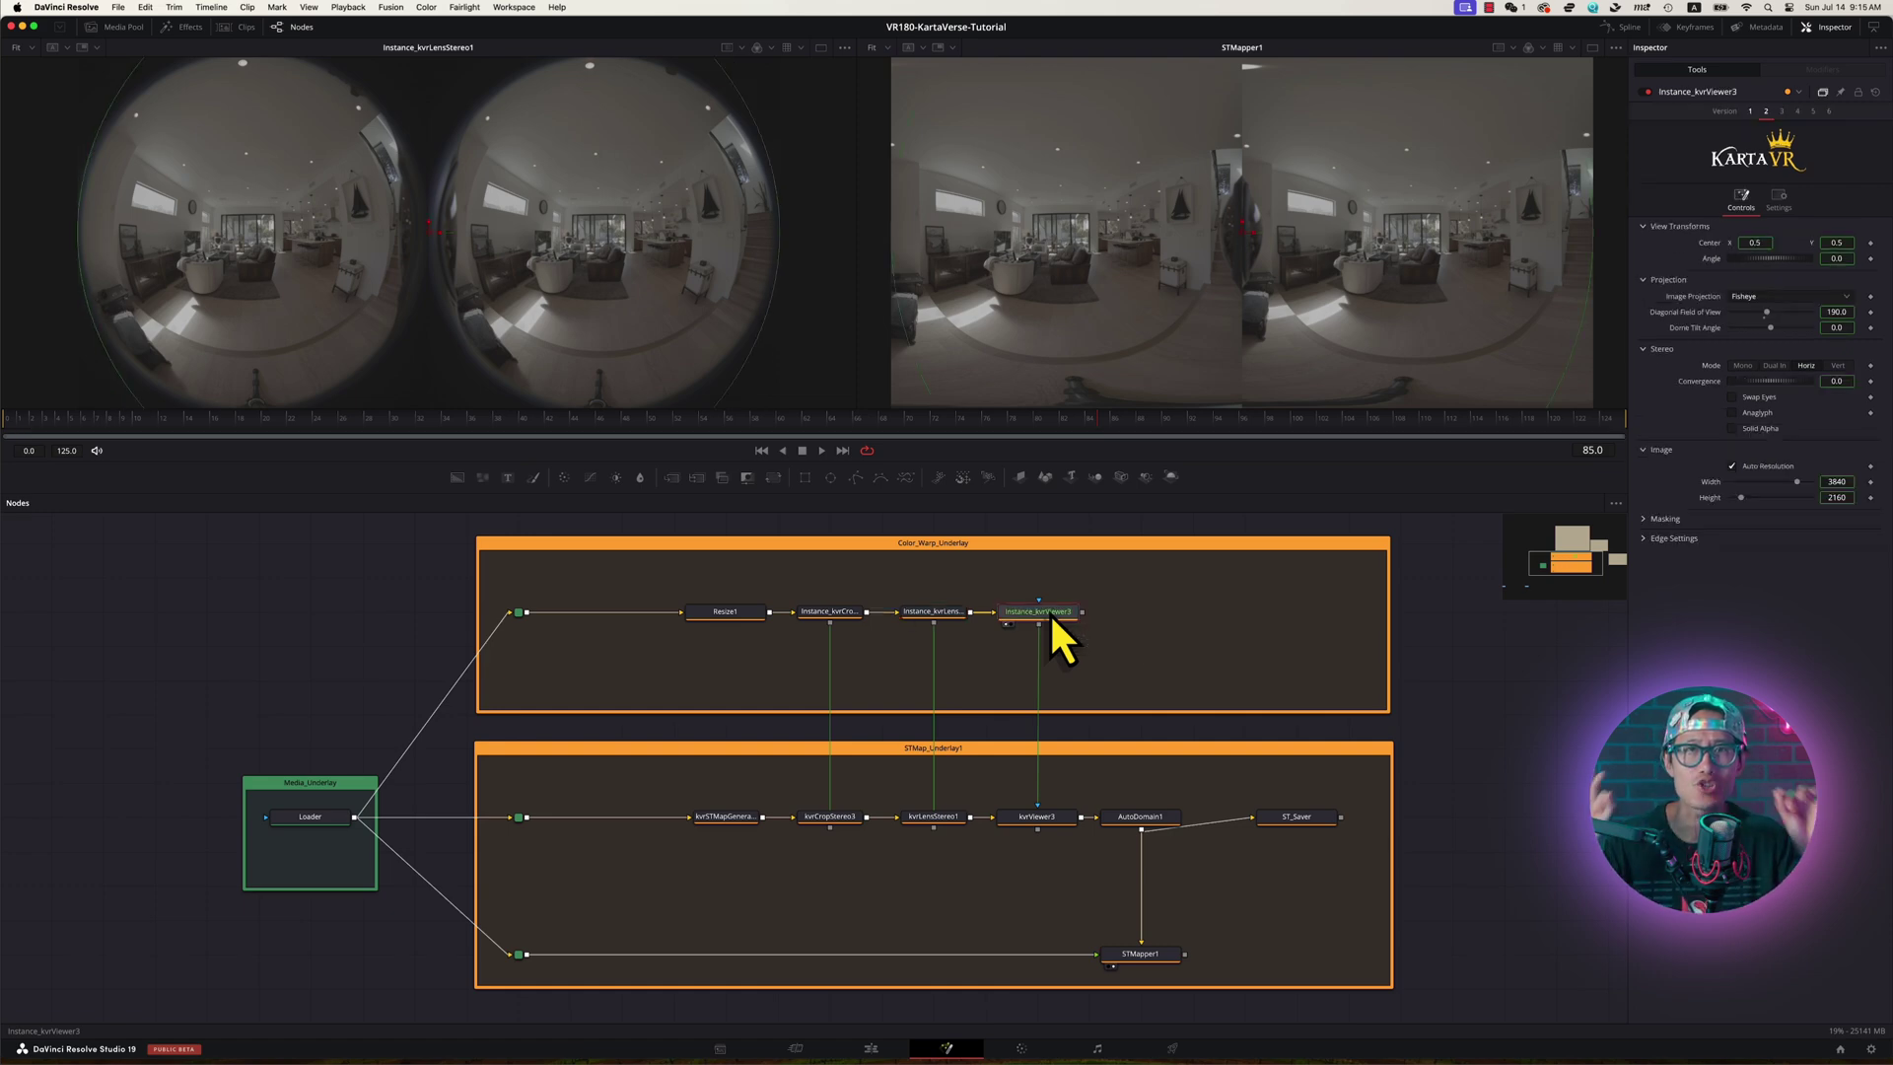
key(1)
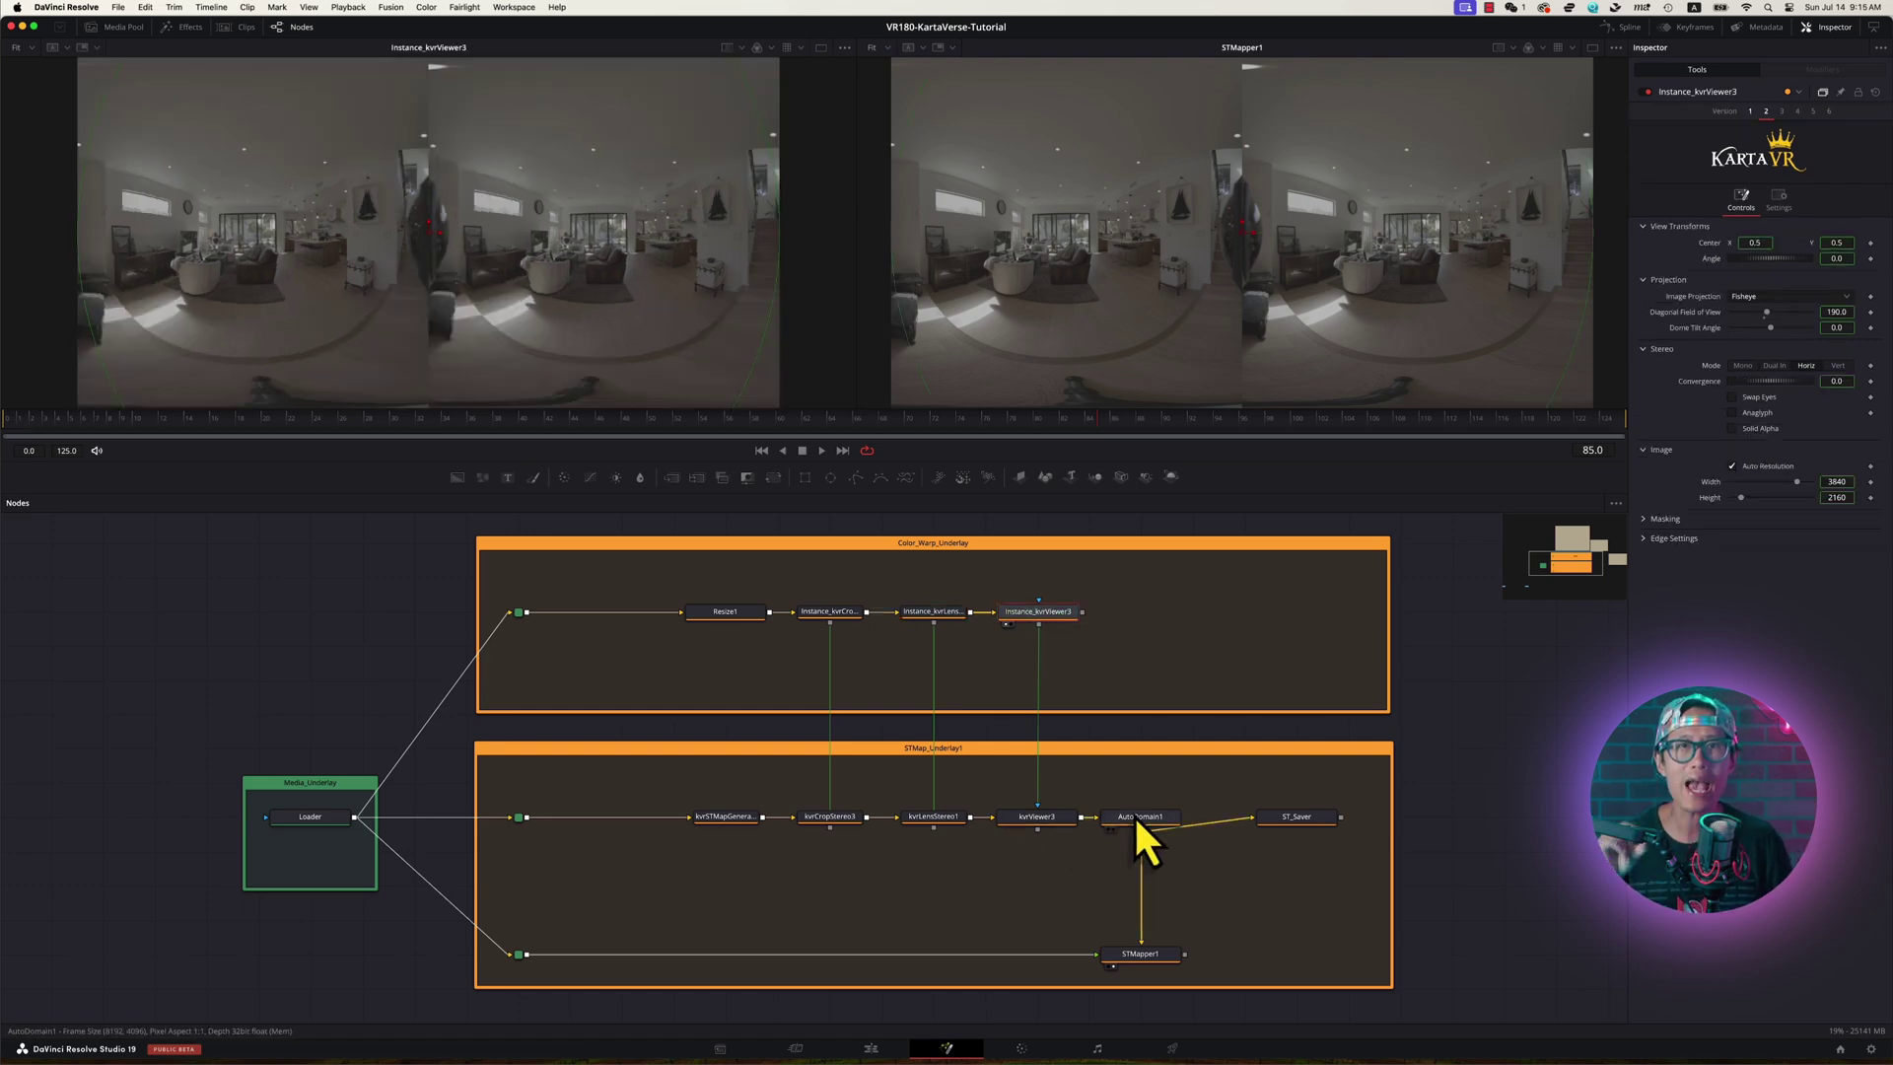
Show the cropped fisheye pair on the left and the ST_Saver gradient on the right
click(1134, 816)
click(1297, 818)
key(1)
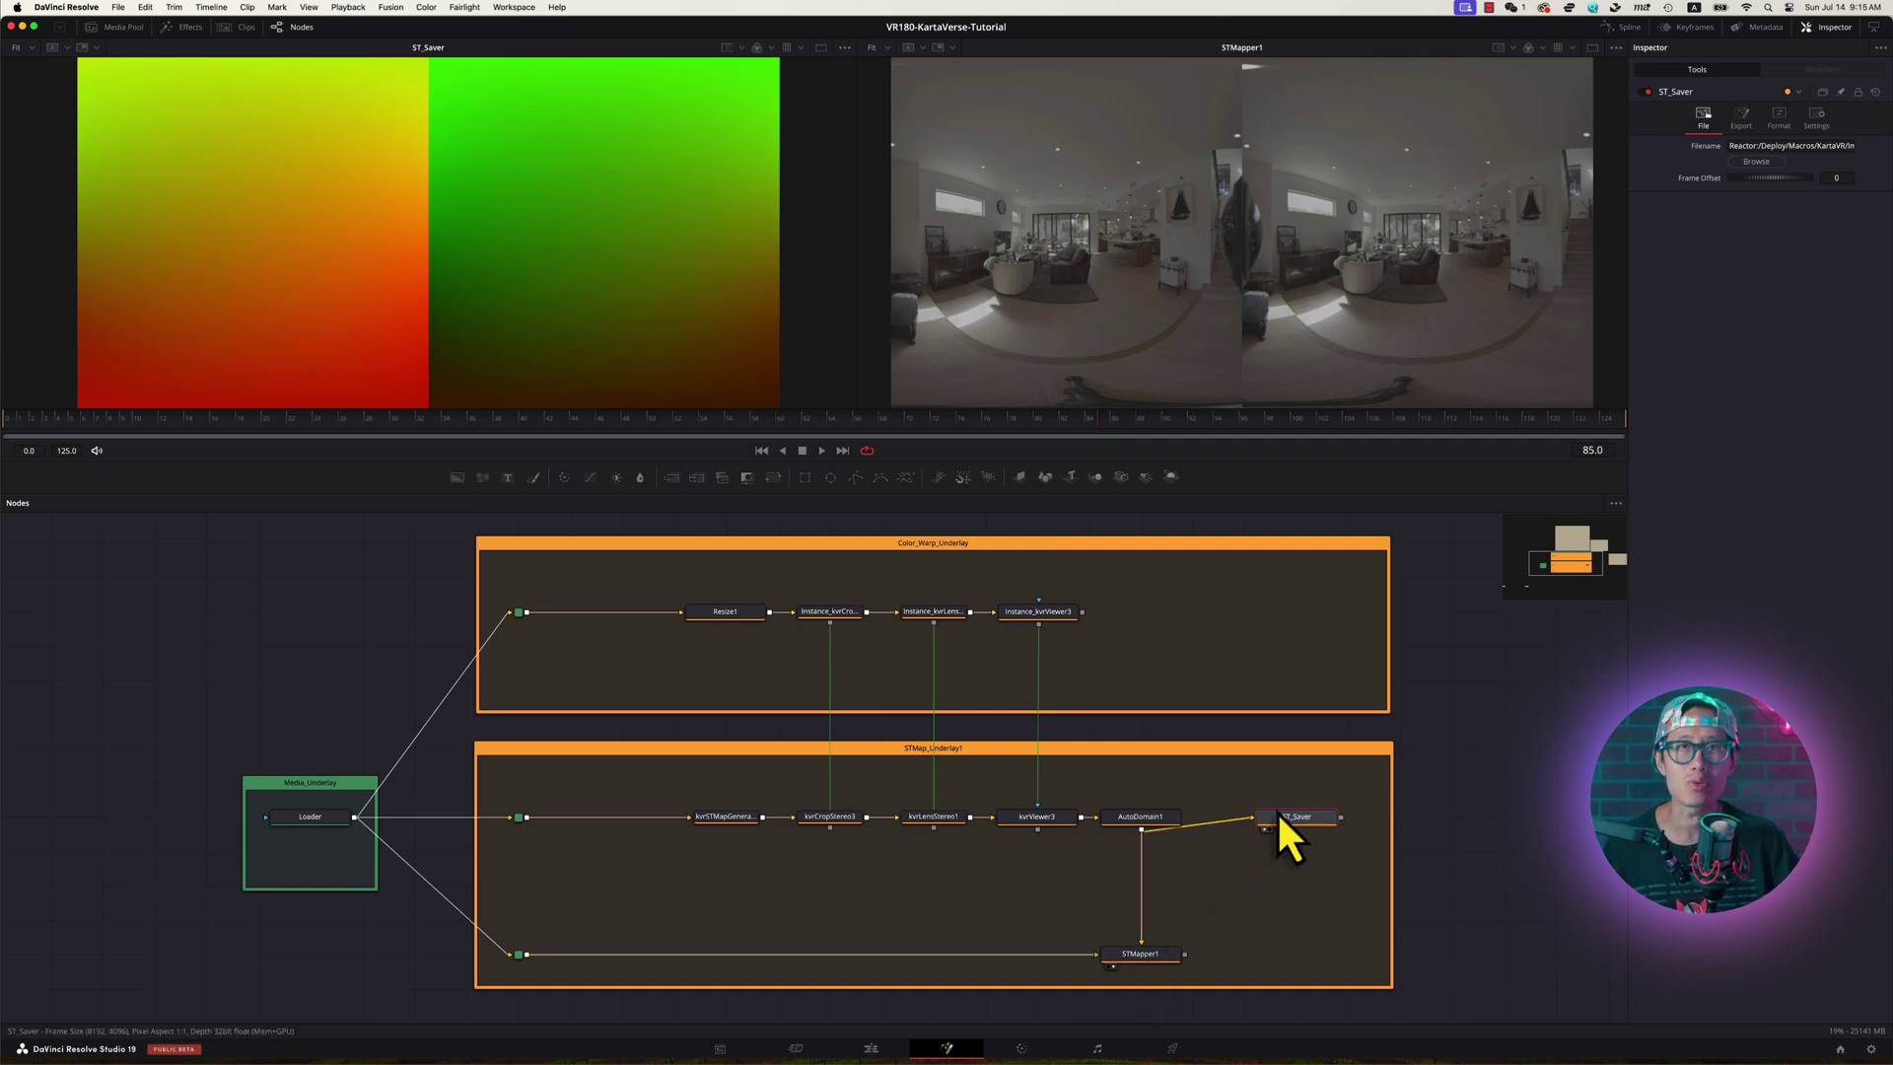
click(826, 612)
key(1)
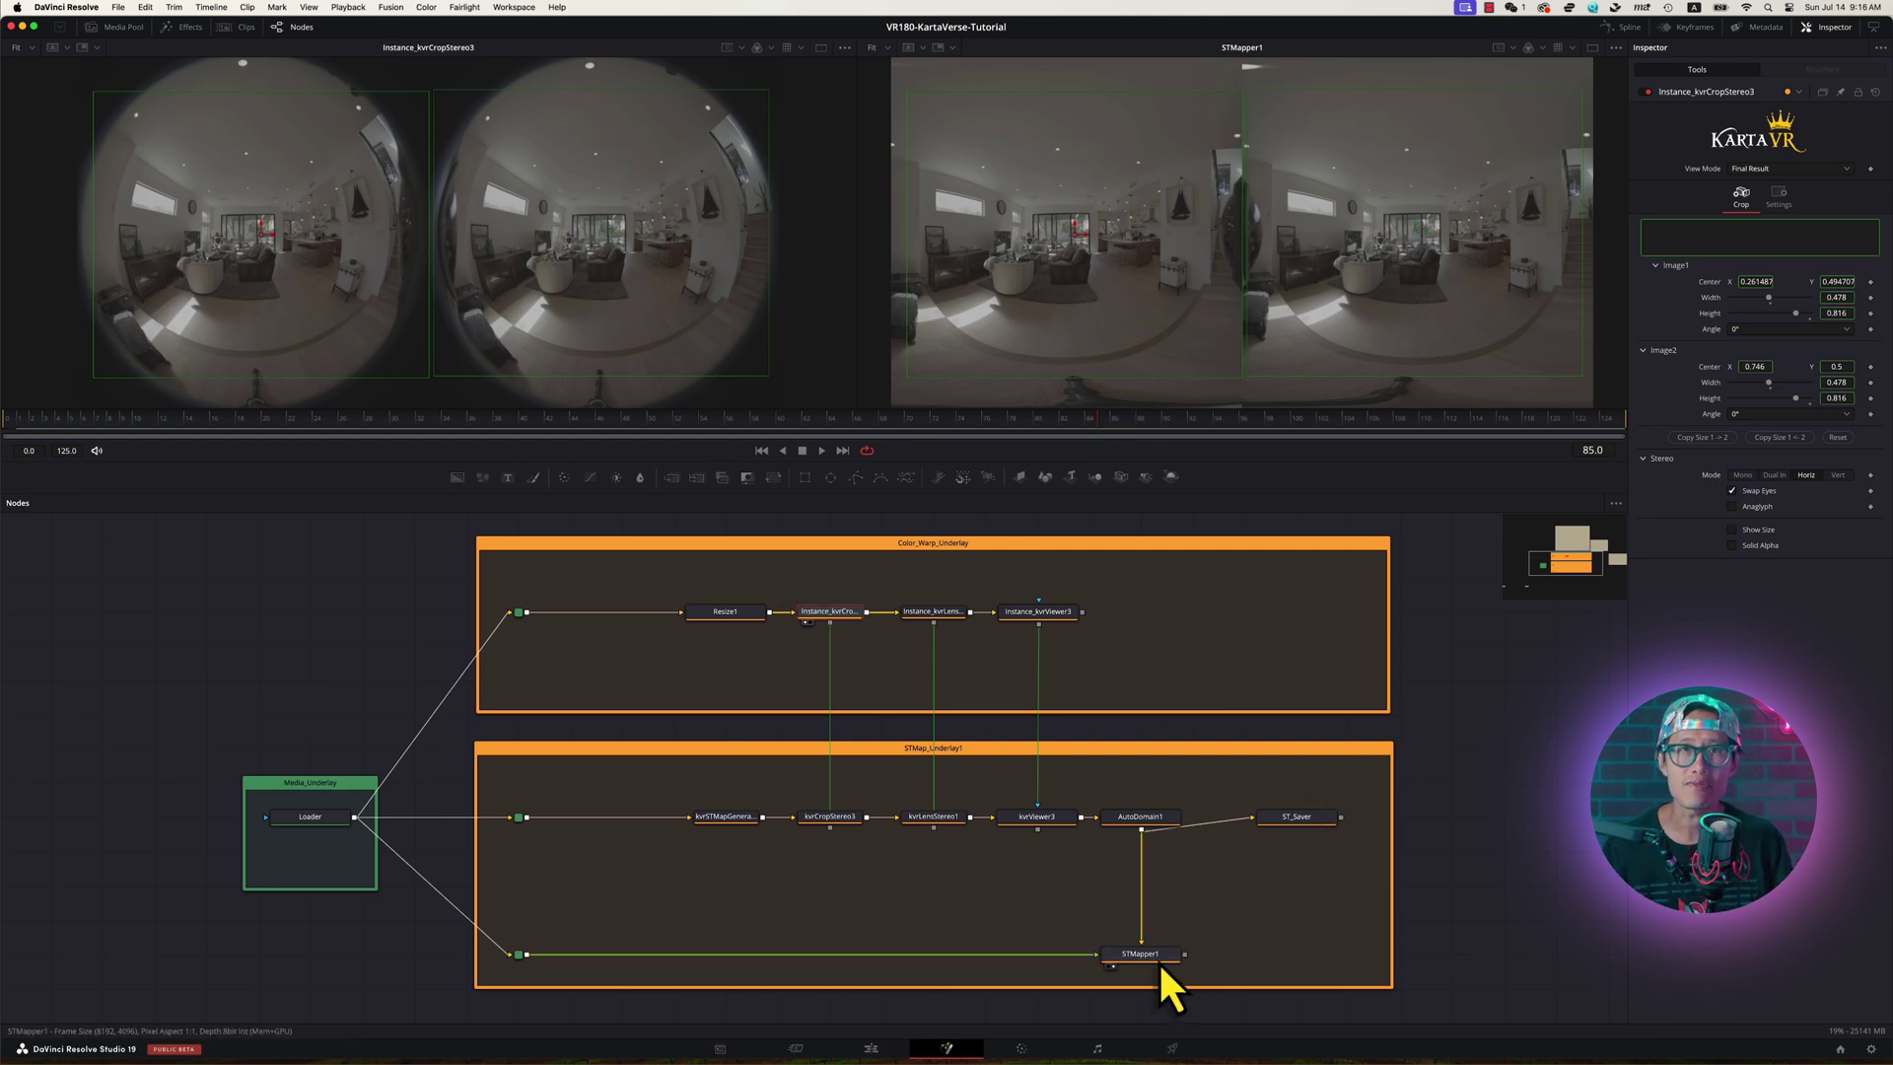
click(1296, 817)
key(2)
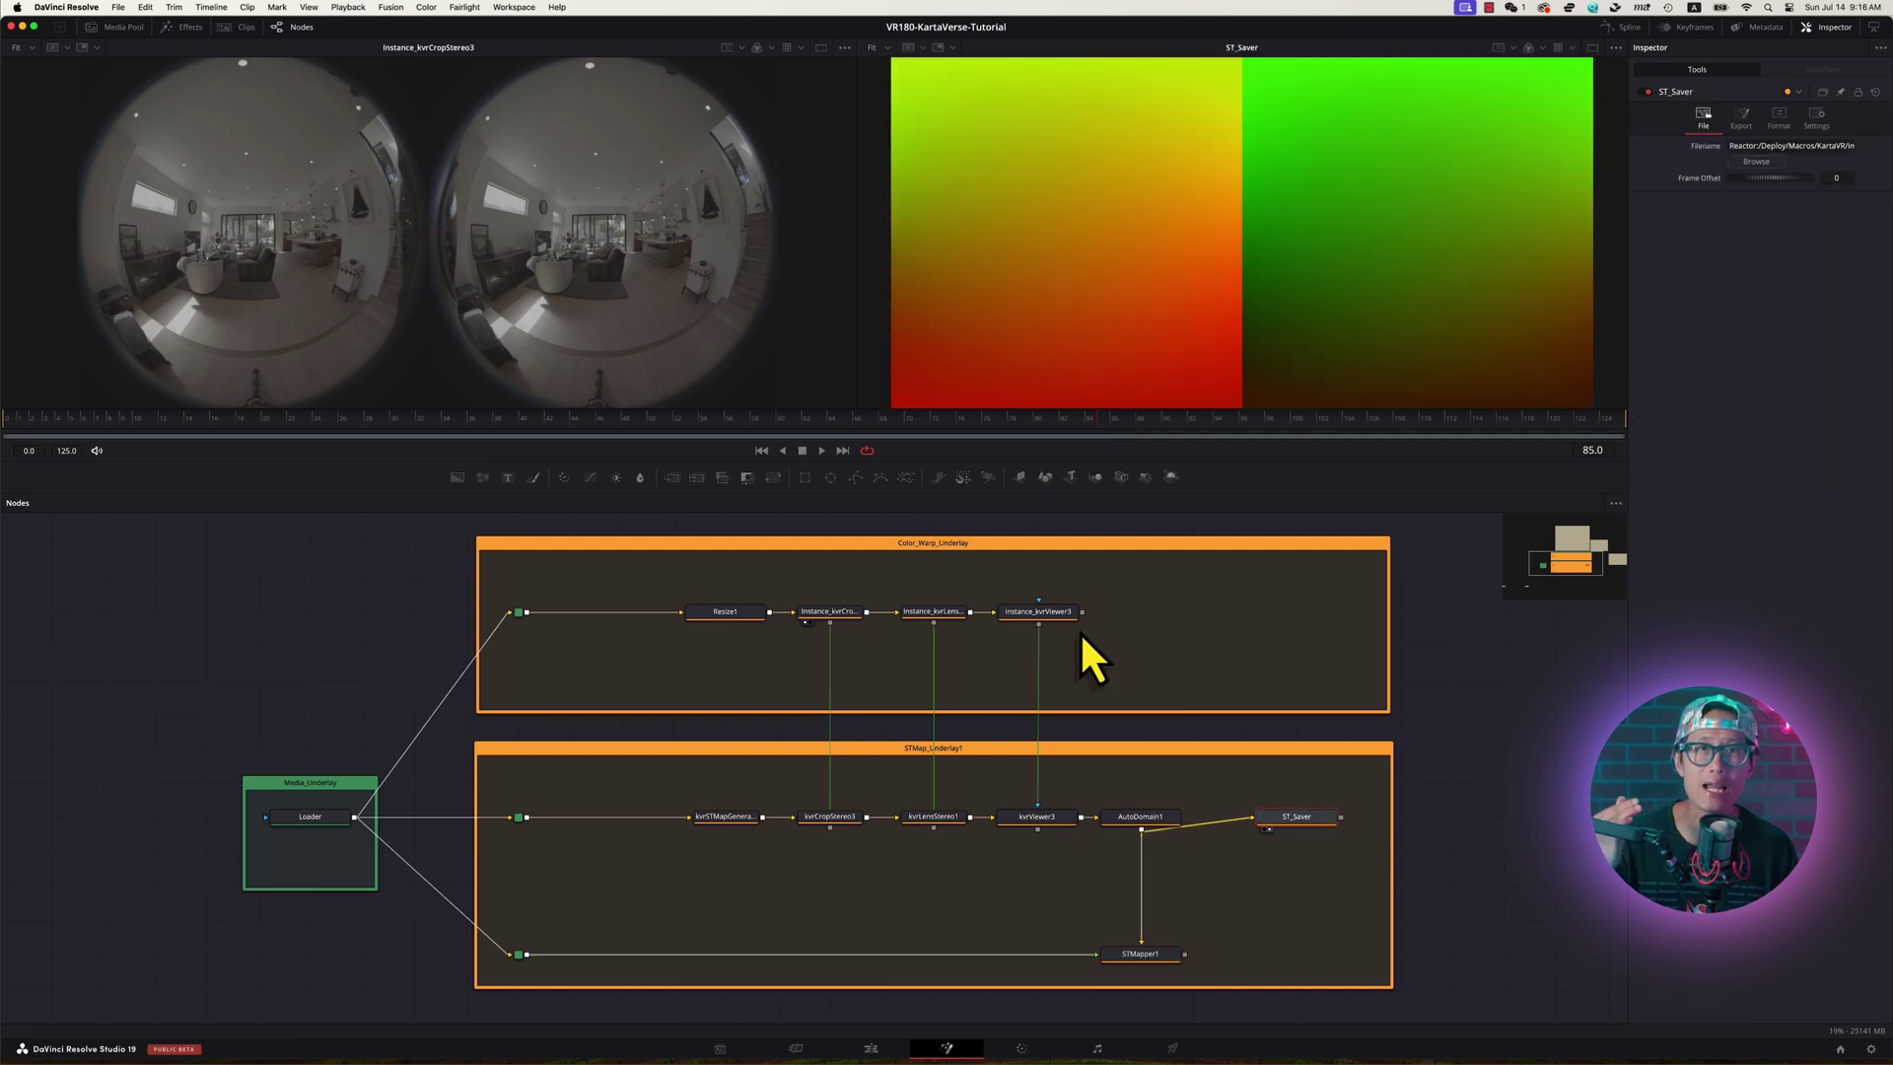
Render all savers to output the ST_Saver STMap gradient
click(1754, 162)
key(Return)
click(390, 7)
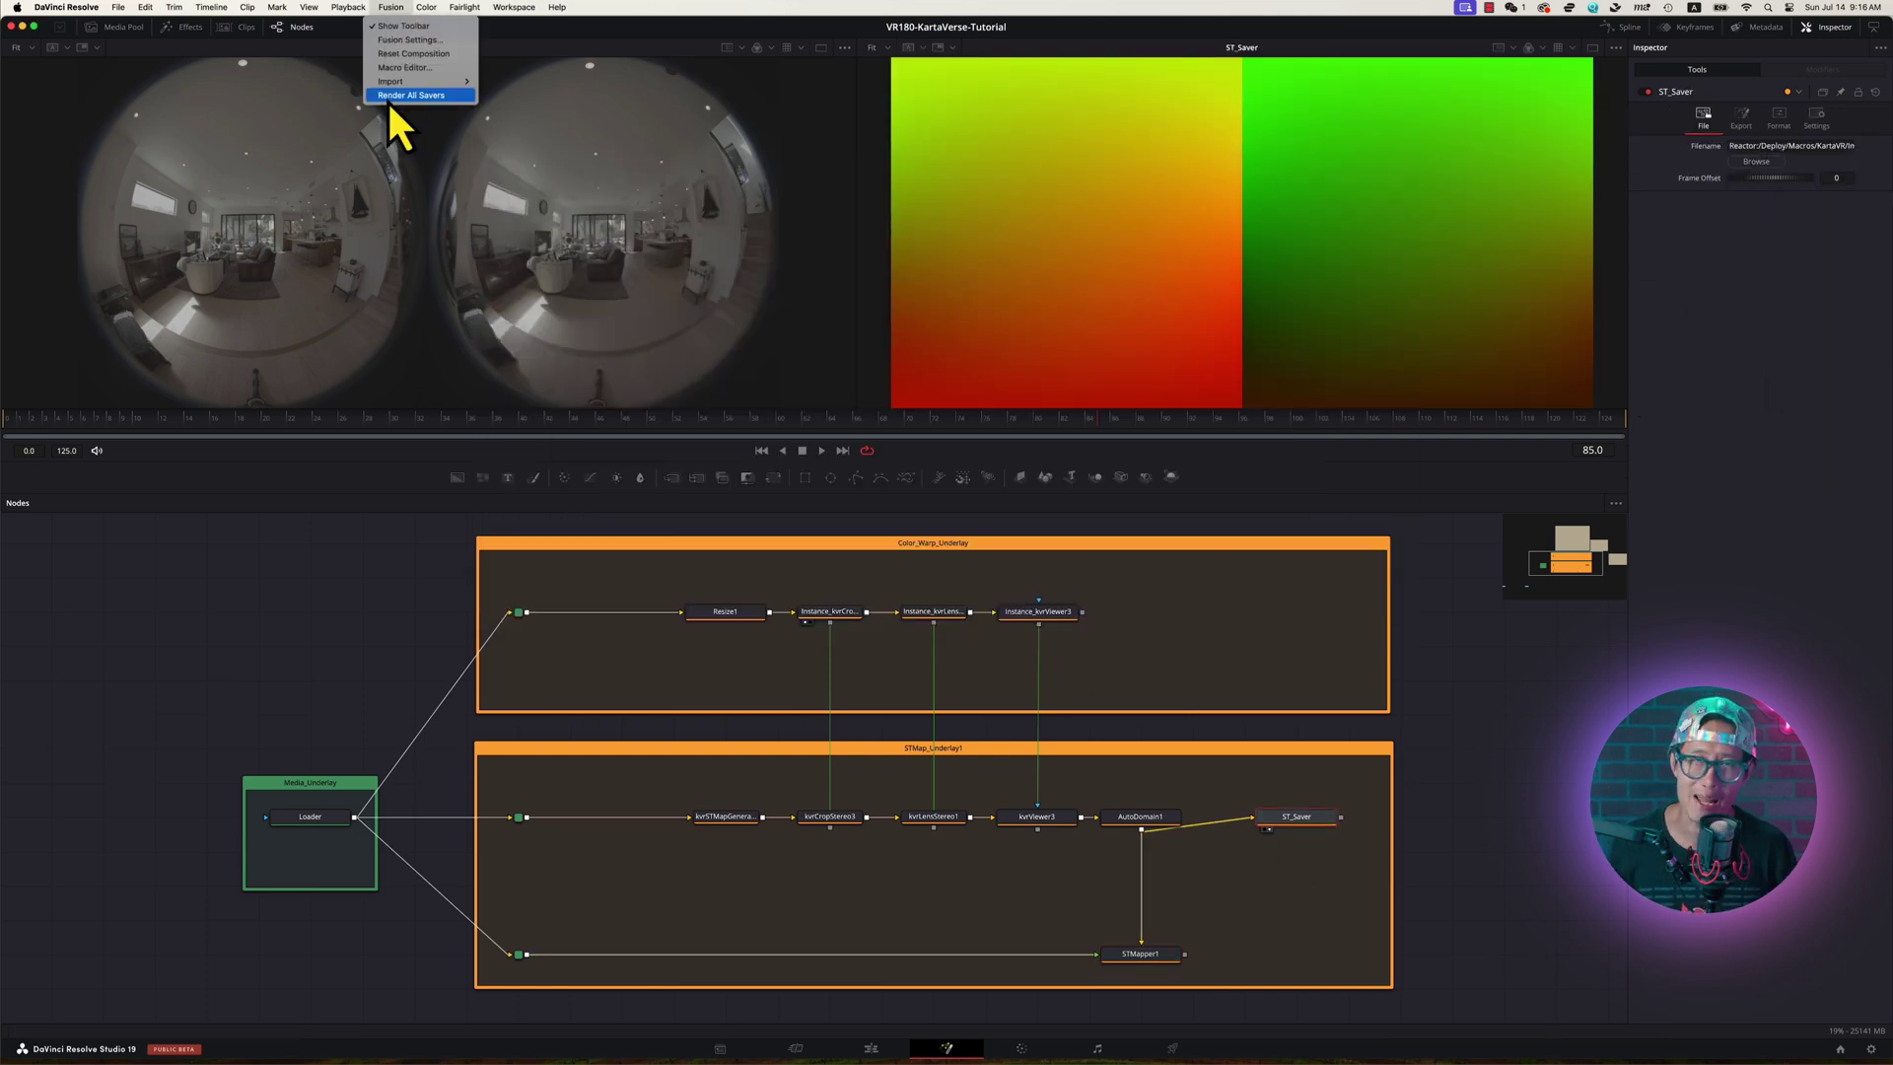